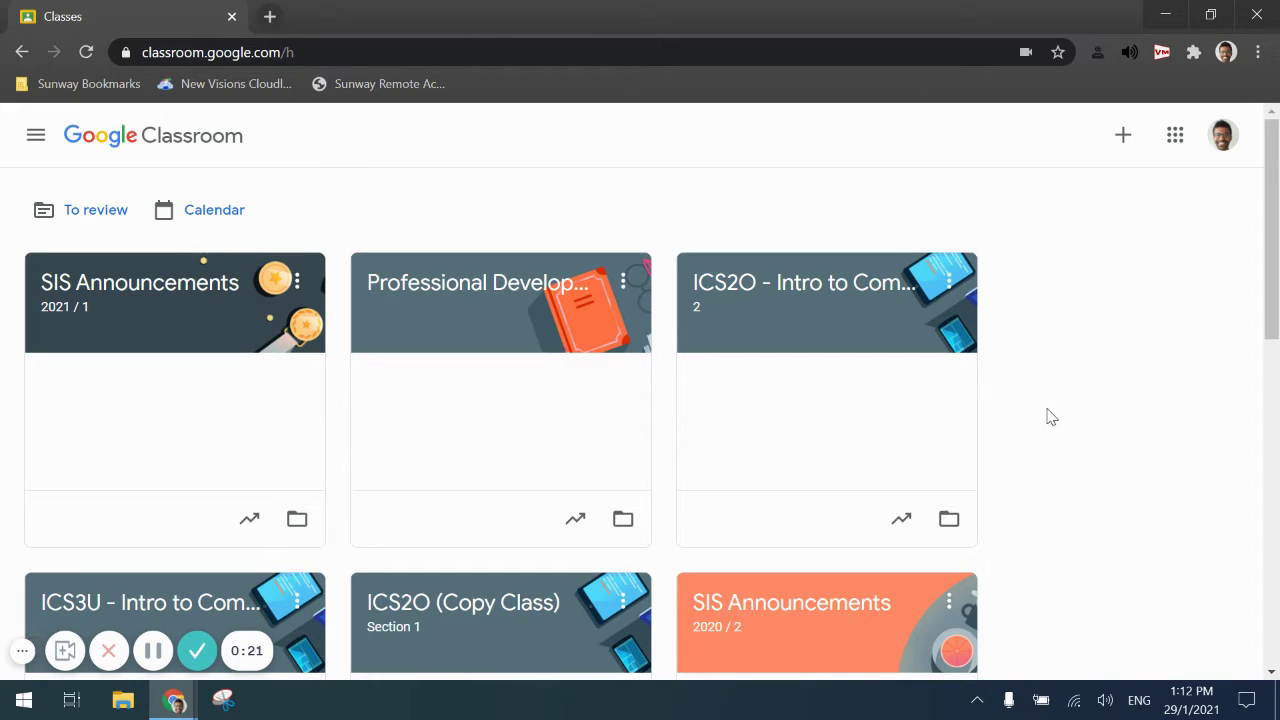
- Open the Professional Development class and view its class code in the enlarged display
{"action": "left_click", "coordinate": [501, 286]}
{"action": "left_click", "coordinate": [296, 282]}
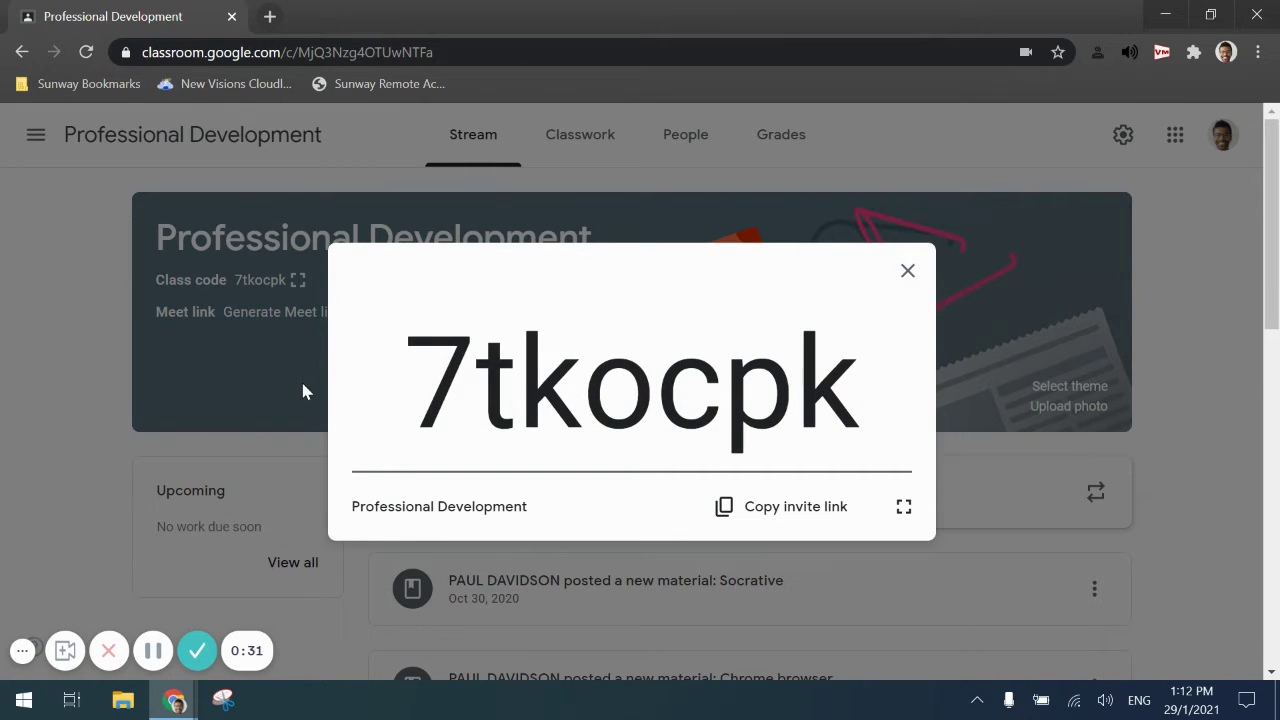
{"action": "left_click", "coordinate": [908, 273]}
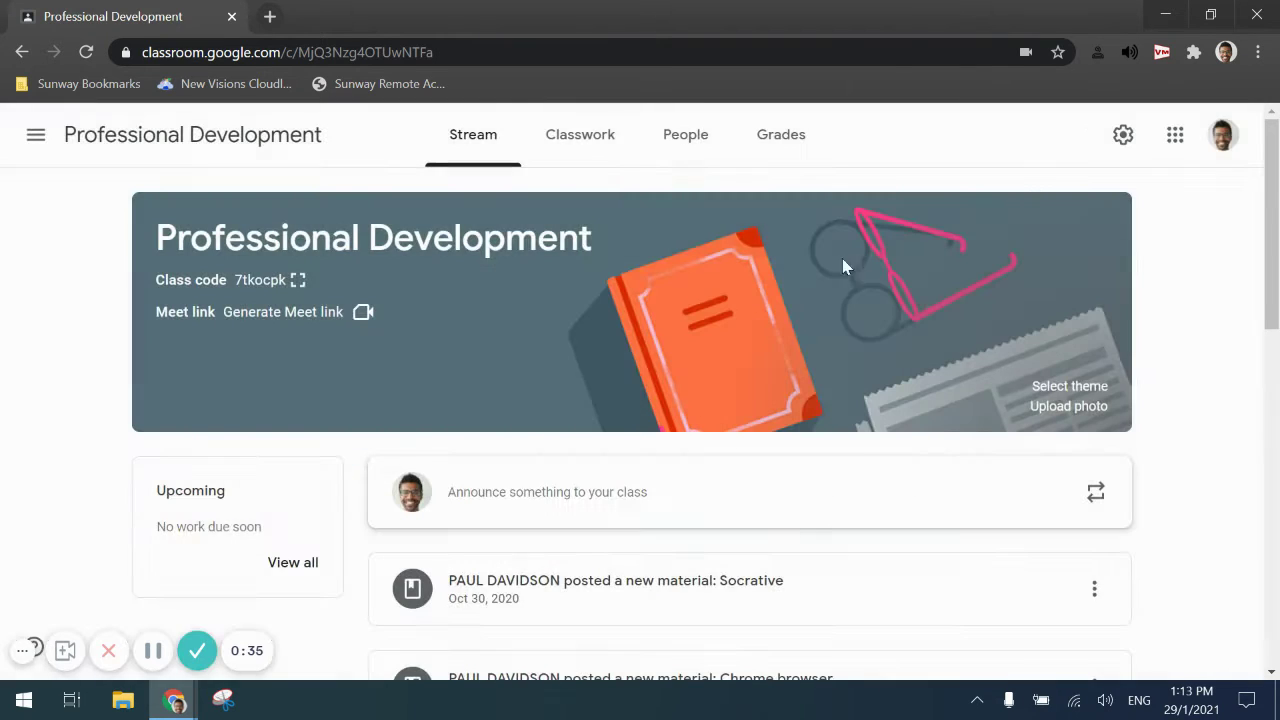
- Go to the class's classwork and expand the "Gradesheets V5 Copy Me Please!" material under Gradesheets
{"action": "left_click", "coordinate": [595, 154]}
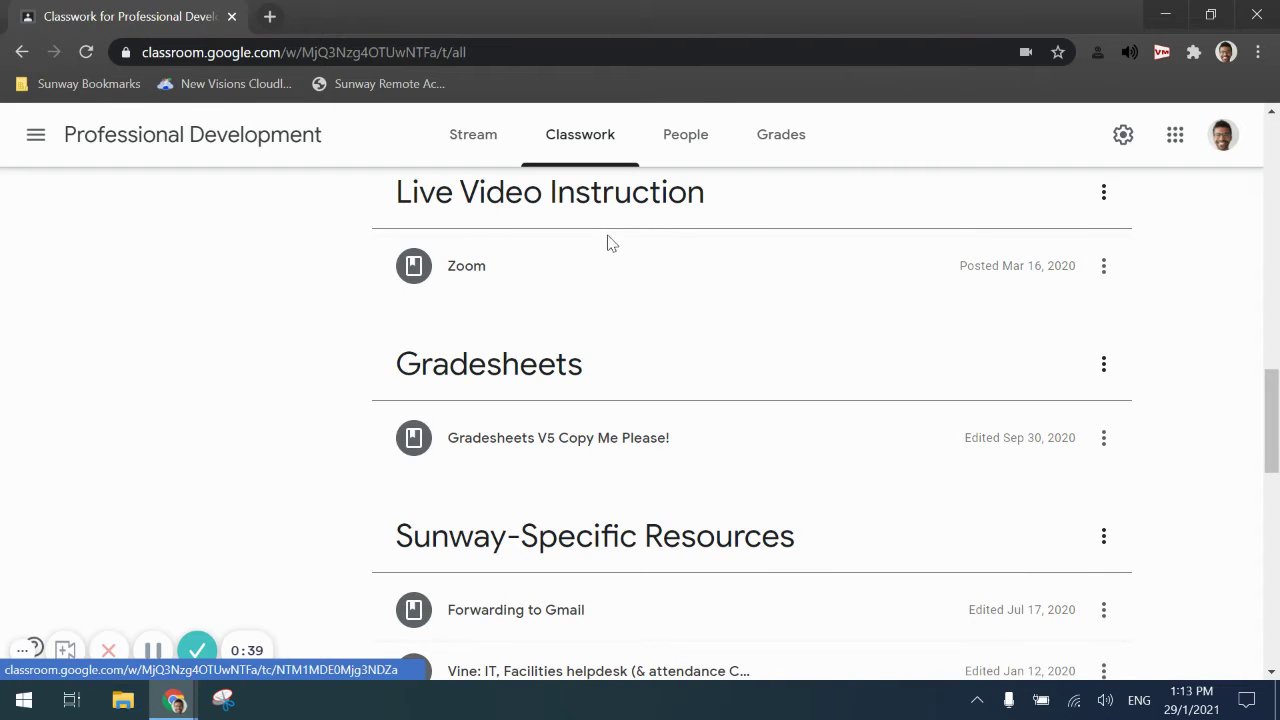
{"action": "scroll", "coordinate": [591, 245], "scroll_direction": "down", "scroll_amount": 2}
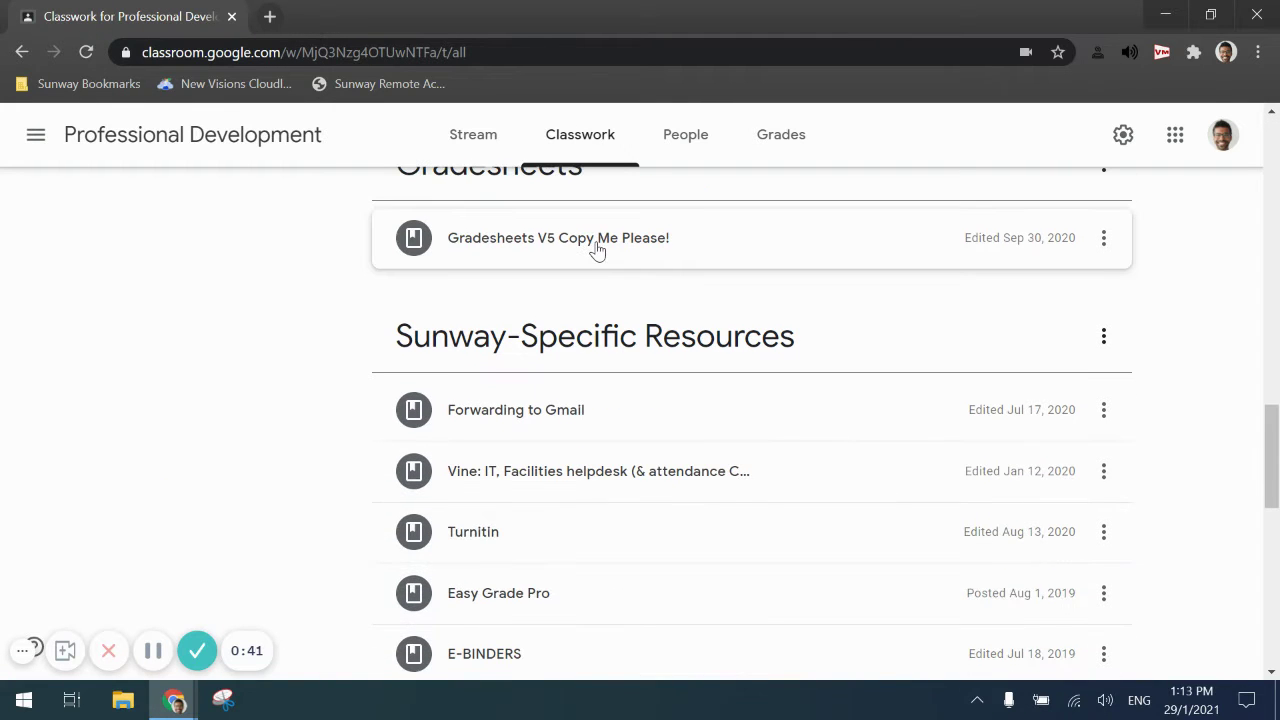
{"action": "scroll", "coordinate": [560, 280], "scroll_direction": "up", "scroll_amount": 2}
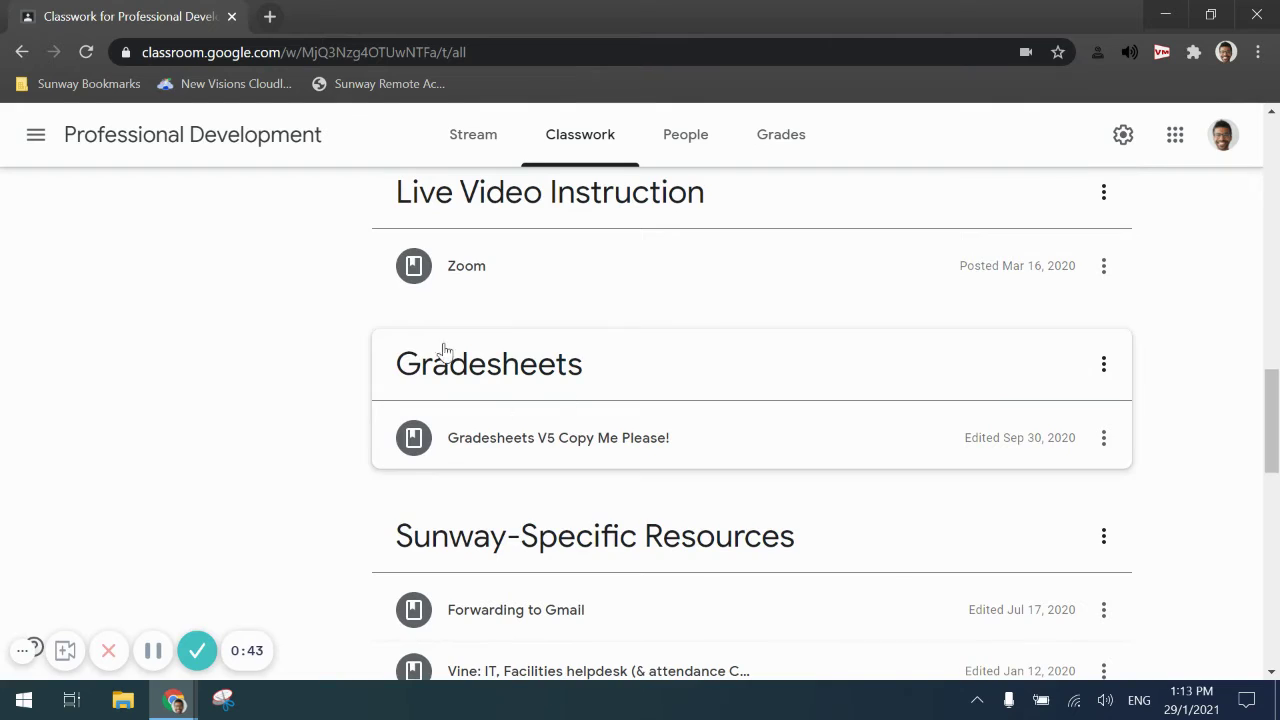
{"action": "scroll", "coordinate": [447, 343], "scroll_direction": "up", "scroll_amount": 2}
{"action": "scroll", "coordinate": [447, 343], "scroll_direction": "up", "scroll_amount": 12}
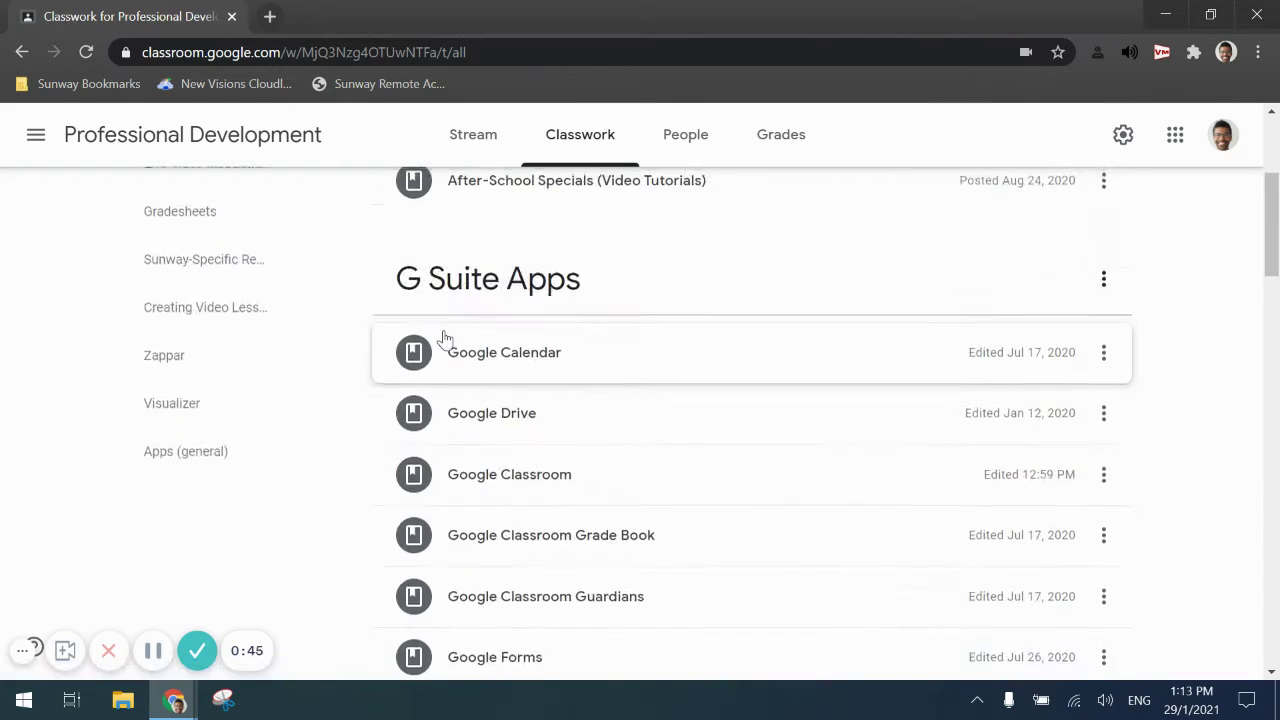
{"action": "scroll", "coordinate": [445, 340], "scroll_direction": "down", "scroll_amount": 9}
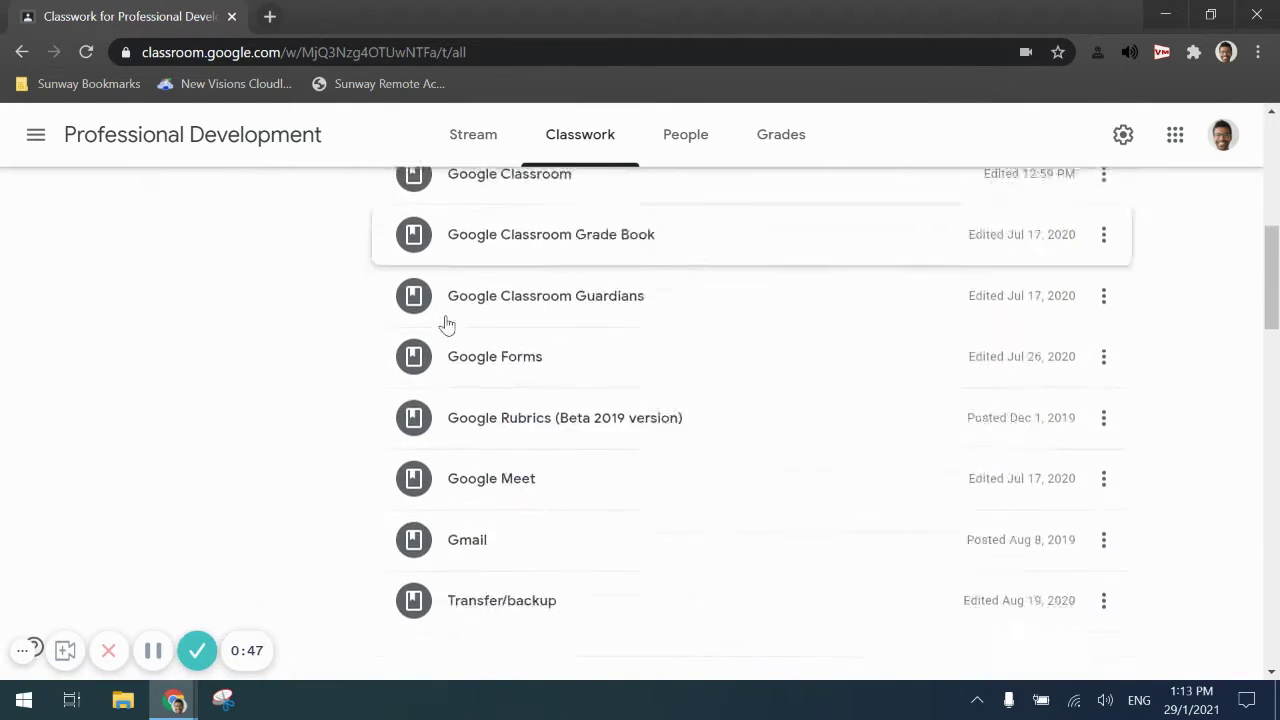
{"action": "scroll", "coordinate": [448, 322], "scroll_direction": "down", "scroll_amount": 6}
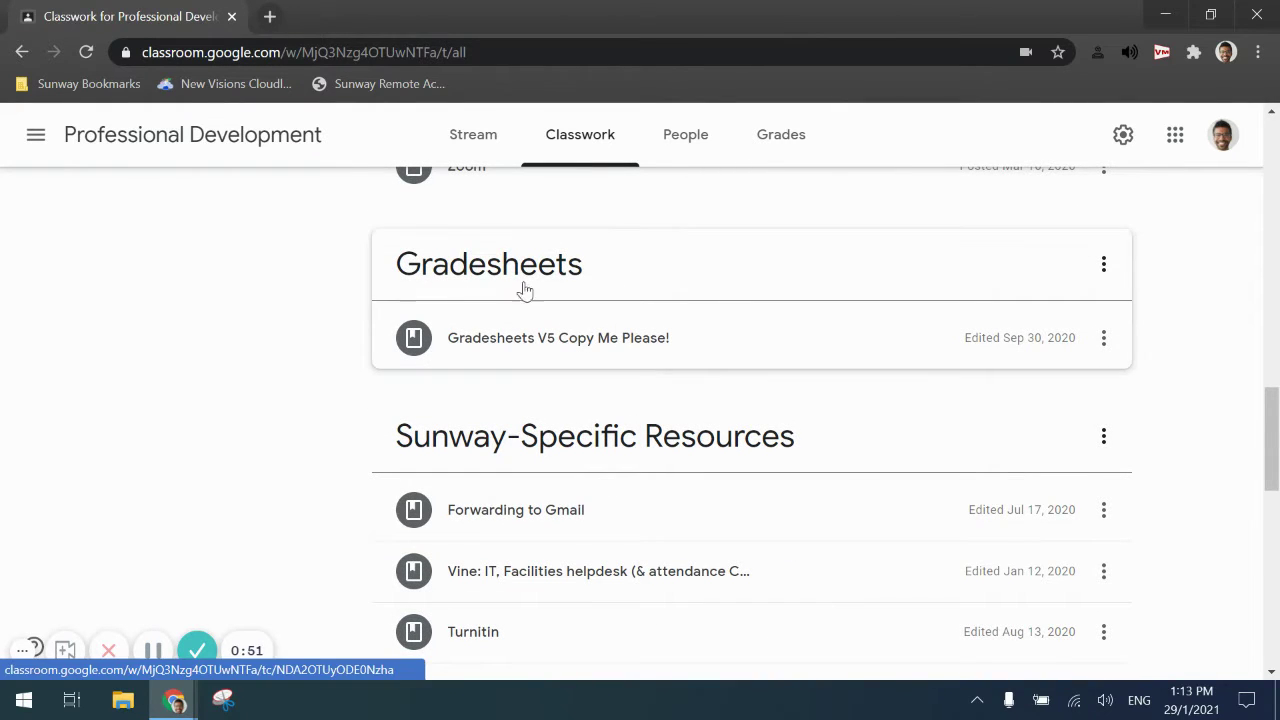
{"action": "left_click", "coordinate": [525, 355]}
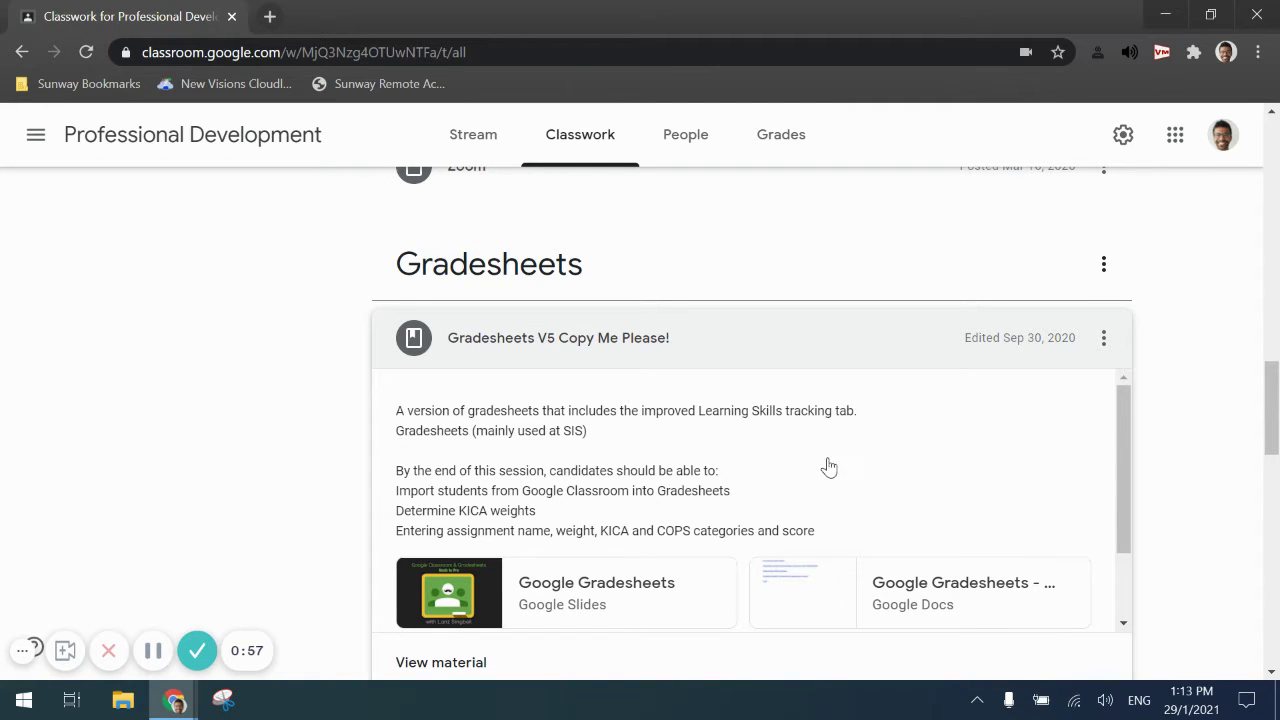
- Open the GradeSheets V5 spreadsheet attached to the expanded material
{"action": "scroll", "coordinate": [910, 497], "scroll_direction": "down", "scroll_amount": 1}
{"action": "scroll", "coordinate": [515, 435], "scroll_direction": "down", "scroll_amount": 1}
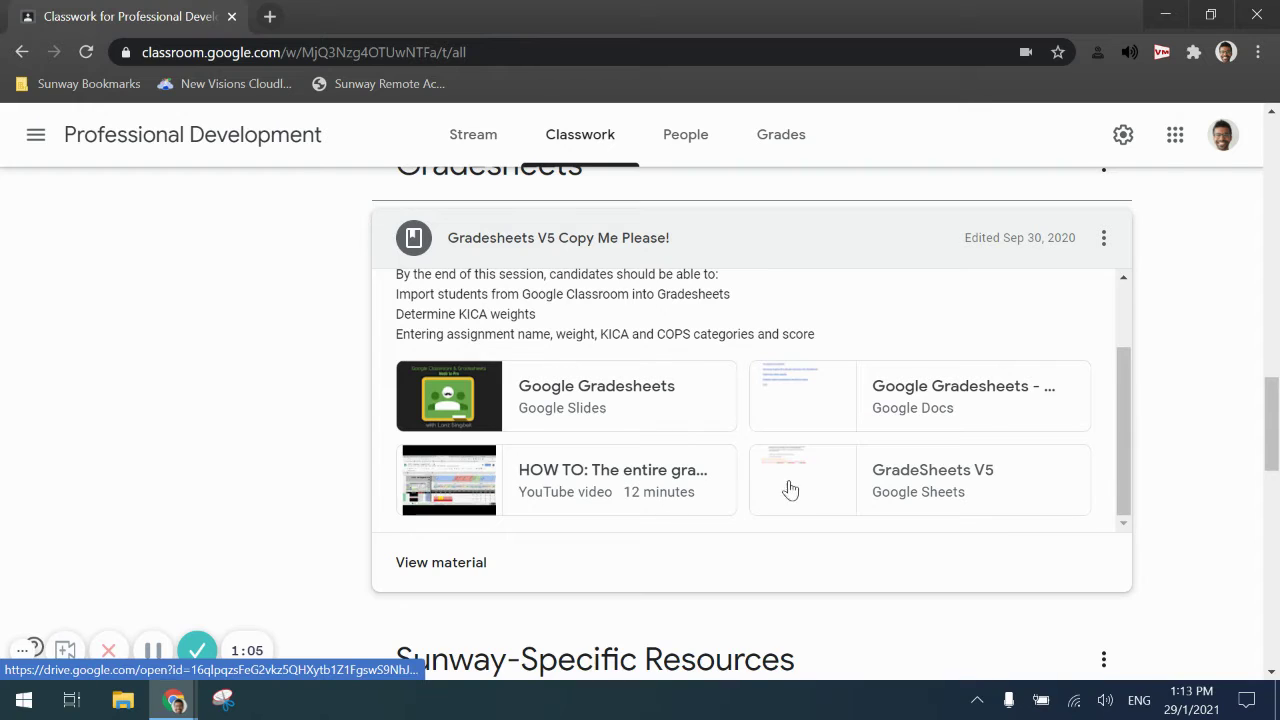
{"action": "left_click", "coordinate": [910, 480]}
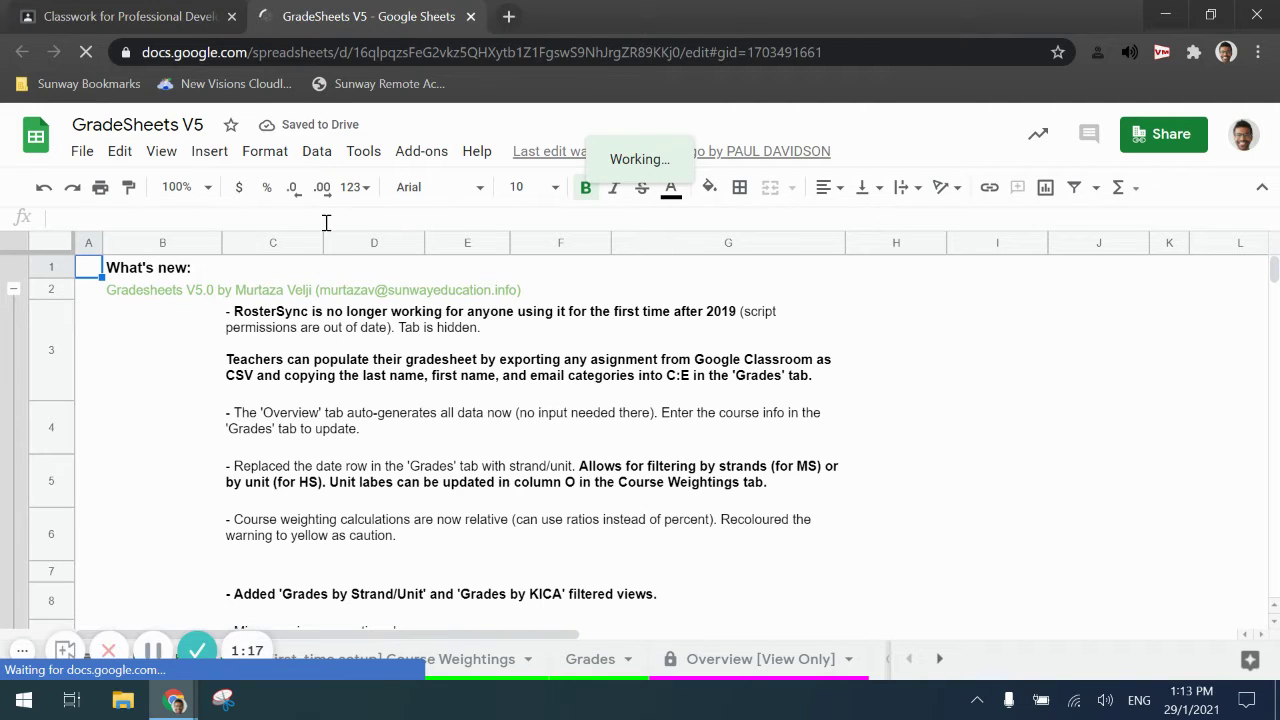
- Copy GradeSheets V5 to My Drive, naming it with ICS3U, the teacher's surname and 2021.1, and close the original spreadsheet
{"action": "left_click", "coordinate": [81, 155]}
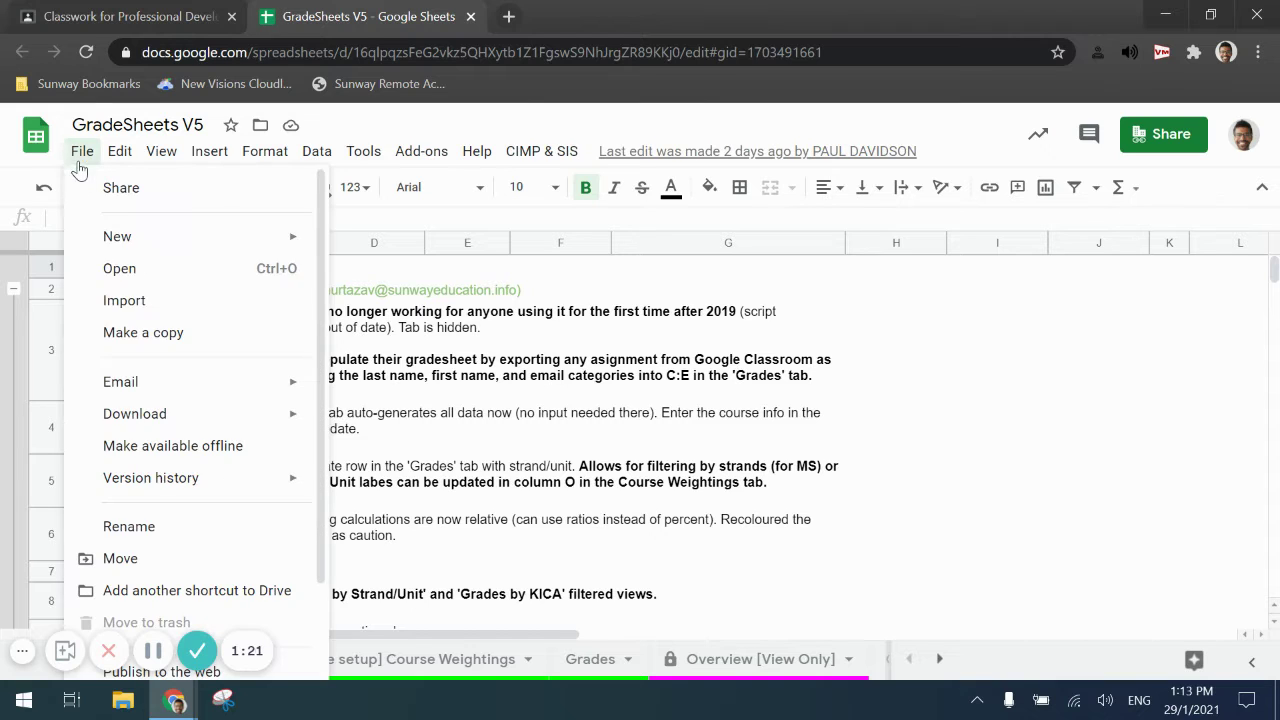
{"action": "left_click", "coordinate": [148, 340]}
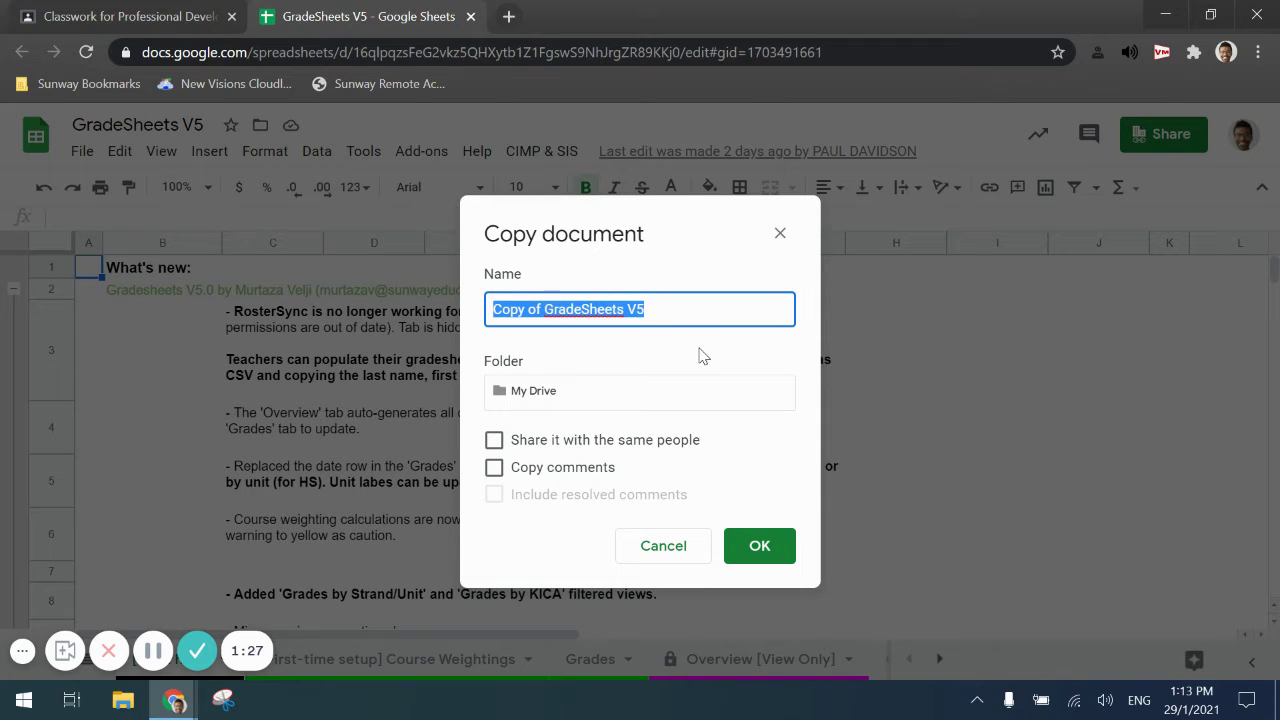
{"action": "key", "text": "BackSpace"}
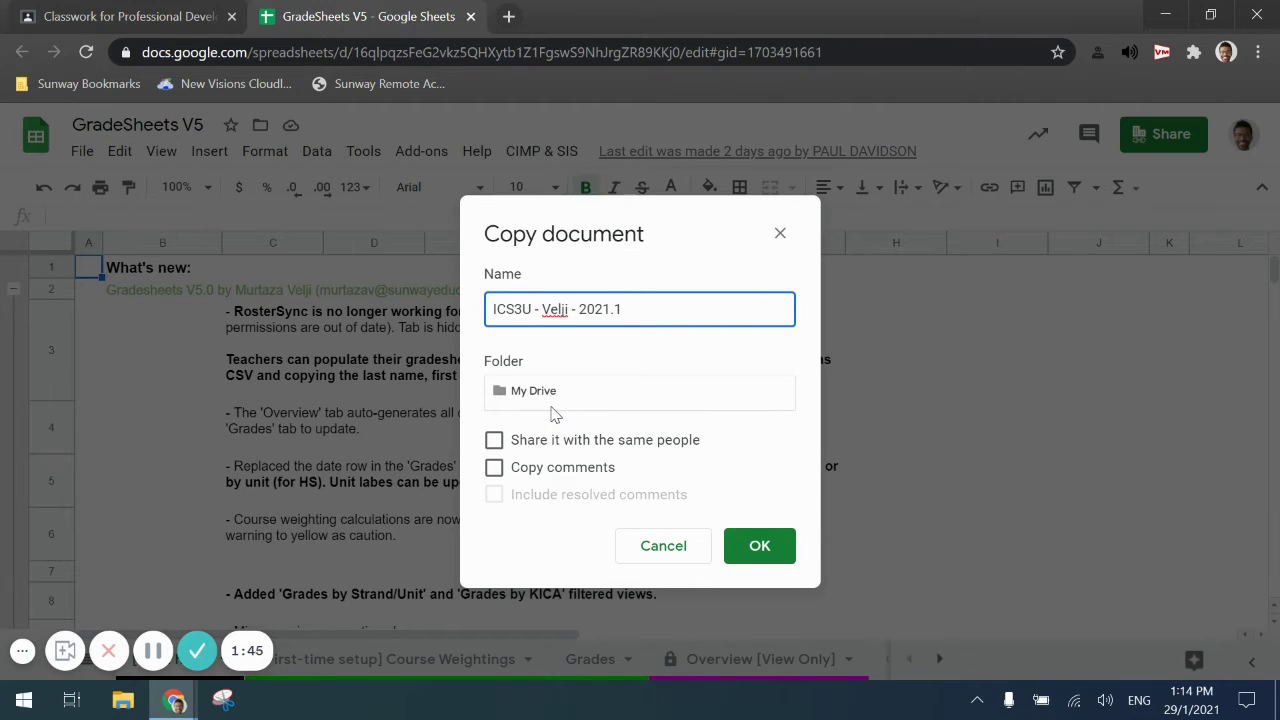
{"action": "left_click", "coordinate": [781, 551]}
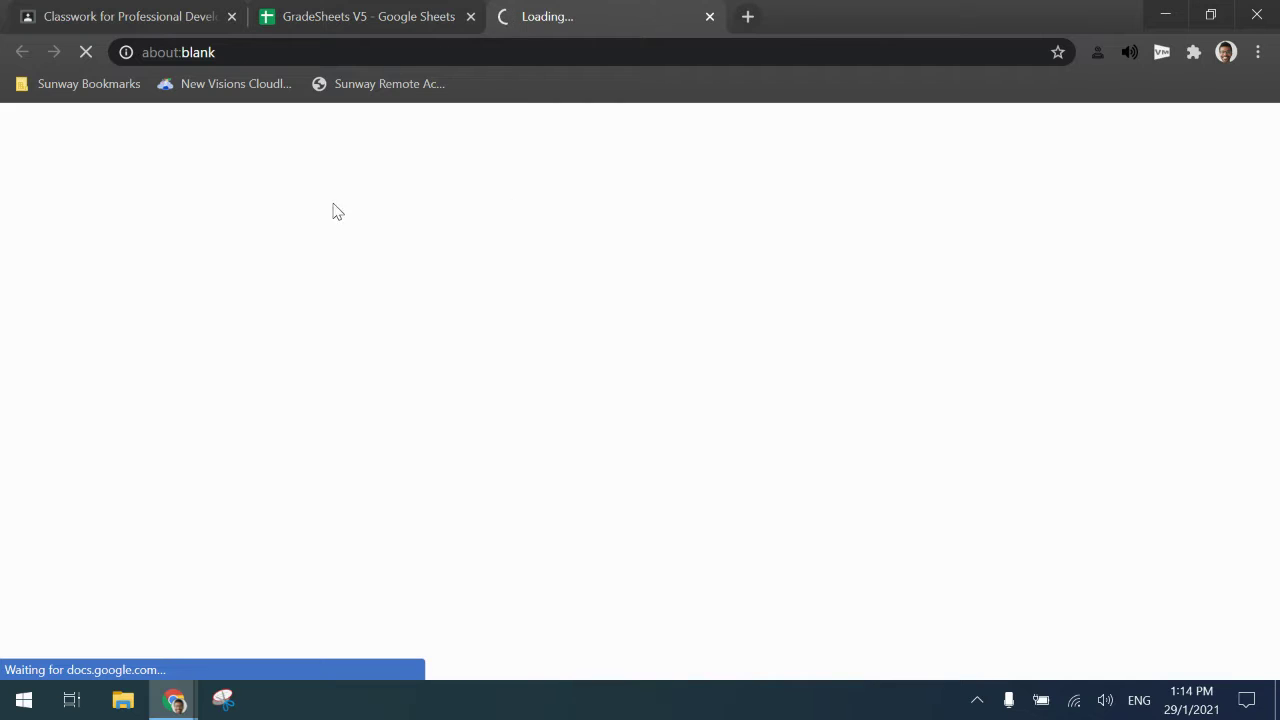
{"action": "left_click", "coordinate": [417, 20]}
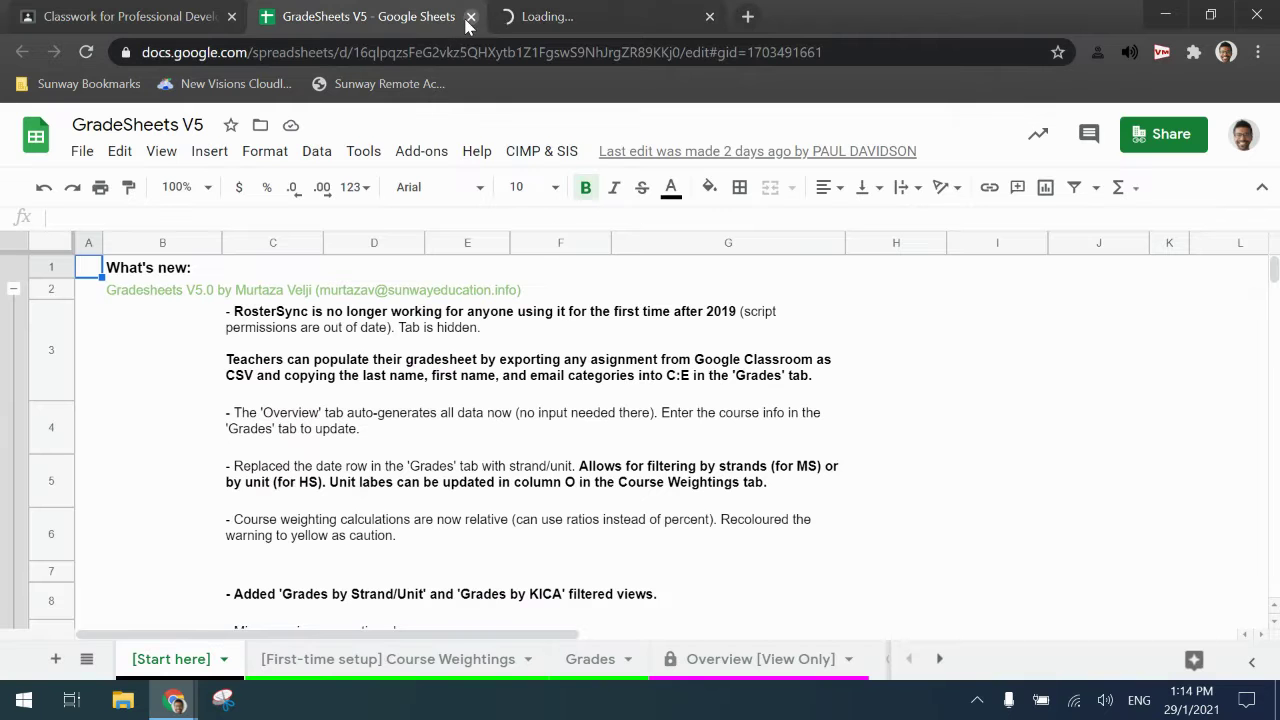
{"action": "left_click", "coordinate": [470, 16]}
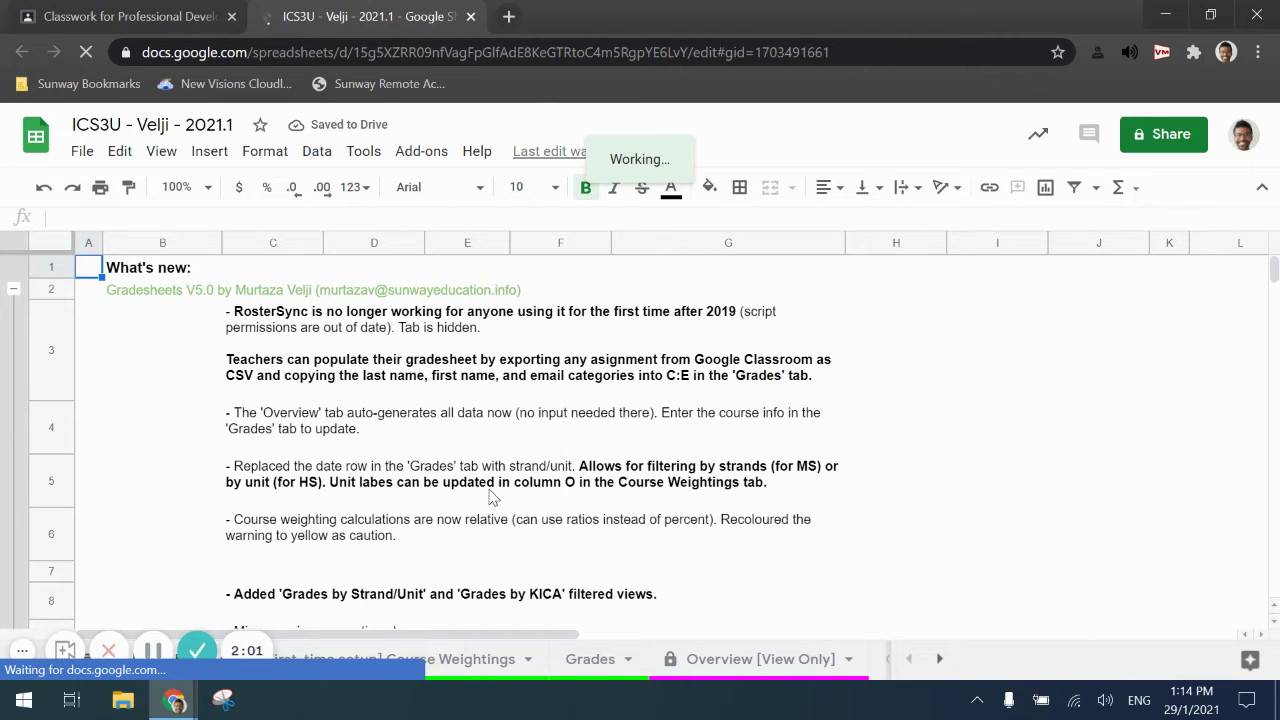
- Read through the "What's new" notes on the start sheet and collapse the row group under Gradesheets V5.0
{"action": "scroll", "coordinate": [490, 492], "scroll_direction": "down", "scroll_amount": 2}
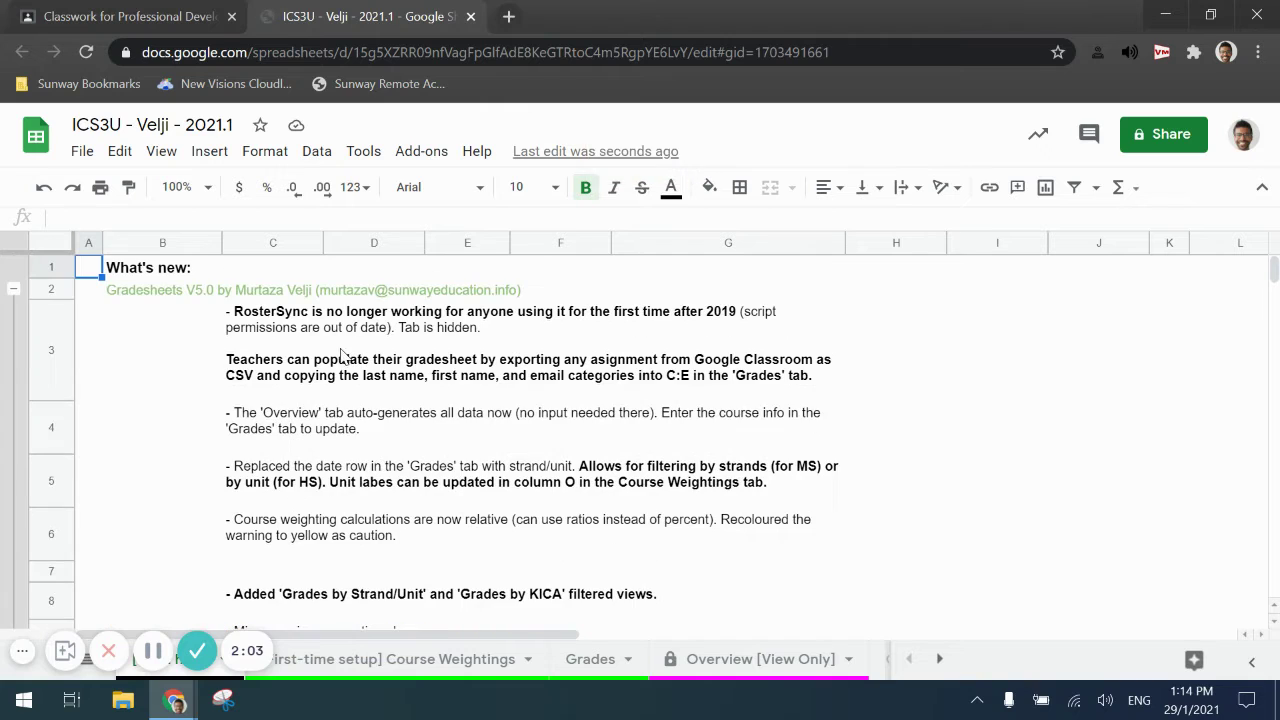
{"action": "scroll", "coordinate": [340, 328], "scroll_direction": "down", "scroll_amount": 2}
{"action": "scroll", "coordinate": [338, 330], "scroll_direction": "up", "scroll_amount": 3}
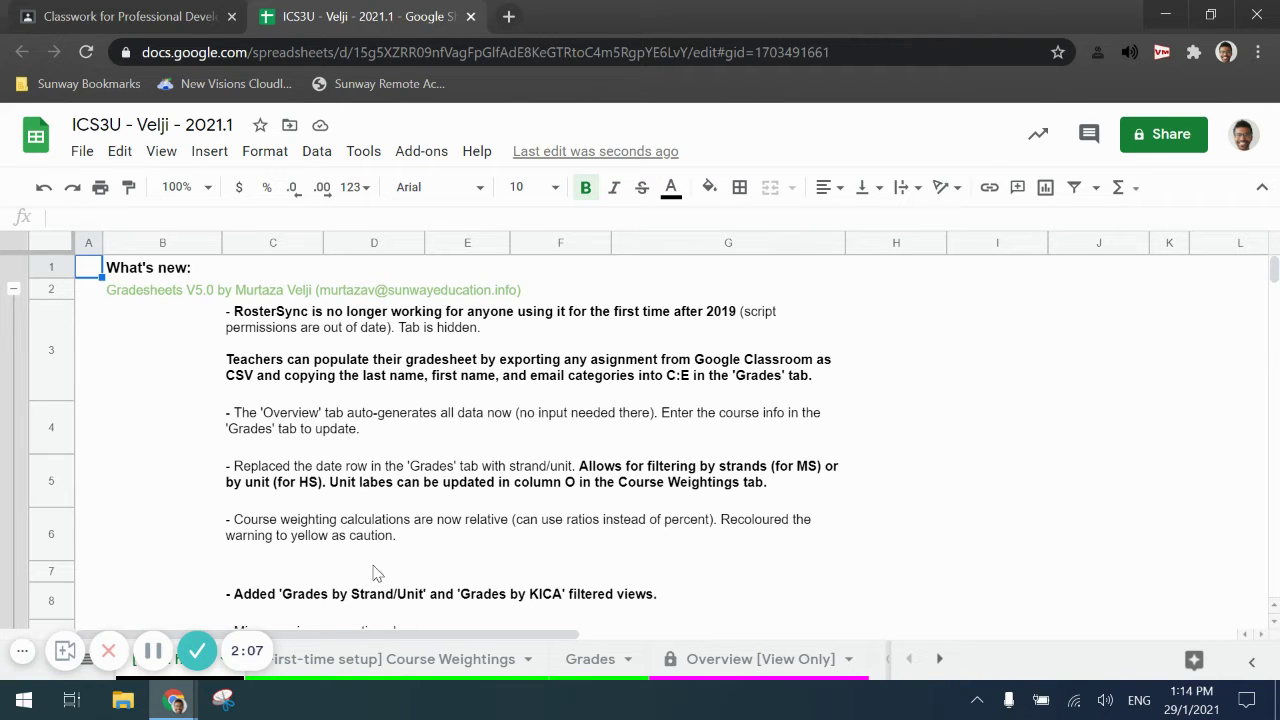
{"action": "scroll", "coordinate": [388, 506], "scroll_direction": "down", "scroll_amount": 2}
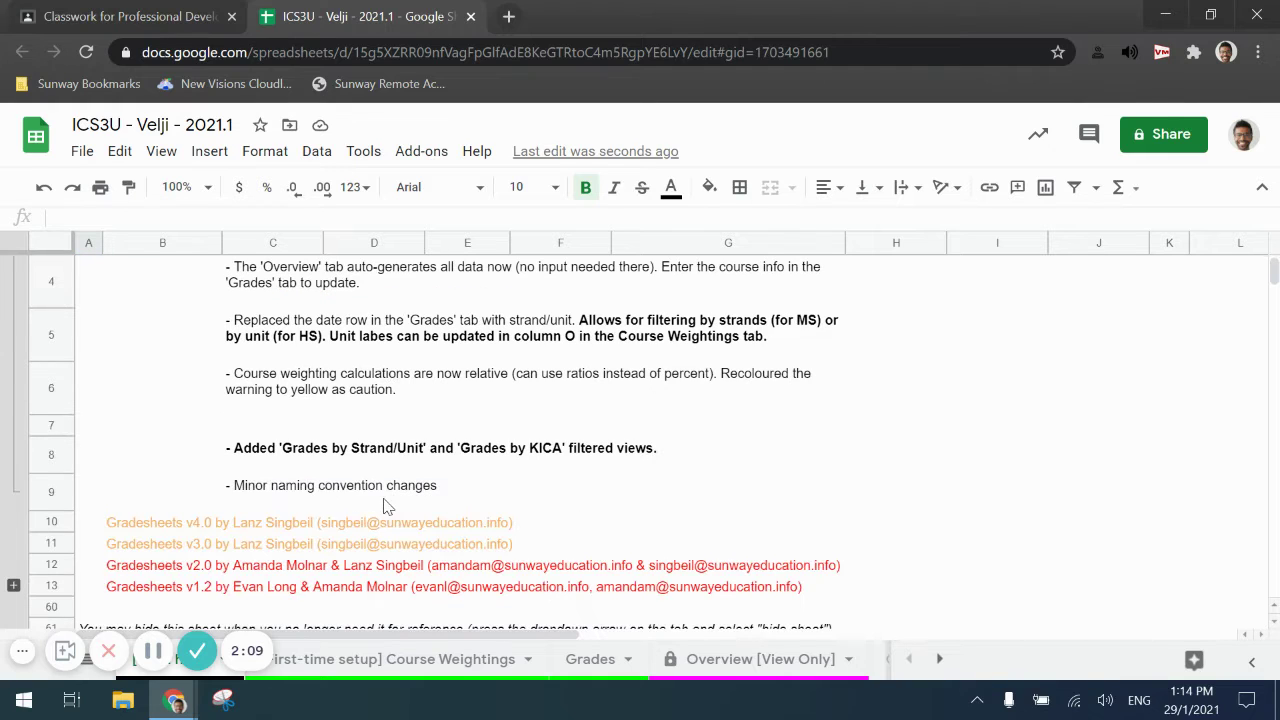
{"action": "scroll", "coordinate": [390, 498], "scroll_direction": "up", "scroll_amount": 1}
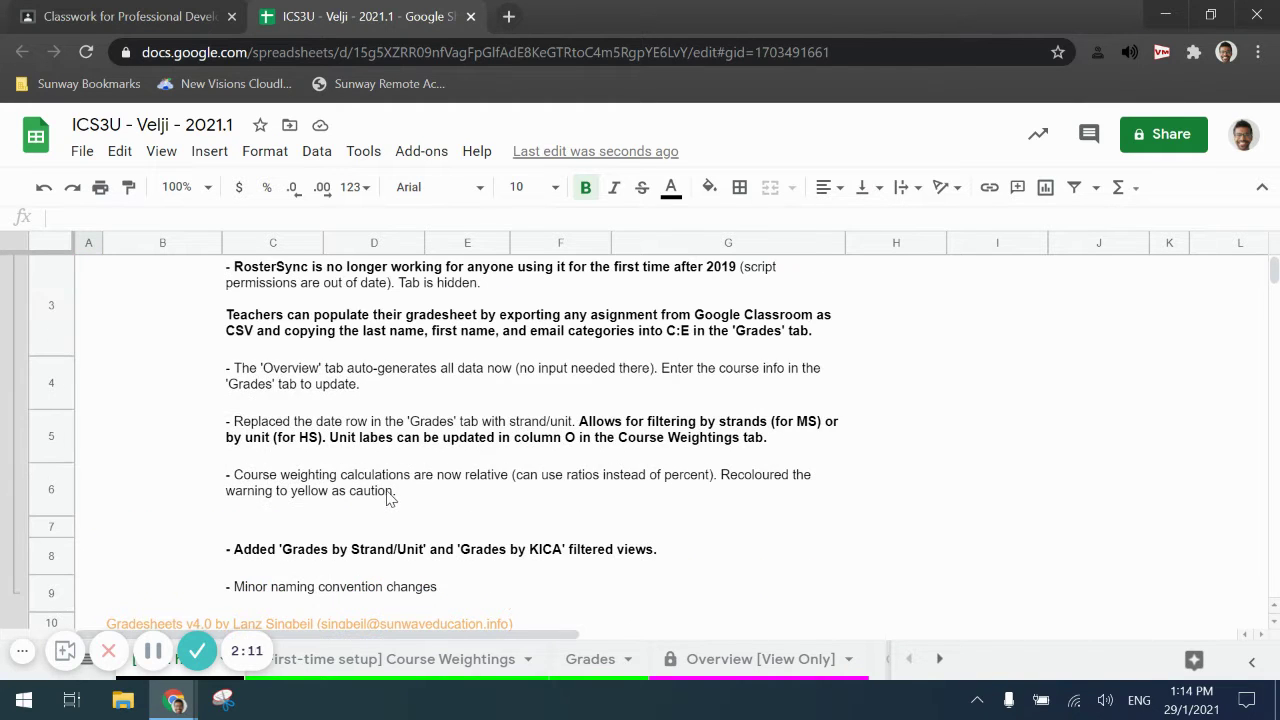
{"action": "scroll", "coordinate": [366, 484], "scroll_direction": "up", "scroll_amount": 1}
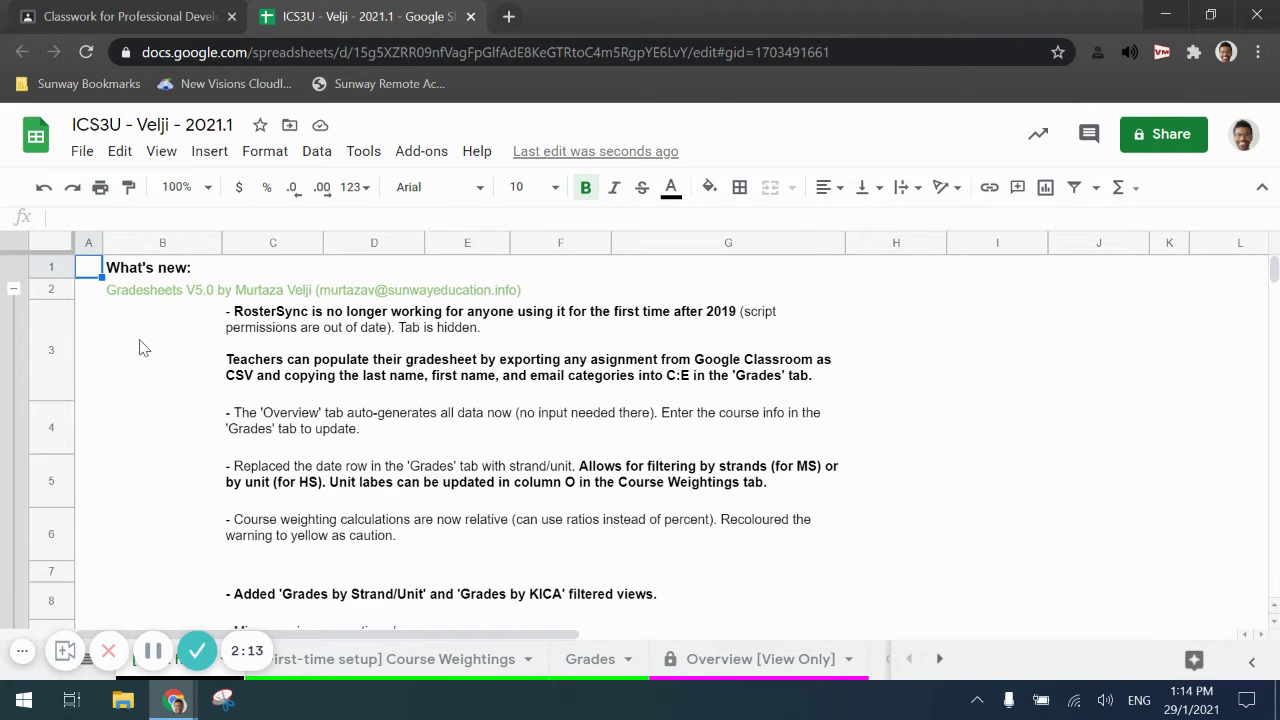
{"action": "left_click", "coordinate": [13, 290]}
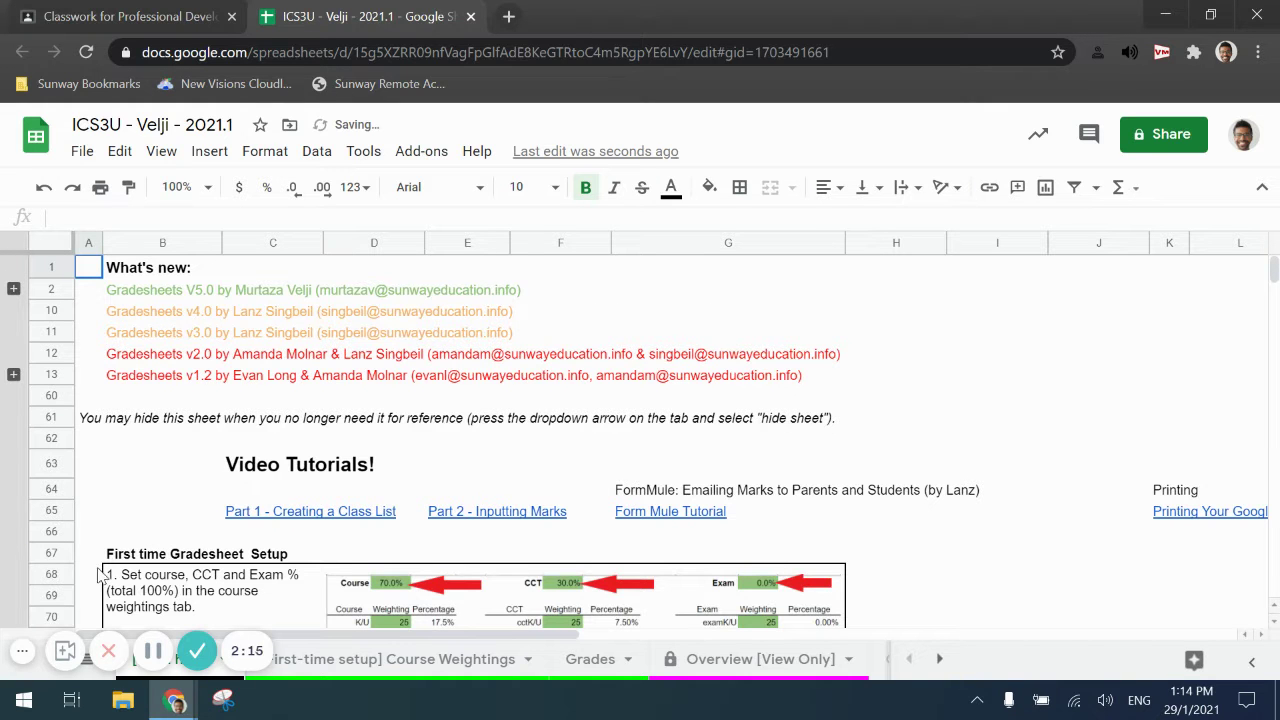
- Review the video tutorial links and first-time setup instructions, and open the Course Weightings sheet
{"action": "scroll", "coordinate": [415, 555], "scroll_direction": "down", "scroll_amount": 2}
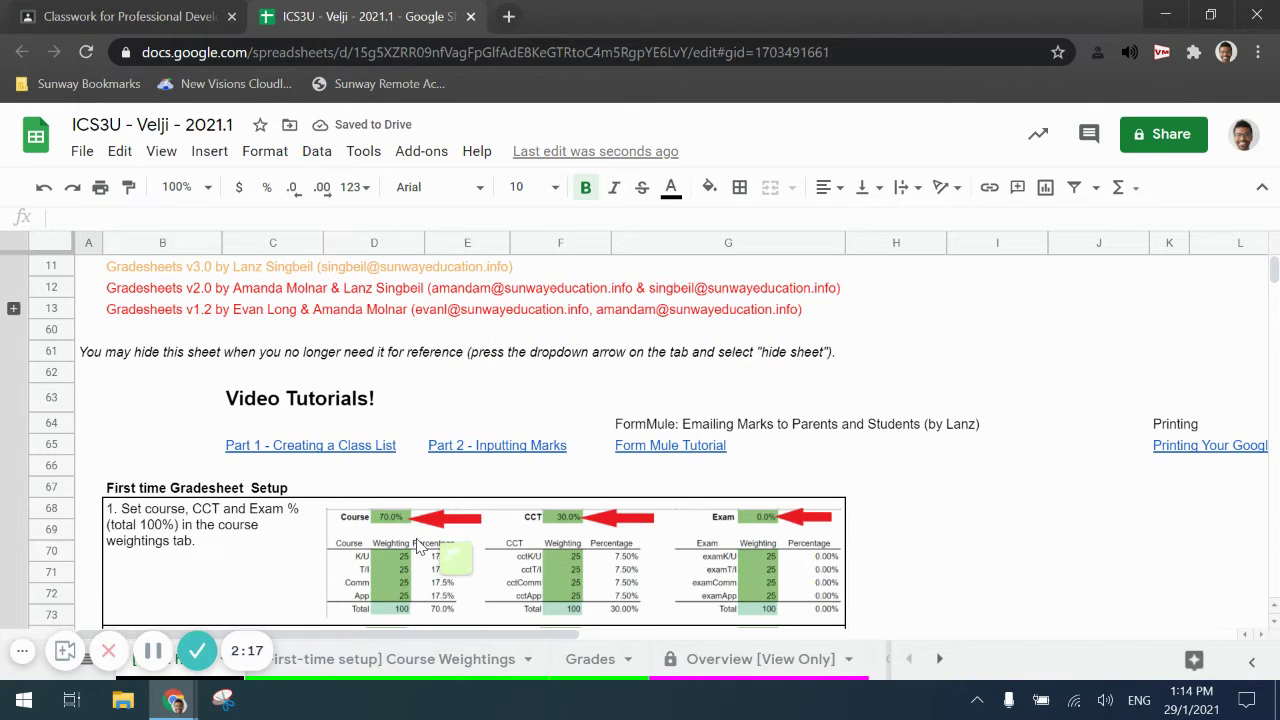
{"action": "left_click", "coordinate": [153, 651]}
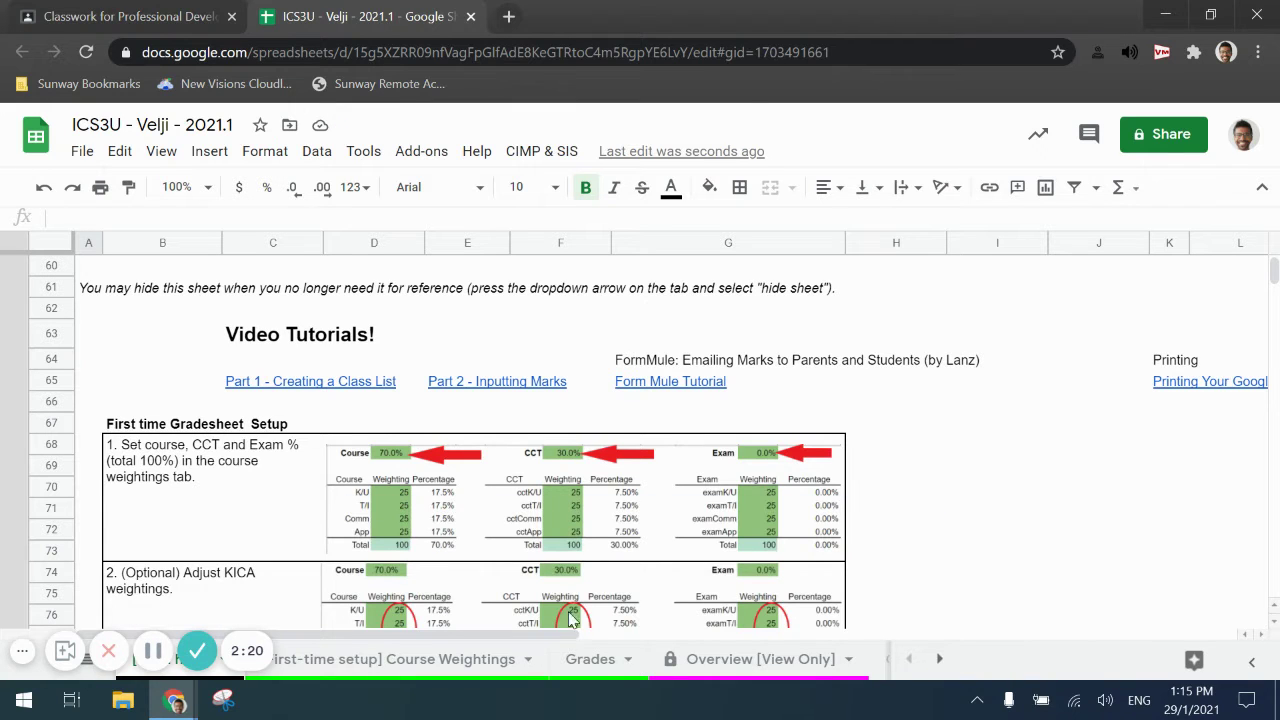
{"action": "scroll", "coordinate": [238, 422], "scroll_direction": "up", "scroll_amount": 1}
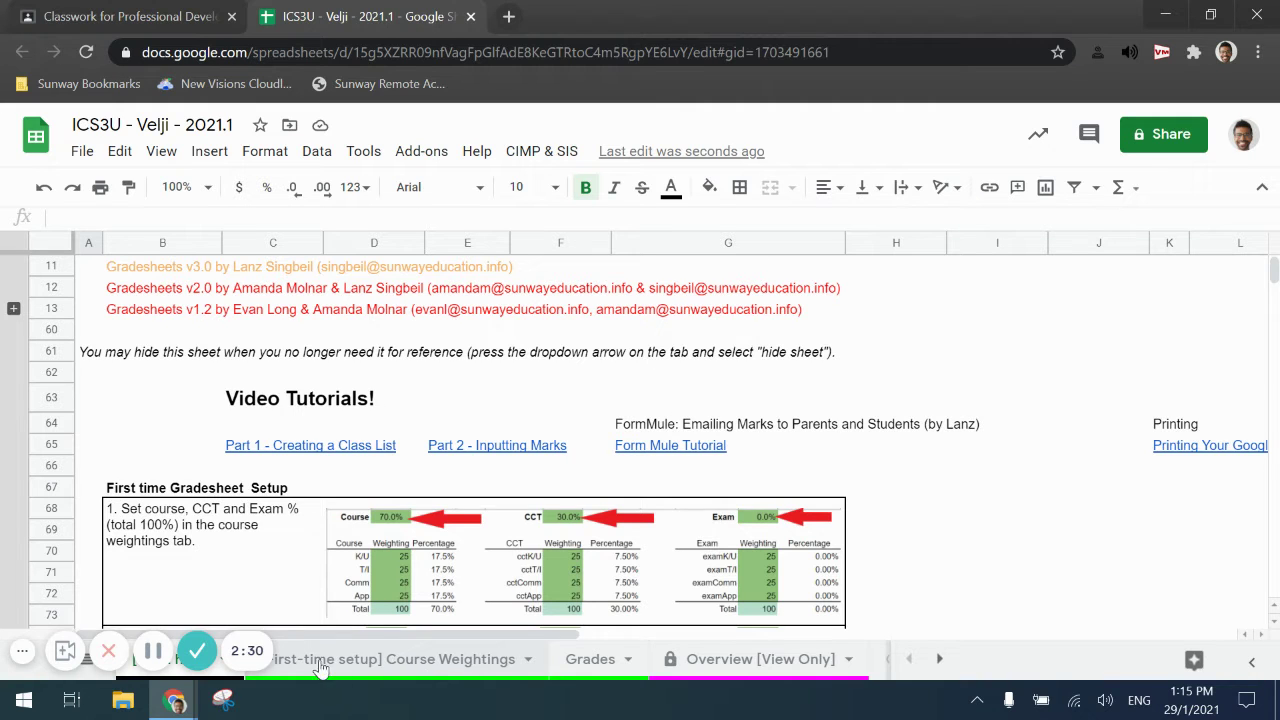
{"action": "scroll", "coordinate": [338, 640], "scroll_direction": "down", "scroll_amount": 1}
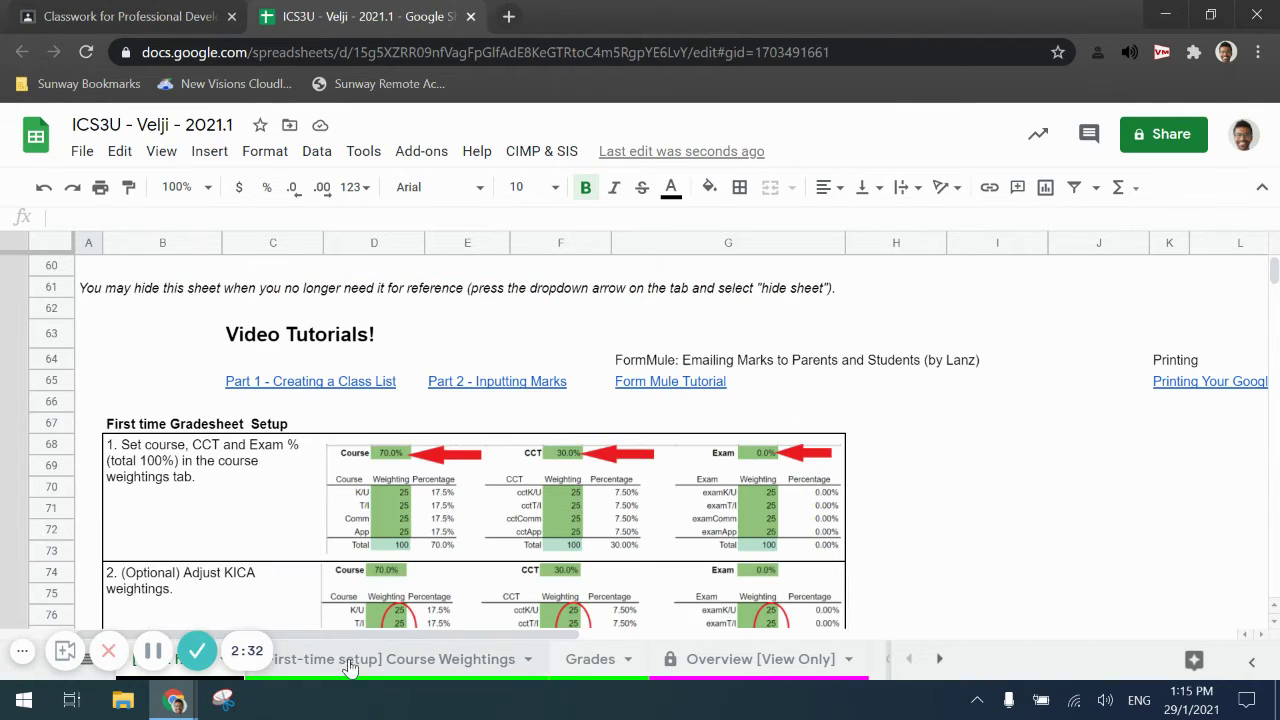
{"action": "left_click", "coordinate": [433, 672]}
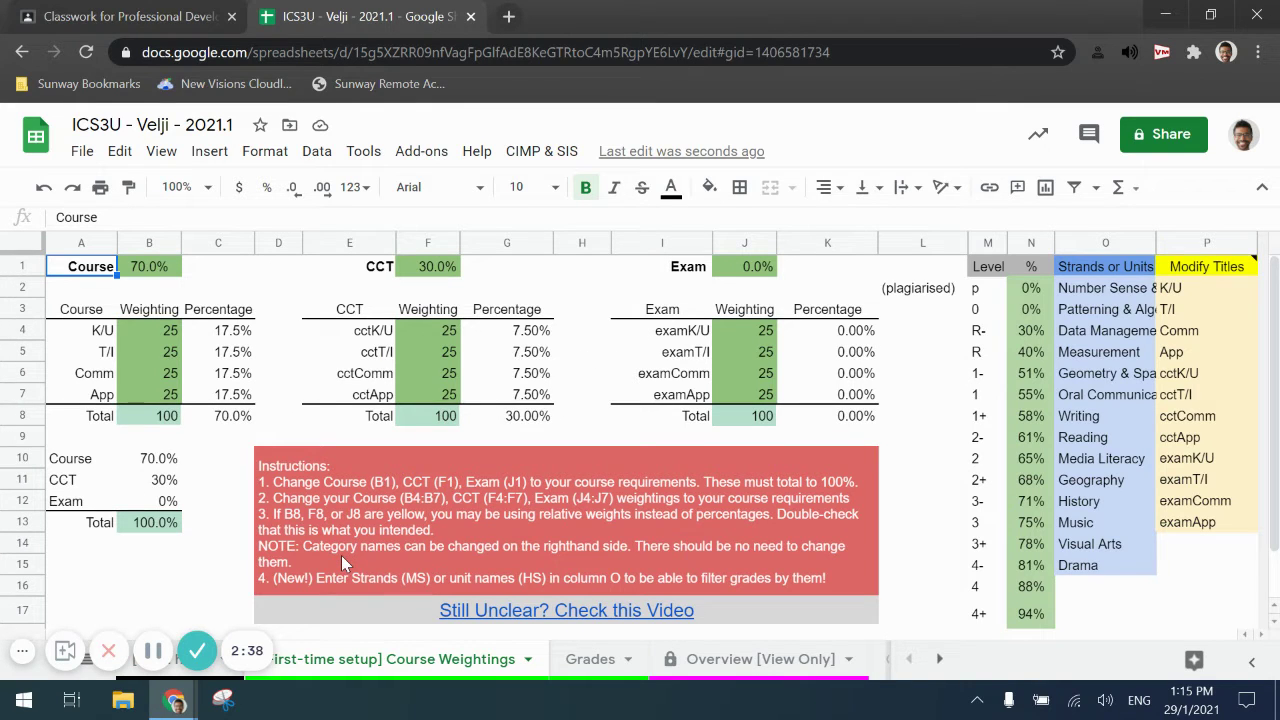
- Examine the Course, CCT and Exam percentage cells B1, F1 and J1 on the Course Weightings sheet
{"action": "right_click", "coordinate": [155, 273]}
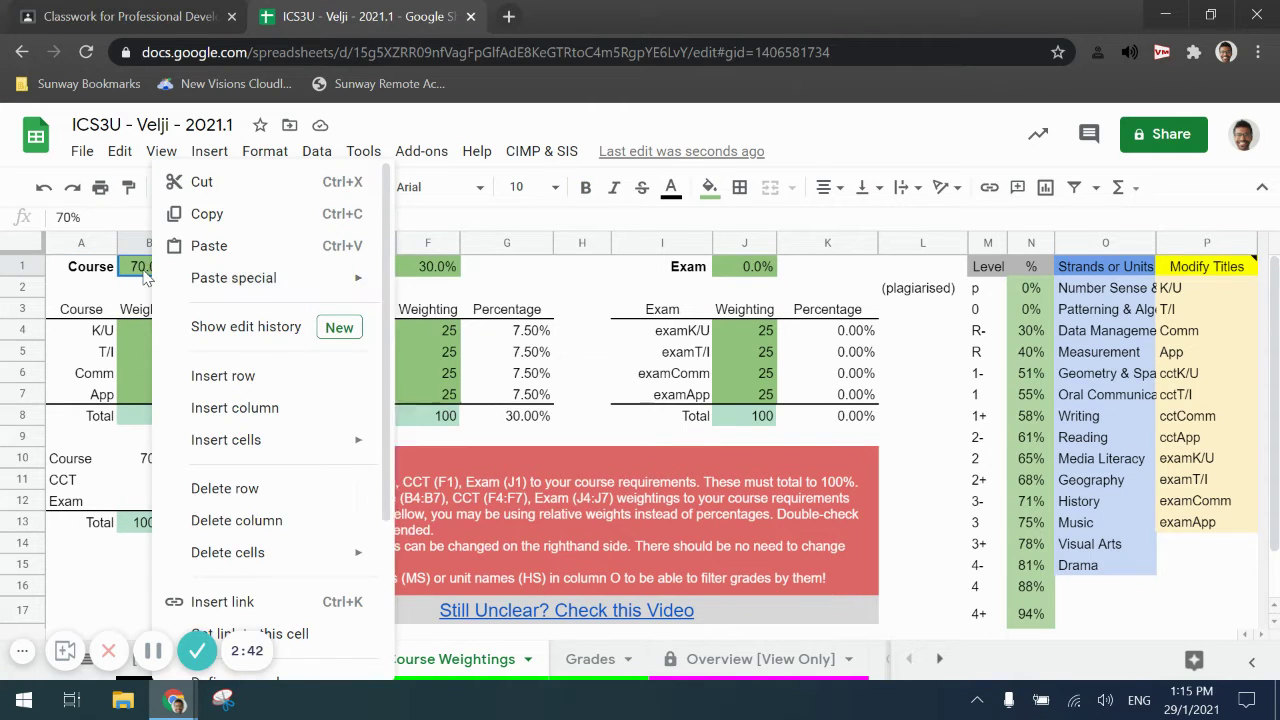
{"action": "left_click", "coordinate": [145, 278]}
{"action": "left_click", "coordinate": [440, 276]}
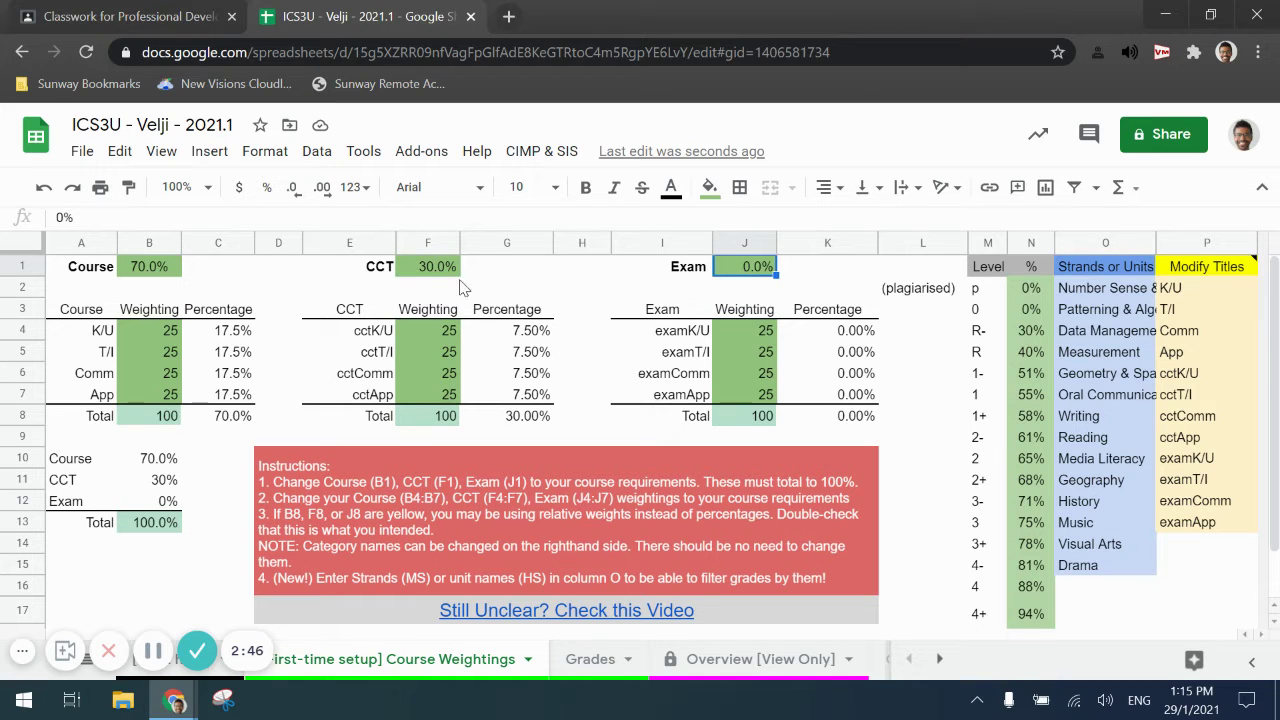
{"action": "left_click", "coordinate": [410, 285]}
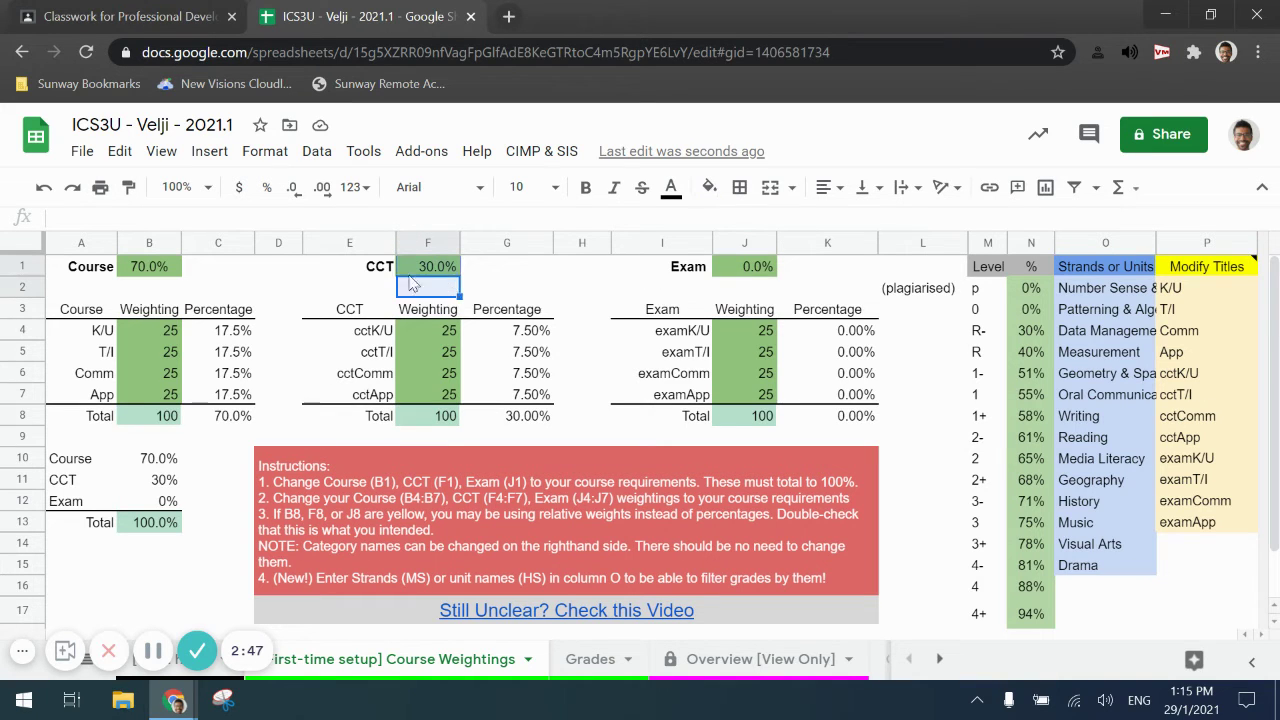
{"action": "left_click", "coordinate": [133, 274]}
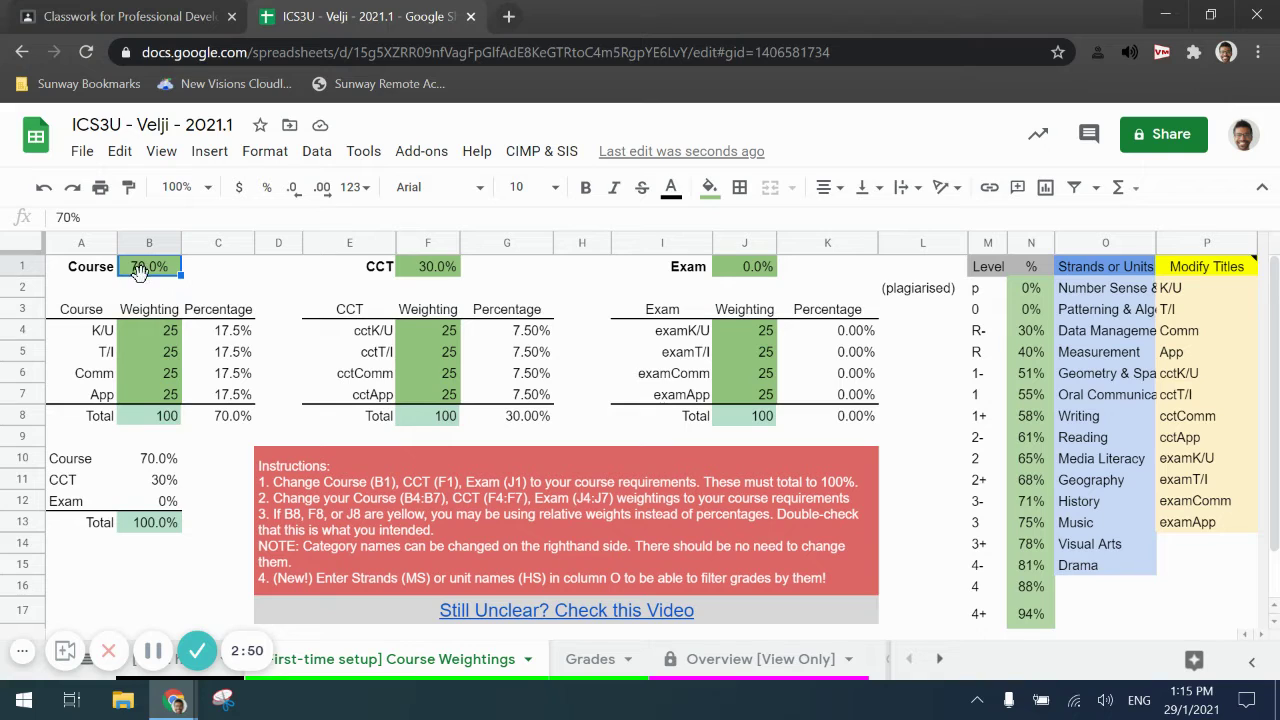
{"action": "left_click", "coordinate": [446, 270]}
{"action": "left_click", "coordinate": [735, 268]}
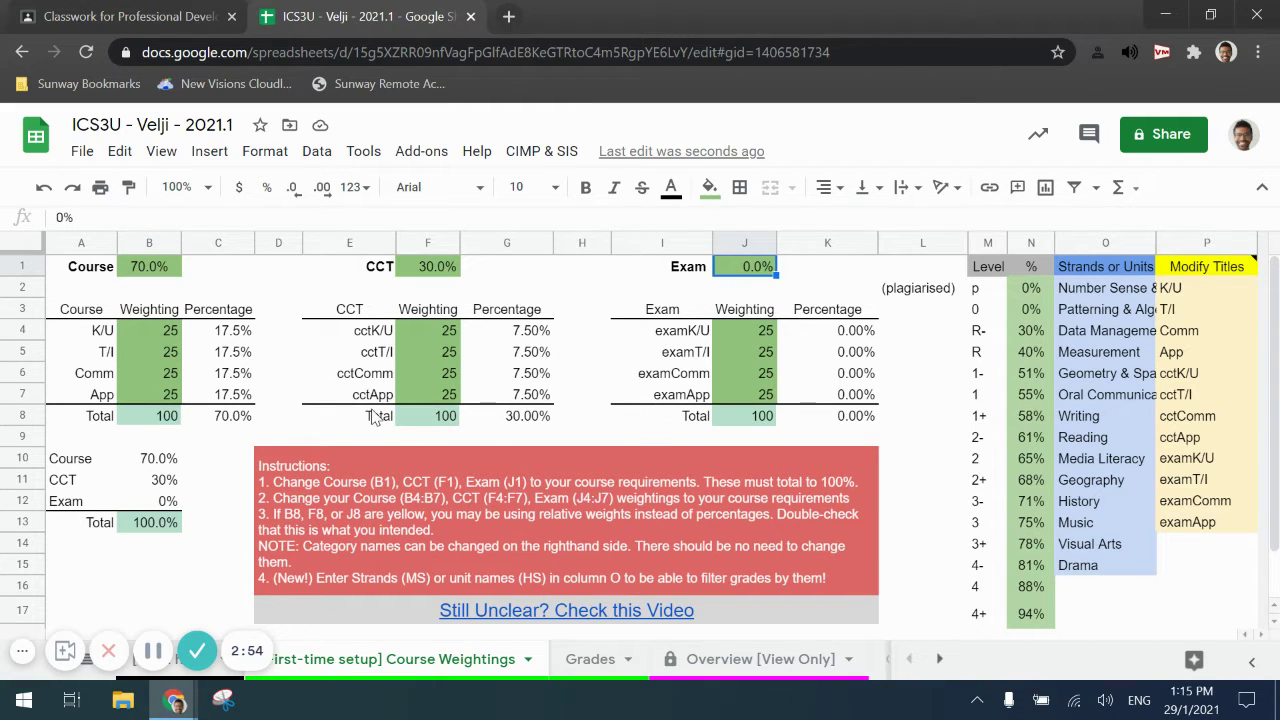
{"action": "left_click", "coordinate": [441, 274]}
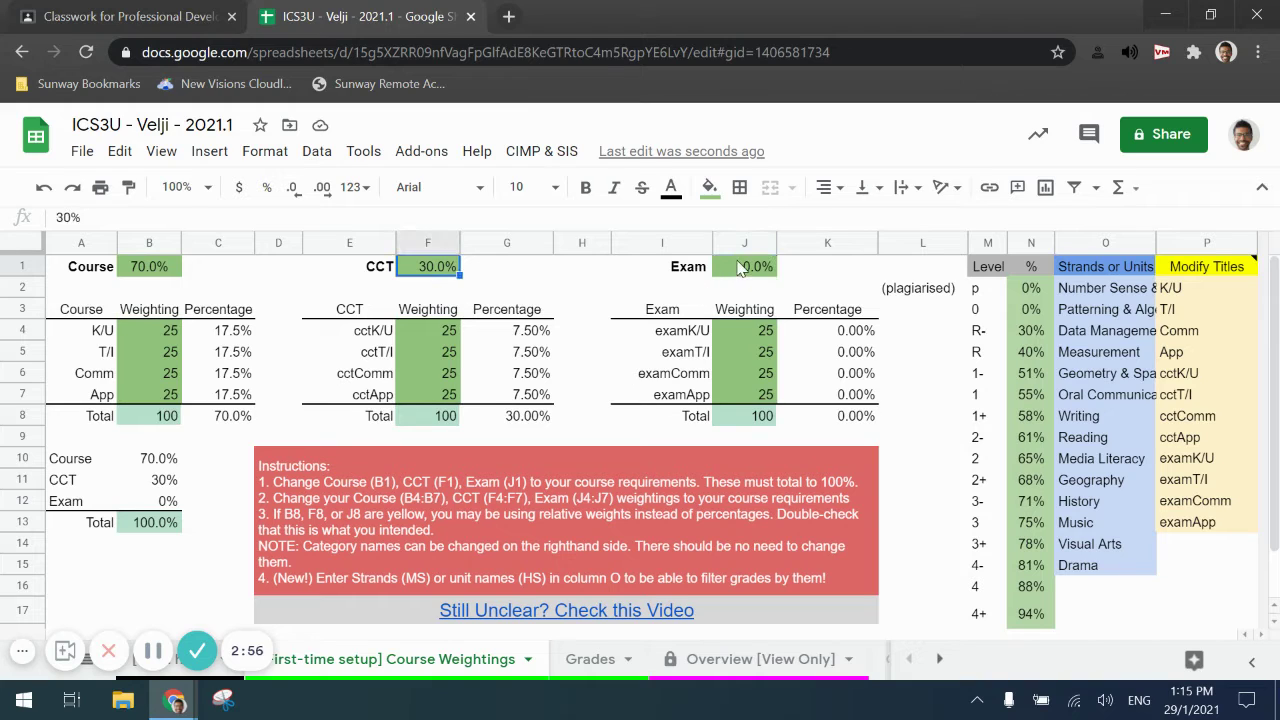
{"action": "left_click", "coordinate": [741, 266]}
- Set the CCT percentage in cell F1 to 10%
{"action": "left_click", "coordinate": [440, 272]}
{"action": "type", "text": "10"}
{"action": "left_click", "coordinate": [751, 268]}
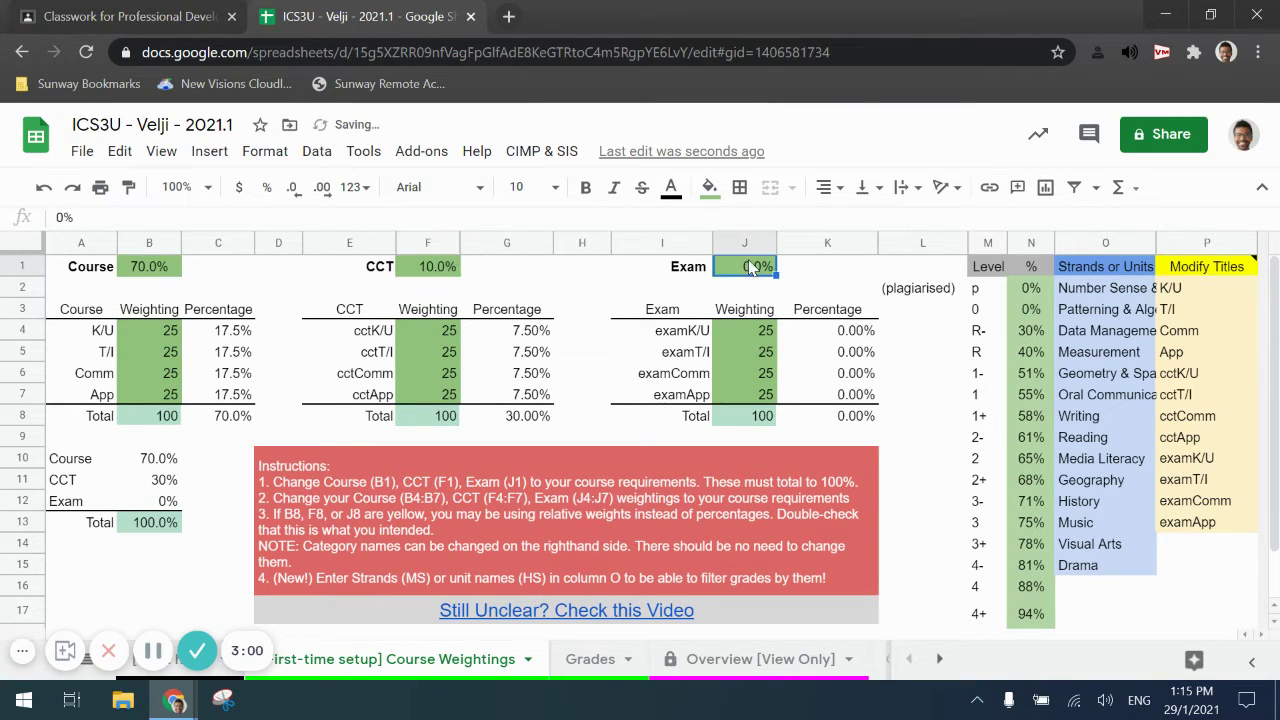
- Set the Exam percentage in cell J1 to 20% and check the overall total in cell B13
{"action": "type", "text": "20"}
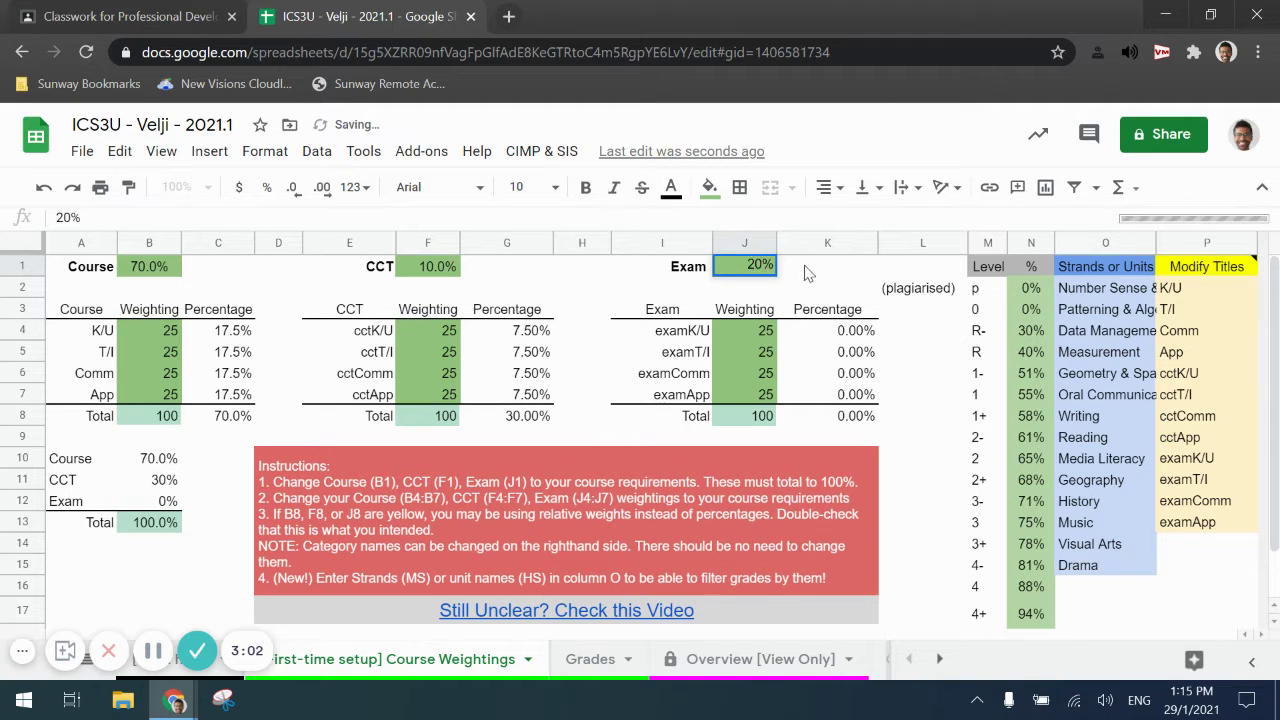
{"action": "key", "text": "Tab"}
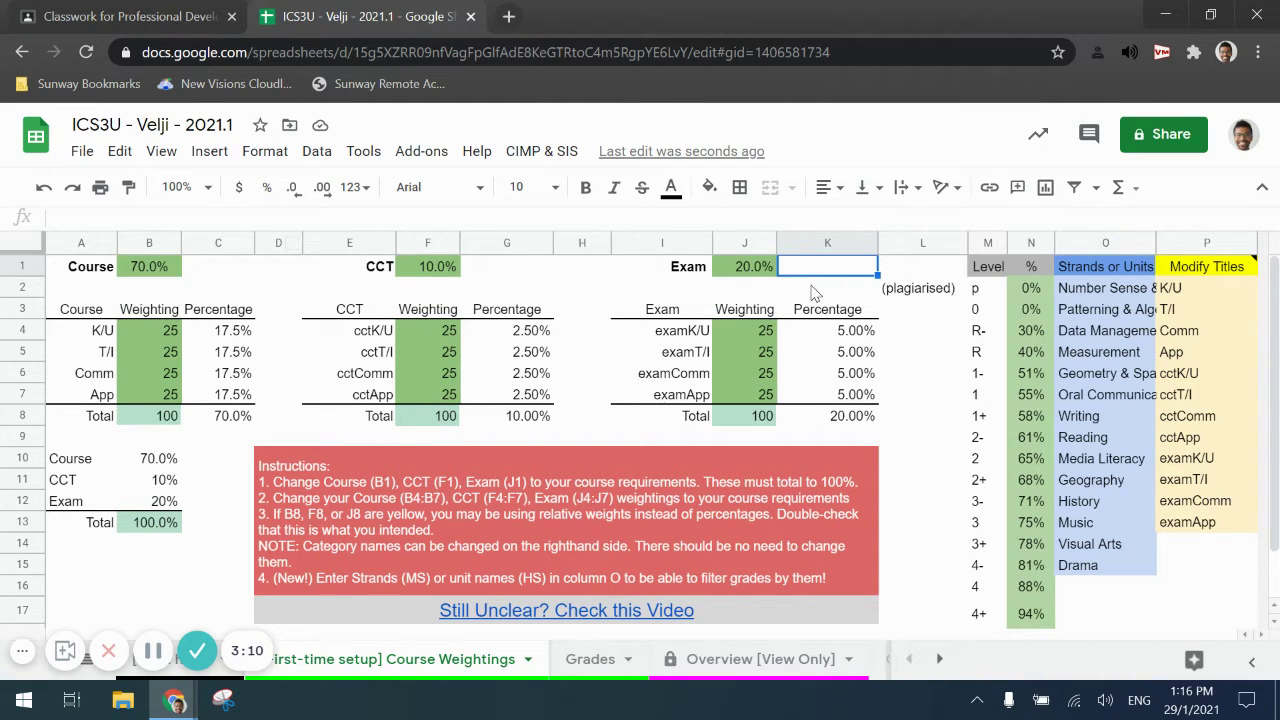
{"action": "left_click", "coordinate": [151, 526]}
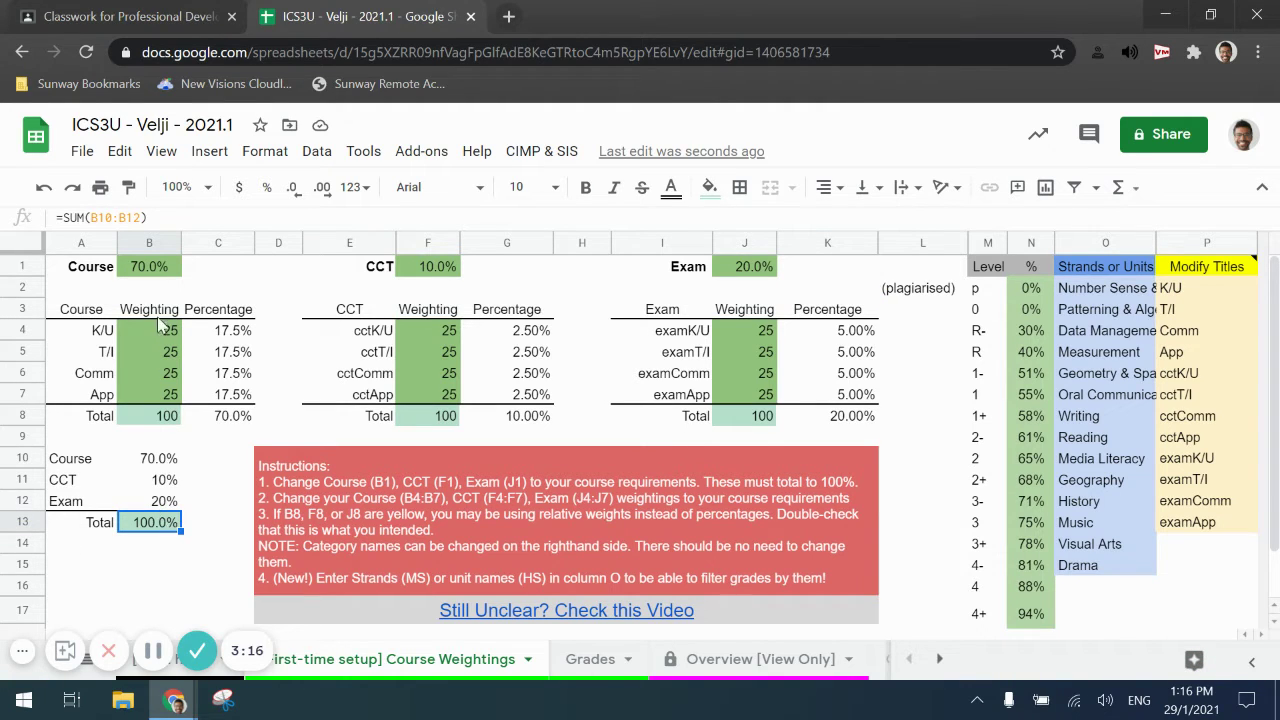
- Set the CCT percentage in cell F1 to 30% and the Exam percentage in cell J1 to 0%
{"action": "left_click", "coordinate": [444, 272]}
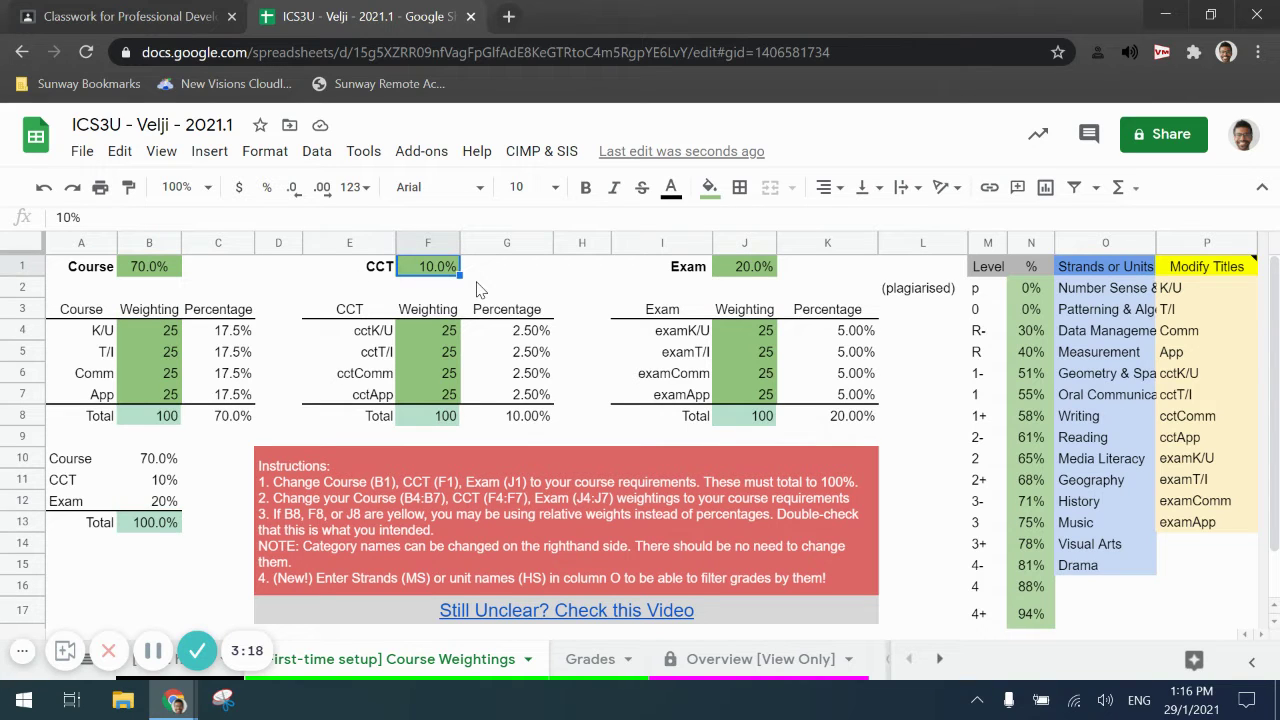
{"action": "type", "text": "30"}
{"action": "key", "text": "Tab"}
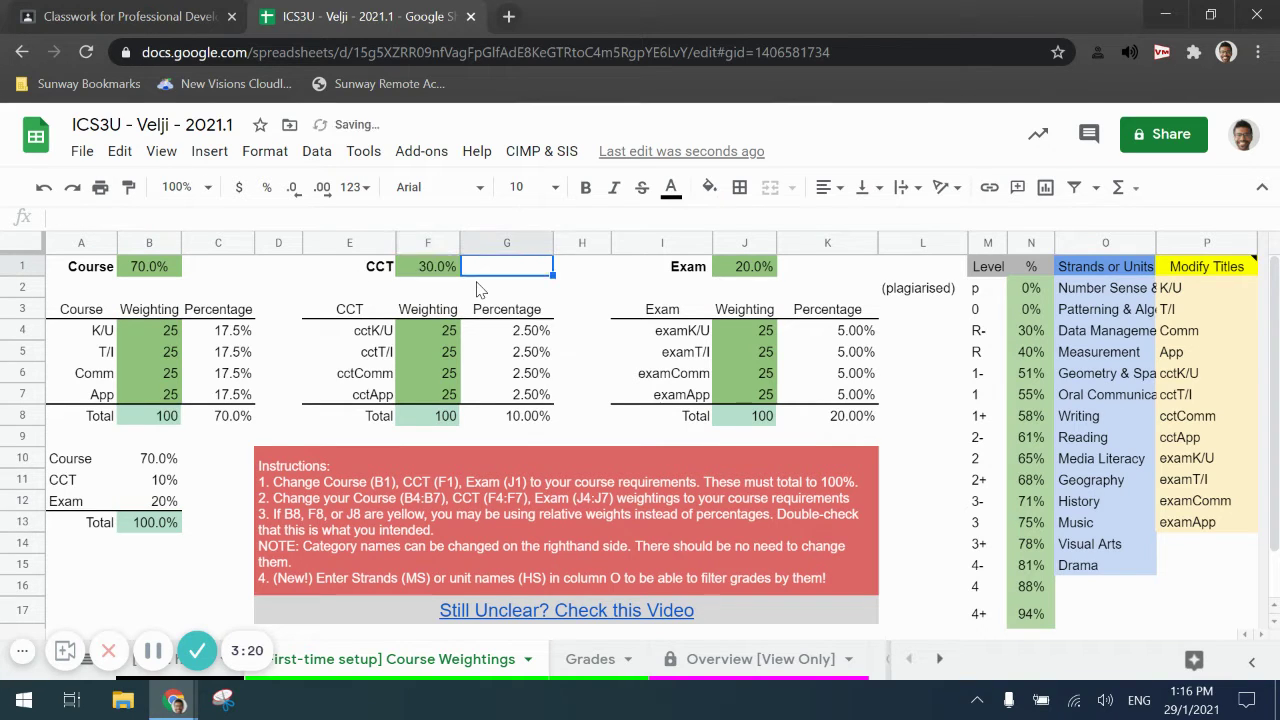
{"action": "left_click", "coordinate": [751, 273]}
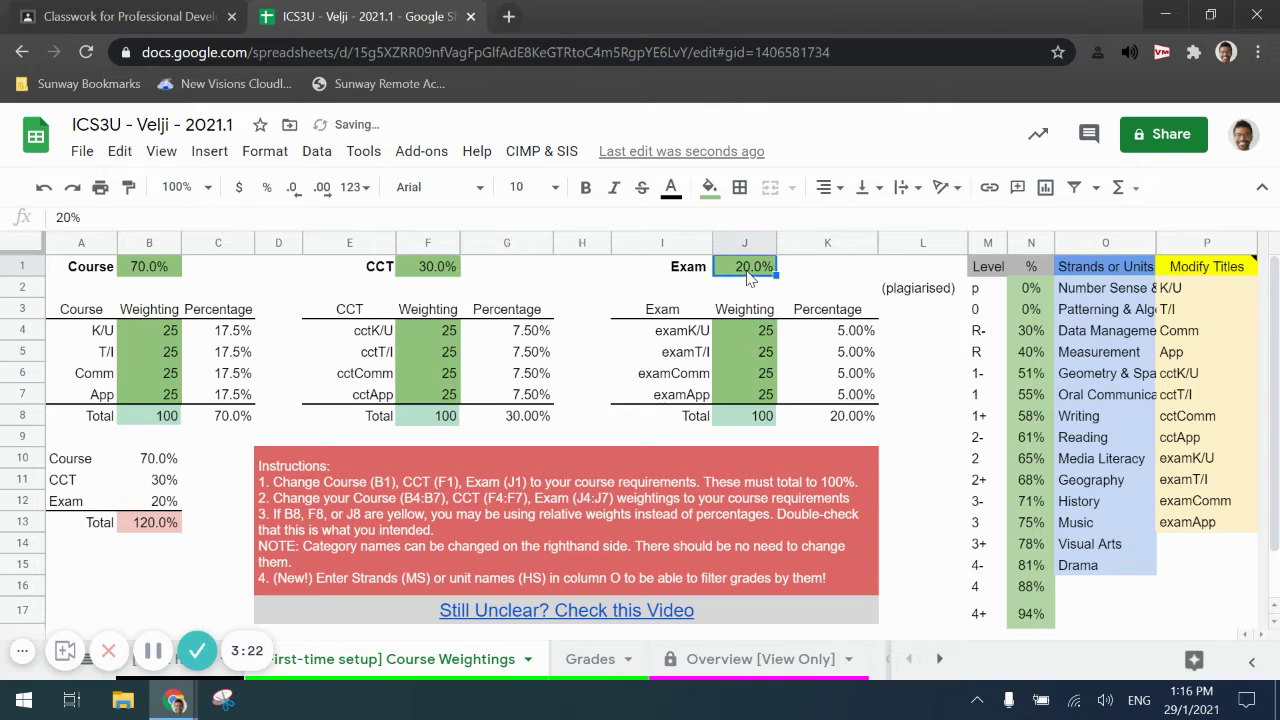
{"action": "type", "text": "0"}
{"action": "key", "text": "Tab"}
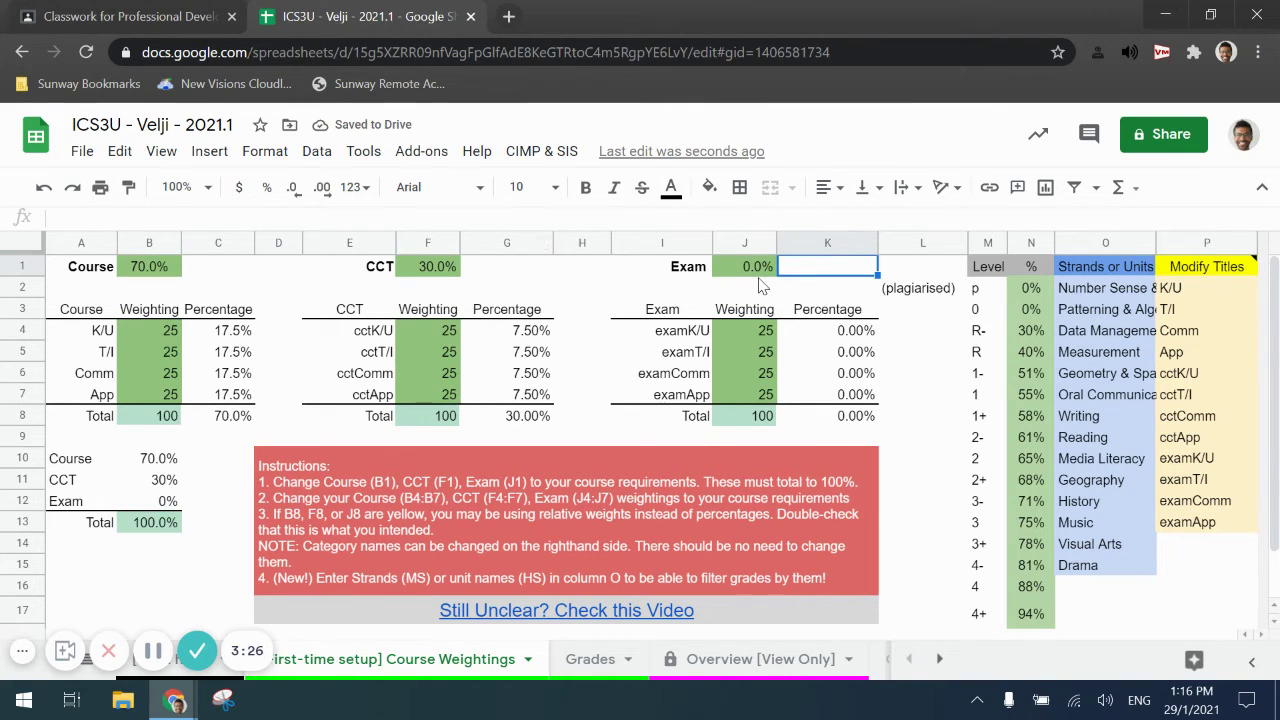
- Check the overall weighting total in B13 and the individual Course category weightings in cells B4 to B7
{"action": "left_click", "coordinate": [150, 528]}
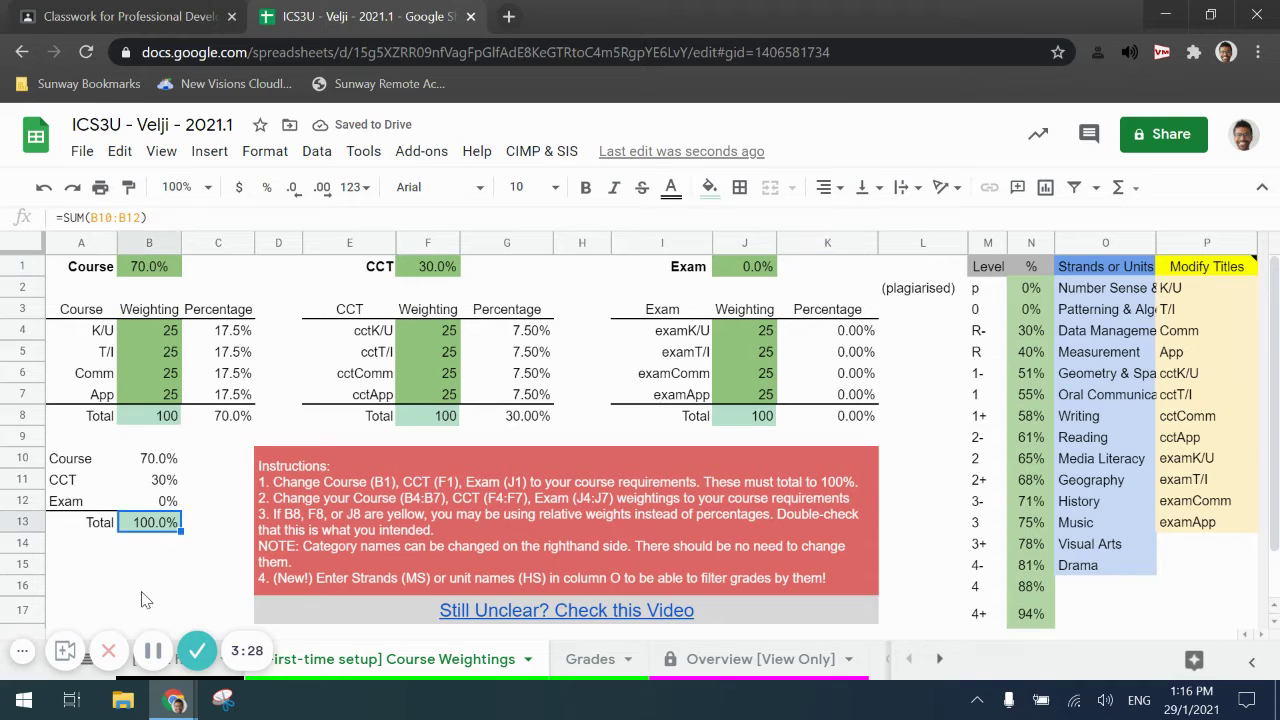
{"action": "left_click", "coordinate": [160, 484]}
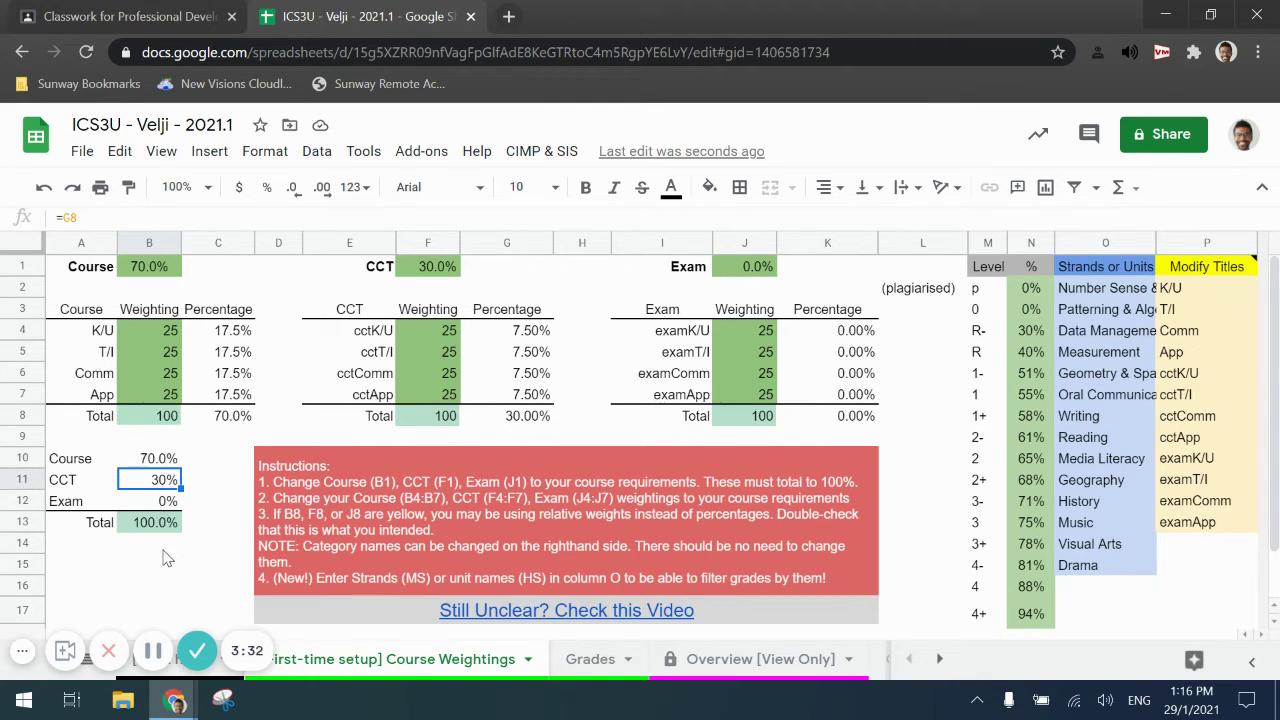
{"action": "left_click", "coordinate": [206, 548]}
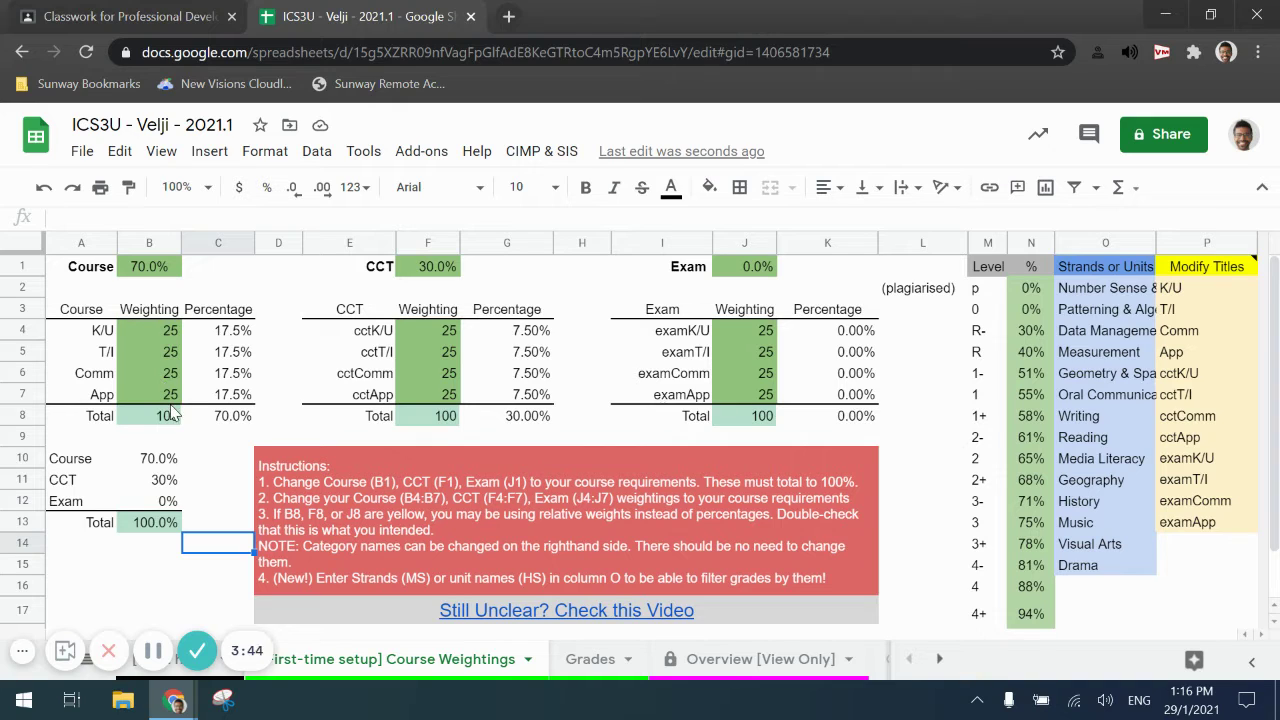
{"action": "left_click", "coordinate": [172, 340]}
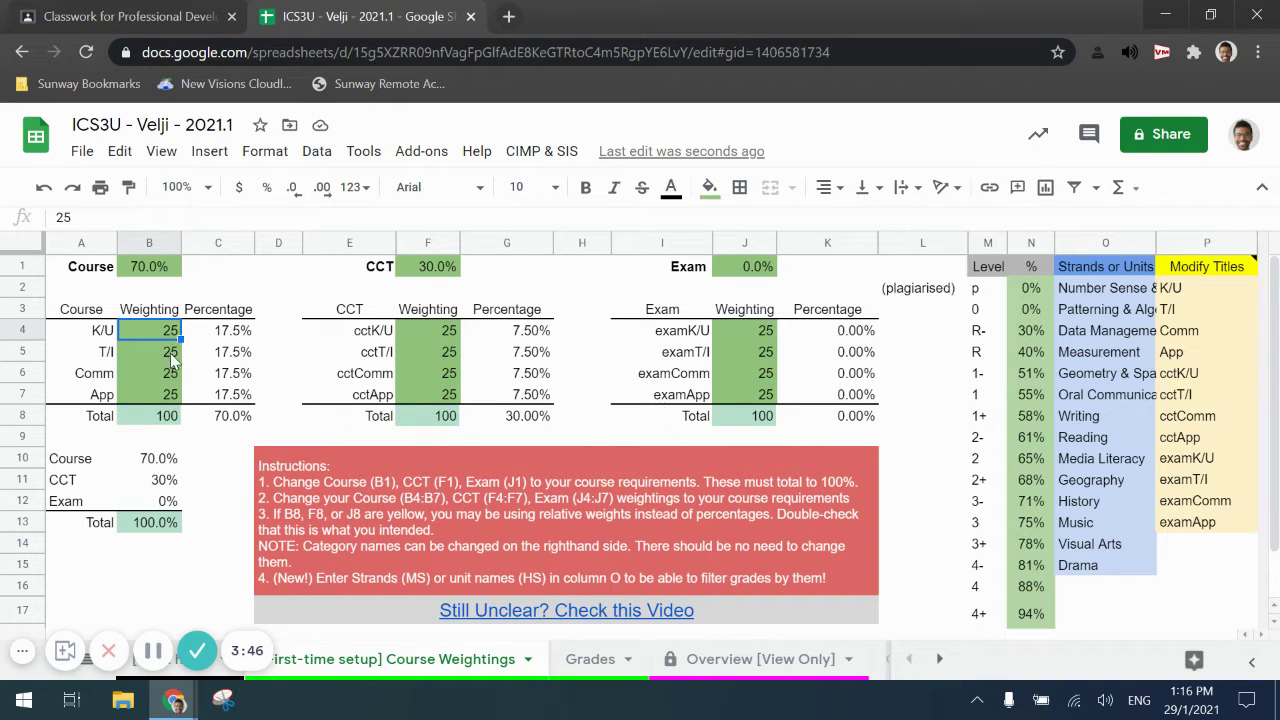
{"action": "left_click", "coordinate": [171, 354]}
{"action": "left_click", "coordinate": [170, 374]}
{"action": "left_click", "coordinate": [168, 396]}
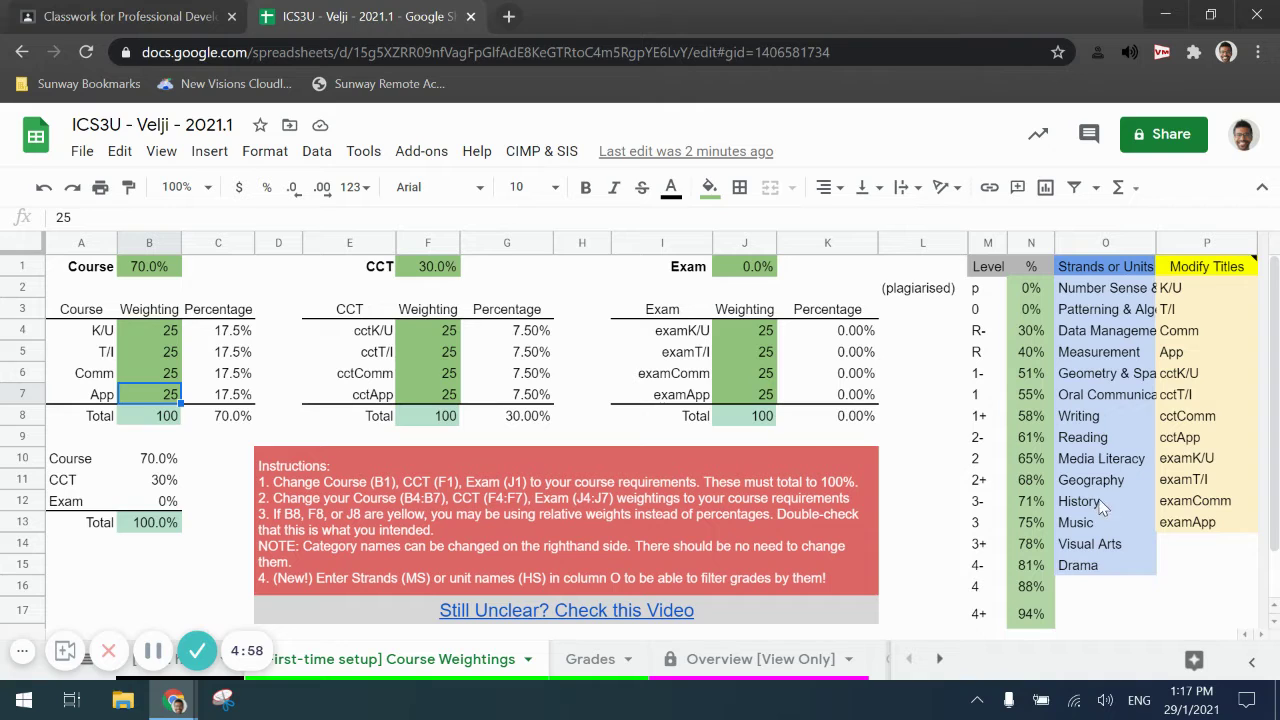
- Clear the default strand names from cells O2 to O15 in the Strands or Units column
{"action": "left_click", "coordinate": [1095, 283]}
{"action": "left_click_drag", "start_coordinate": [1100, 415], "coordinate": [1105, 572]}
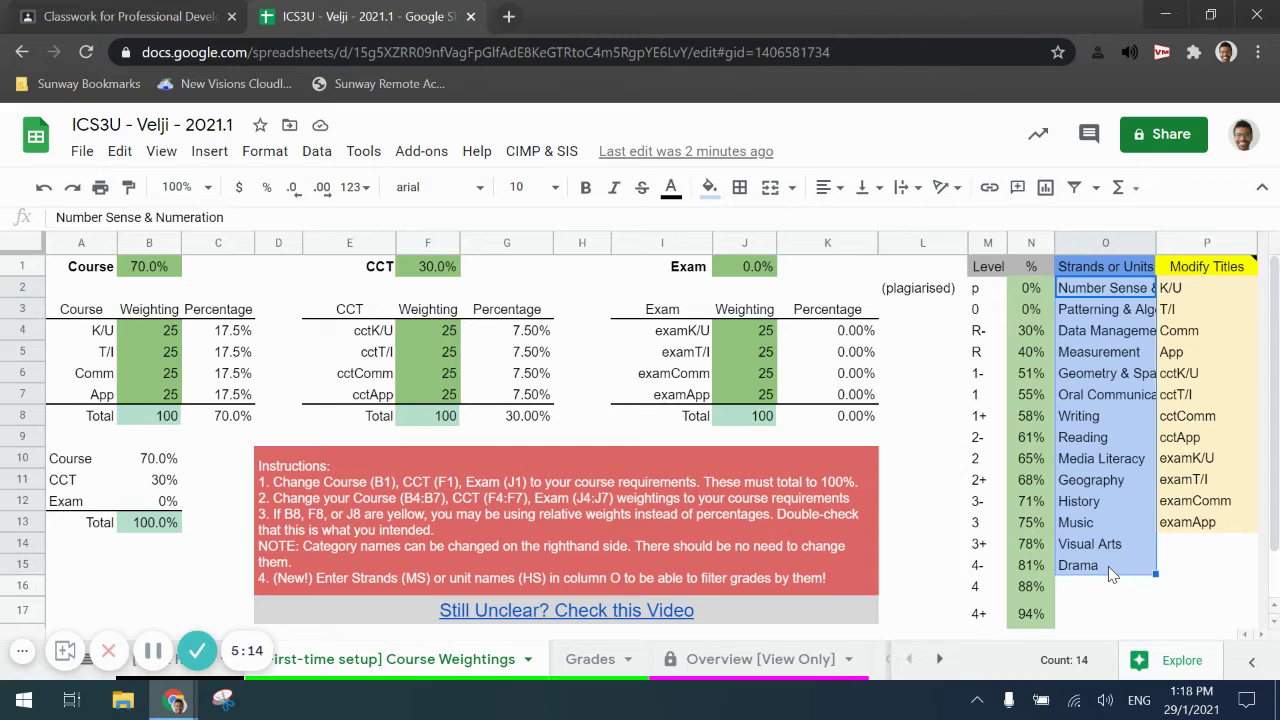
{"action": "key", "text": "Delete"}
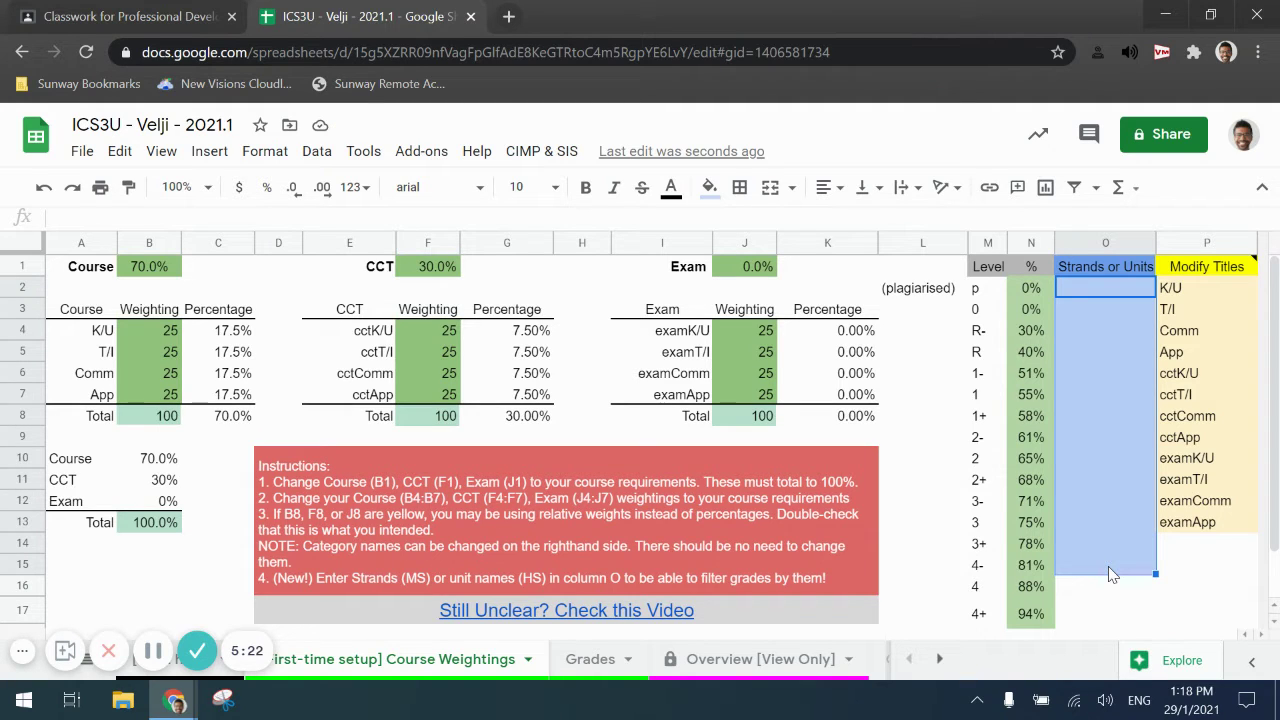
- Enter the unit names "Intro Week" in cell O2 and "Java Basics" in cell O3
{"action": "type", "text": "Intro "}
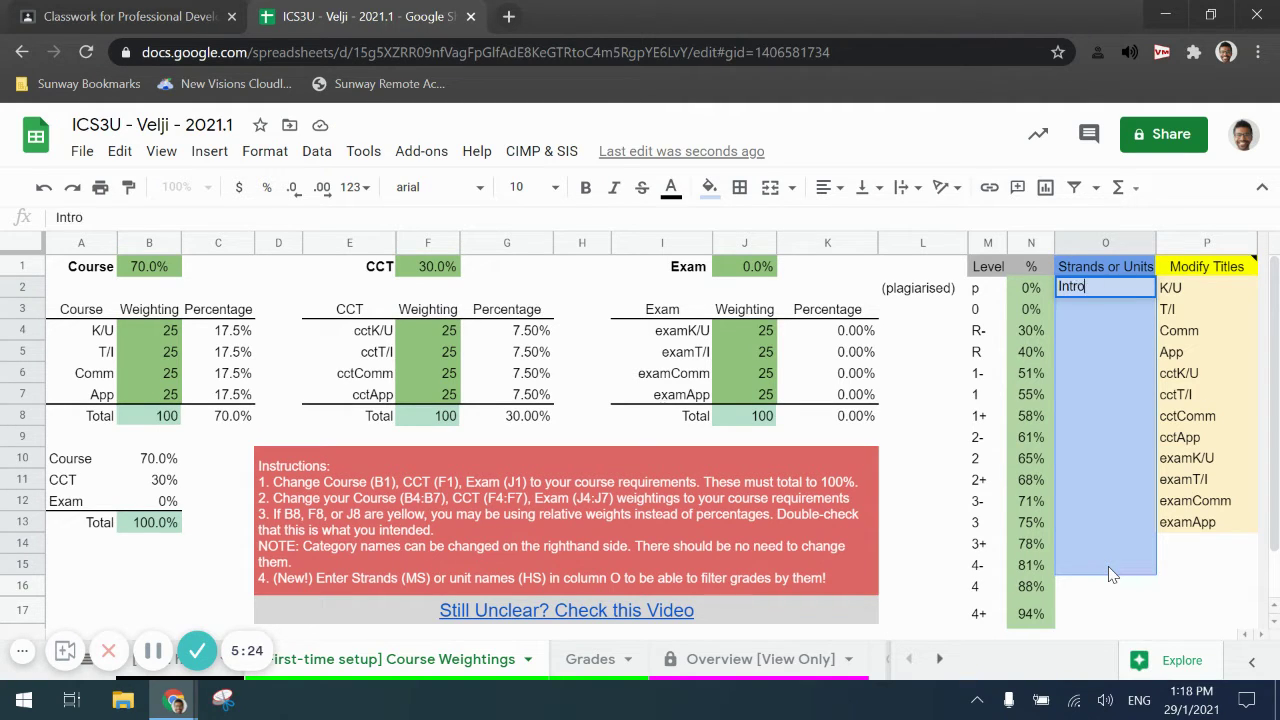
{"action": "type", "text": "Week"}
{"action": "key", "text": "Return"}
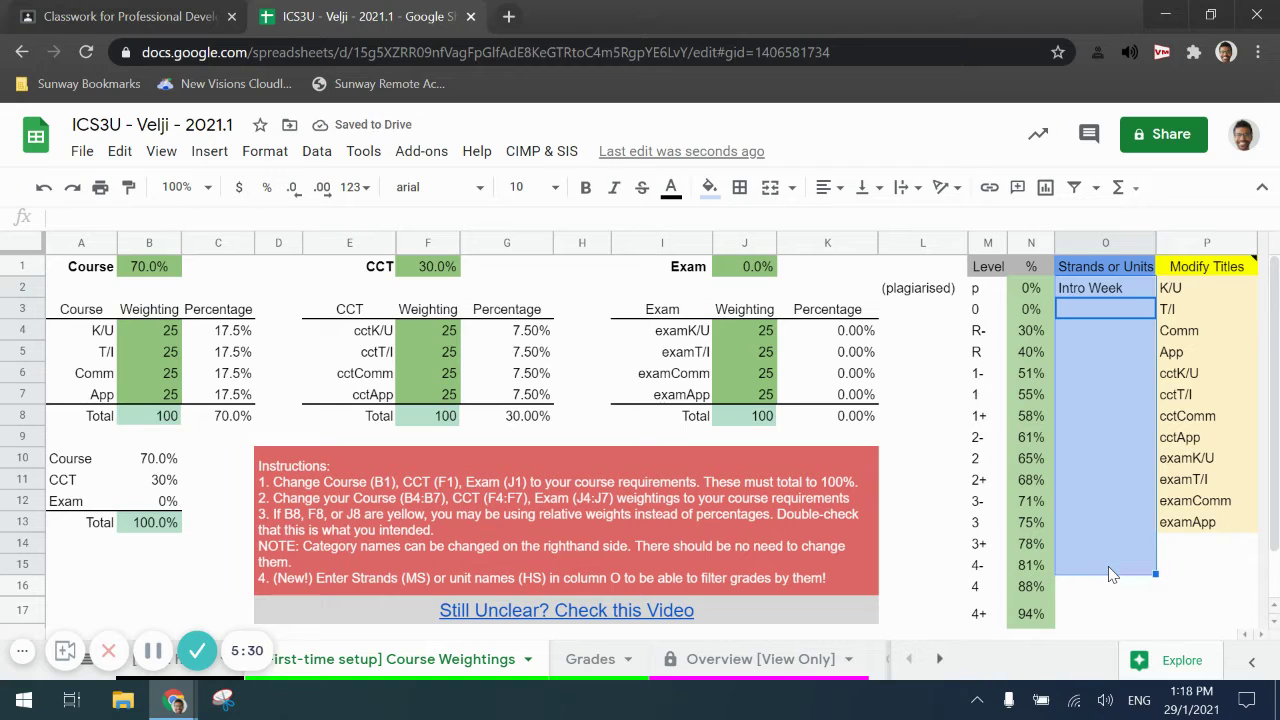
{"action": "type", "text": "Java1"}
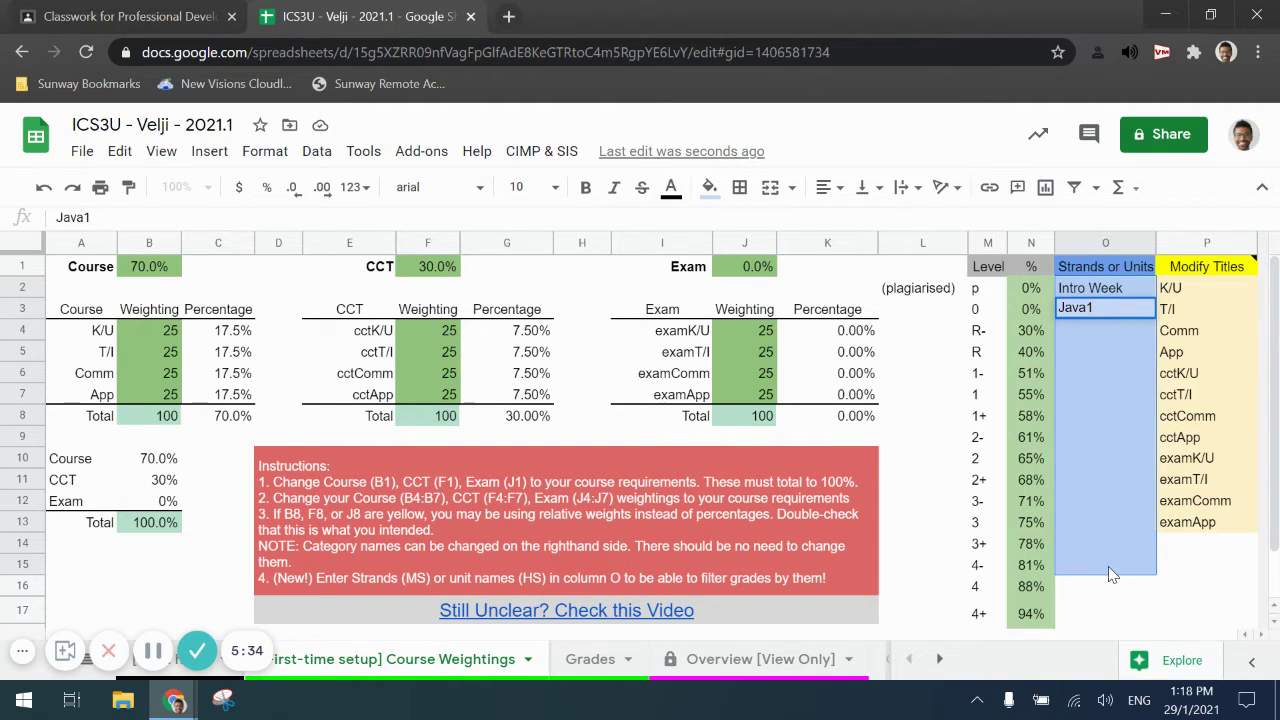
{"action": "key", "text": "Left"}
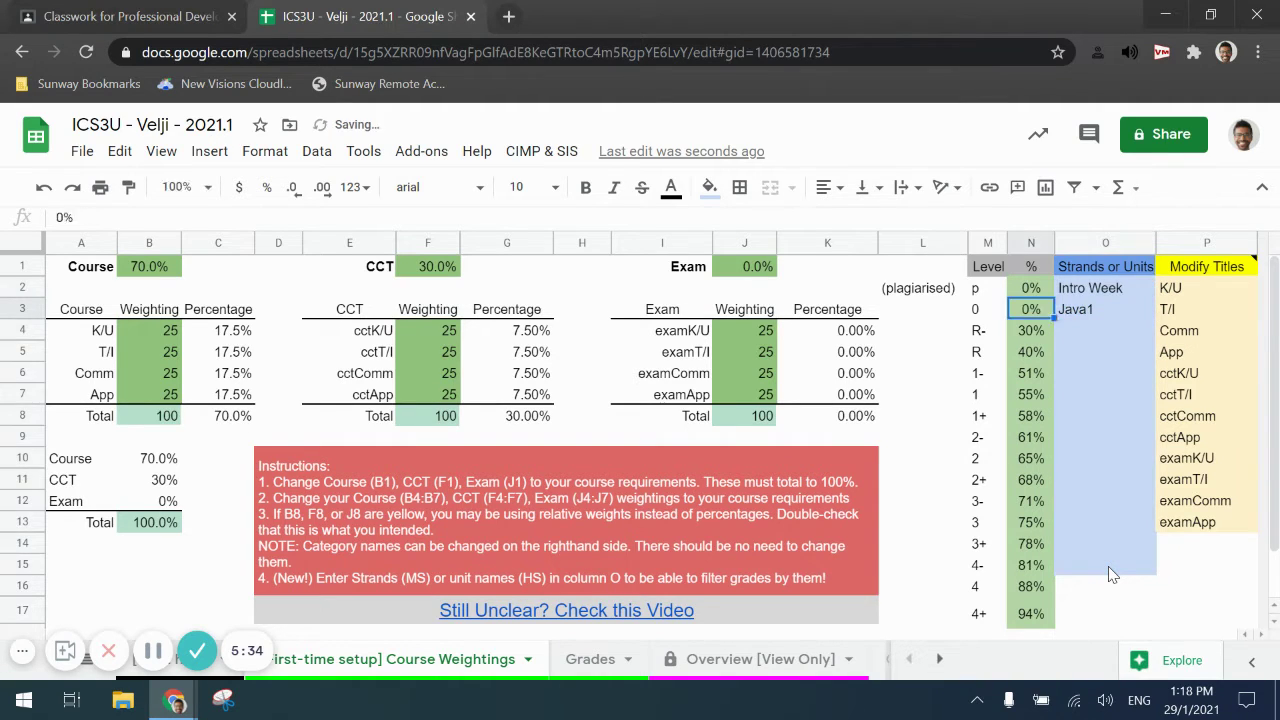
{"action": "key", "text": "Escape"}
{"action": "key", "text": "Right"}
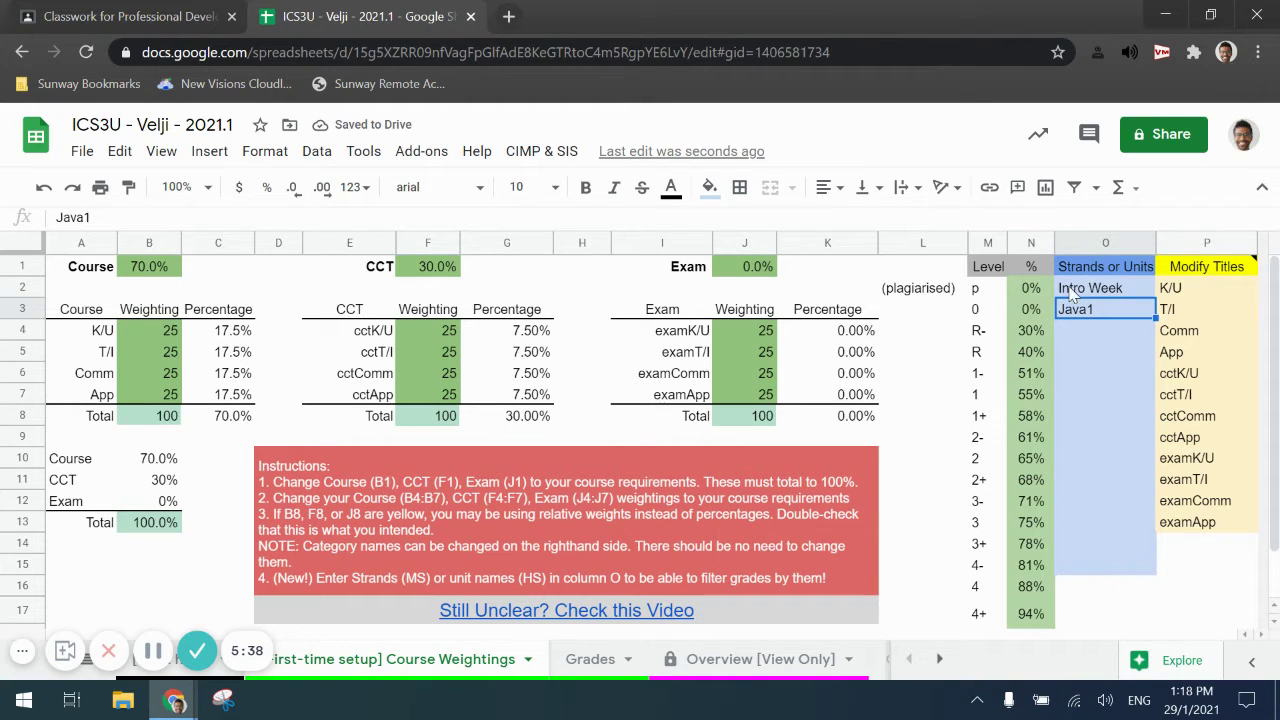
{"action": "double_click", "coordinate": [1090, 308]}
{"action": "left_click_drag", "start_coordinate": [1090, 308], "coordinate": [1113, 314]}
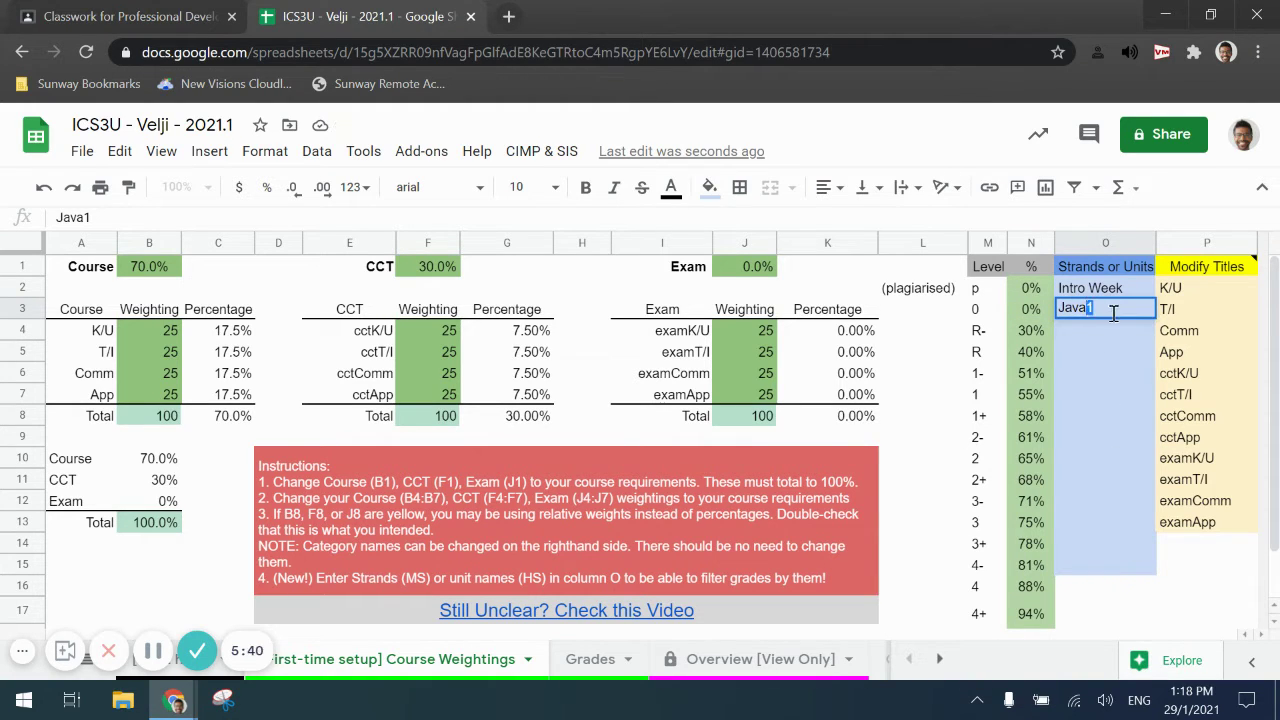
{"action": "type", "text": "Basics"}
{"action": "key", "text": "Return"}
- Add the unit names "Java Advanced", "Careers" and "CCT" in cells O4 to O6
{"action": "type", "text": "J"}
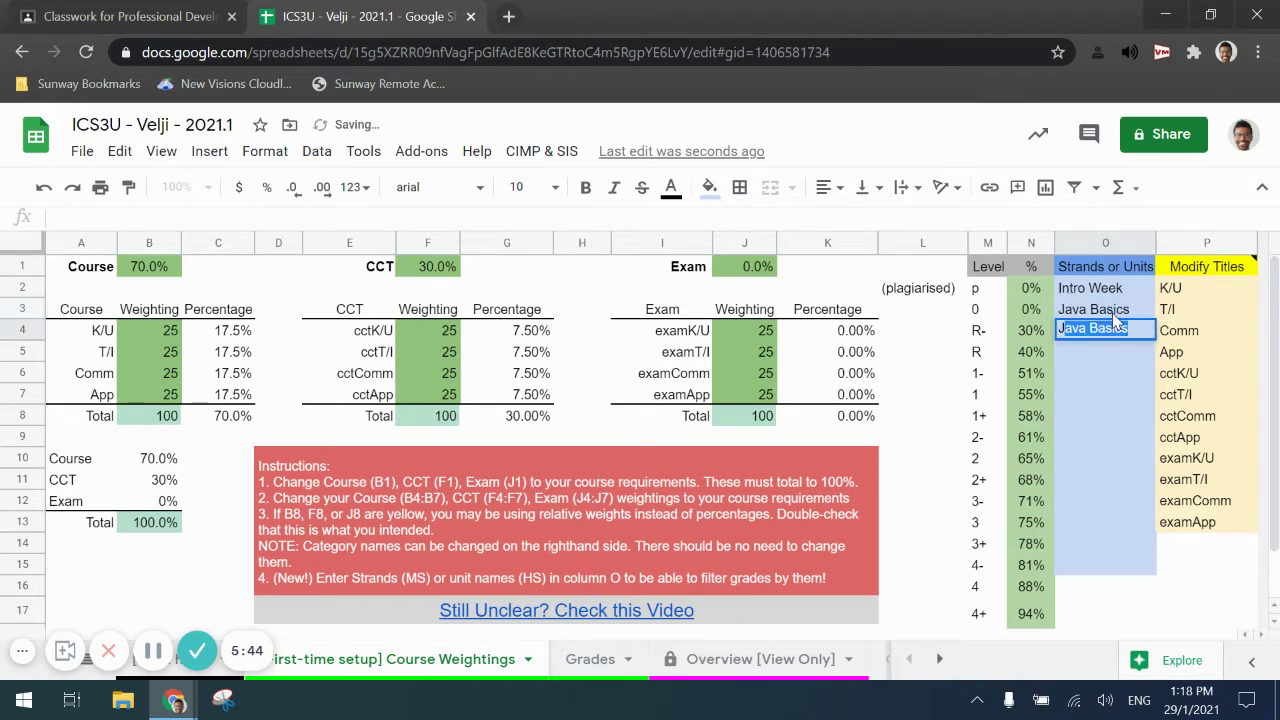
{"action": "type", "text": "ava Advanced"}
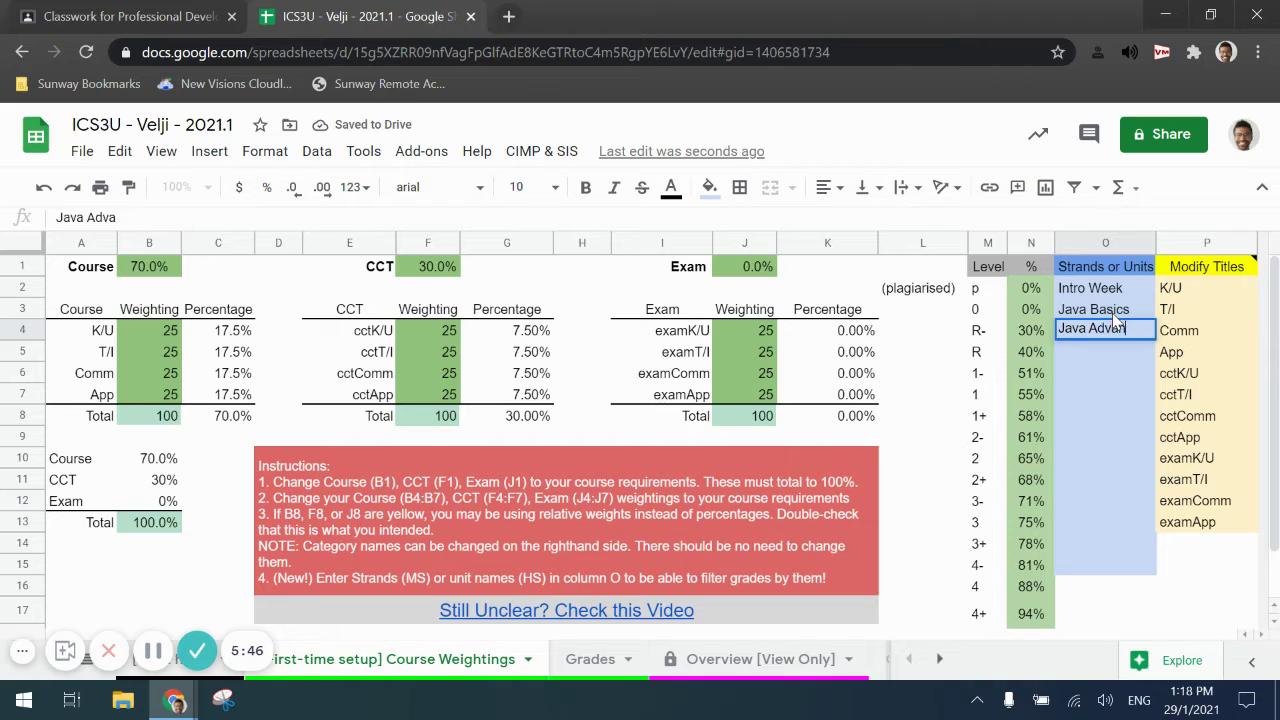
{"action": "key", "text": "Return"}
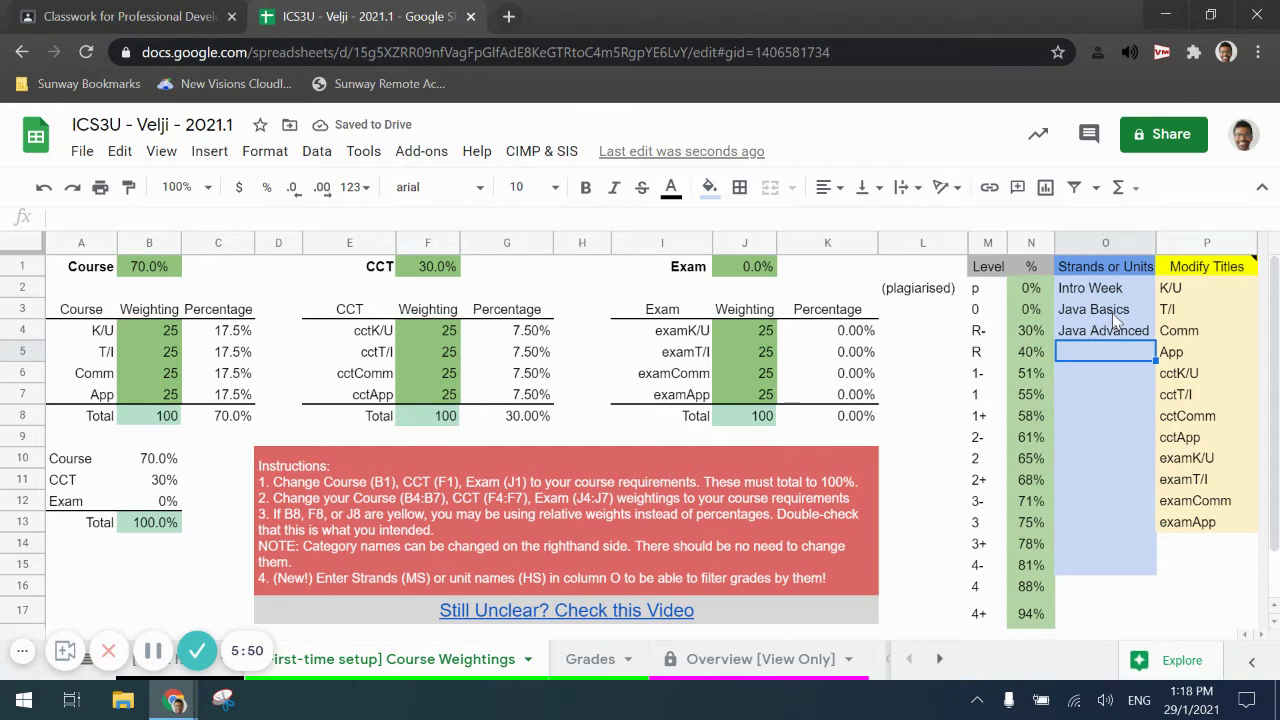
{"action": "type", "text": "Car"}
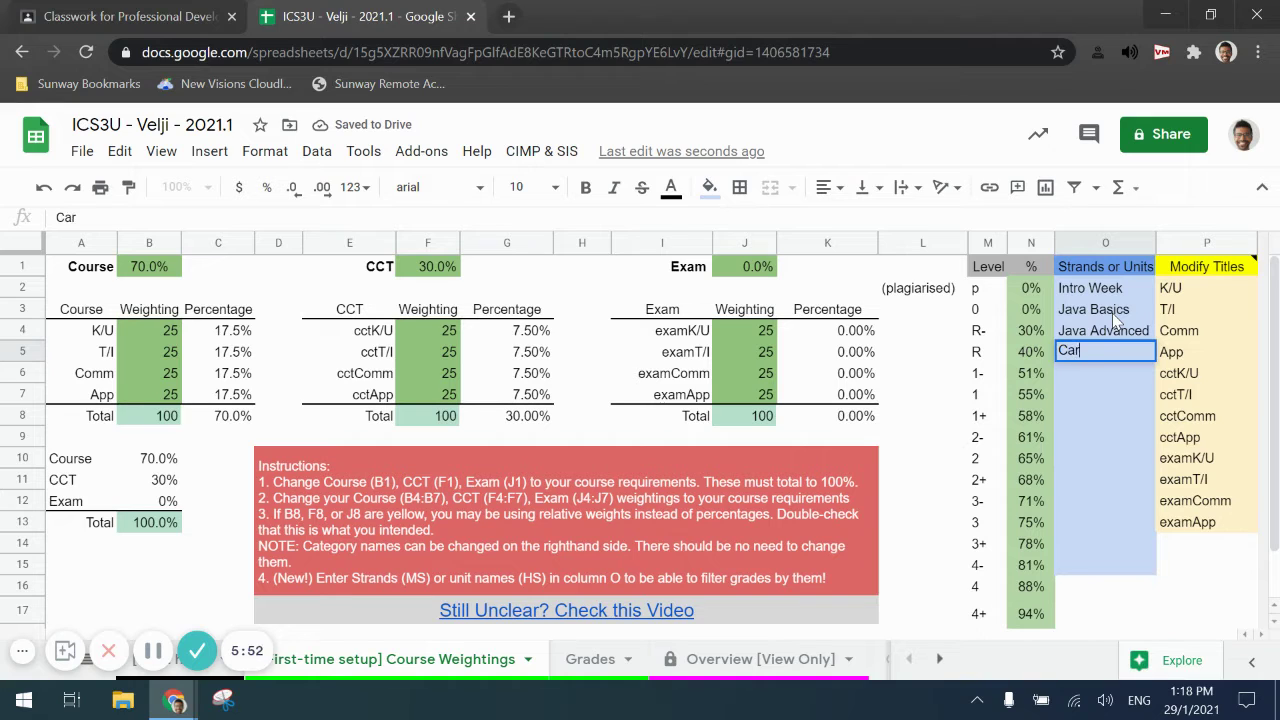
{"action": "type", "text": "eers"}
{"action": "key", "text": "Return"}
{"action": "type", "text": "C"}
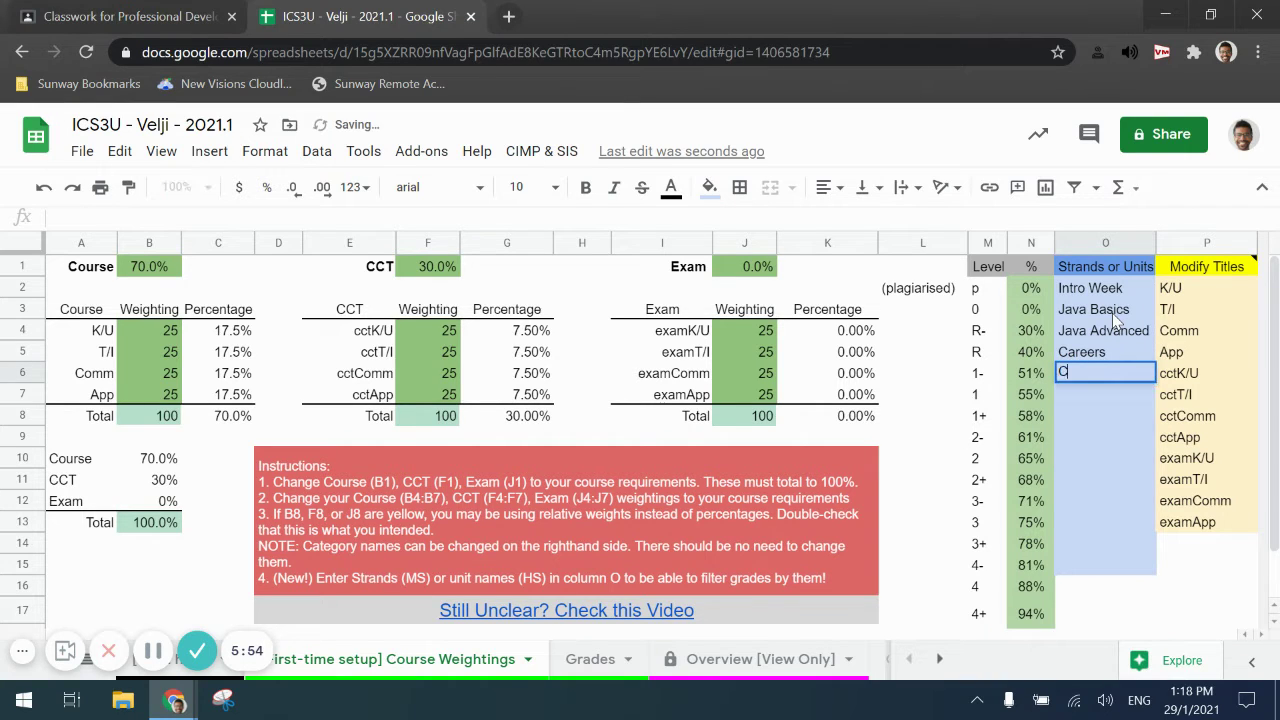
{"action": "type", "text": "CT"}
{"action": "key", "text": "Return"}
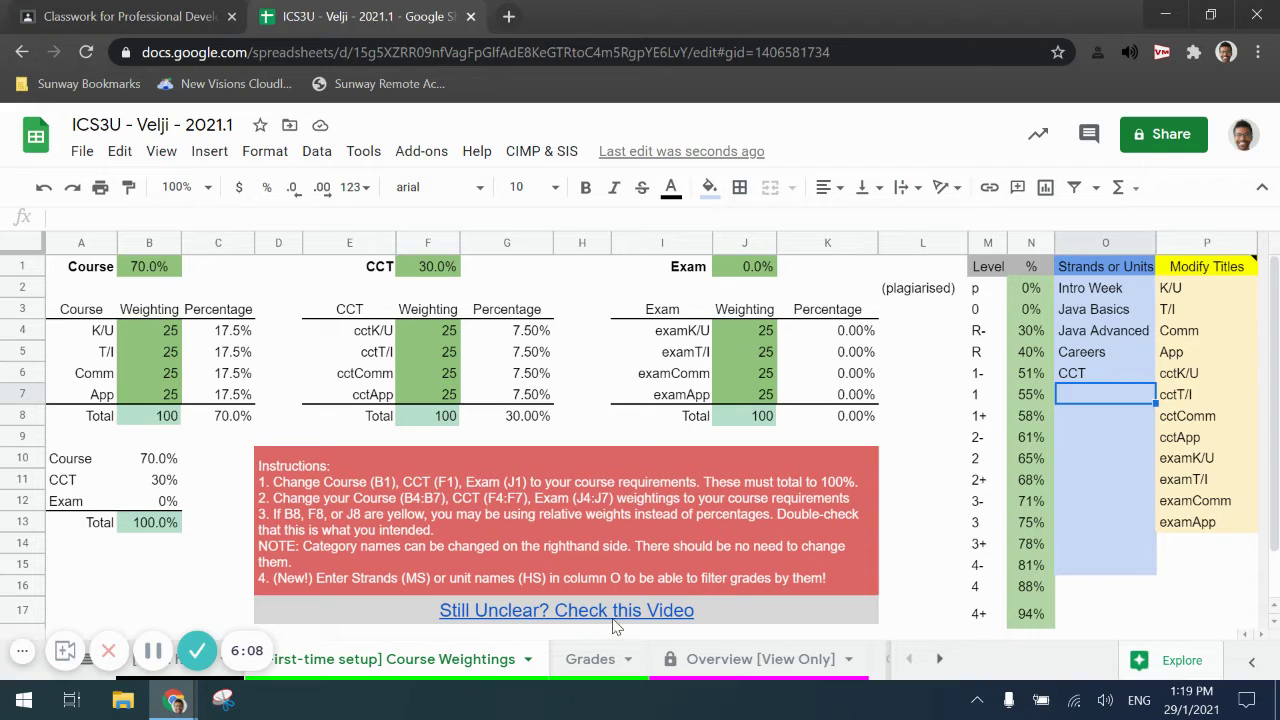
- Open the Grades sheet and replace the COURSECODE placeholder in its title cell with ICS3U
{"action": "left_click", "coordinate": [580, 664]}
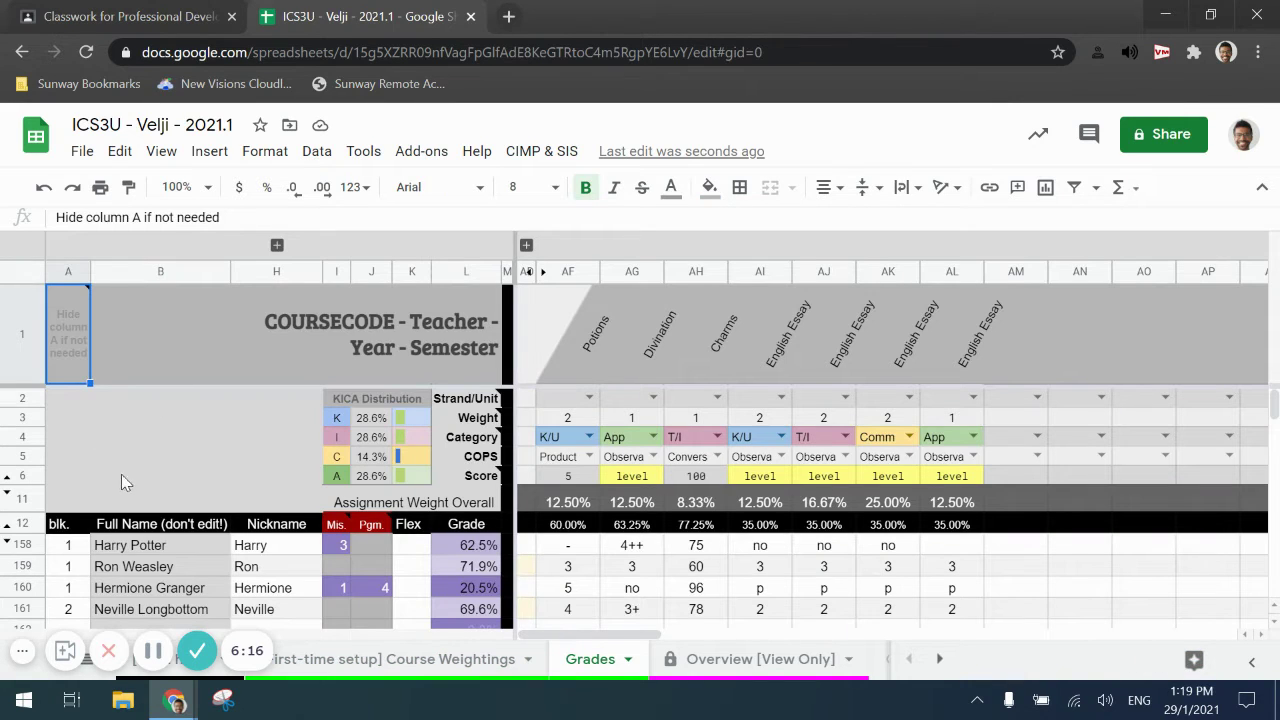
{"action": "left_click", "coordinate": [388, 347]}
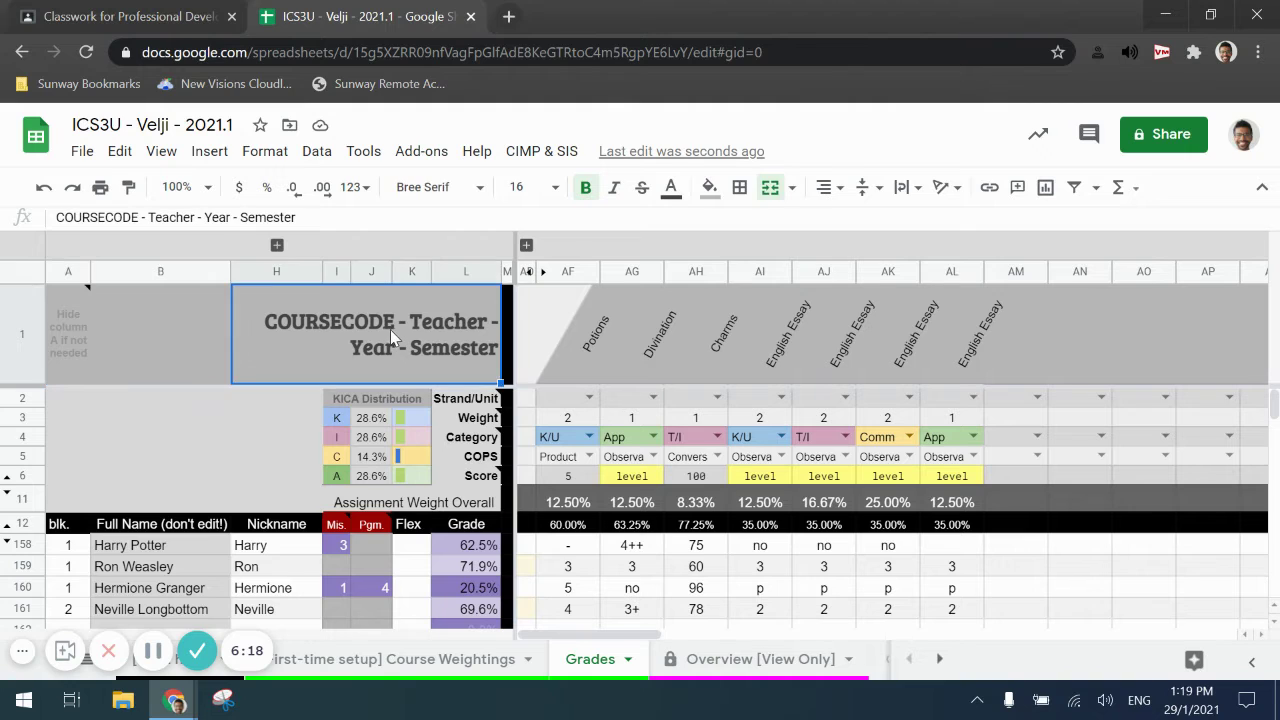
{"action": "left_click_drag", "start_coordinate": [137, 218], "coordinate": [52, 218]}
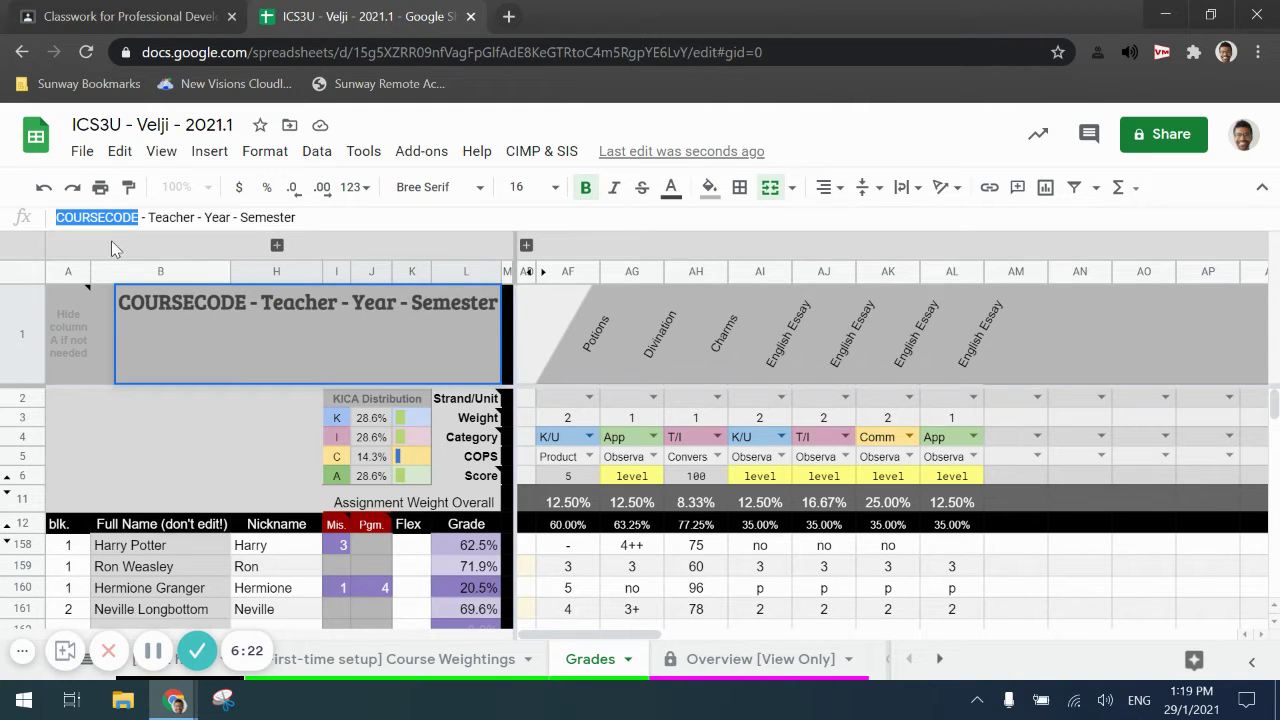
{"action": "type", "text": "ICS3U"}
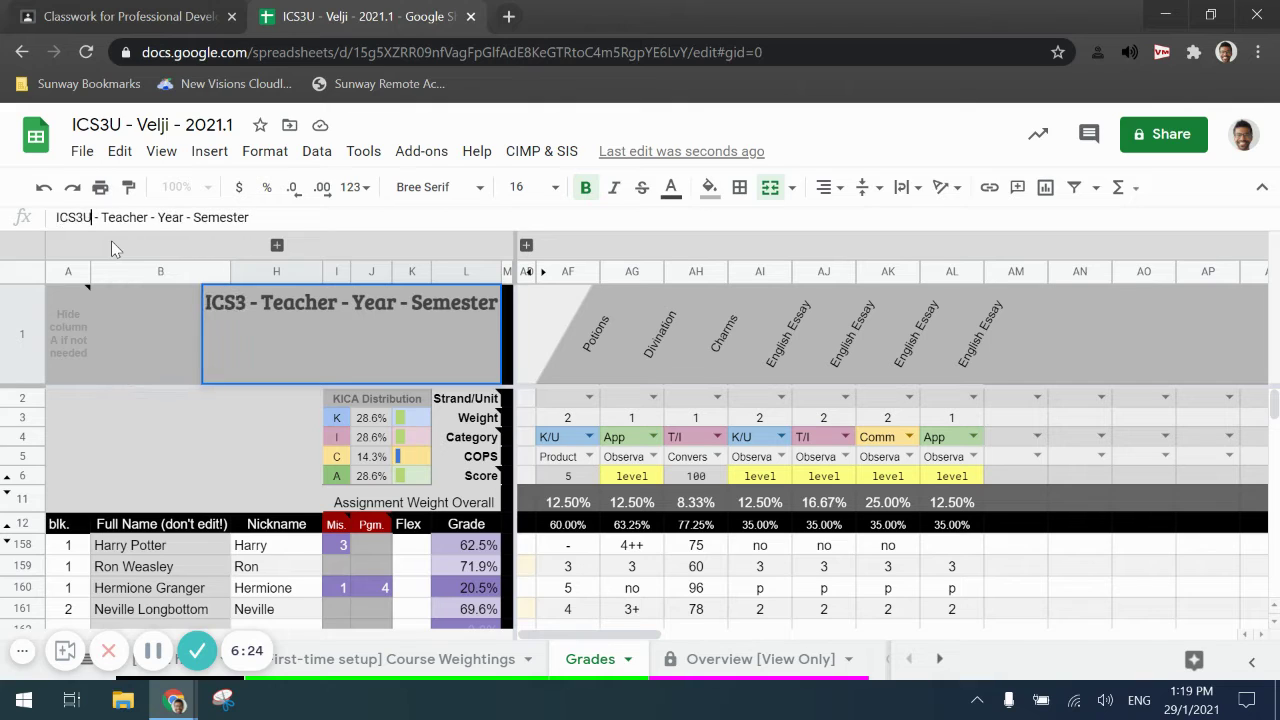
- Replace the Teacher placeholder in the Grades sheet title with the teacher's surname
{"action": "key", "text": "Delete"}
{"action": "key", "text": "Delete"}
{"action": "key", "text": "Delete"}
{"action": "key", "text": "Delete"}
{"action": "key", "text": "Delete"}
{"action": "key", "text": "Delete"}
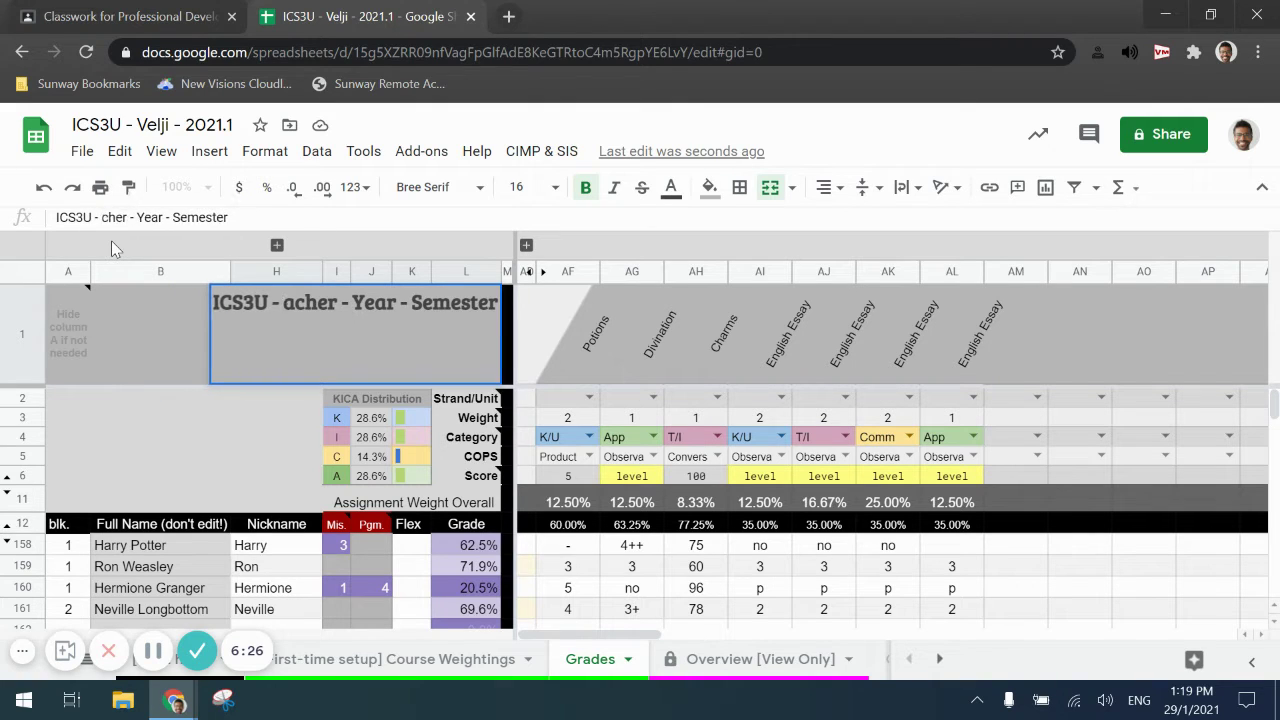
{"action": "key", "text": "Delete"}
{"action": "type", "text": "Velji"}
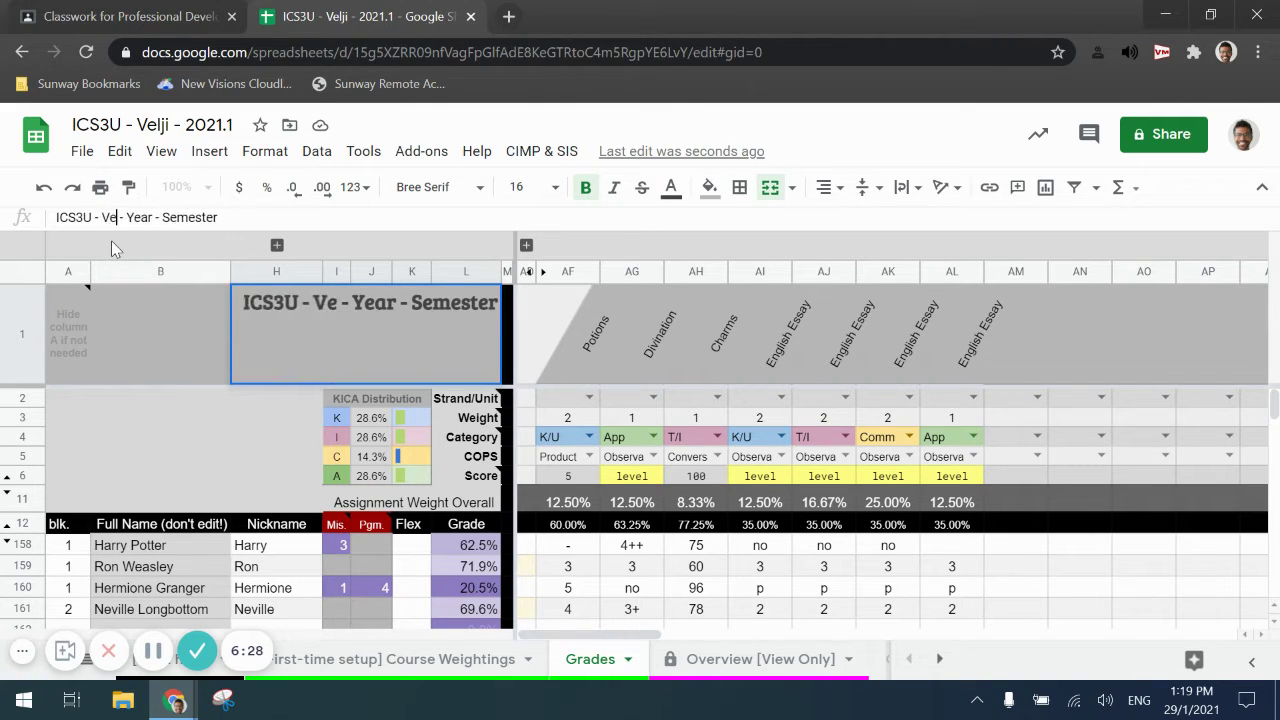
- Replace the Year placeholder in the Grades sheet title with 2021 and complete the ending as Semester 1
{"action": "key", "text": "Delete"}
{"action": "key", "text": "Delete"}
{"action": "key", "text": "Delete"}
{"action": "key", "text": "Delete"}
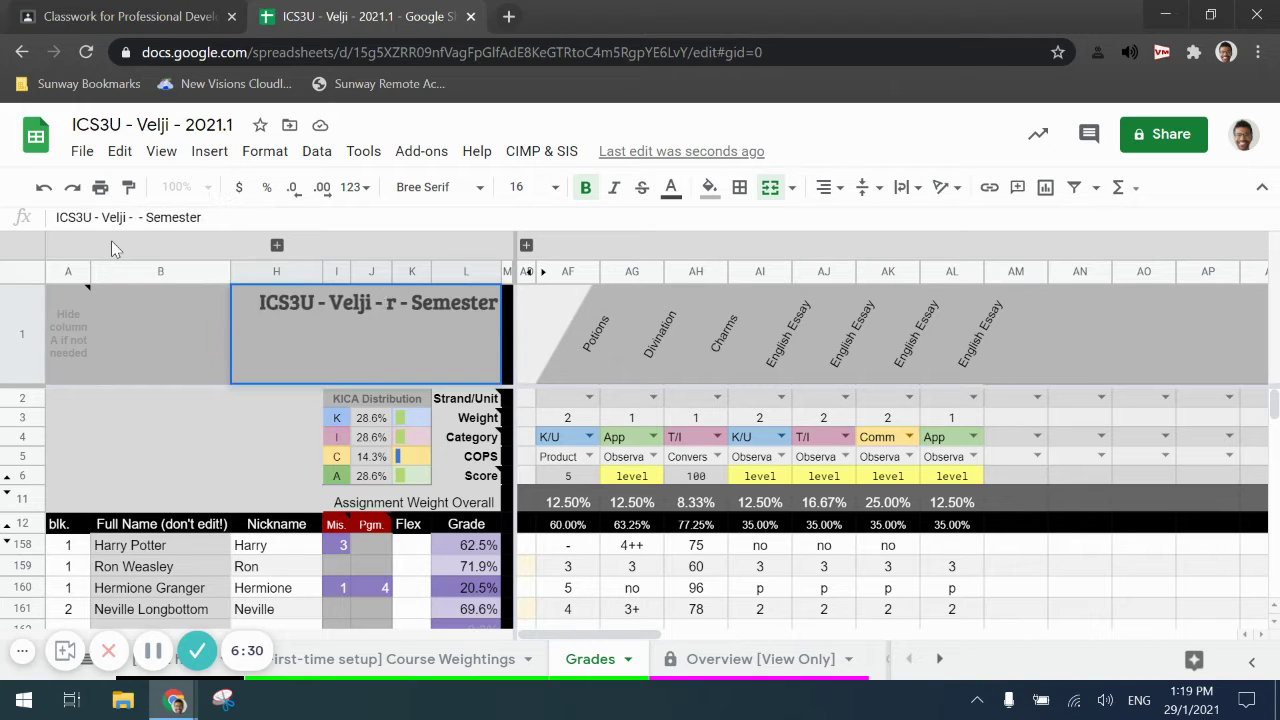
{"action": "type", "text": "2021"}
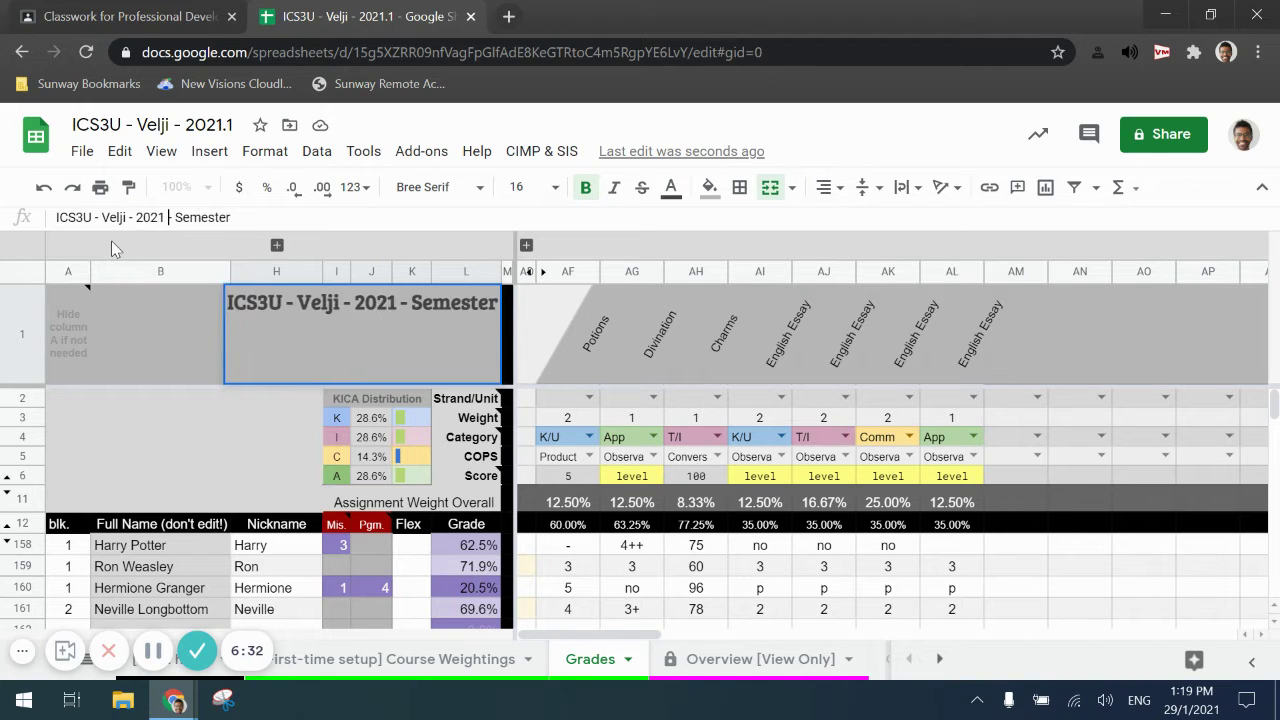
{"action": "key", "text": "End"}
{"action": "type", "text": "1"}
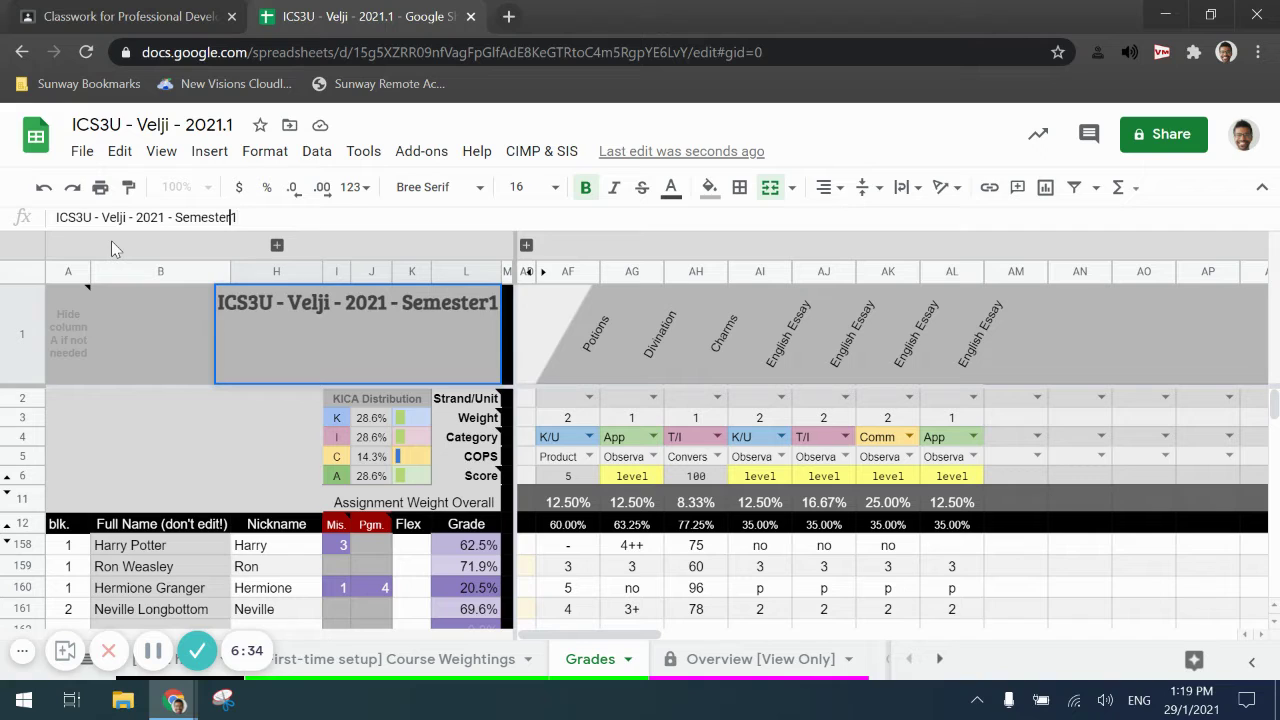
{"action": "key", "text": "Return"}
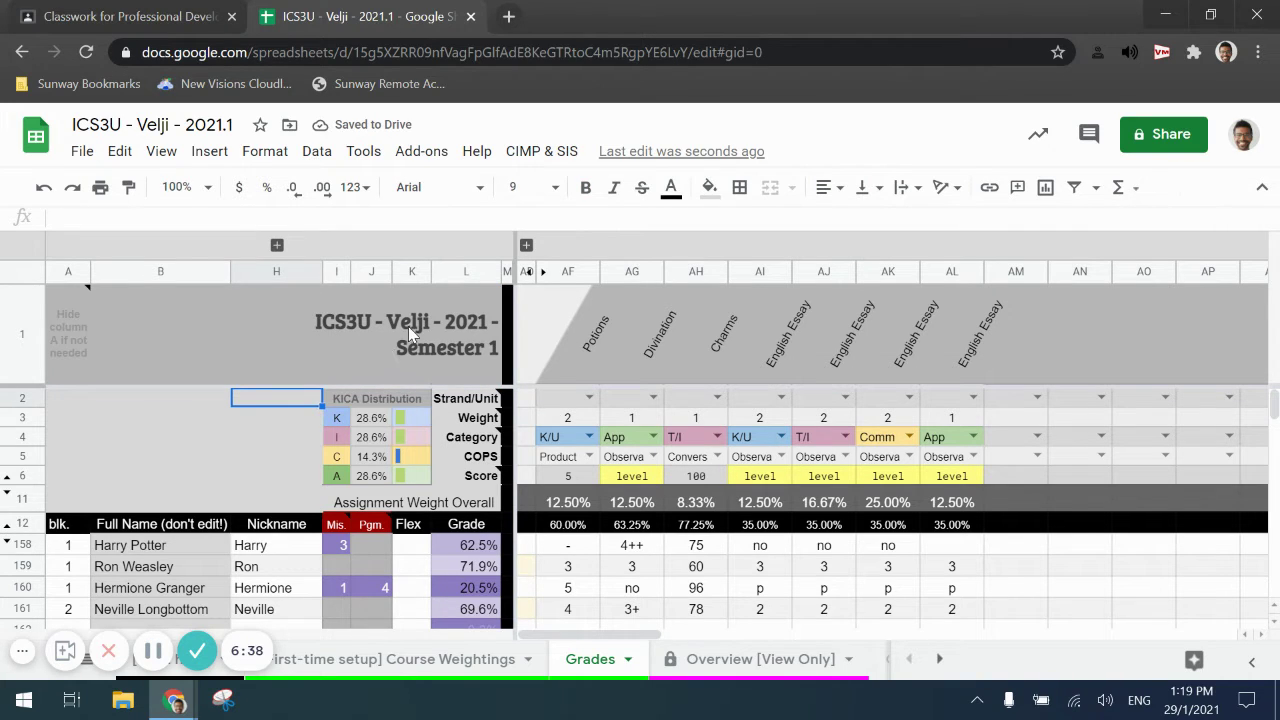
- Expand the hidden student detail columns C to G on the Grades sheet and look over the sample roster entries
{"action": "scroll", "coordinate": [450, 470], "scroll_direction": "down", "scroll_amount": 1}
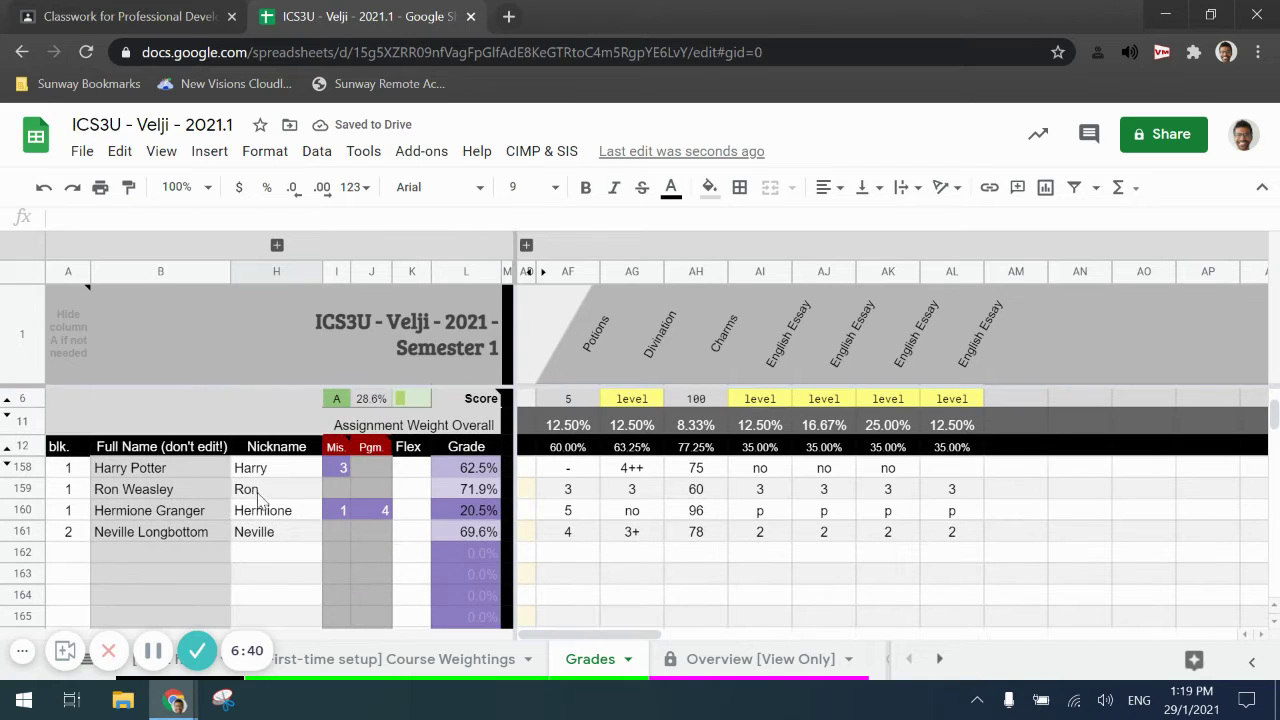
{"action": "left_click", "coordinate": [142, 450]}
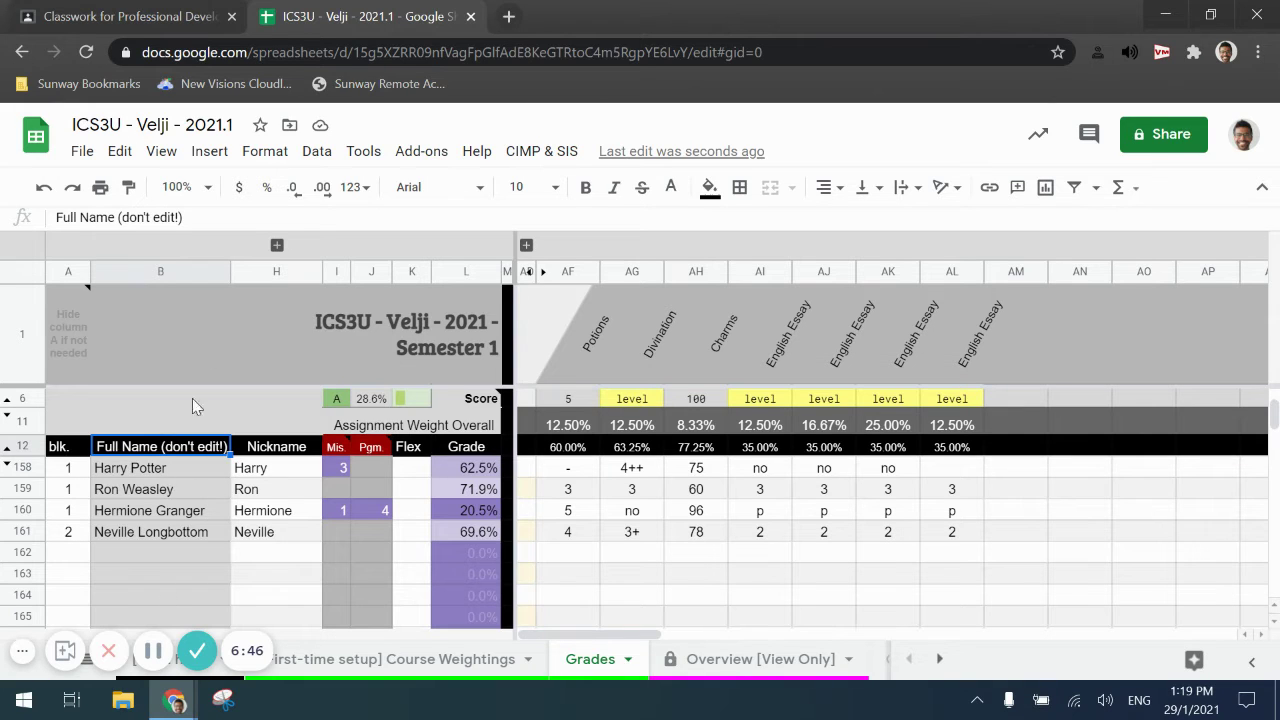
{"action": "left_click", "coordinate": [277, 246]}
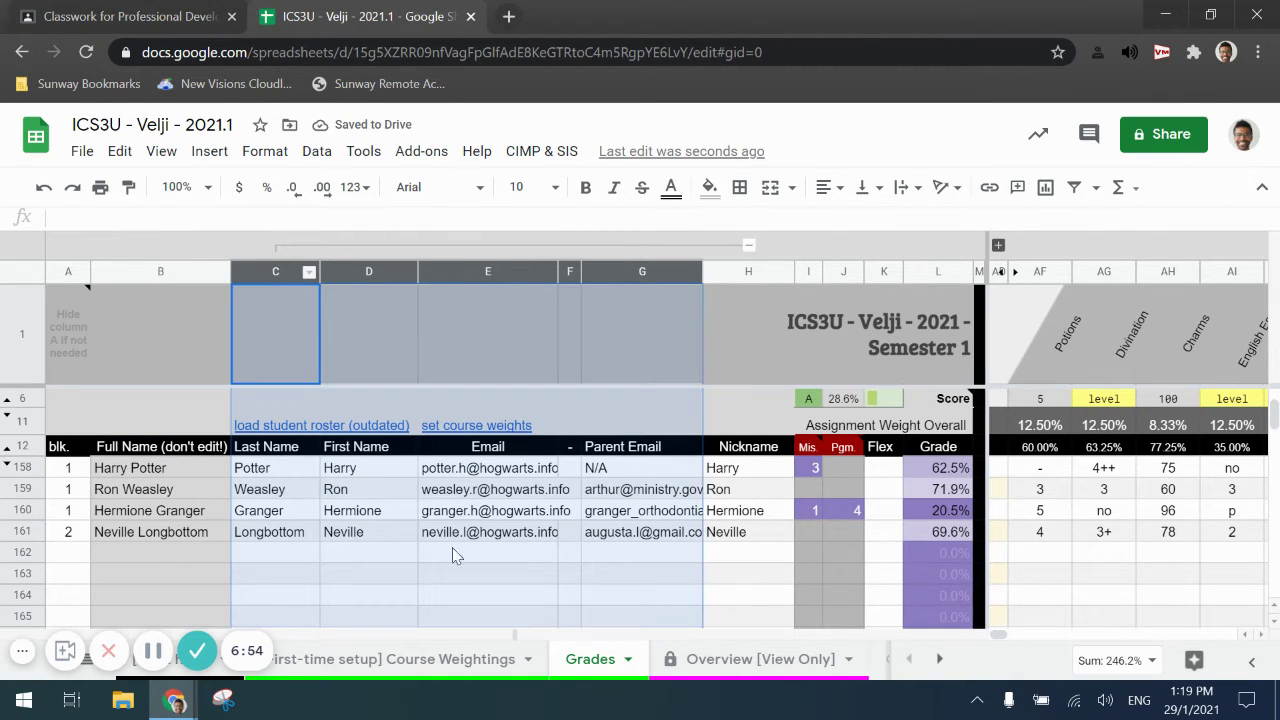
{"action": "left_click", "coordinate": [534, 530]}
{"action": "left_click", "coordinate": [622, 514]}
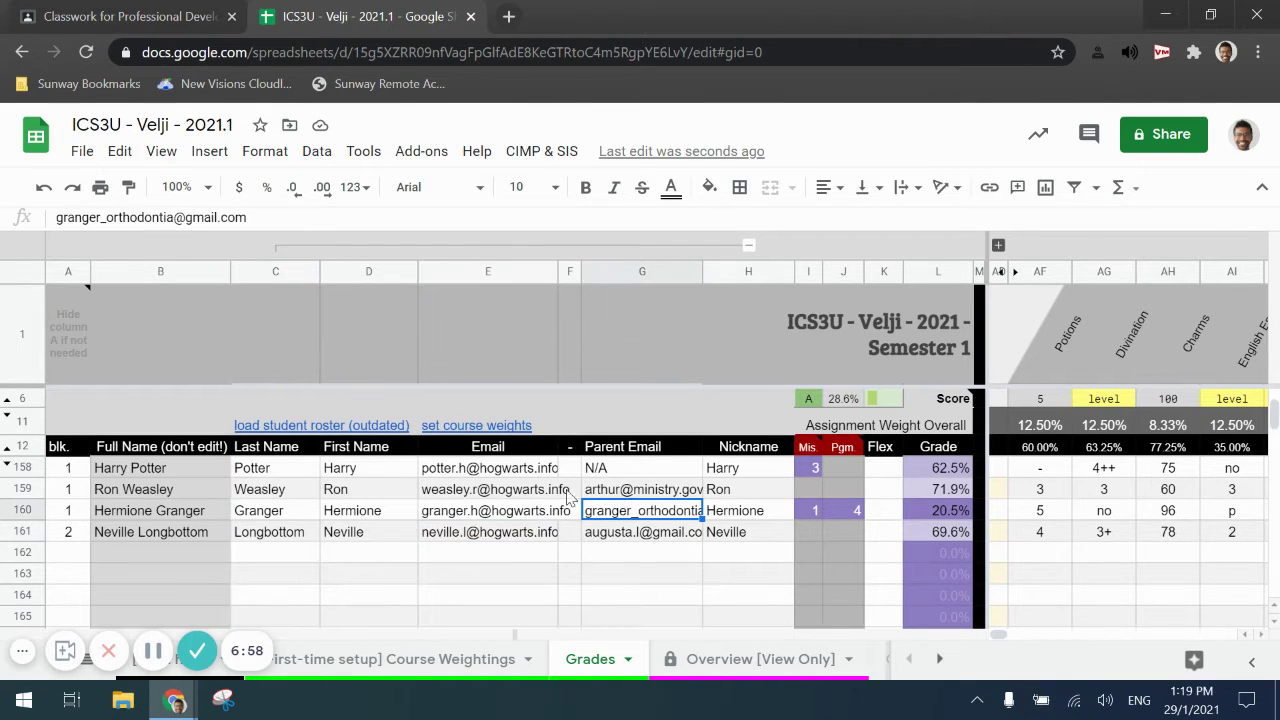
{"action": "left_click", "coordinate": [252, 472]}
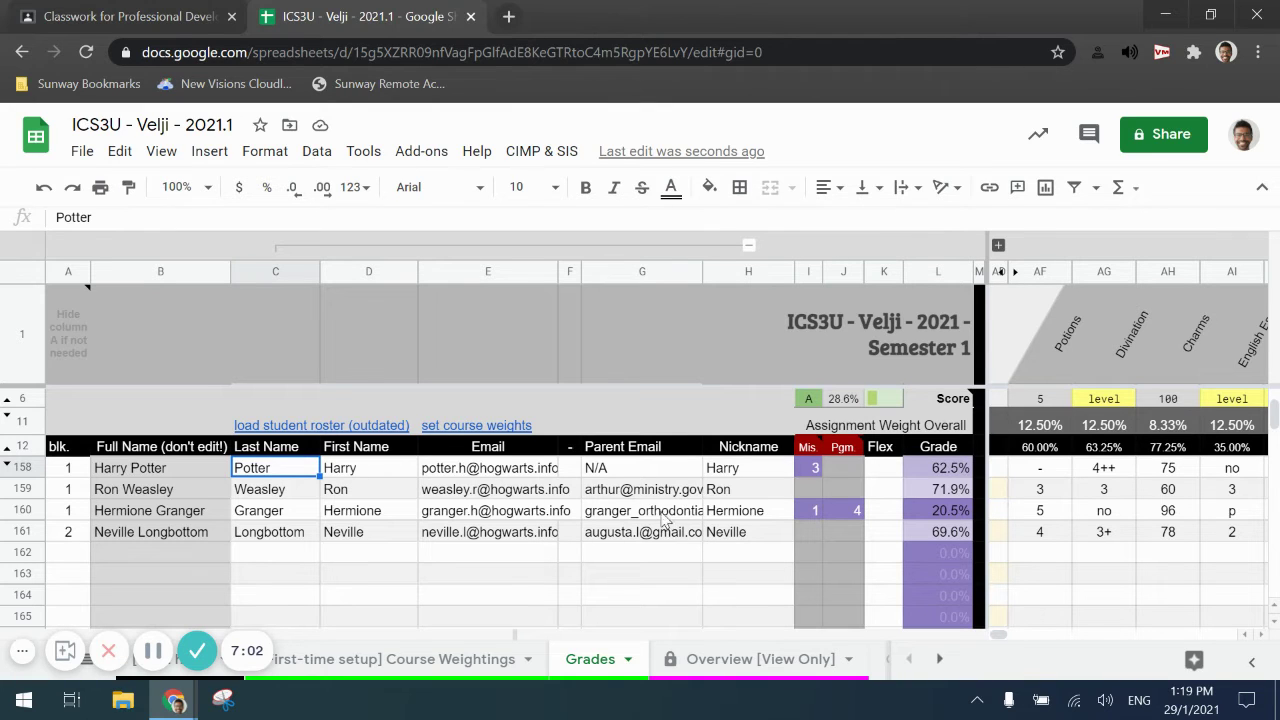
{"action": "mouse_move", "coordinate": [645, 518]}
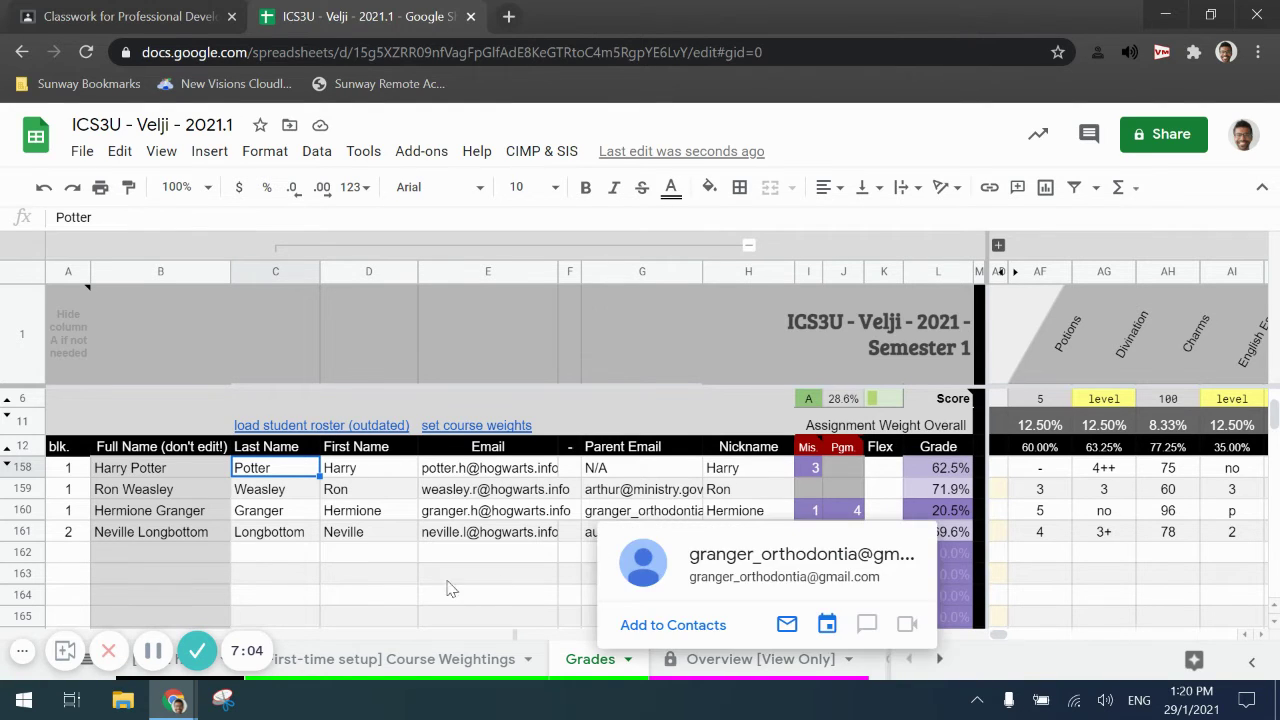
- Clear the sample students' last names, first names, emails, parent emails and nicknames from rows 158 to 162
{"action": "left_click_drag", "start_coordinate": [653, 562], "coordinate": [305, 478]}
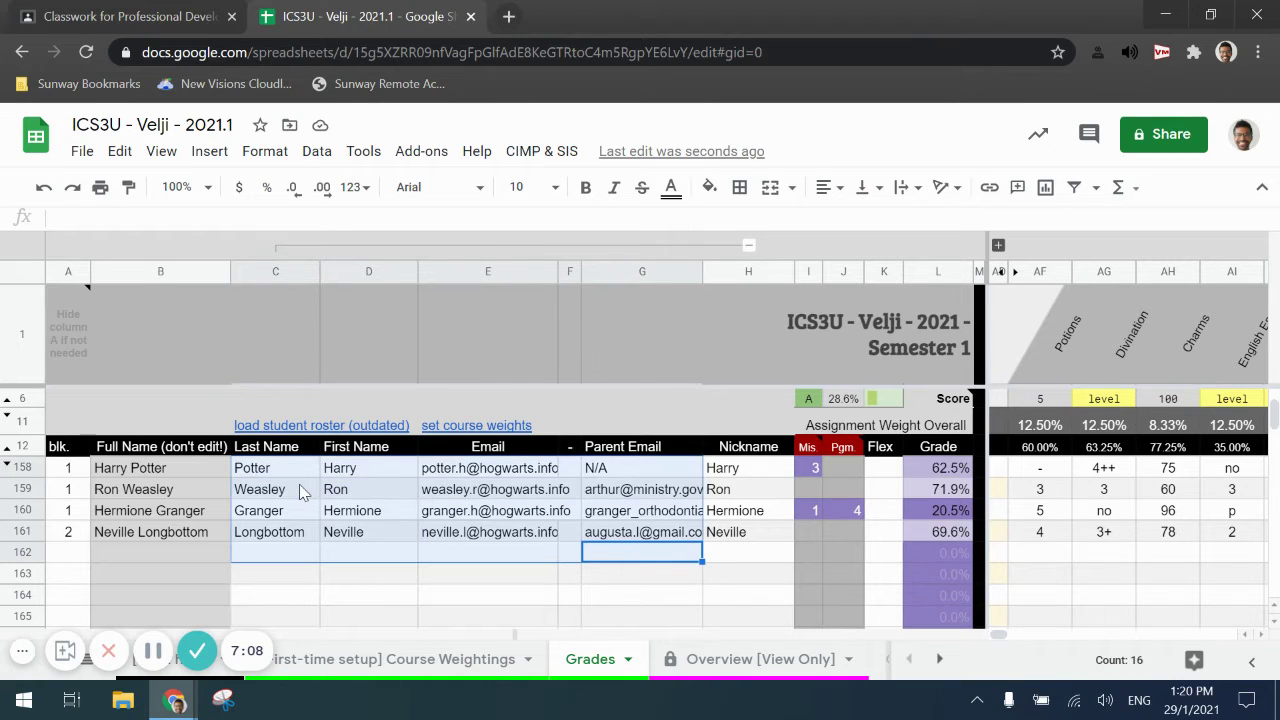
{"action": "key", "text": "Delete"}
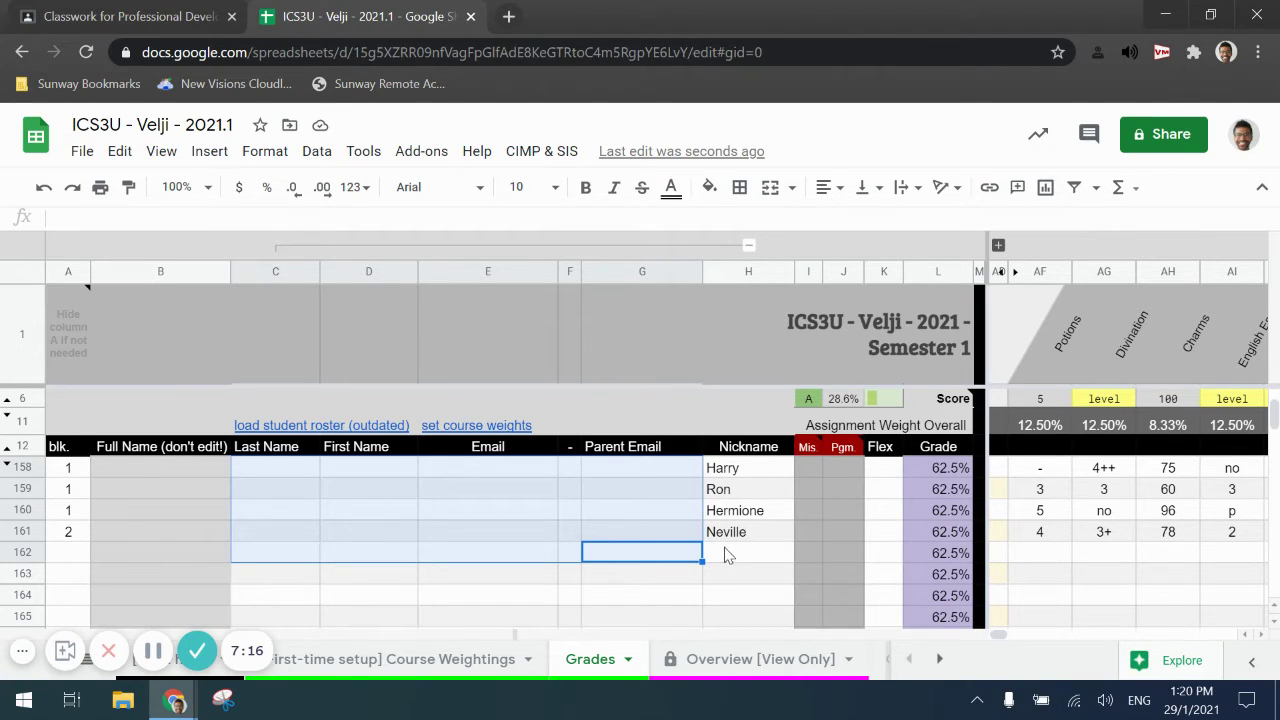
{"action": "left_click_drag", "start_coordinate": [728, 556], "coordinate": [727, 477]}
{"action": "key", "text": "Delete"}
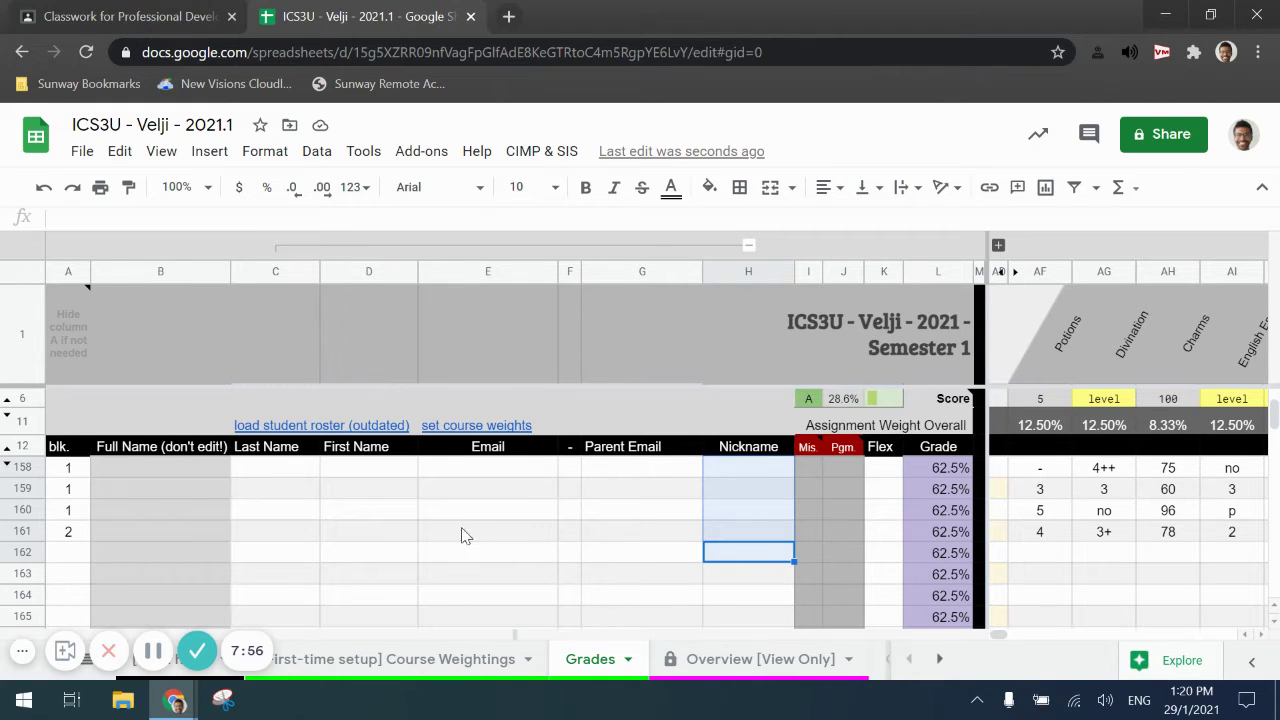
{"action": "left_click", "coordinate": [737, 577]}
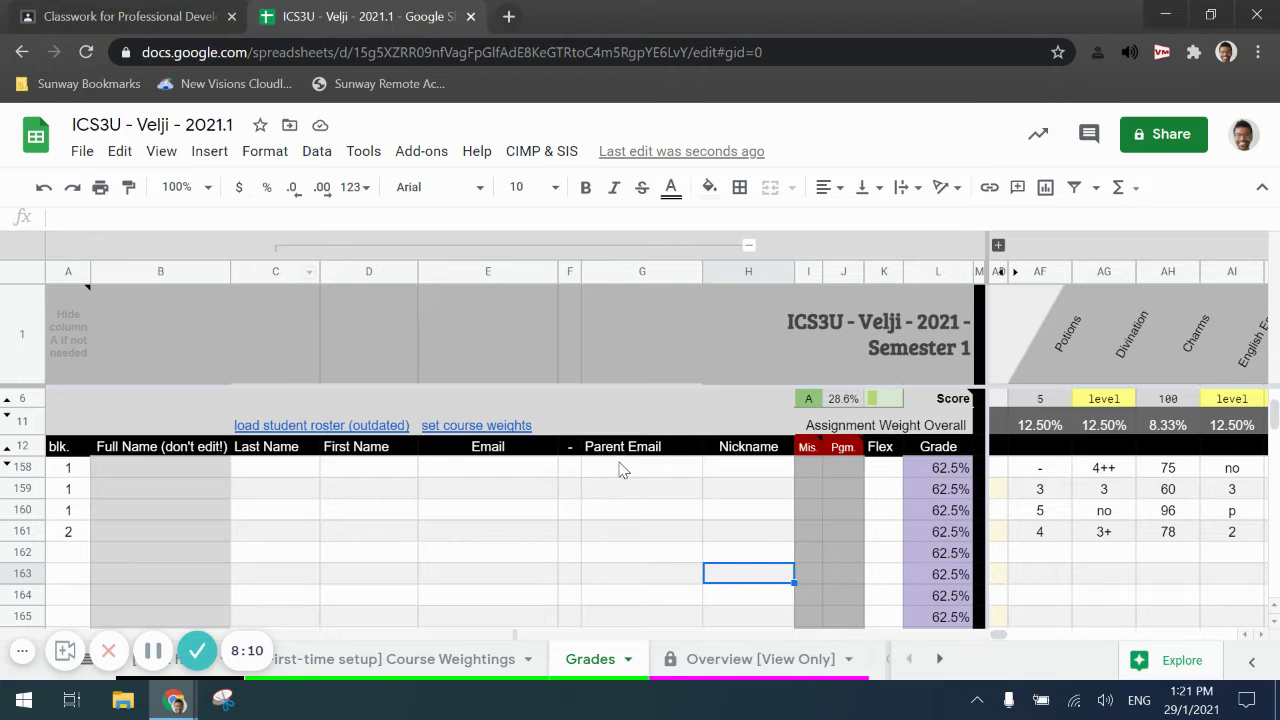
- Switch to Google Classroom and open the Classwork page of the ICS3U - Intro to Computer Science class
{"action": "left_click", "coordinate": [113, 30]}
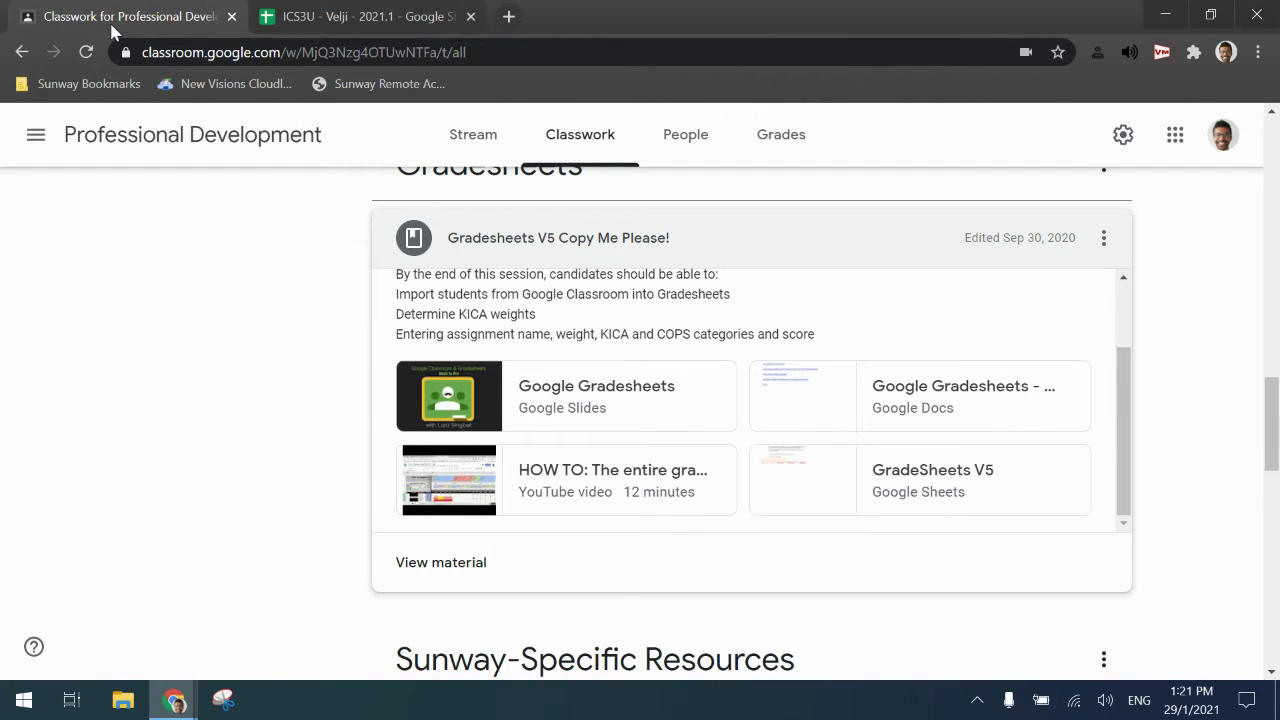
{"action": "left_click", "coordinate": [31, 139]}
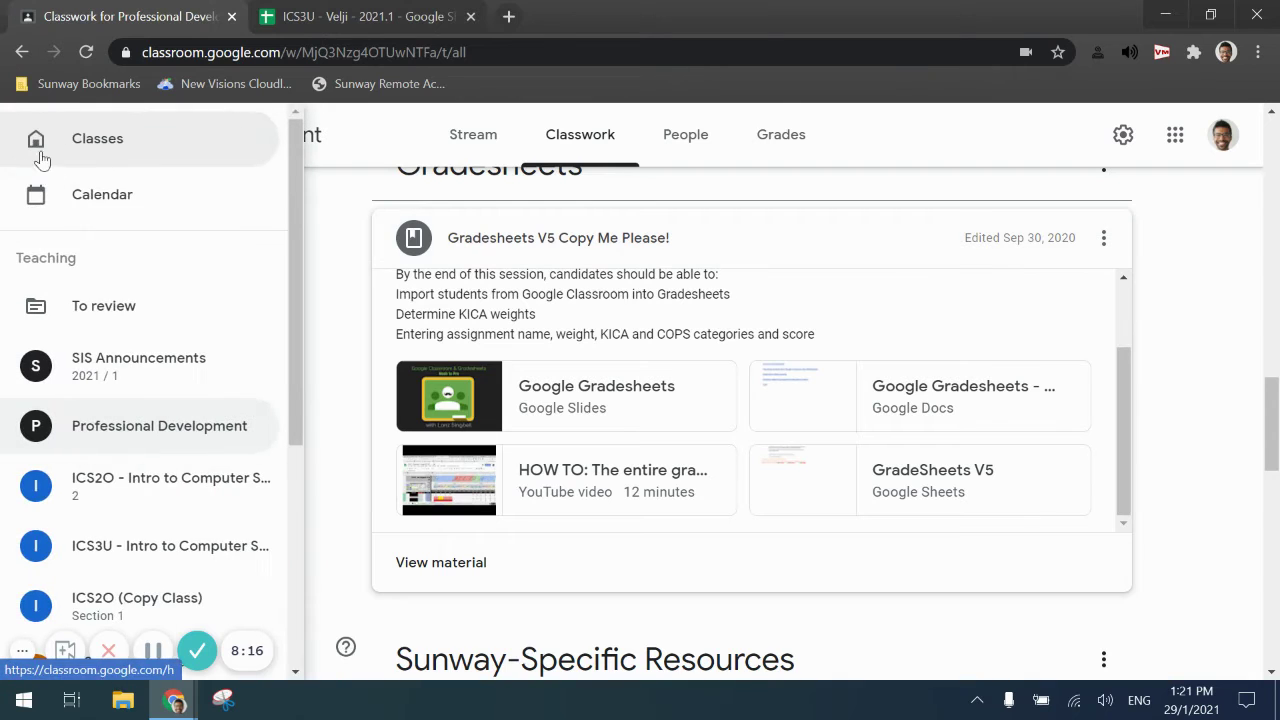
{"action": "left_click", "coordinate": [183, 560]}
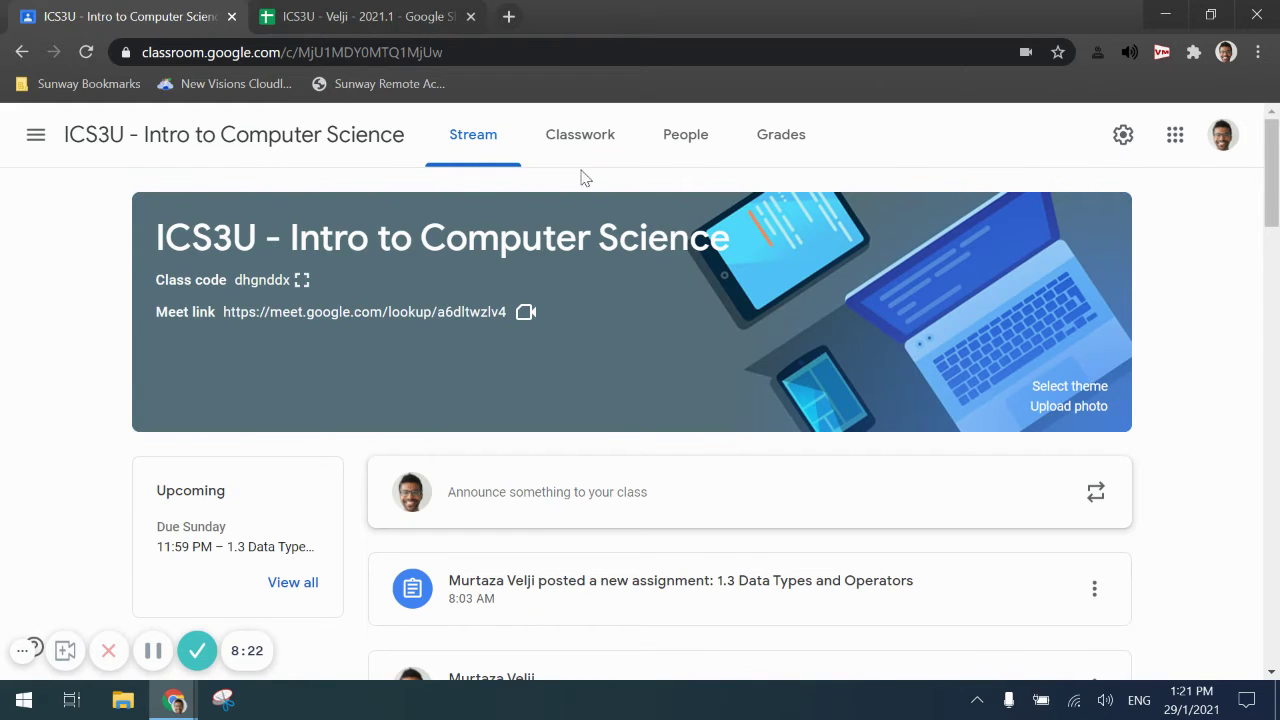
{"action": "left_click", "coordinate": [593, 152]}
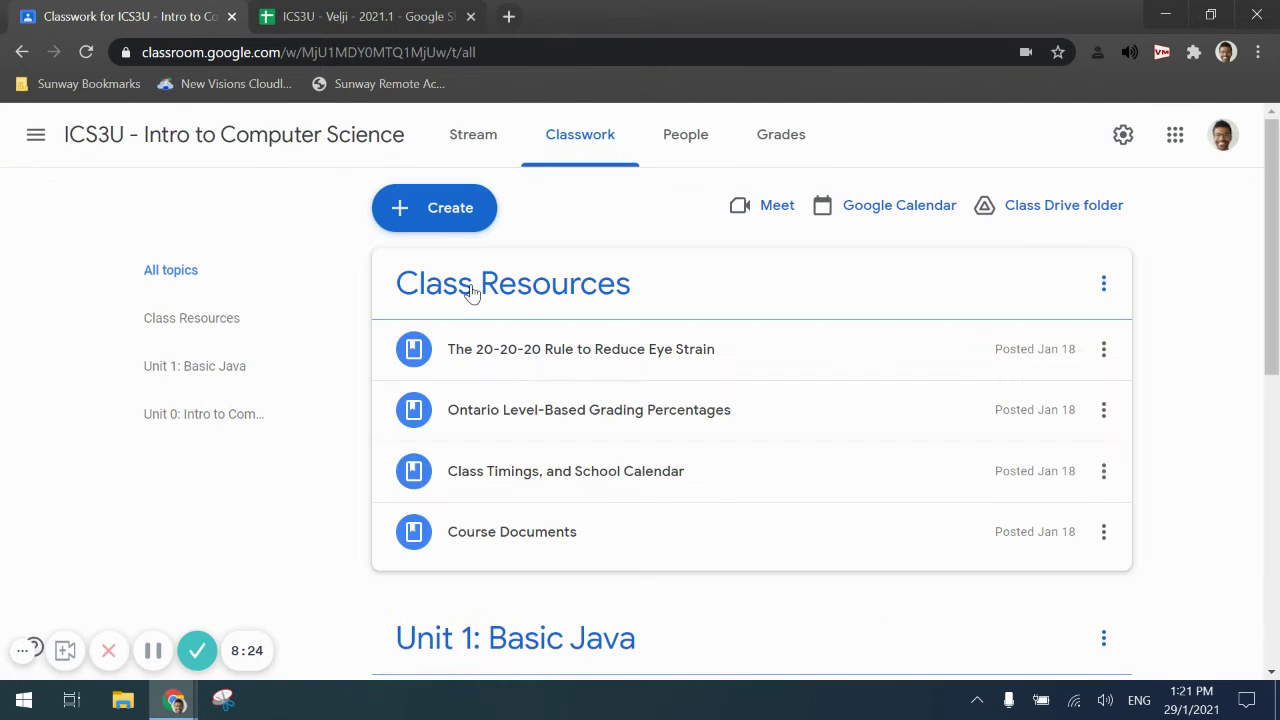
- Open the turned-in student work of the assignment 1.1 Understanding the Structure of Java
{"action": "scroll", "coordinate": [594, 309], "scroll_direction": "down", "scroll_amount": 3}
{"action": "scroll", "coordinate": [666, 406], "scroll_direction": "down", "scroll_amount": 1}
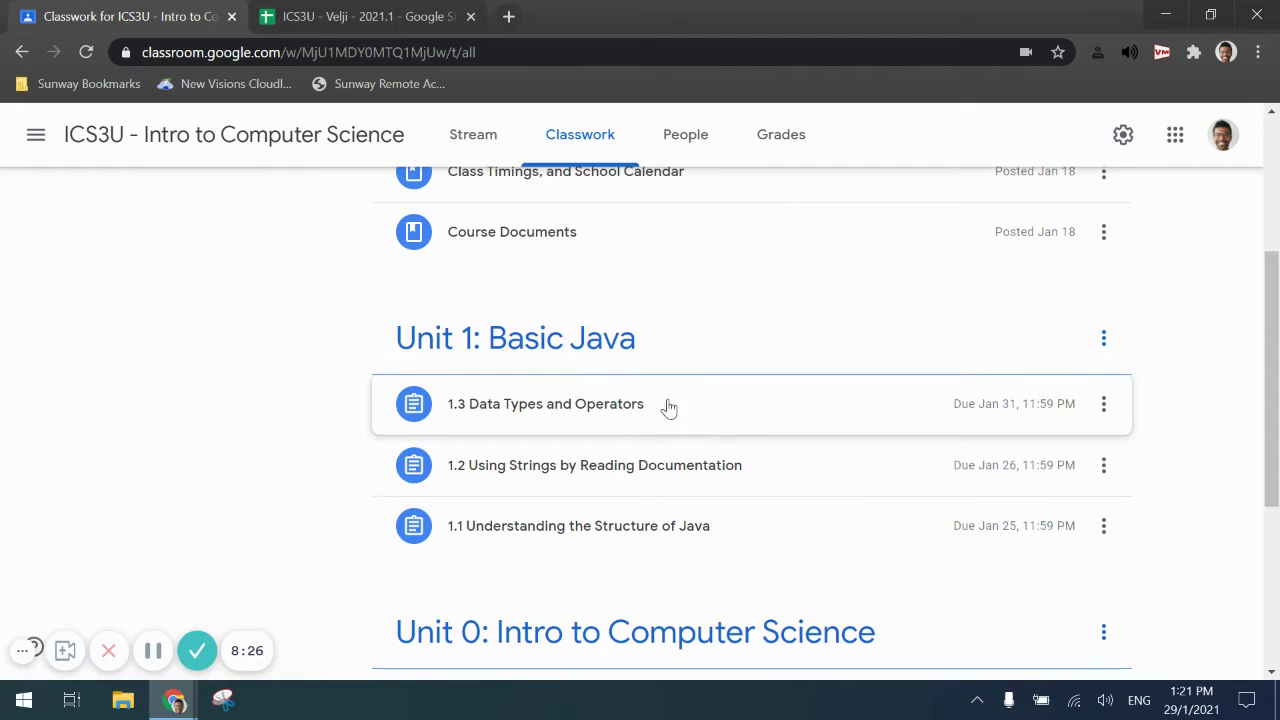
{"action": "scroll", "coordinate": [723, 405], "scroll_direction": "down", "scroll_amount": 1}
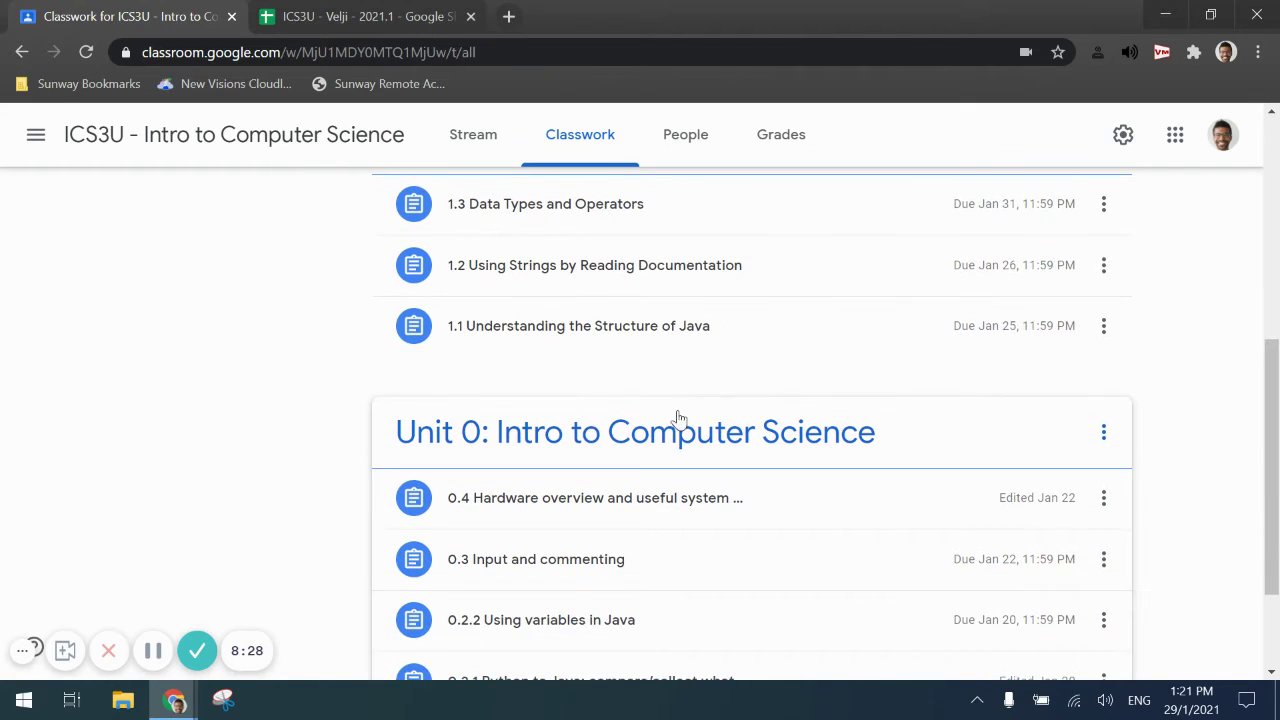
{"action": "left_click", "coordinate": [733, 352]}
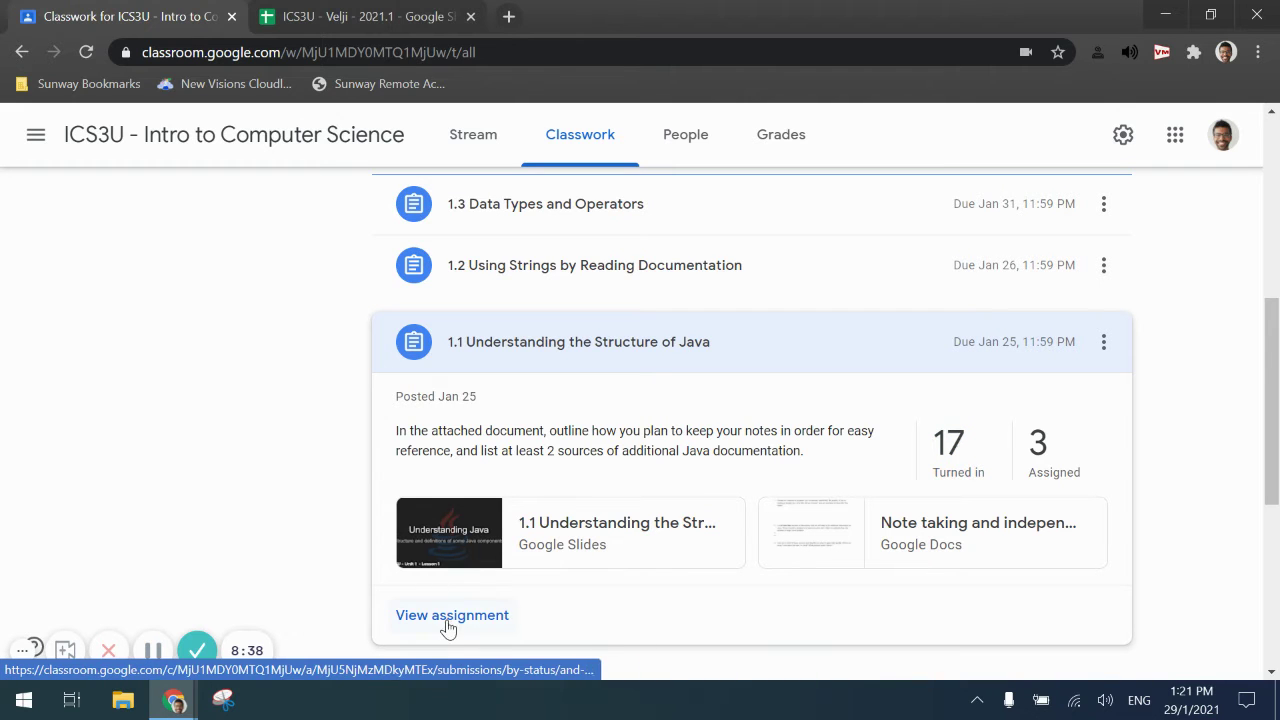
{"action": "left_click", "coordinate": [979, 455]}
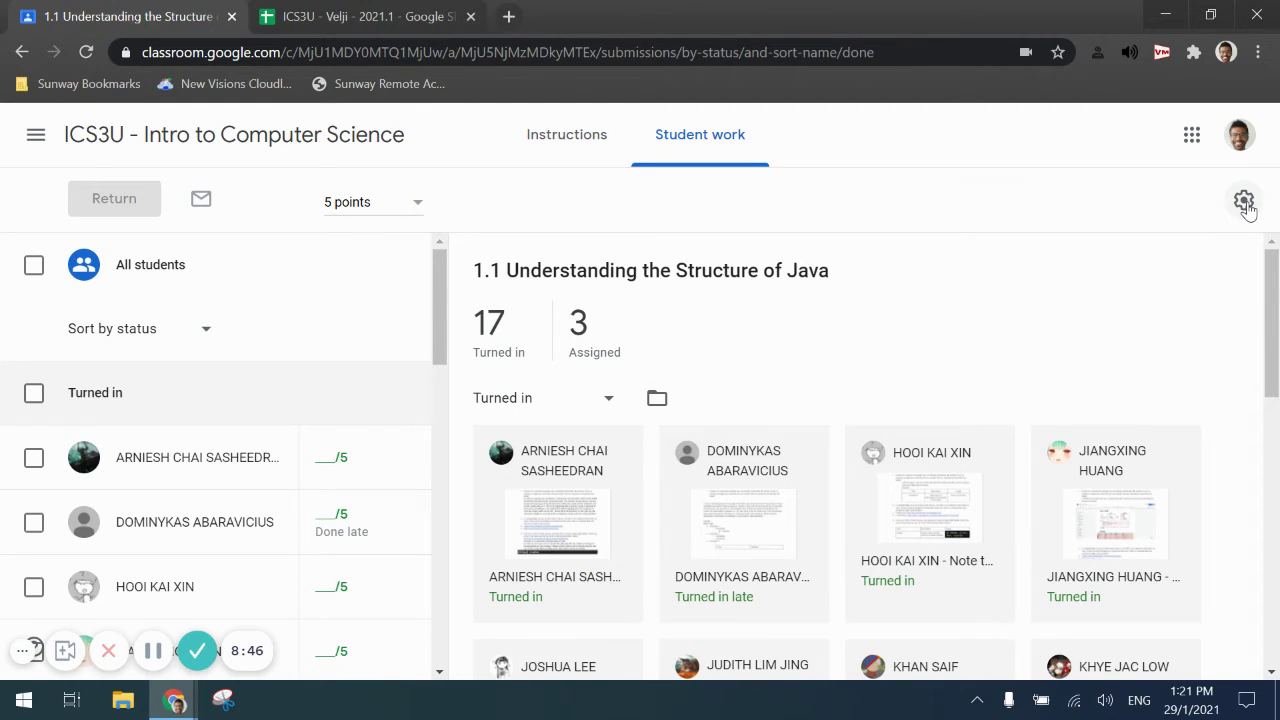
- Download this assignment's grades as a CSV file named 11_Understanding_the_Structure_of_Java to the Desktop
{"action": "left_click", "coordinate": [1244, 202]}
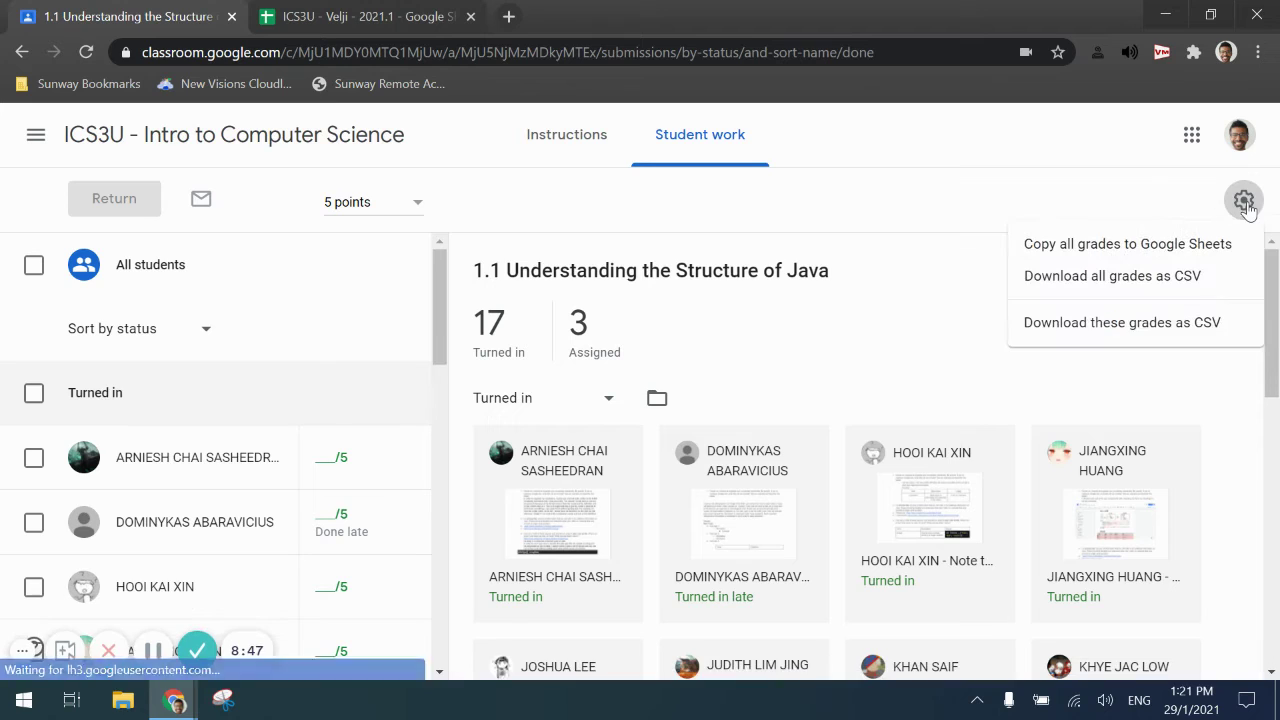
{"action": "left_click", "coordinate": [1089, 330]}
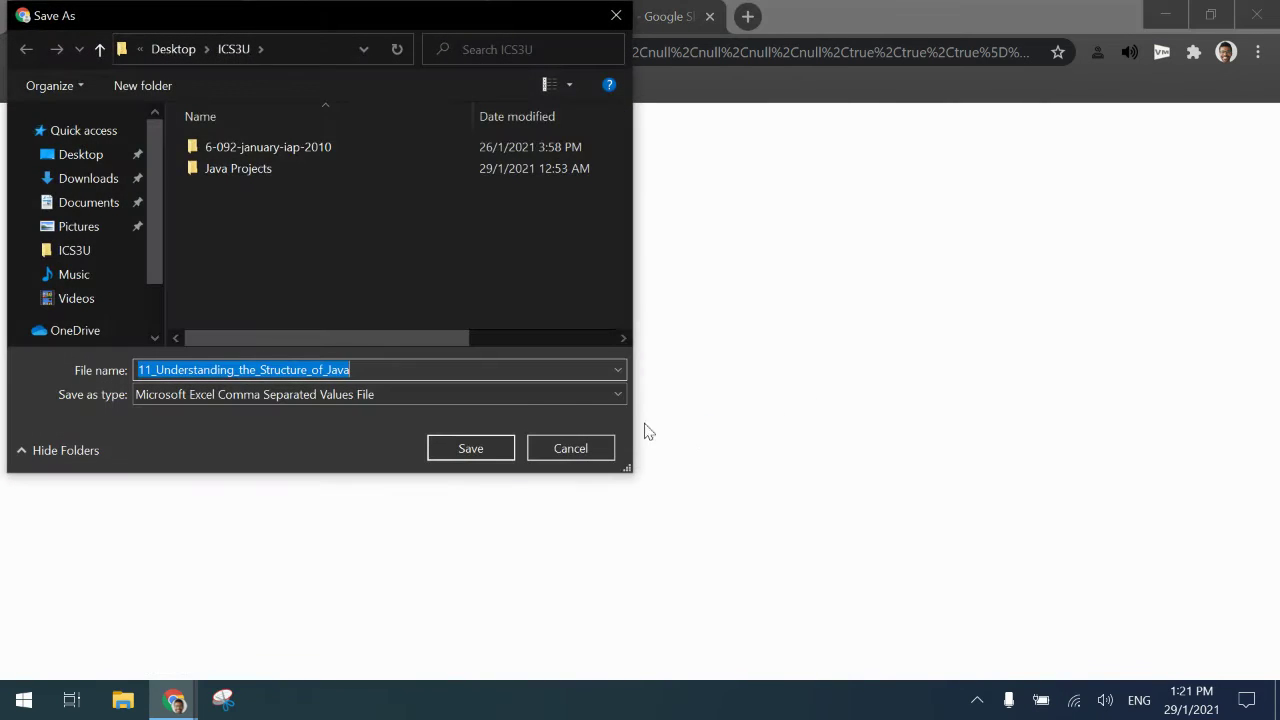
{"action": "left_click", "coordinate": [88, 156]}
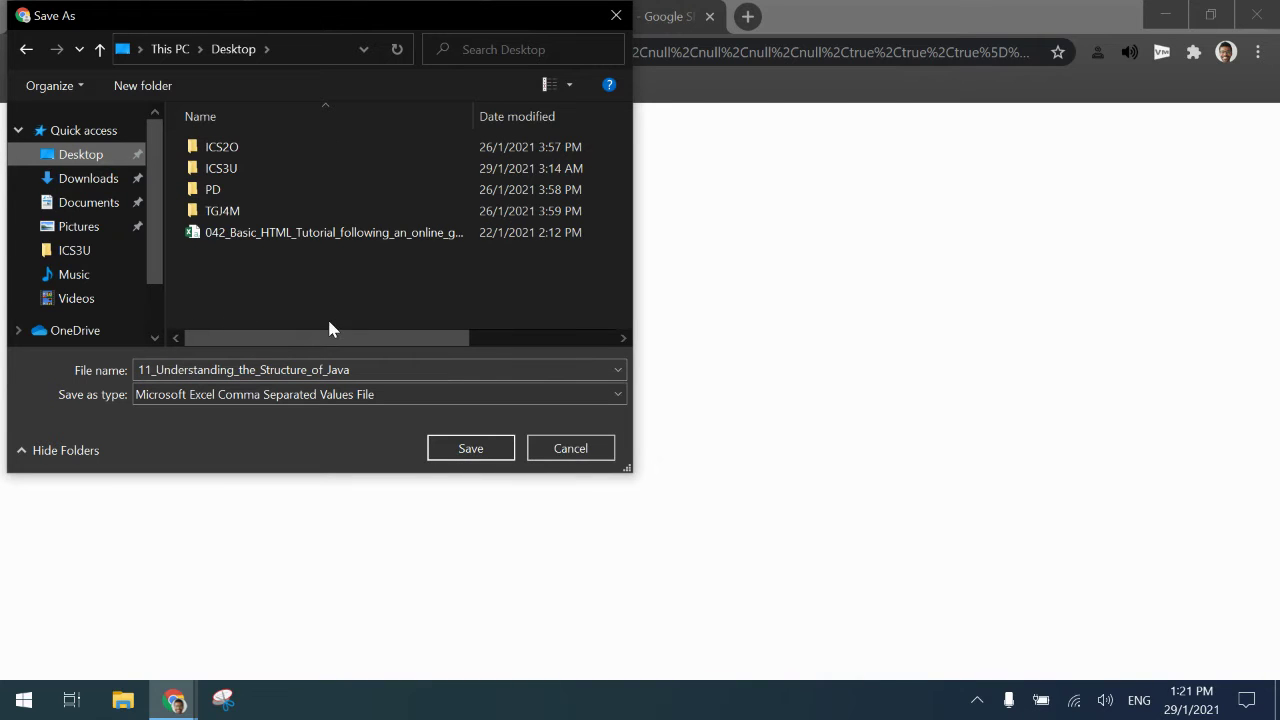
{"action": "left_click", "coordinate": [457, 451]}
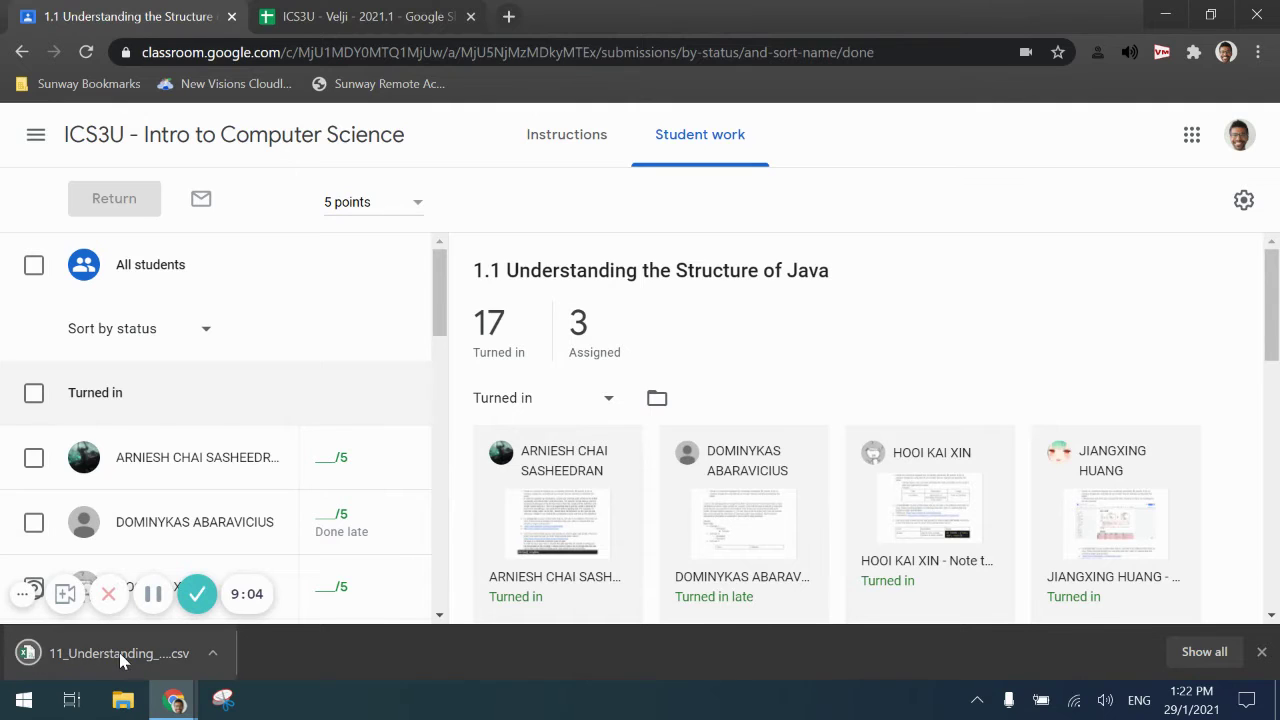
- Open the downloaded CSV in Excel, dismiss the licence agreement window and check the name and email column headings
{"action": "left_click", "coordinate": [122, 658]}
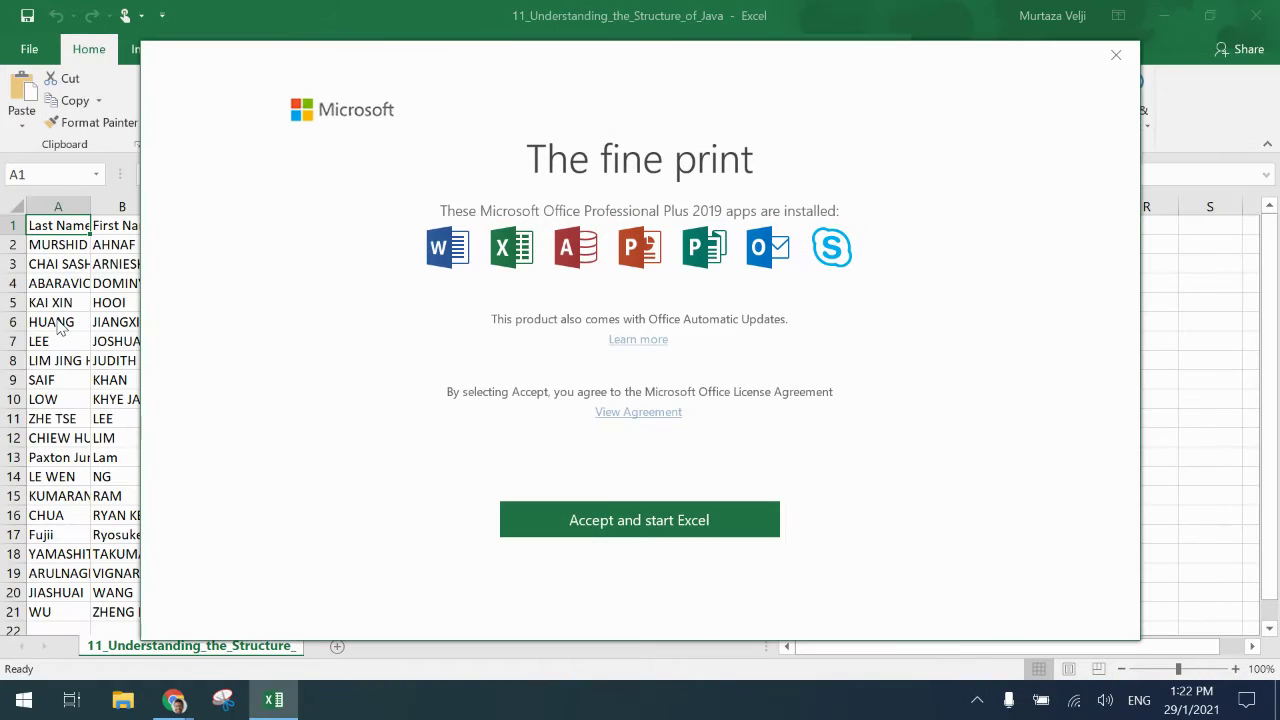
{"action": "left_click", "coordinate": [1116, 55]}
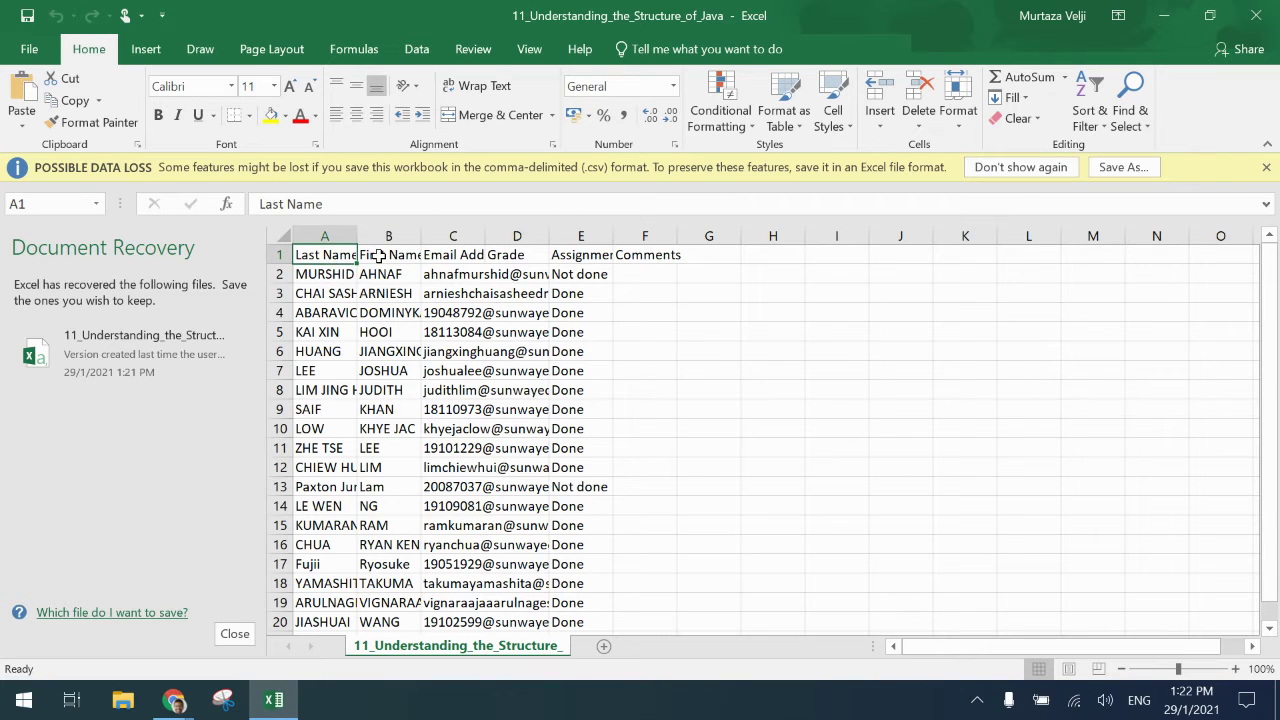
{"action": "left_click", "coordinate": [375, 255]}
{"action": "left_click", "coordinate": [425, 257]}
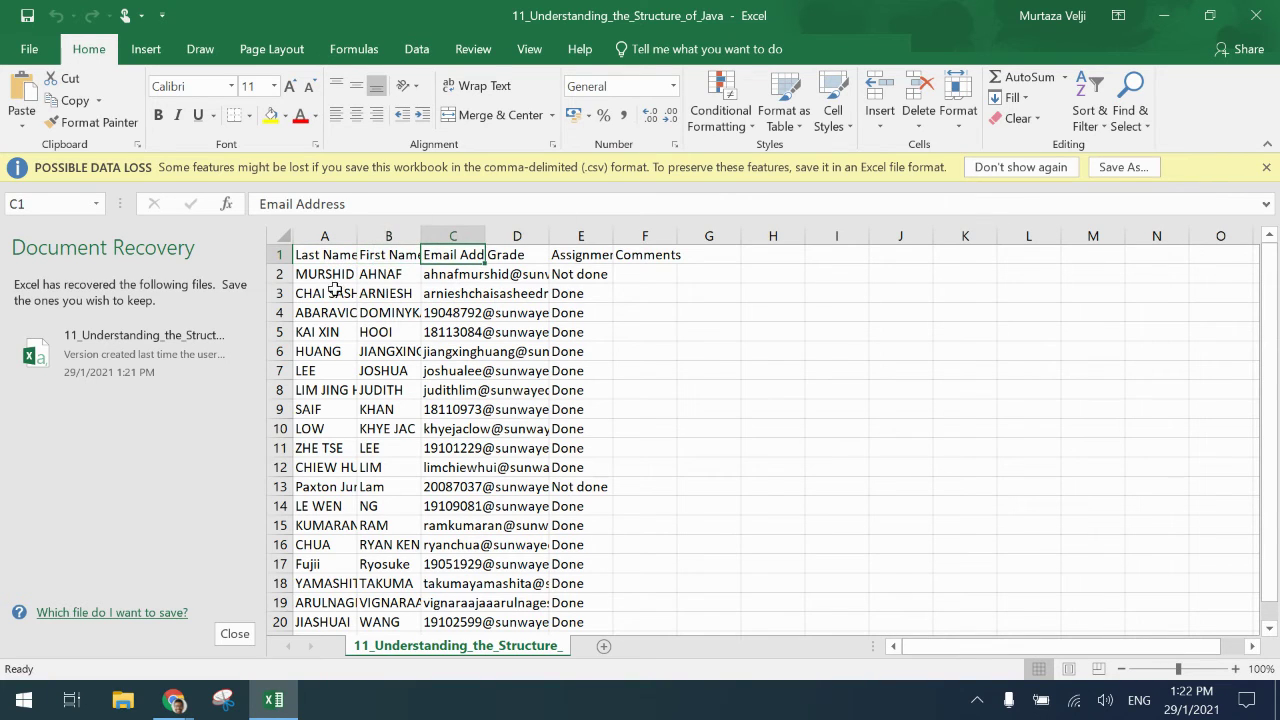
- Copy the students' last names, first names and email addresses (A2:C21) and paste them into the Google Sheets Grades sheet from cell C158
{"action": "left_click_drag", "start_coordinate": [330, 274], "coordinate": [479, 541]}
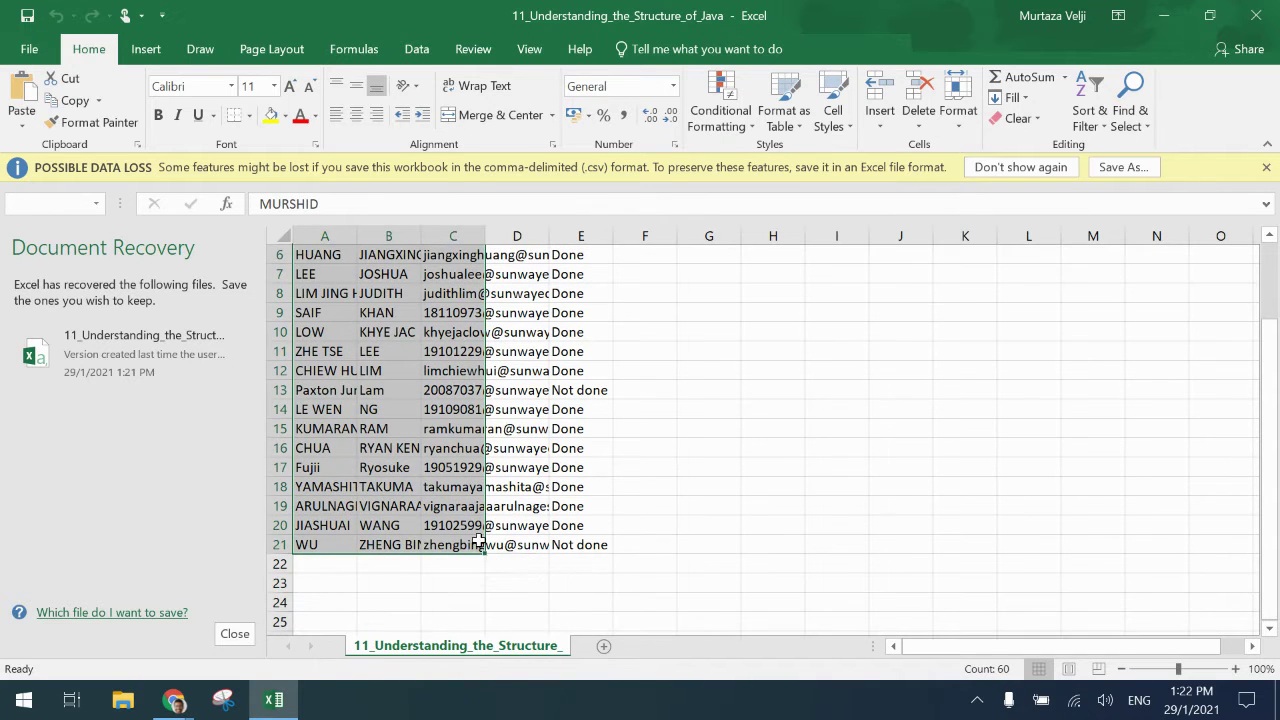
{"action": "key", "text": "ctrl+c"}
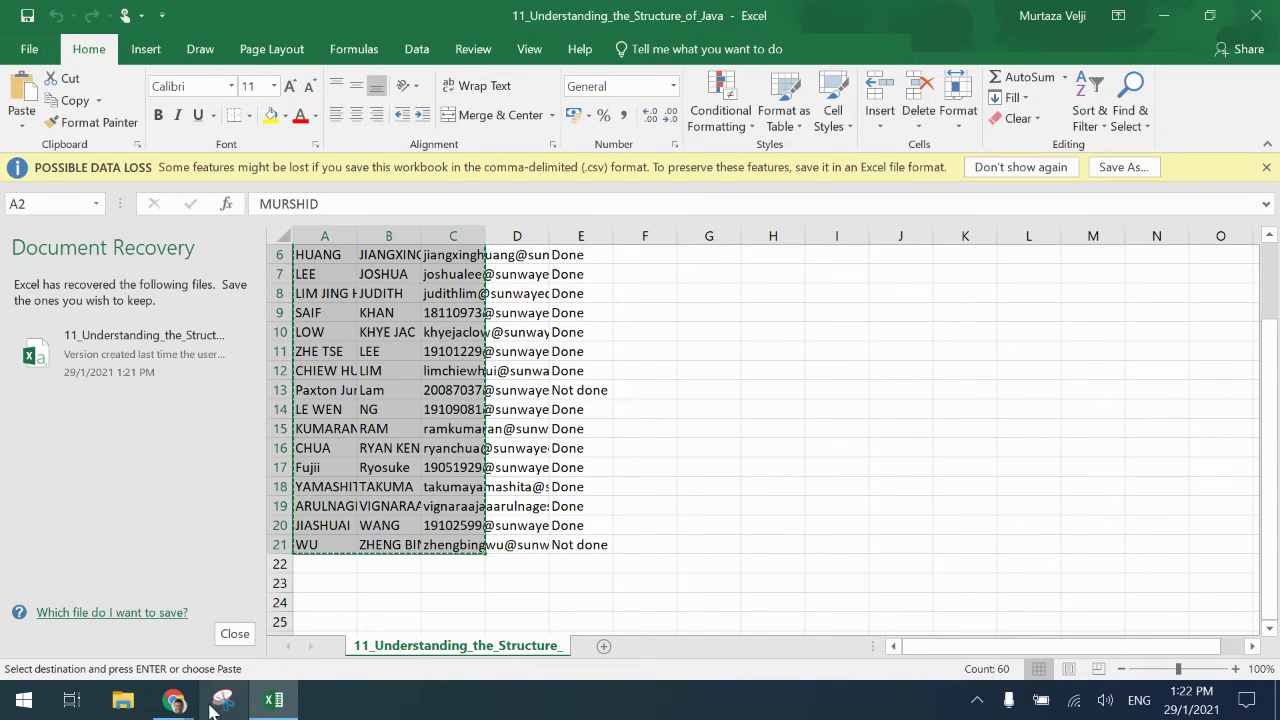
{"action": "mouse_move", "coordinate": [181, 706]}
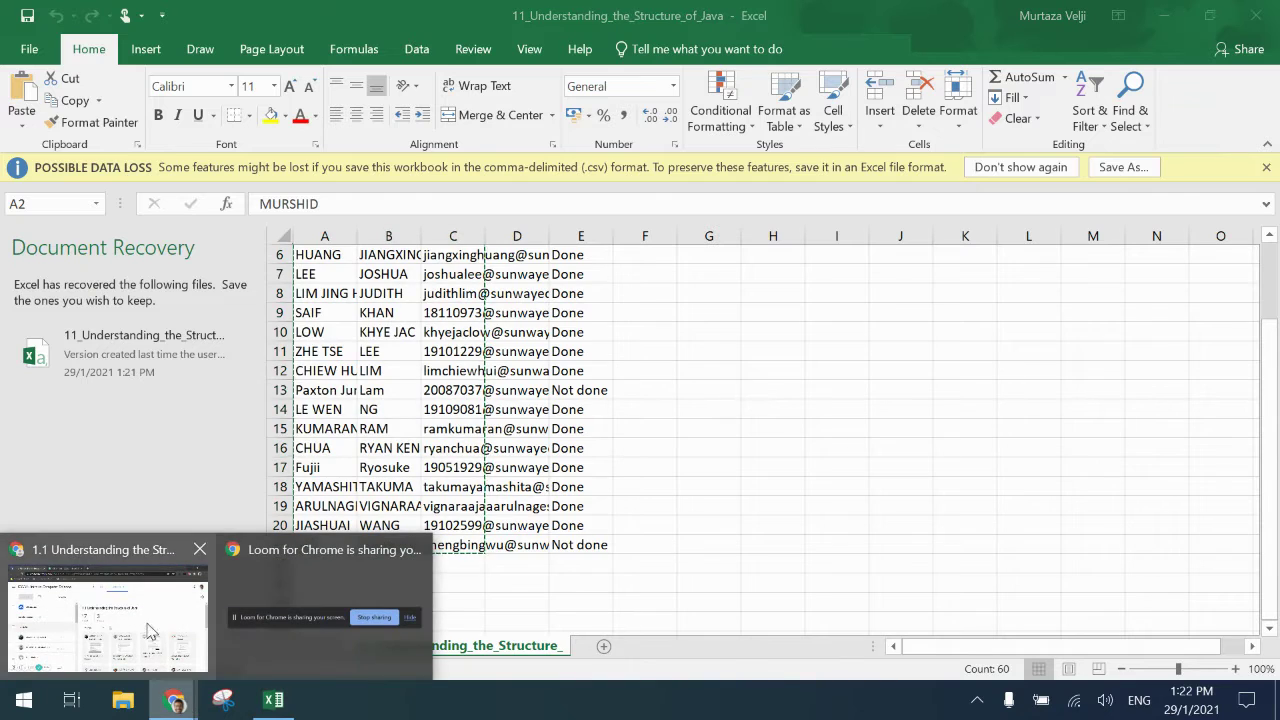
{"action": "left_click", "coordinate": [140, 610]}
{"action": "left_click", "coordinate": [329, 22]}
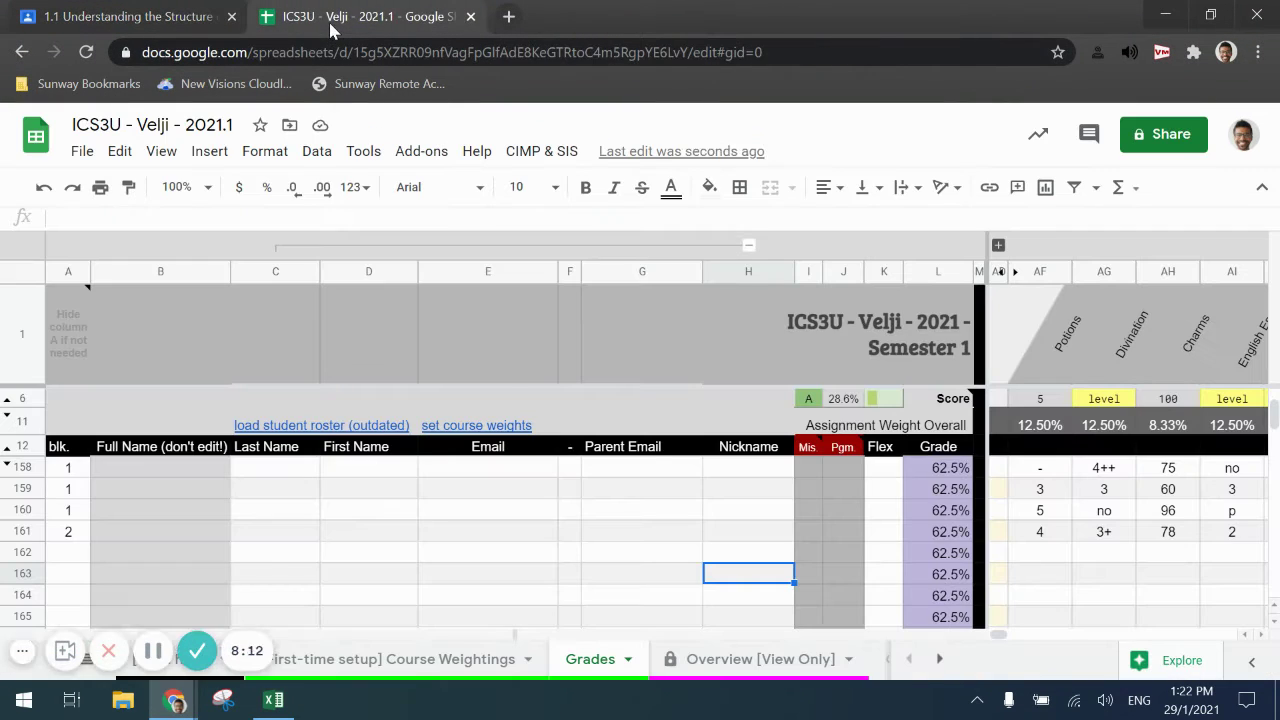
{"action": "left_click", "coordinate": [280, 470]}
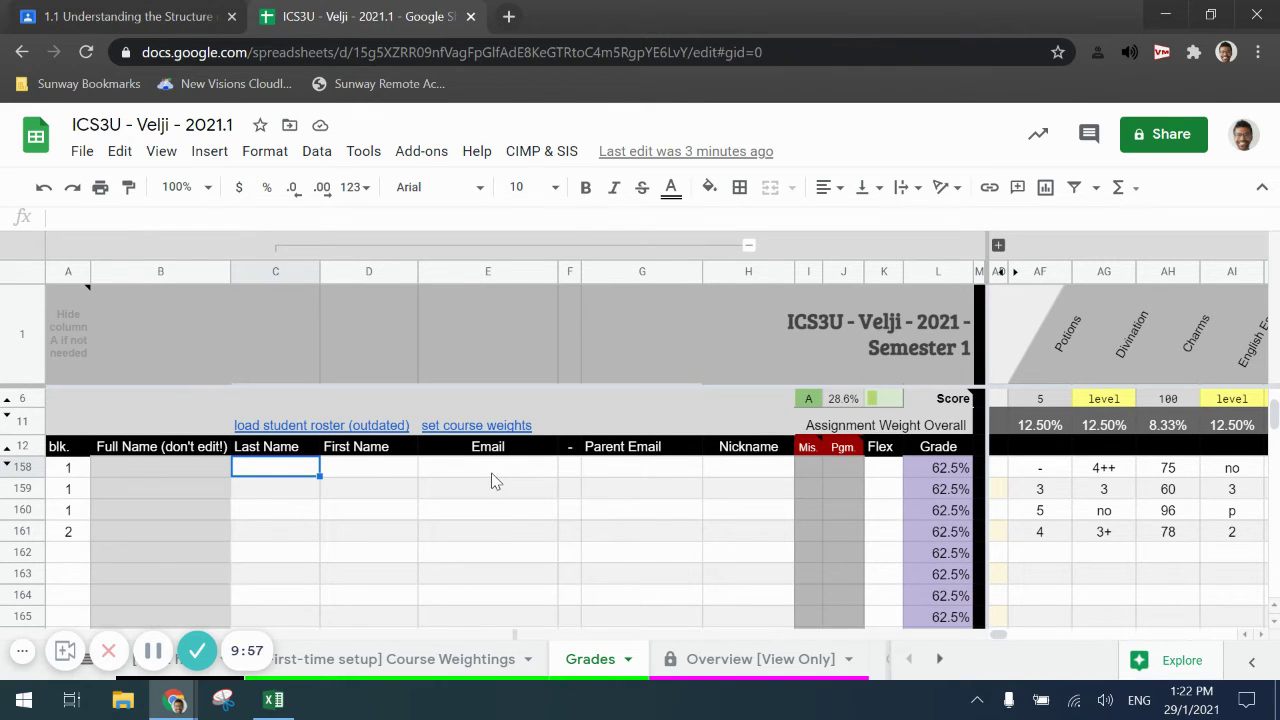
{"action": "key", "text": "ctrl+v"}
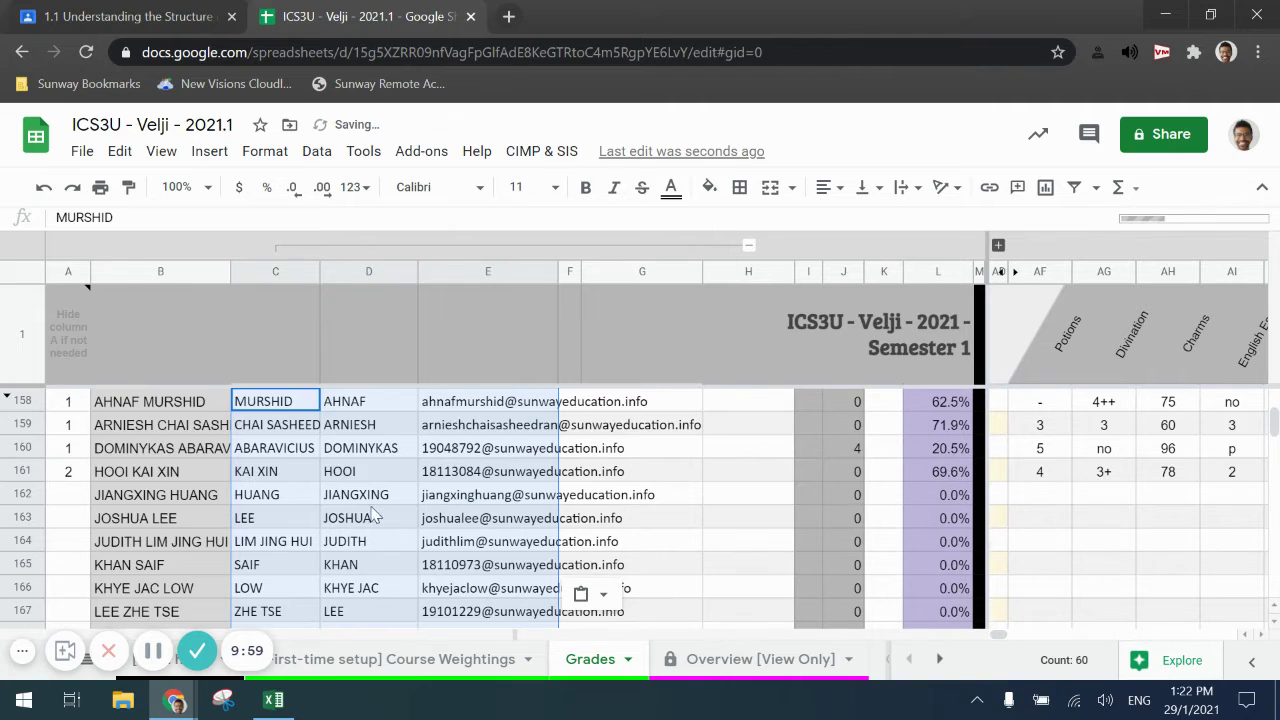
- Look through the pasted student rows of the Grades sheet, comparing the full names and checking the Parent Email column
{"action": "scroll", "coordinate": [137, 510], "scroll_direction": "down", "scroll_amount": 2}
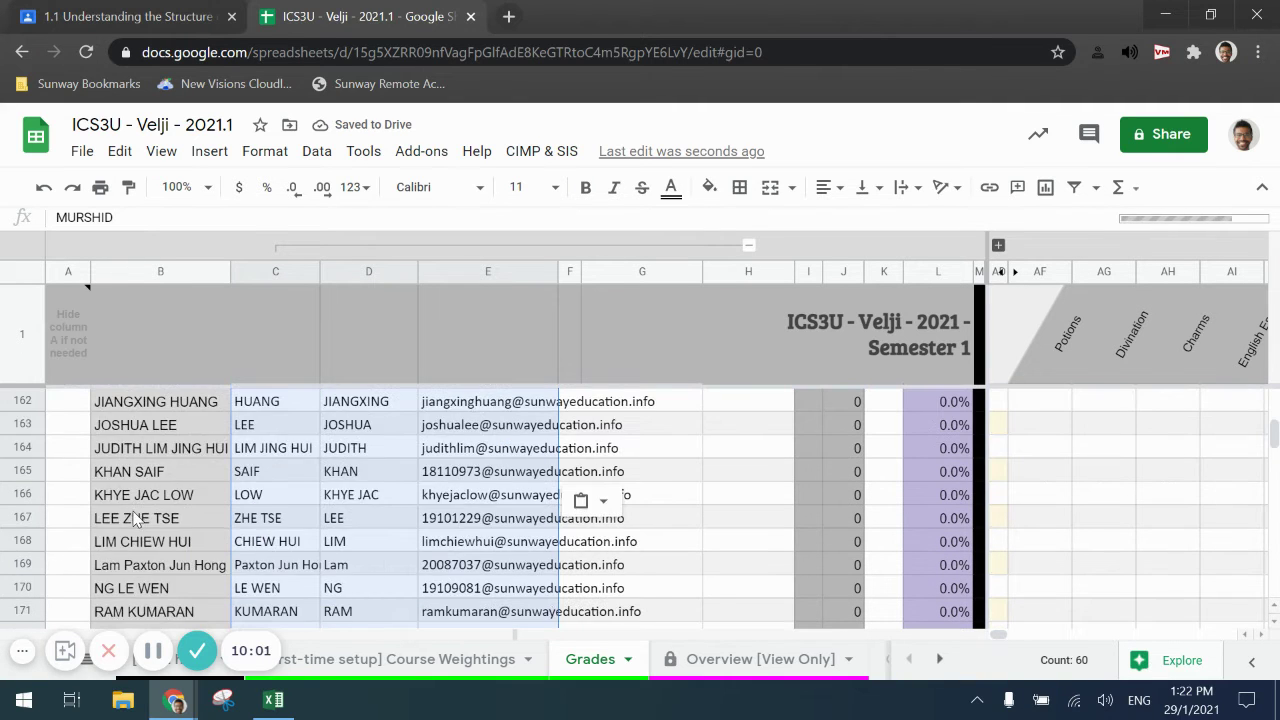
{"action": "scroll", "coordinate": [134, 518], "scroll_direction": "down", "scroll_amount": 3}
{"action": "scroll", "coordinate": [134, 538], "scroll_direction": "up", "scroll_amount": 4}
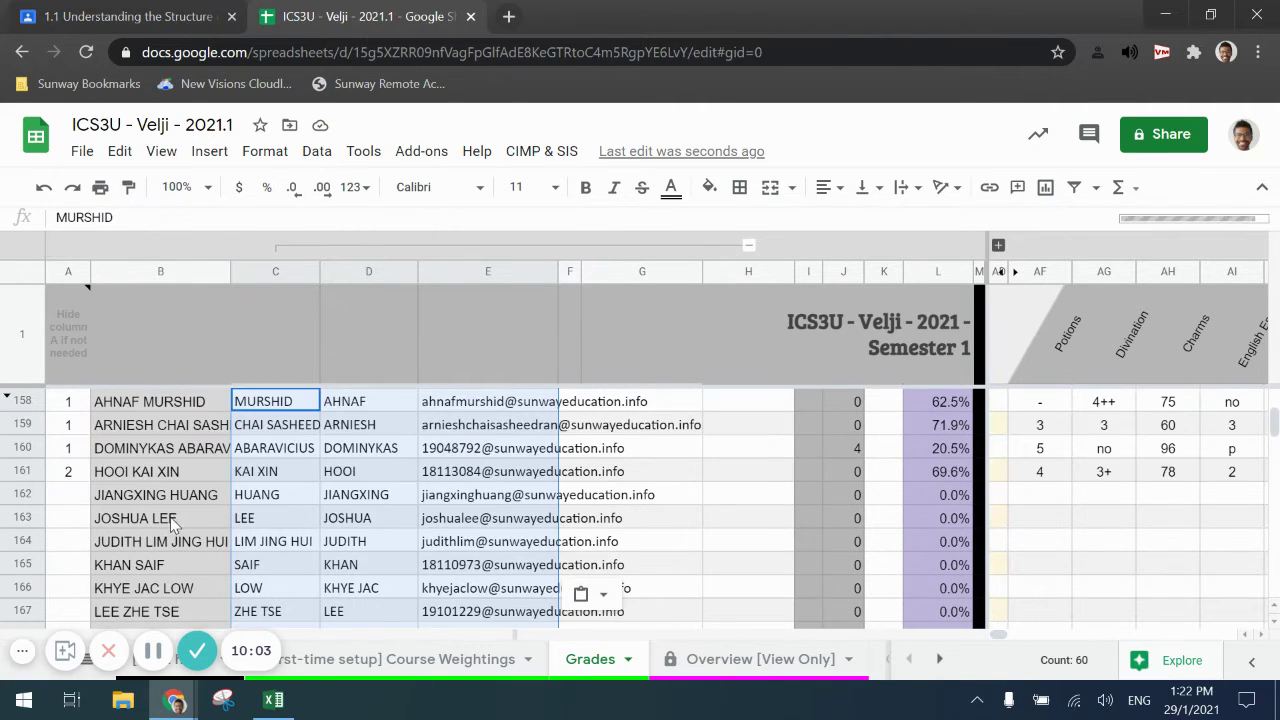
{"action": "left_click", "coordinate": [643, 550]}
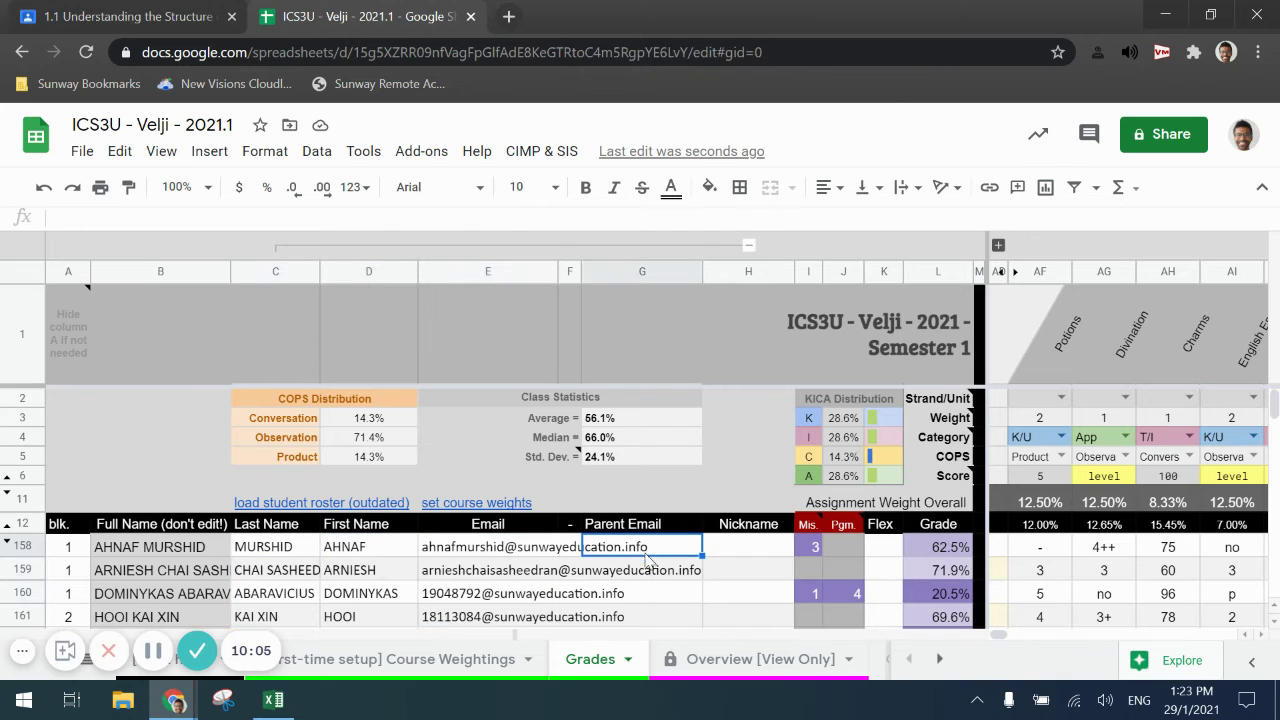
{"action": "left_click", "coordinate": [645, 574]}
{"action": "left_click", "coordinate": [646, 612]}
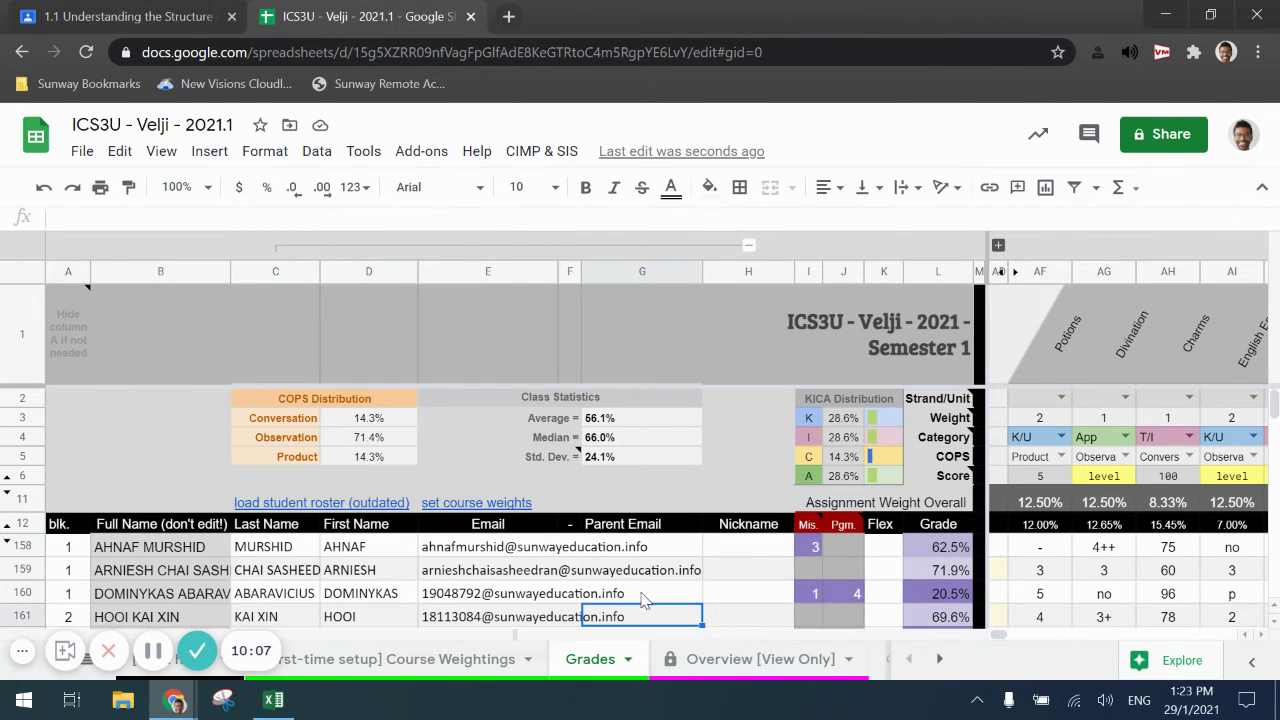
{"action": "left_click", "coordinate": [643, 597]}
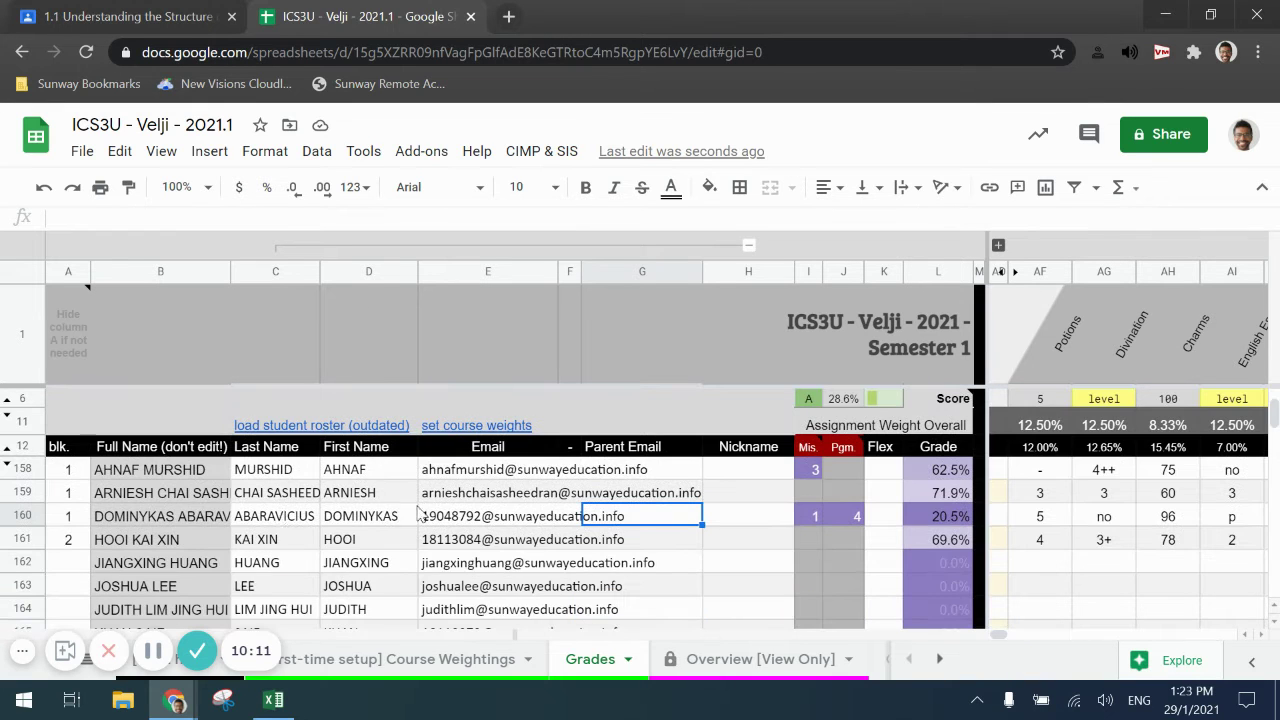
{"action": "scroll", "coordinate": [178, 520], "scroll_direction": "down", "scroll_amount": 2}
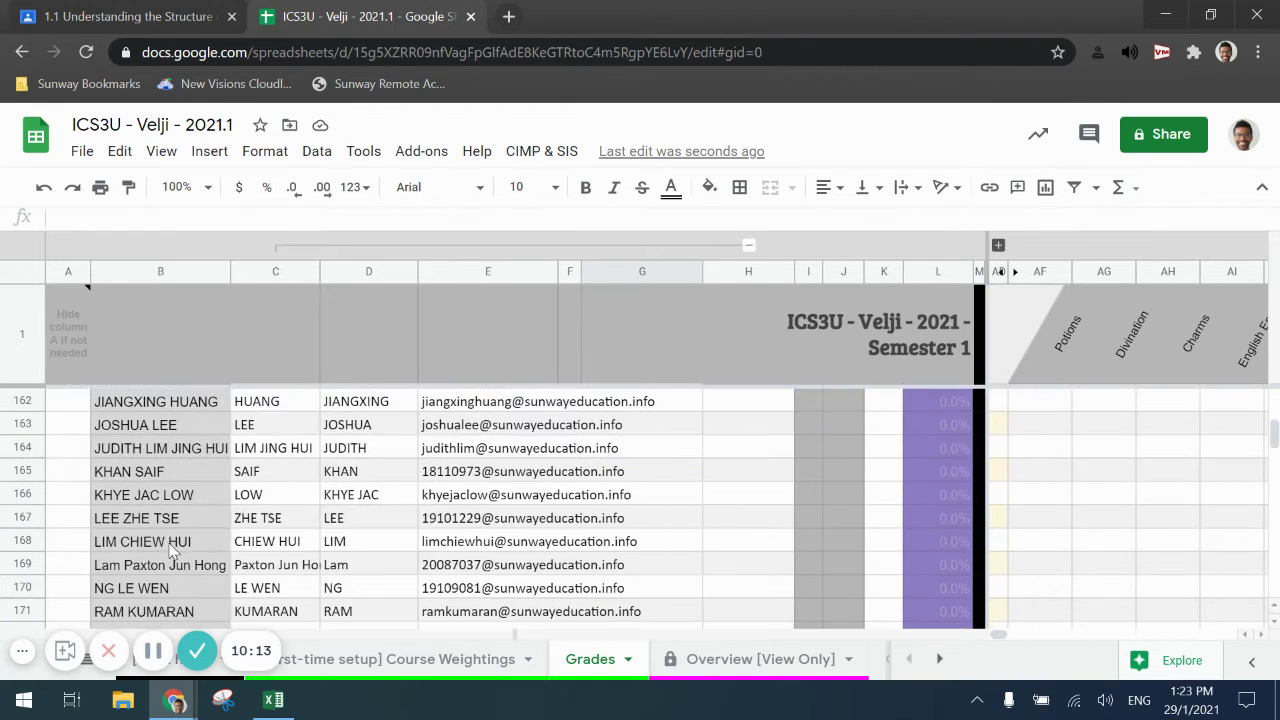
{"action": "scroll", "coordinate": [170, 547], "scroll_direction": "up", "scroll_amount": 3}
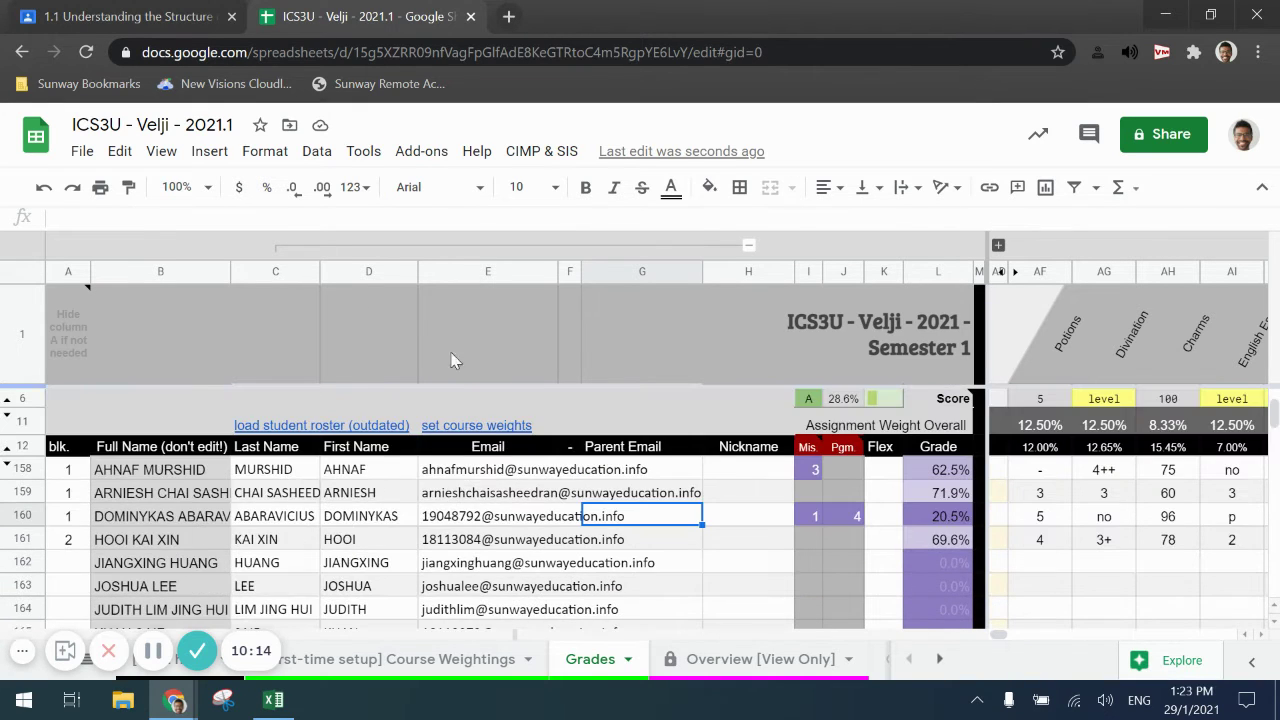
- Collapse the grouped name and email columns C to G and review the Nickname column and the student list
{"action": "left_click", "coordinate": [752, 247]}
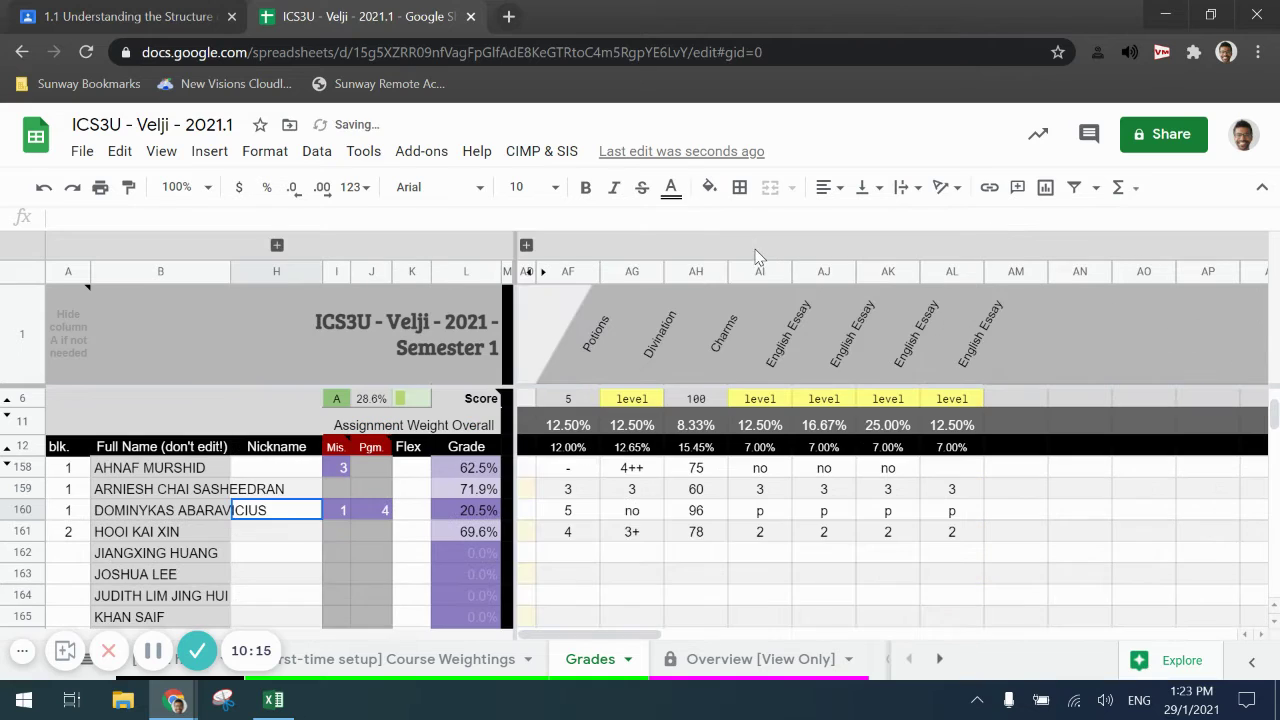
{"action": "left_click", "coordinate": [269, 470]}
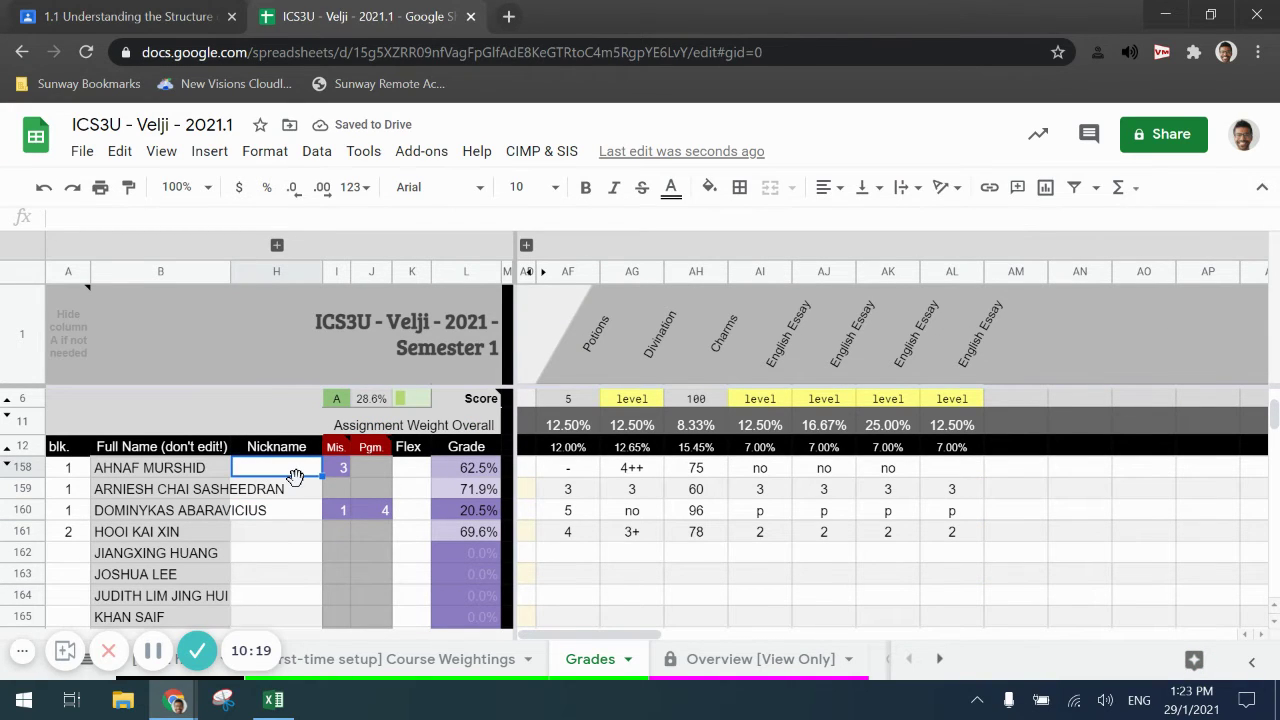
{"action": "key", "text": "Down"}
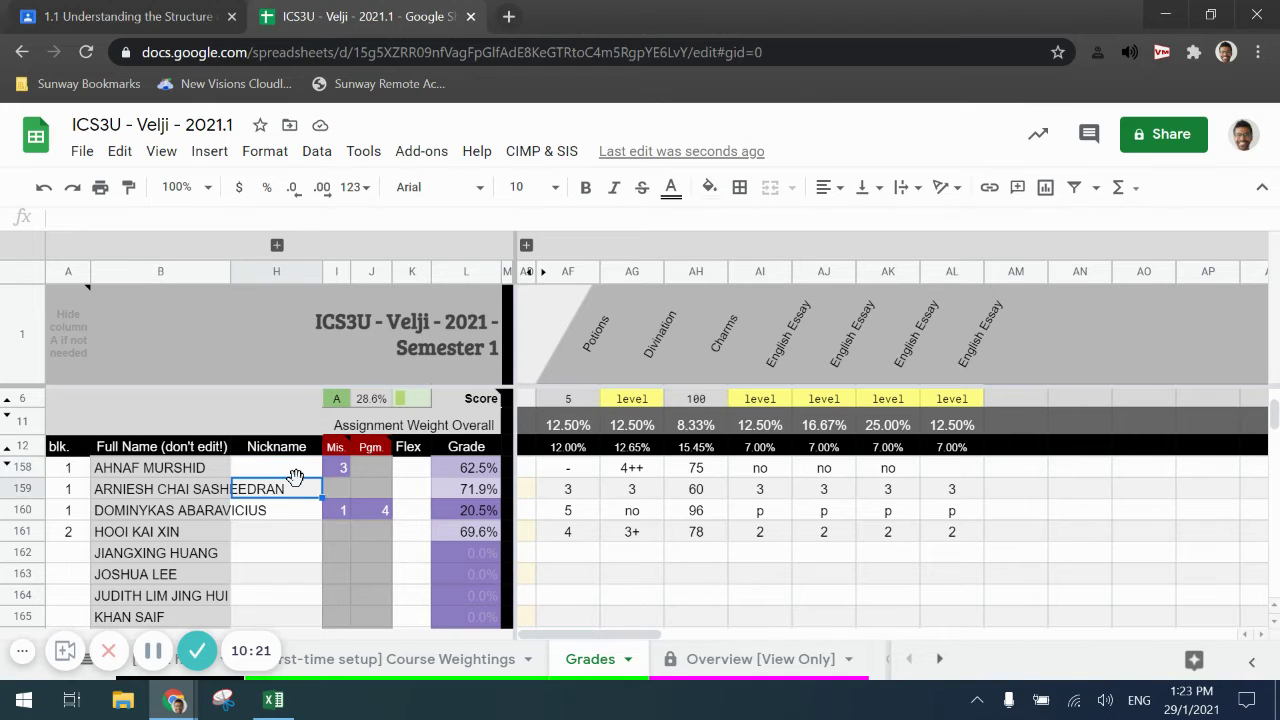
{"action": "key", "text": "Down"}
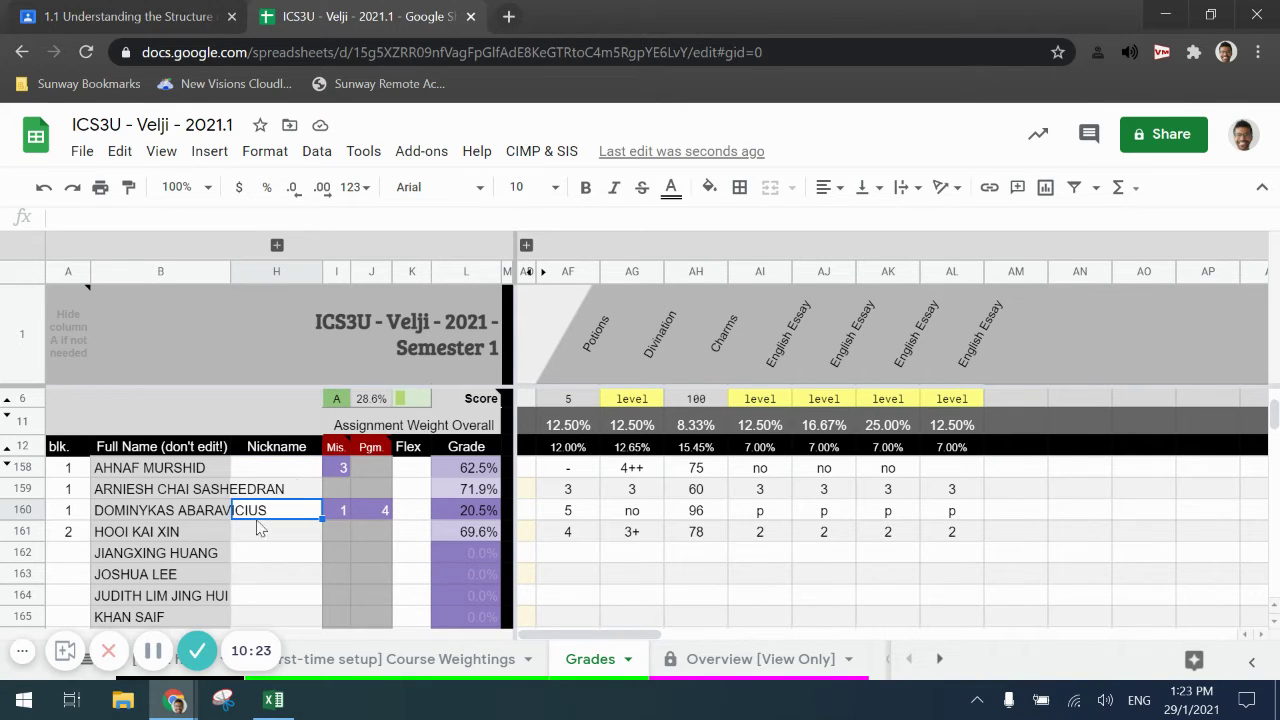
{"action": "scroll", "coordinate": [223, 566], "scroll_direction": "down", "scroll_amount": 1}
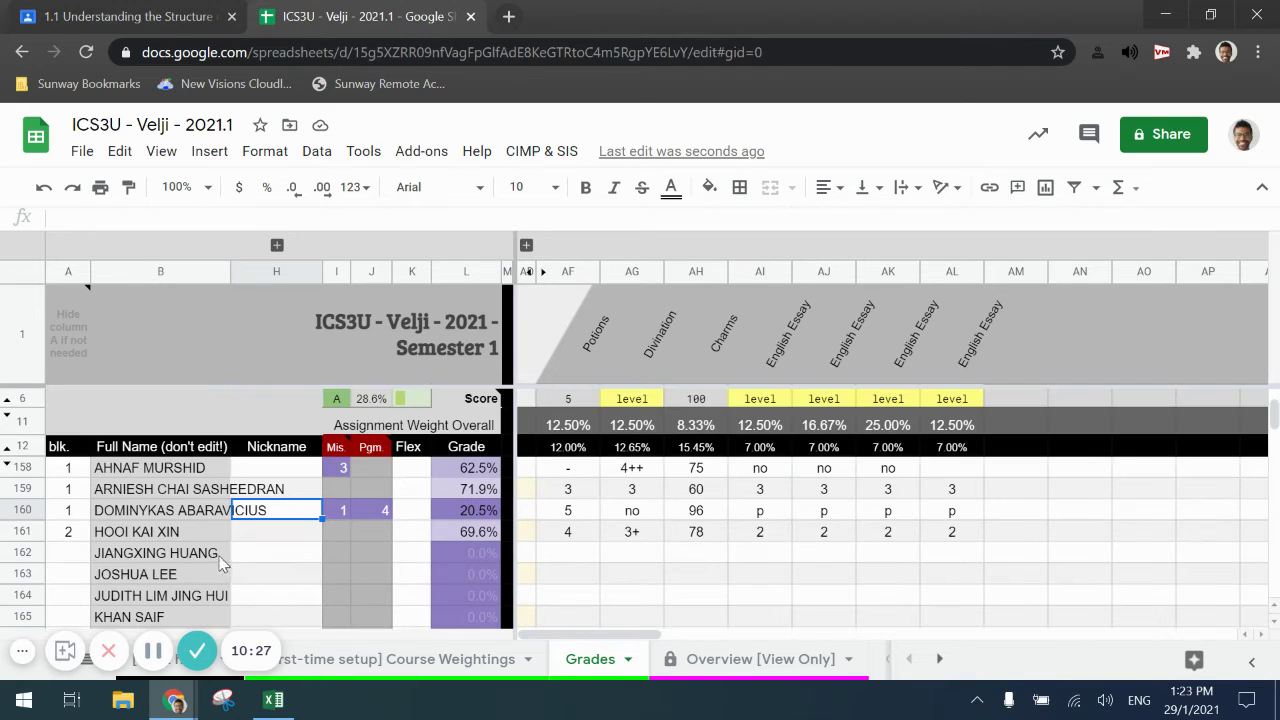
{"action": "scroll", "coordinate": [152, 510], "scroll_direction": "down", "scroll_amount": 3}
{"action": "scroll", "coordinate": [155, 520], "scroll_direction": "down", "scroll_amount": 1}
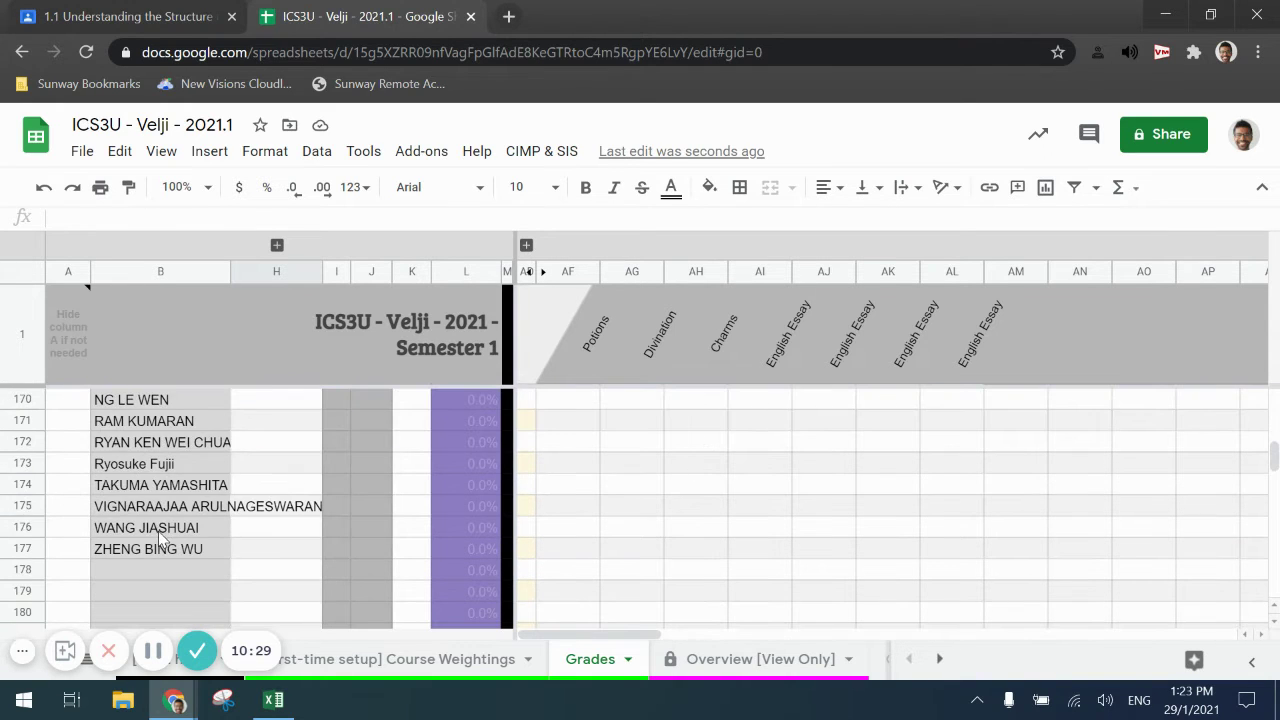
{"action": "scroll", "coordinate": [156, 505], "scroll_direction": "up", "scroll_amount": 5}
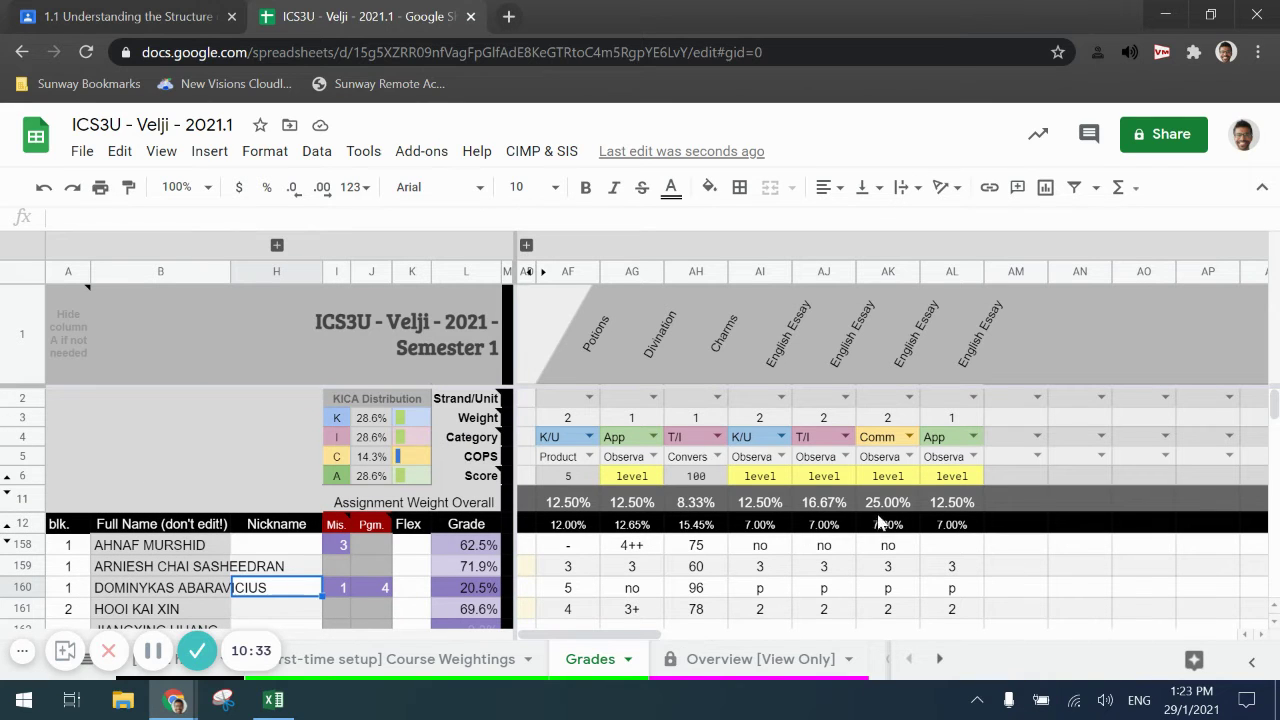
- Examine the four English Essay columns AI to AL and the weight set for each in row 3
{"action": "scroll", "coordinate": [776, 605], "scroll_direction": "down", "scroll_amount": 3}
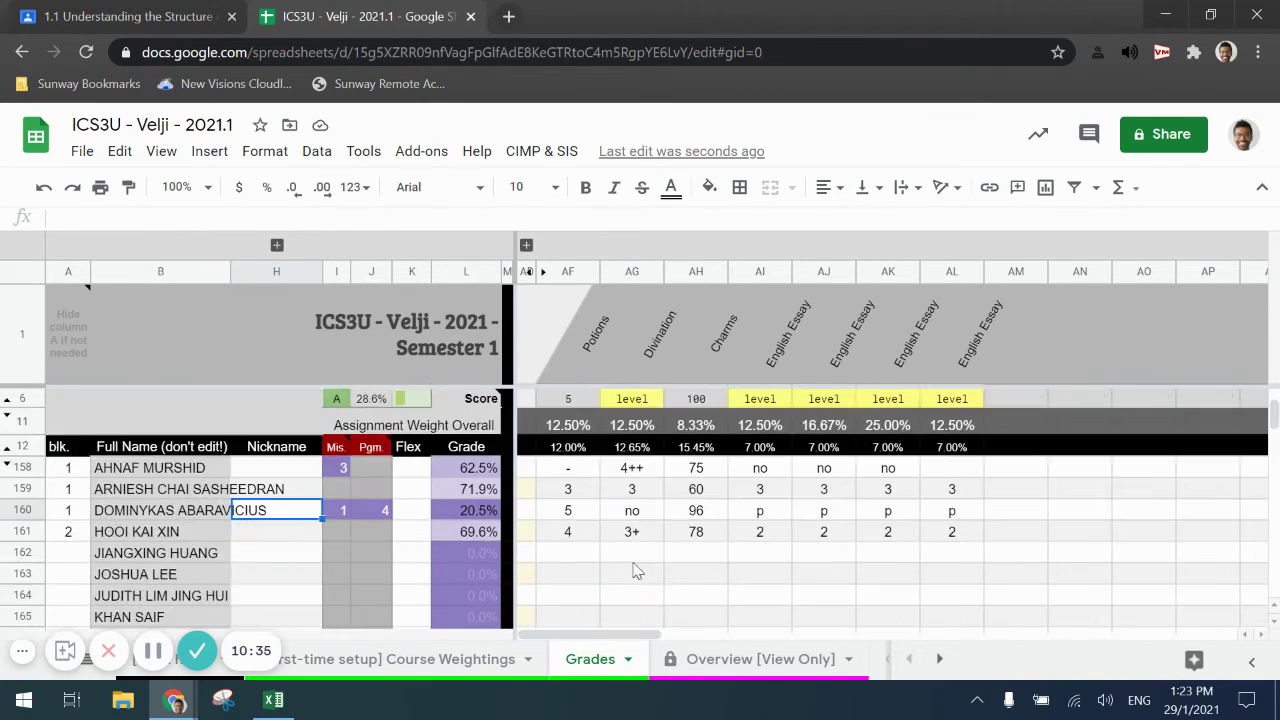
{"action": "scroll", "coordinate": [623, 526], "scroll_direction": "up", "scroll_amount": 3}
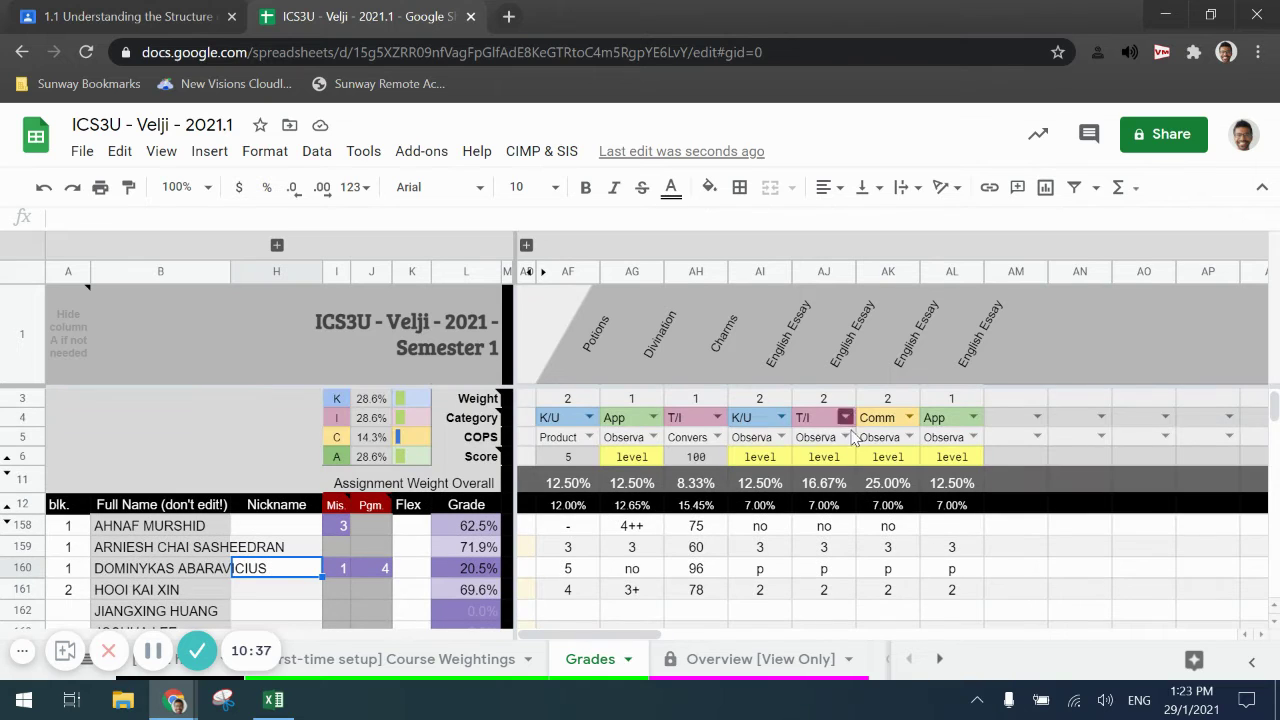
{"action": "left_click", "coordinate": [788, 351]}
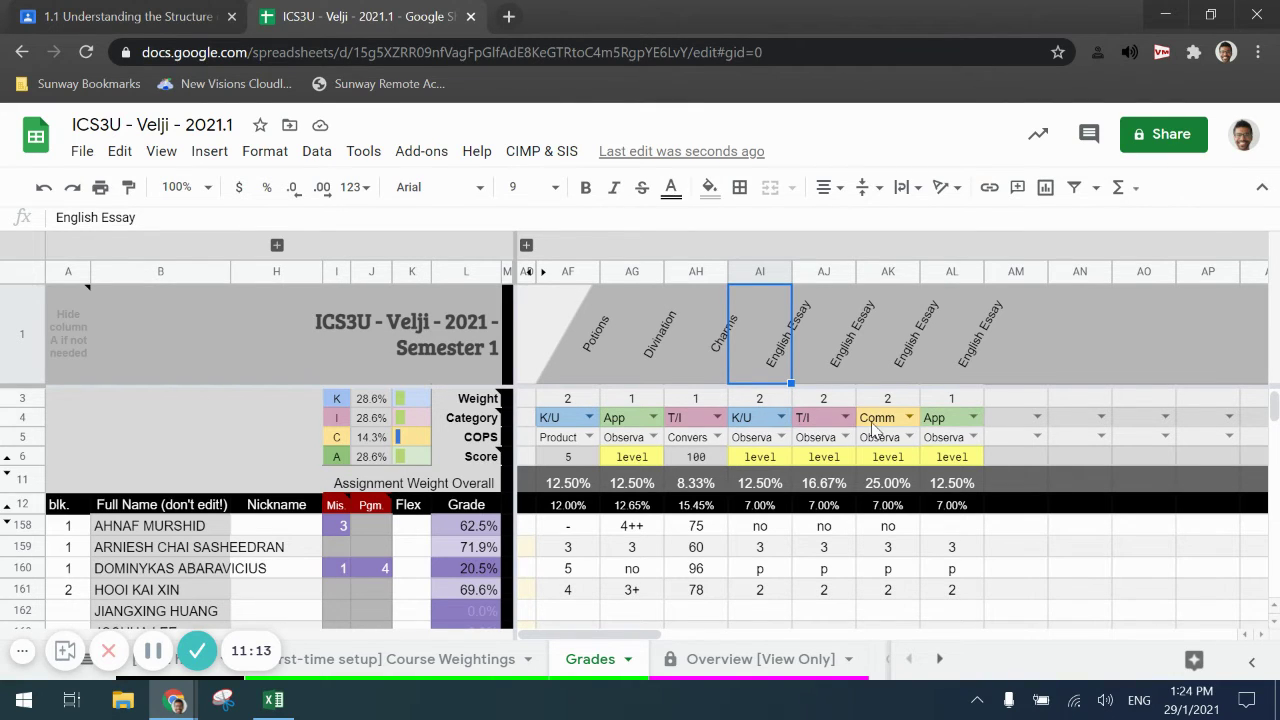
{"action": "left_click", "coordinate": [772, 400]}
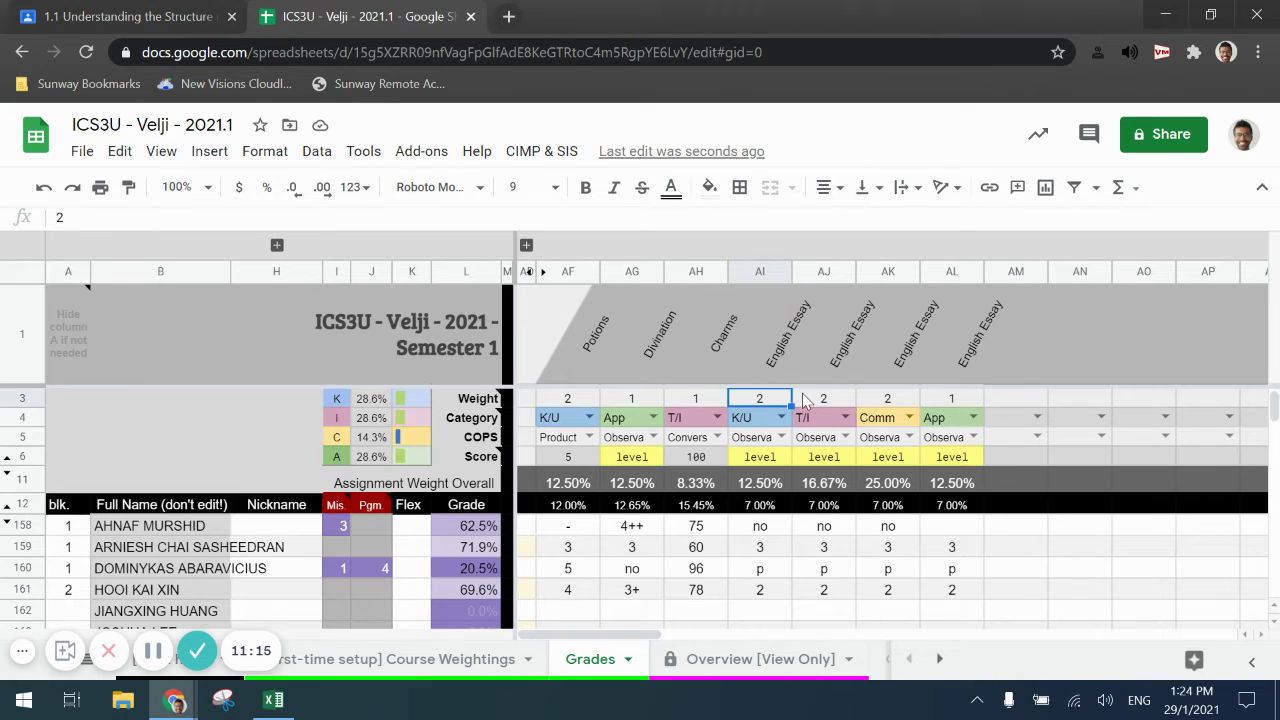
{"action": "key", "text": "Right"}
{"action": "key", "text": "Right"}
{"action": "key", "text": "Right"}
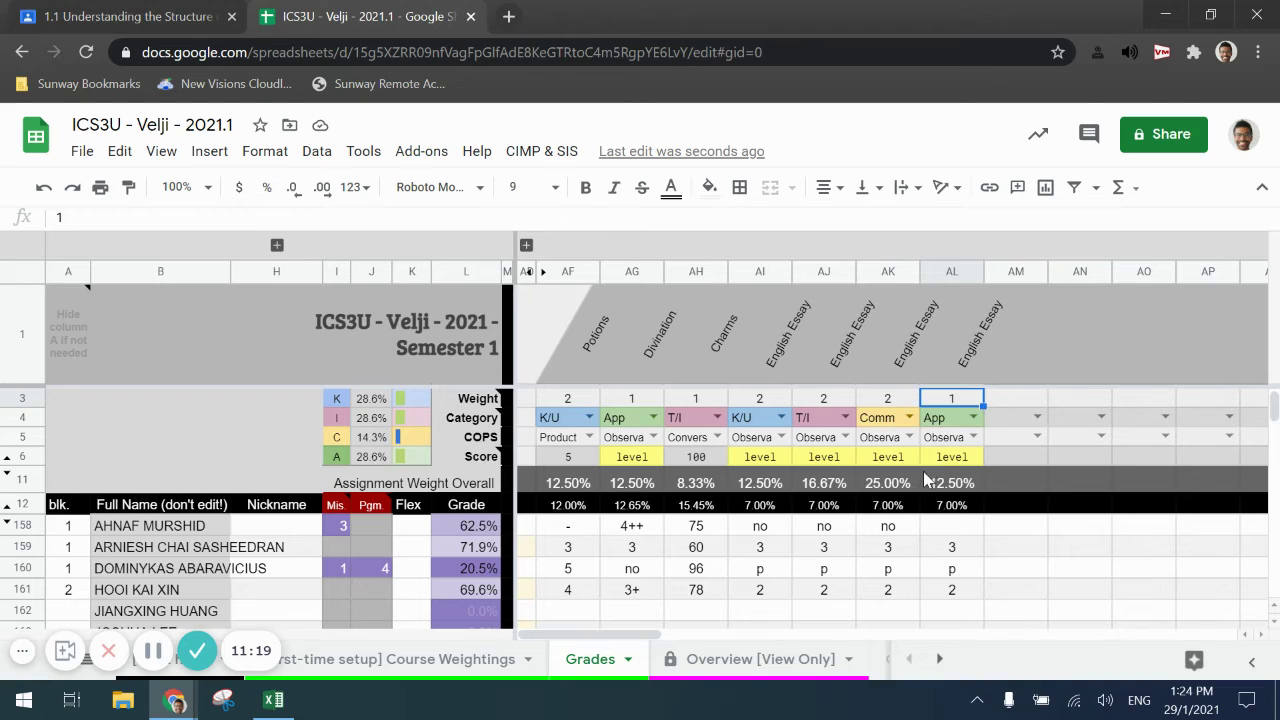
{"action": "left_click", "coordinate": [787, 404]}
{"action": "left_click", "coordinate": [816, 403]}
{"action": "left_click", "coordinate": [876, 401]}
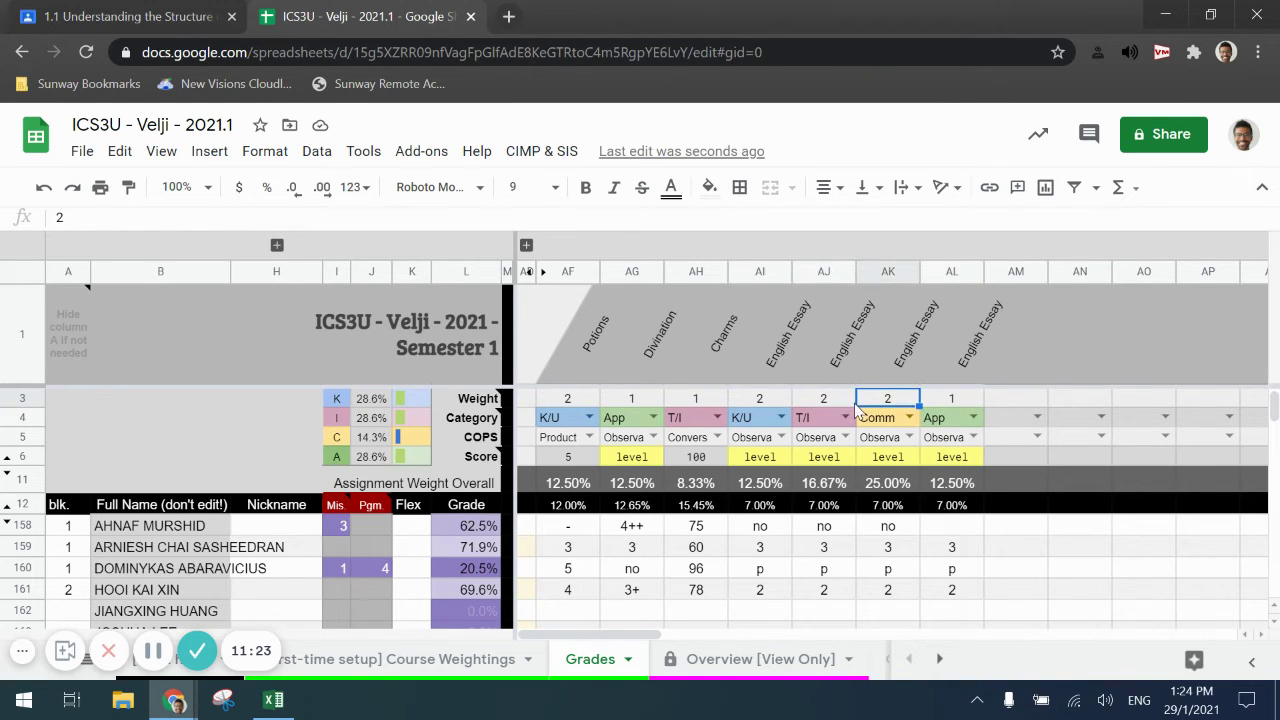
{"action": "left_click", "coordinate": [830, 406]}
{"action": "left_click", "coordinate": [772, 404]}
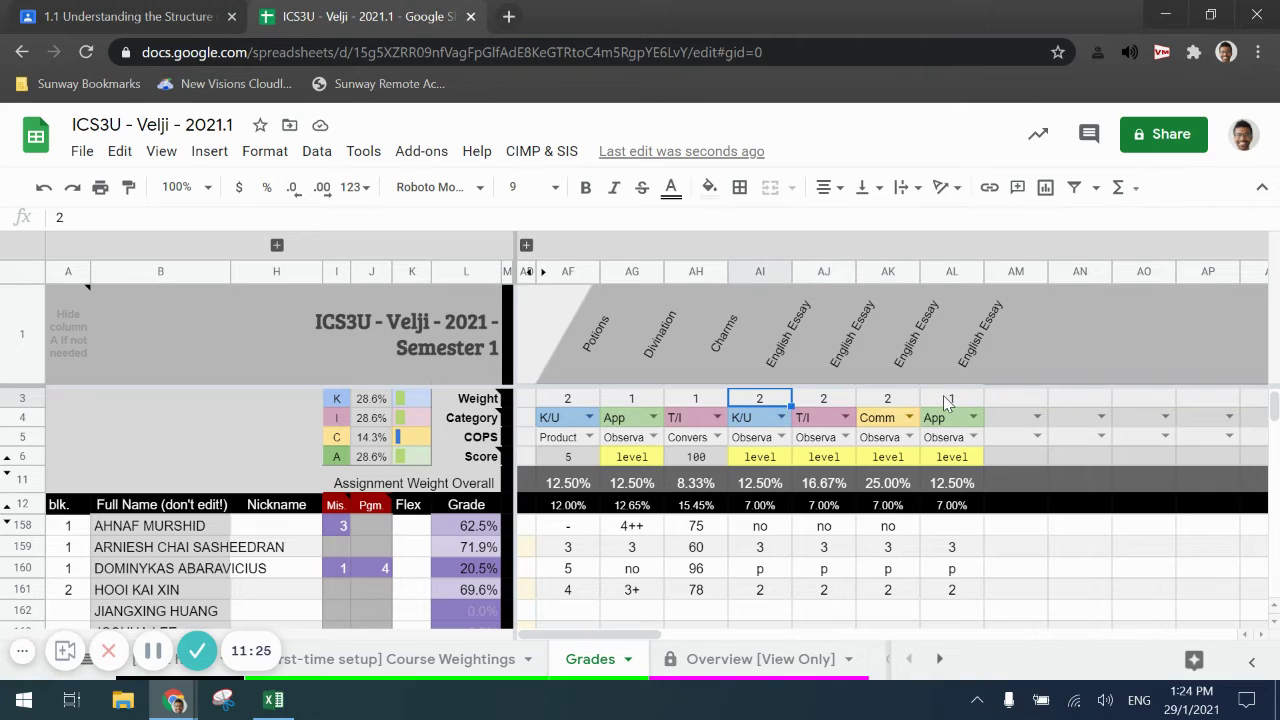
{"action": "left_click", "coordinate": [946, 401]}
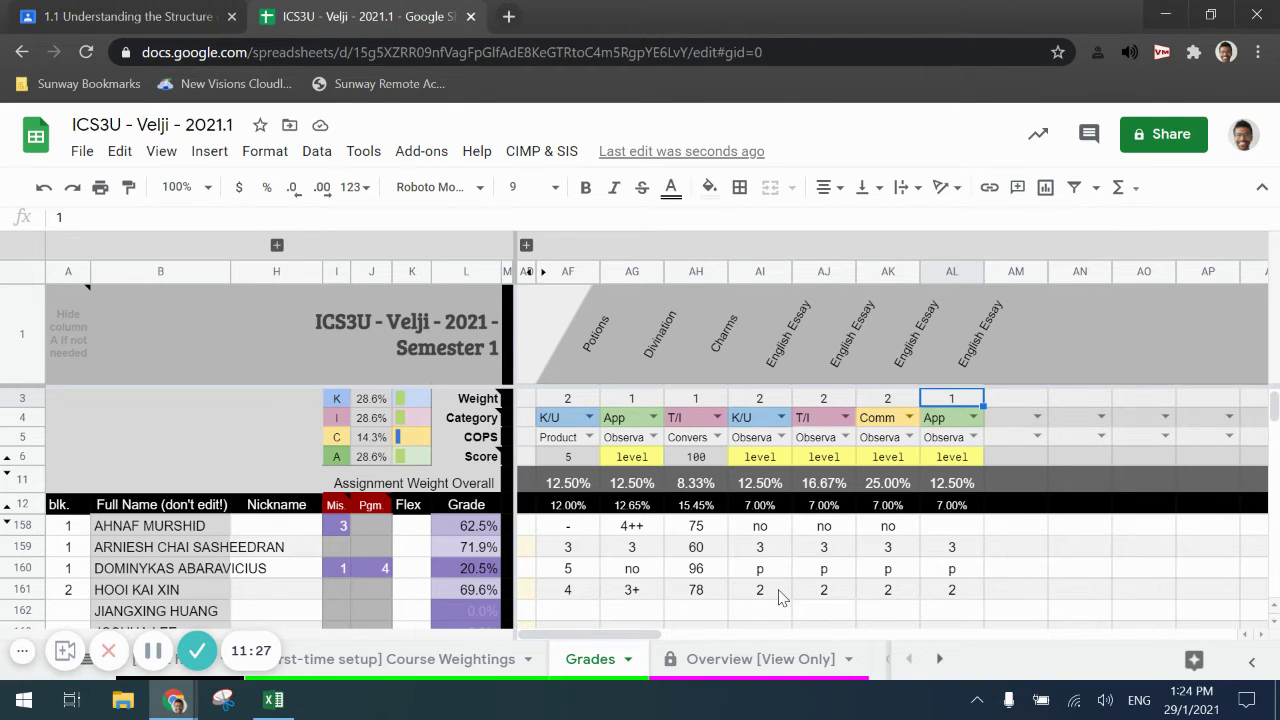
{"action": "left_click", "coordinate": [765, 403]}
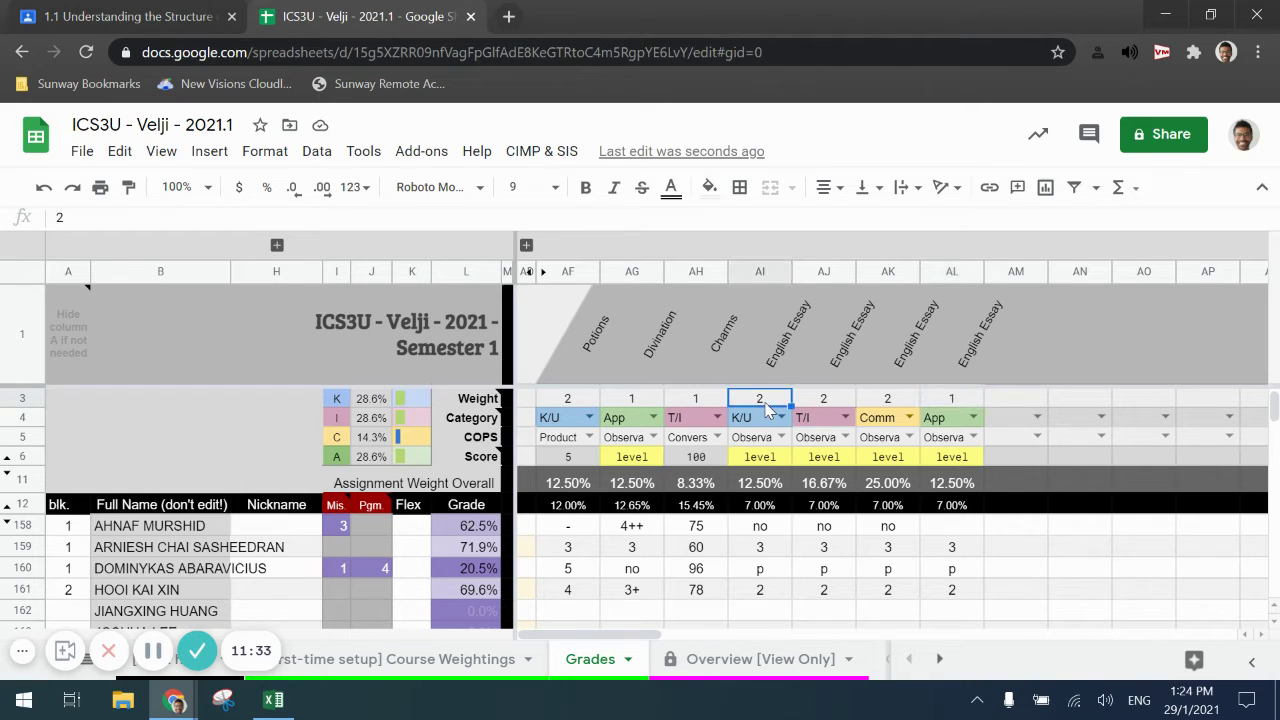
- Examine the category, COPS type, score and overall assignment weight rows of the English Essay columns
{"action": "left_click", "coordinate": [771, 425]}
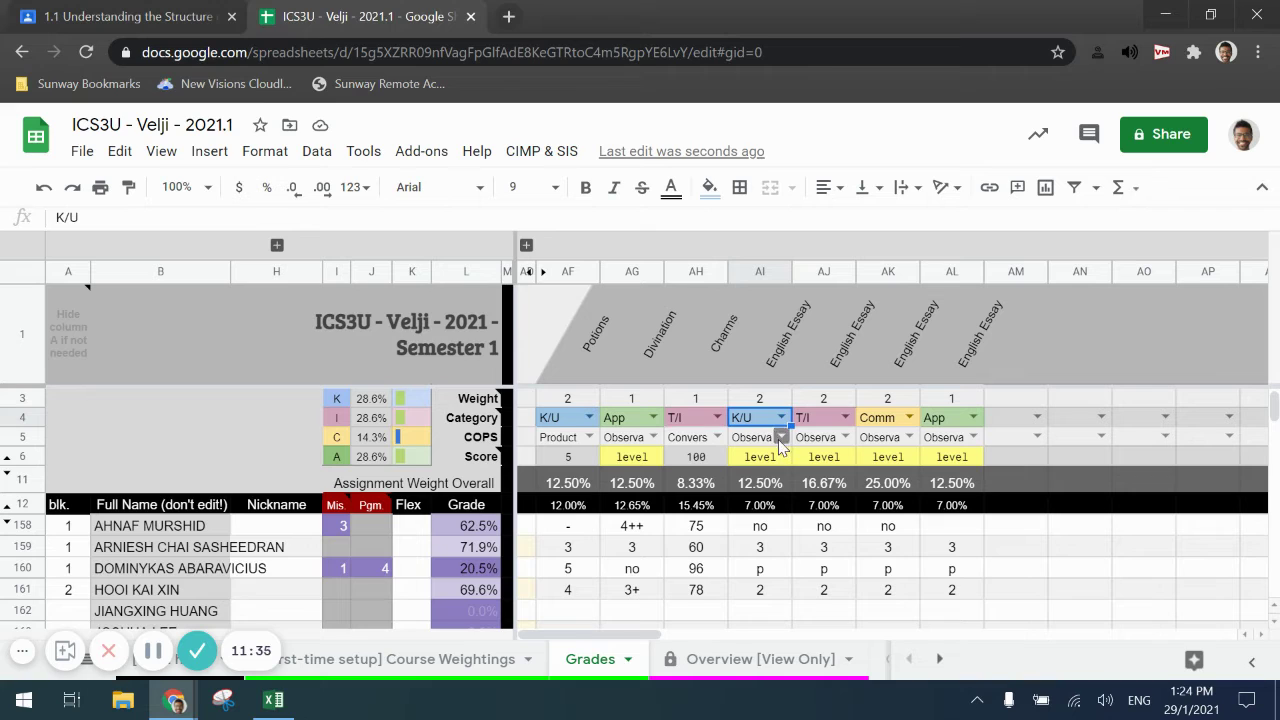
{"action": "left_click", "coordinate": [781, 438]}
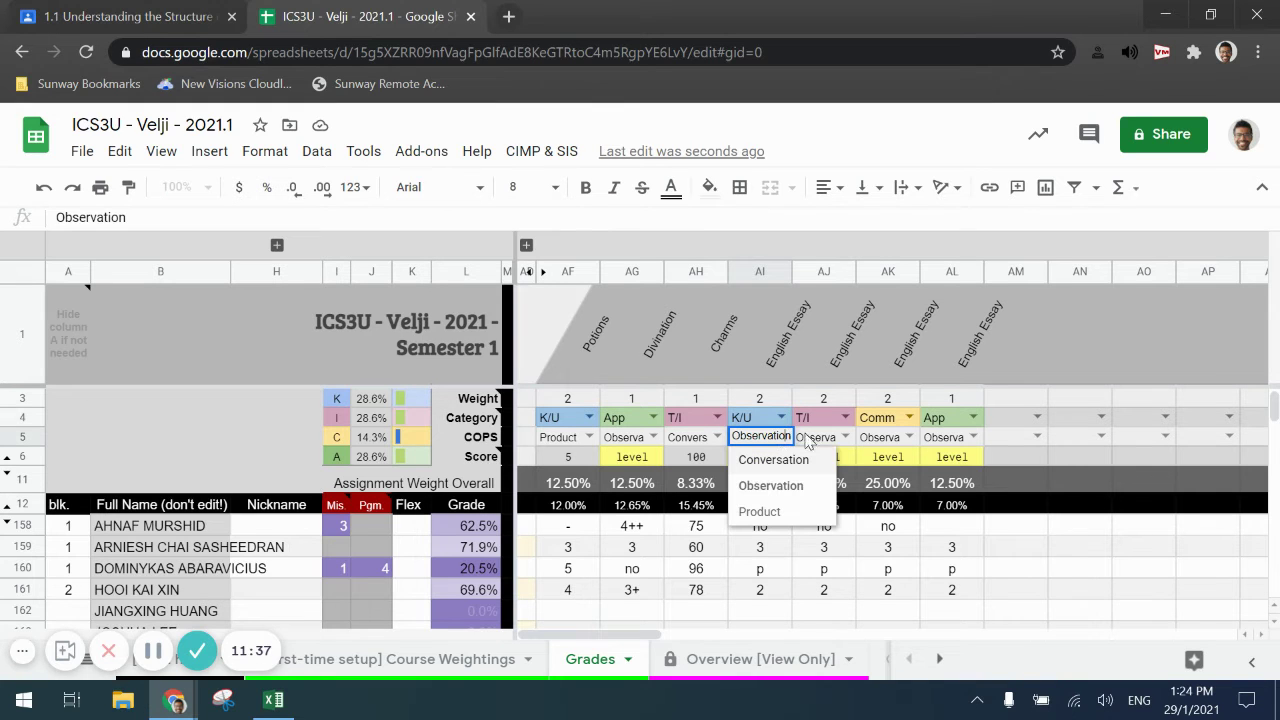
{"action": "left_click", "coordinate": [945, 443]}
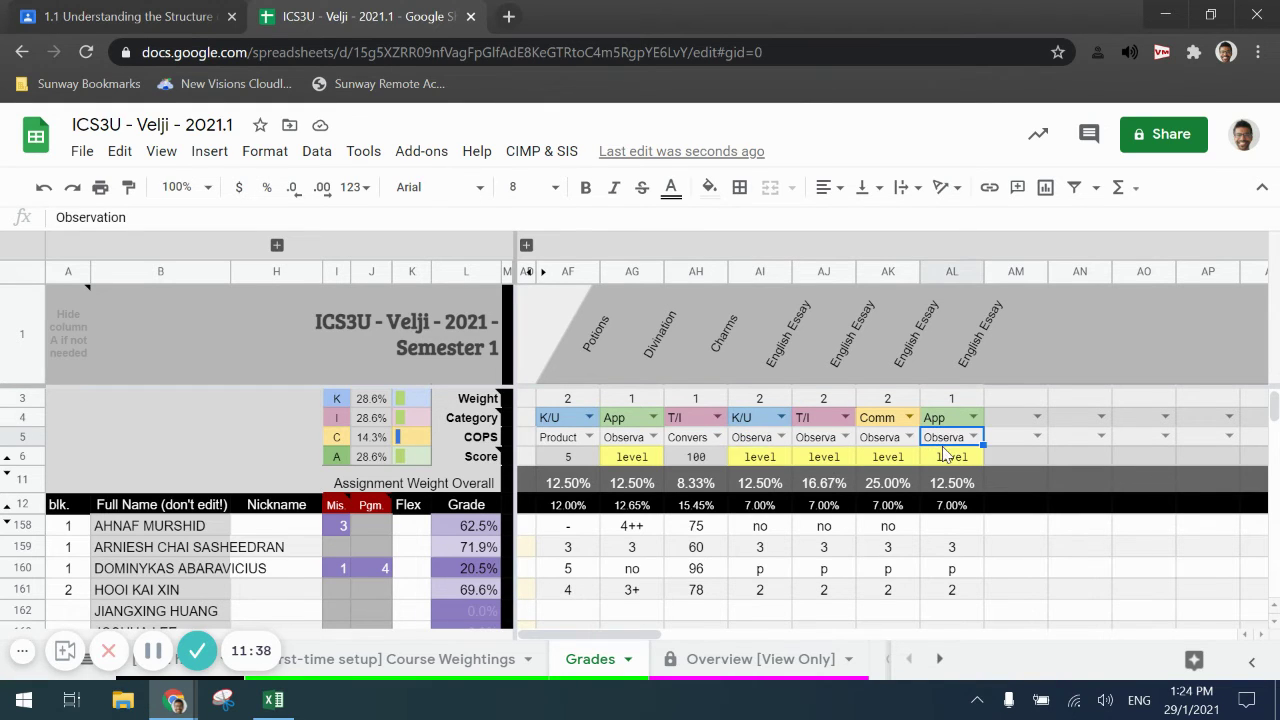
{"action": "left_click", "coordinate": [854, 461]}
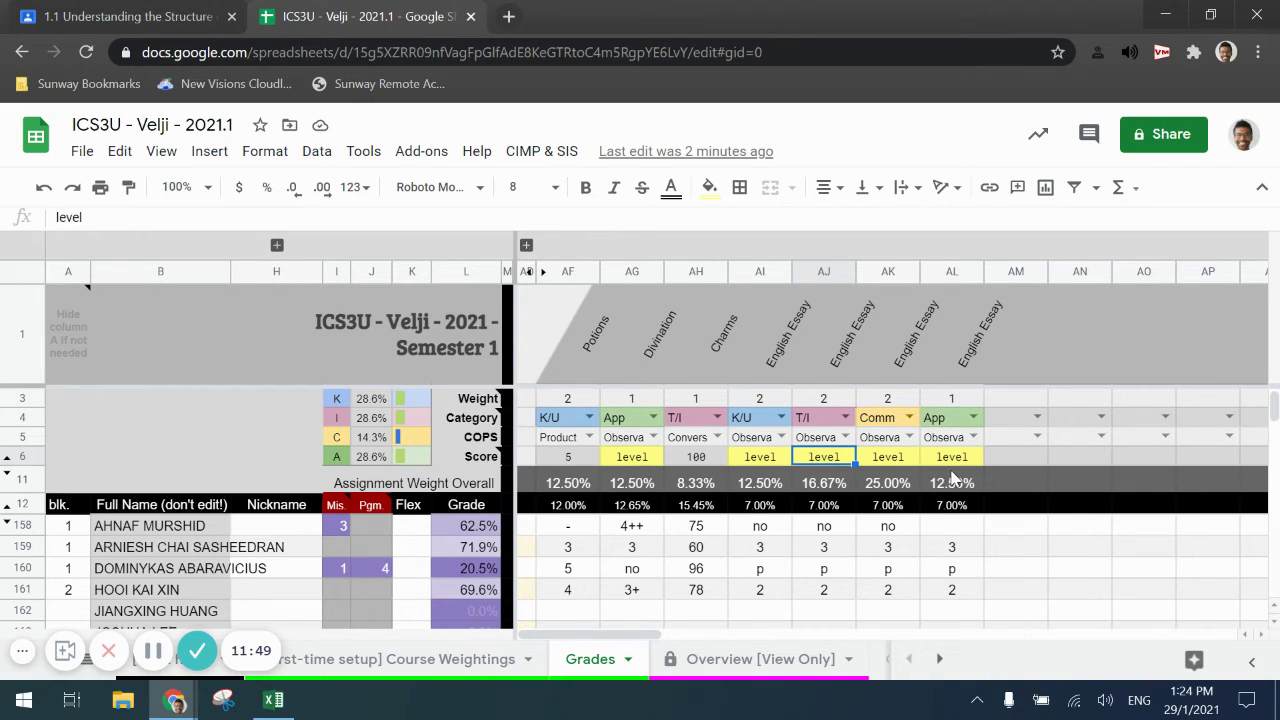
{"action": "left_click", "coordinate": [768, 485]}
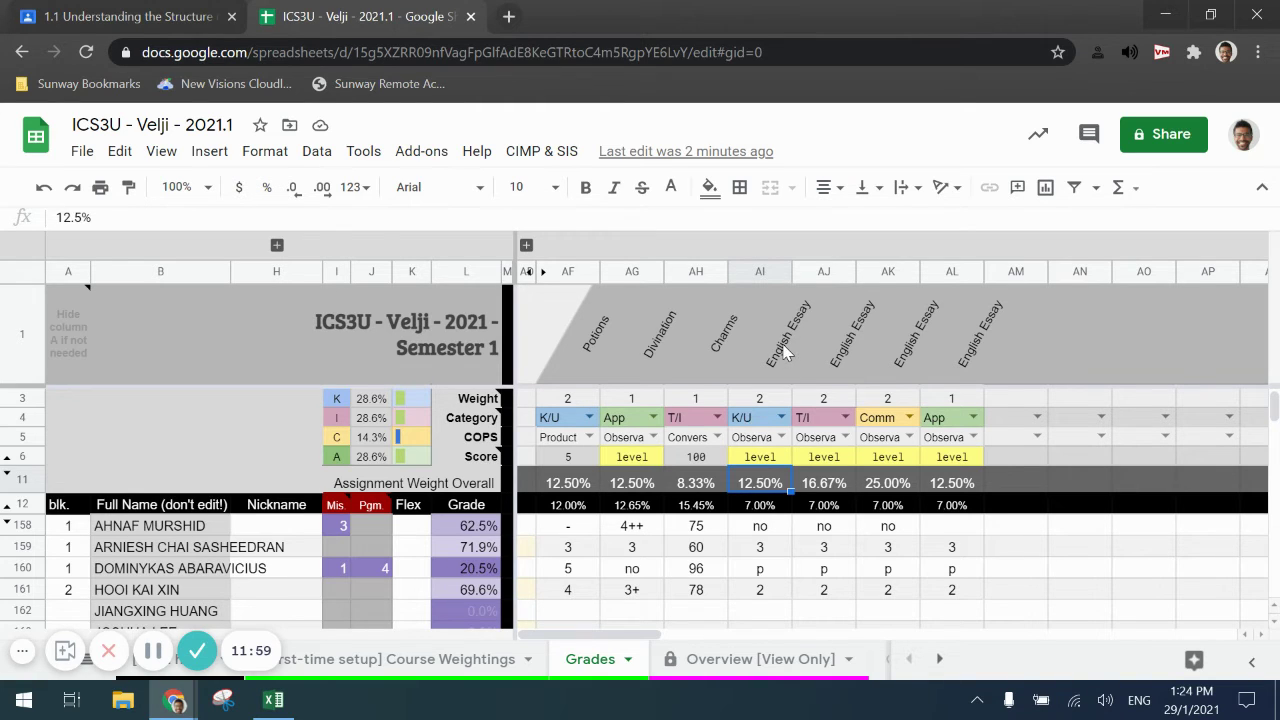
{"action": "key", "text": "Up"}
{"action": "key", "text": "Up"}
{"action": "key", "text": "Up"}
{"action": "key", "text": "Up"}
{"action": "key", "text": "Up"}
{"action": "left_click", "coordinate": [754, 486]}
{"action": "left_click", "coordinate": [759, 508]}
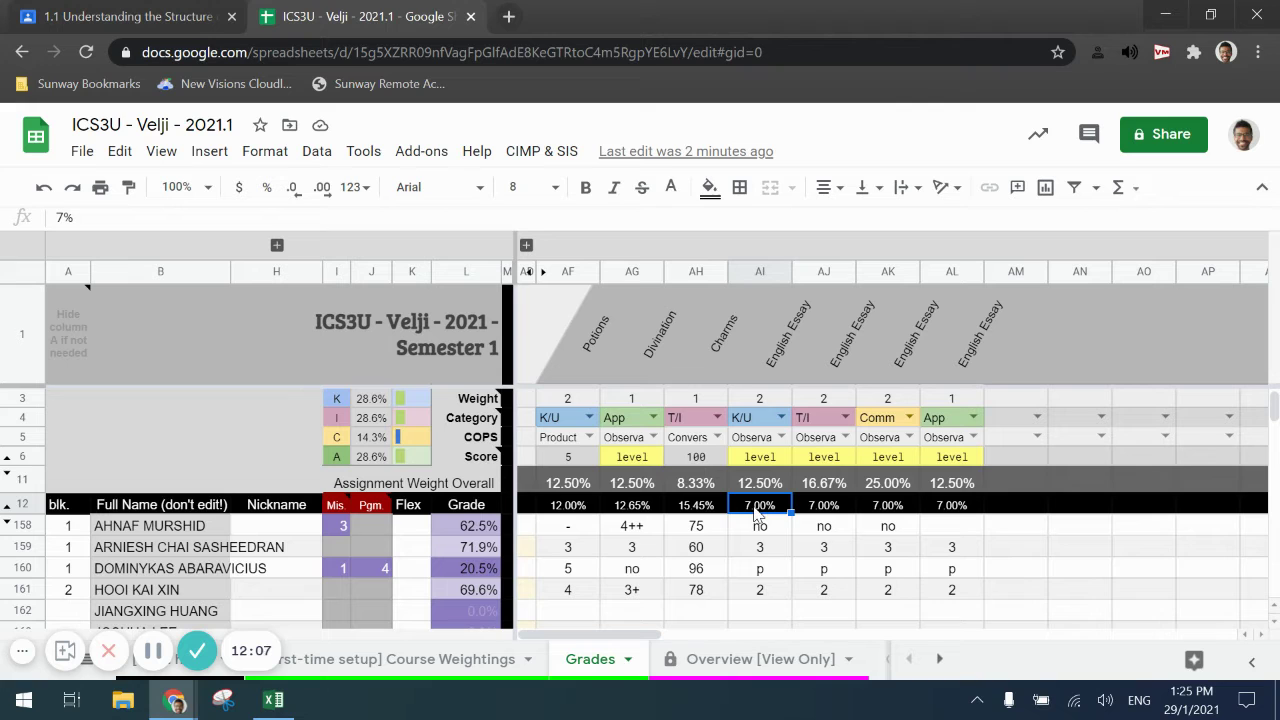
- Enter a dash as the mark for every student in rows 162 to 177 of the first English Essay column, AI
{"action": "scroll", "coordinate": [763, 560], "scroll_direction": "down", "scroll_amount": 2}
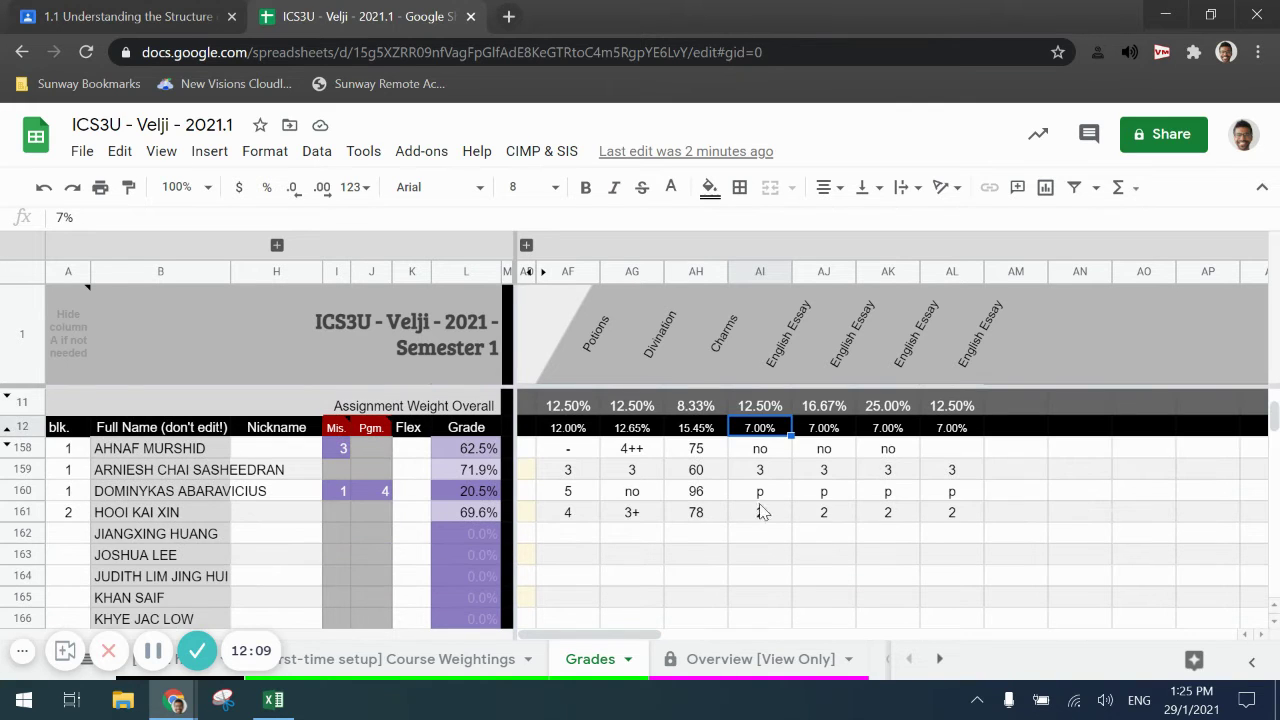
{"action": "scroll", "coordinate": [765, 530], "scroll_direction": "up", "scroll_amount": 2}
{"action": "scroll", "coordinate": [762, 505], "scroll_direction": "down", "scroll_amount": 4}
{"action": "scroll", "coordinate": [758, 490], "scroll_direction": "down", "scroll_amount": 5}
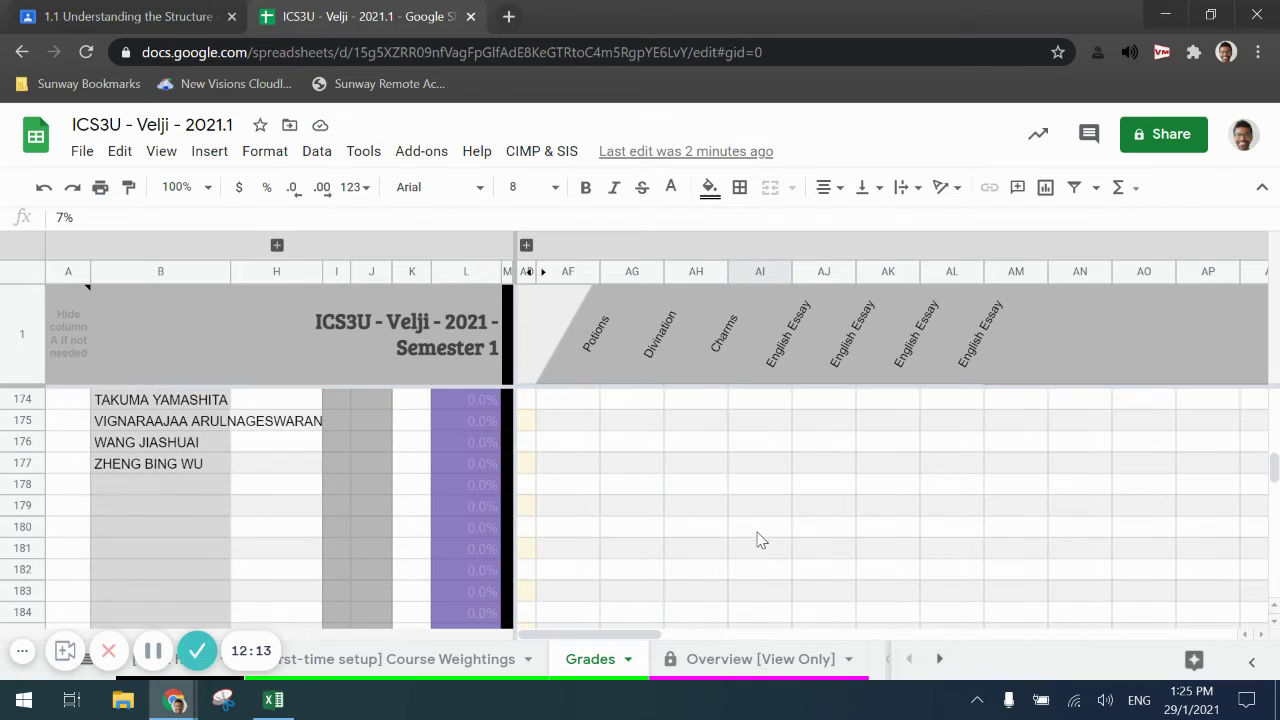
{"action": "scroll", "coordinate": [757, 537], "scroll_direction": "up", "scroll_amount": 6}
{"action": "scroll", "coordinate": [770, 490], "scroll_direction": "down", "scroll_amount": 2}
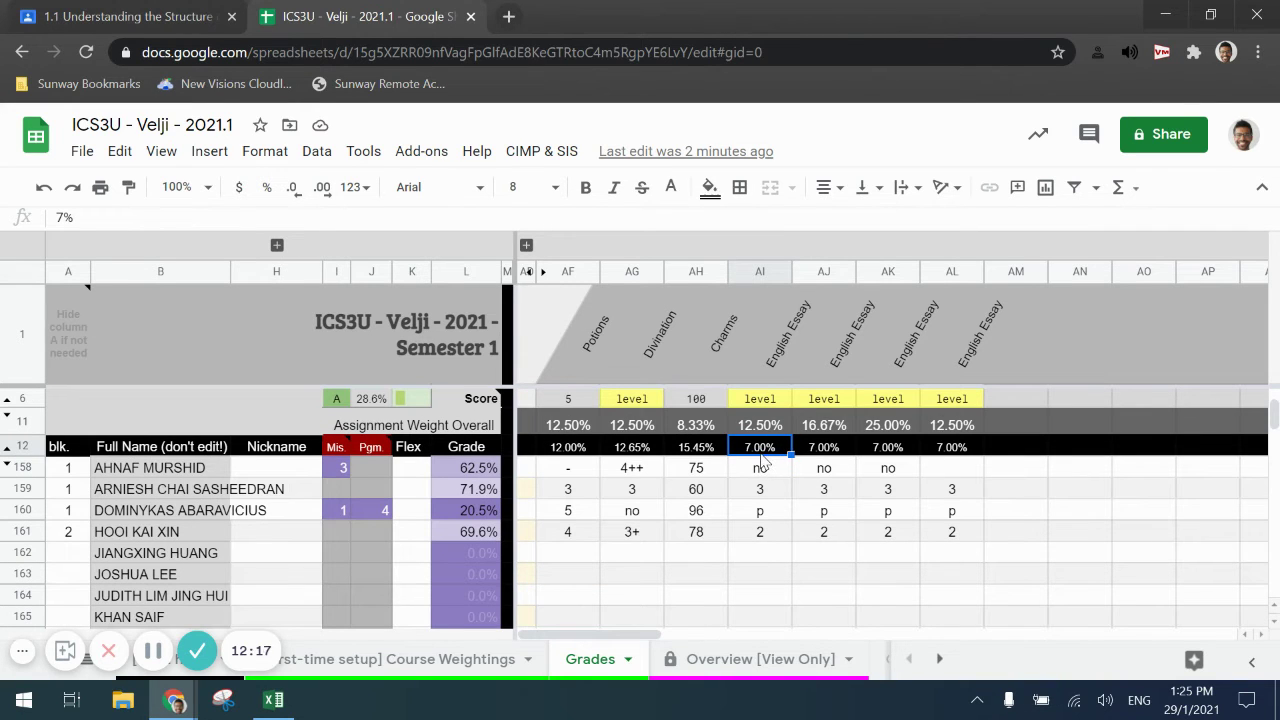
{"action": "left_click", "coordinate": [767, 555]}
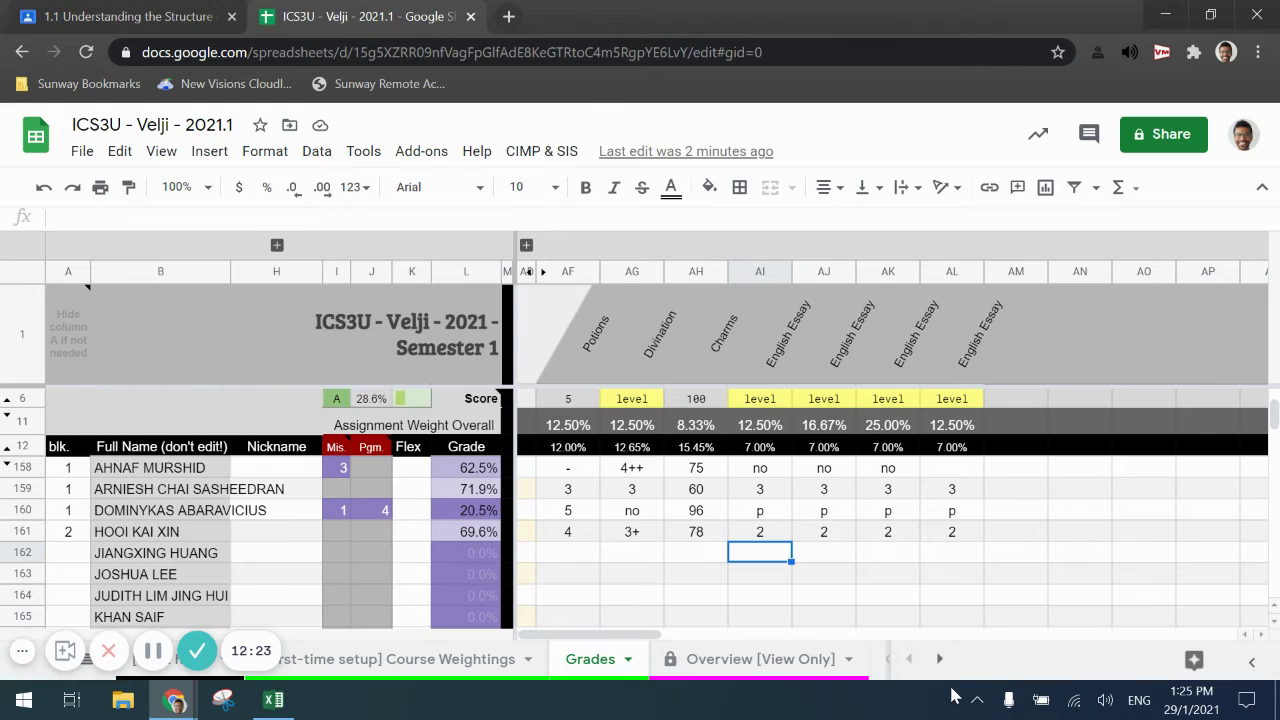
{"action": "type", "text": "-"}
{"action": "key", "text": "Return"}
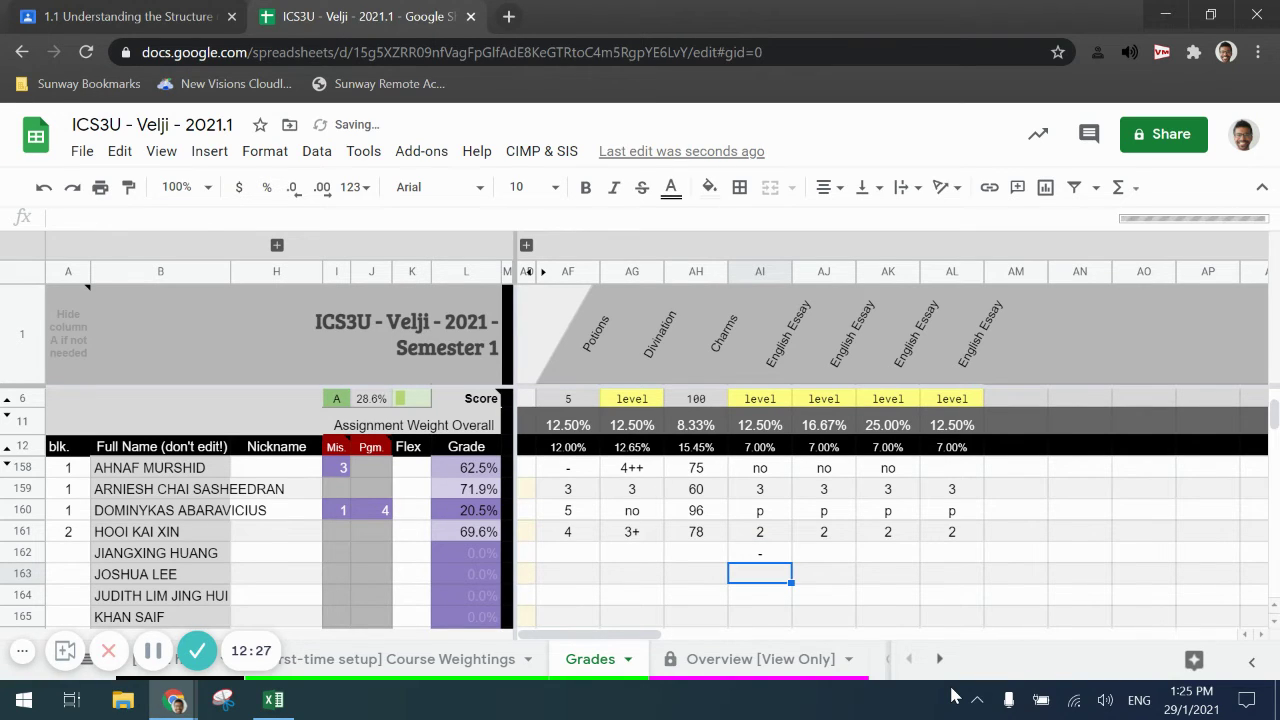
{"action": "type", "text": "-"}
{"action": "key", "text": "Return"}
{"action": "type", "text": "-"}
{"action": "key", "text": "Return"}
{"action": "type", "text": "-"}
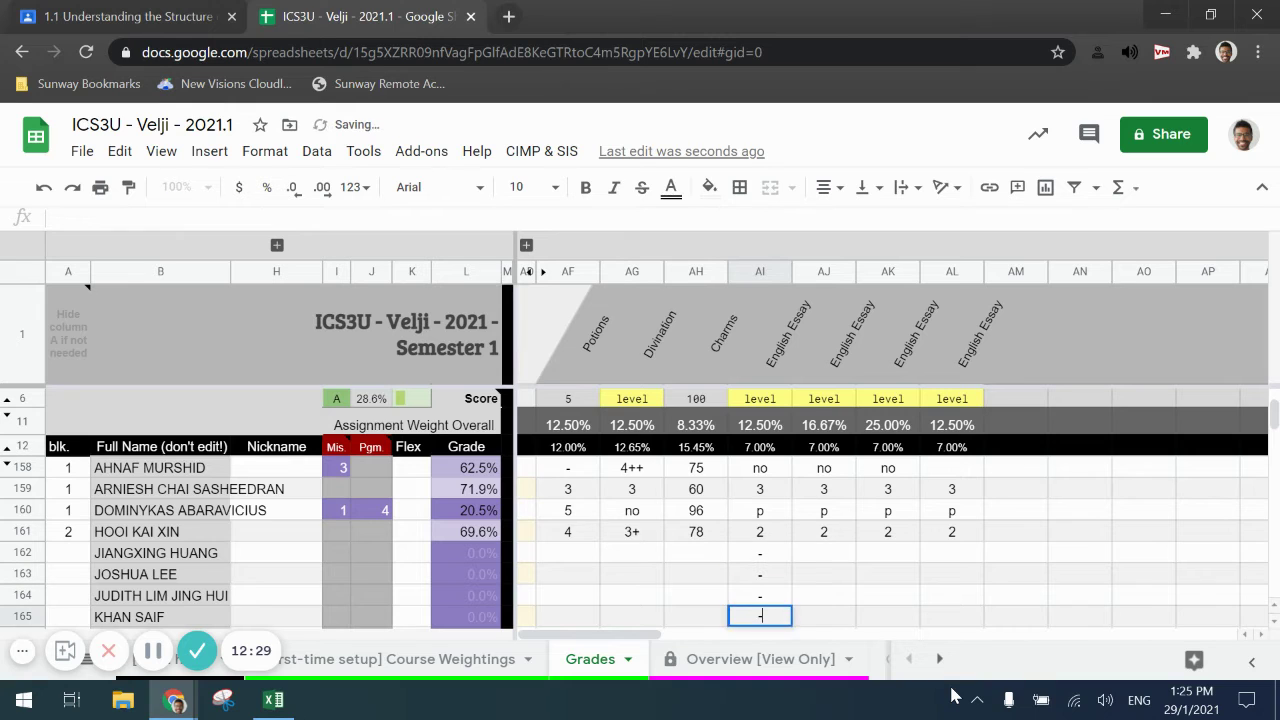
{"action": "key", "text": "Return"}
{"action": "type", "text": "-"}
{"action": "key", "text": "Return"}
{"action": "type", "text": "-"}
{"action": "key", "text": "Return"}
{"action": "type", "text": "-"}
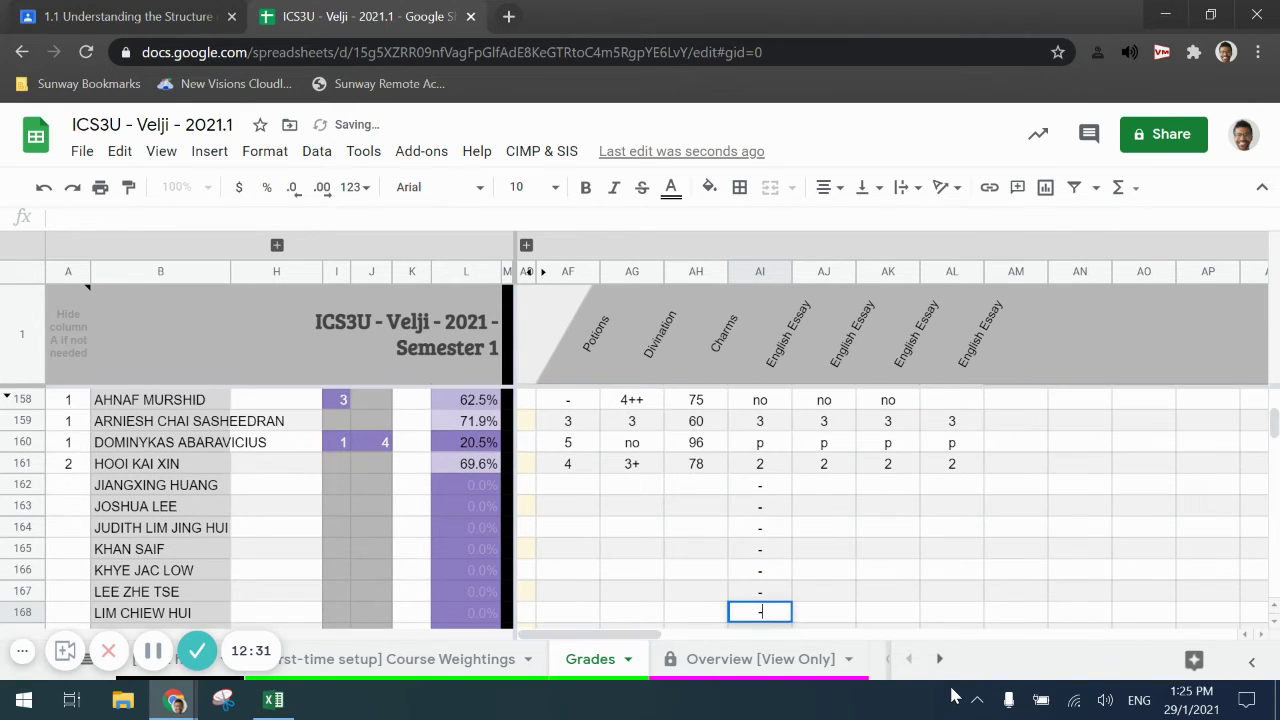
{"action": "key", "text": "Return"}
{"action": "type", "text": "-"}
{"action": "key", "text": "Return"}
{"action": "type", "text": "-"}
{"action": "key", "text": "Return"}
{"action": "type", "text": "-"}
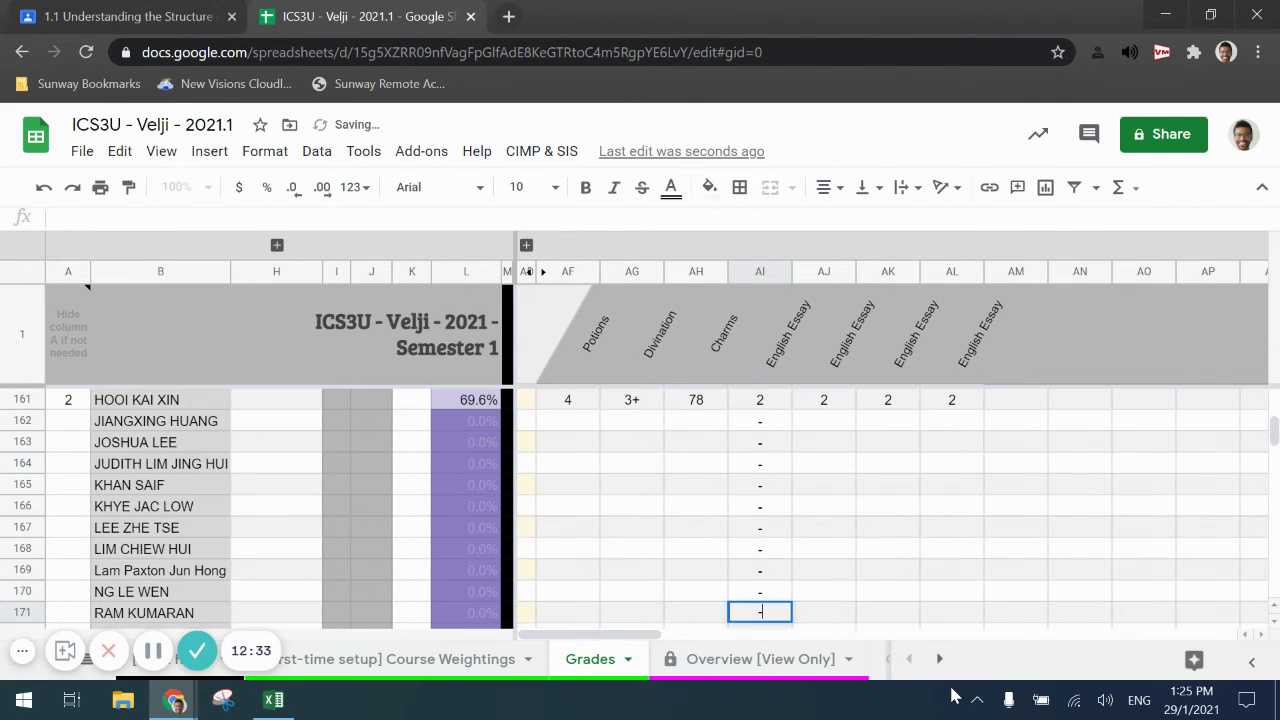
{"action": "key", "text": "Return"}
{"action": "type", "text": "-"}
{"action": "key", "text": "Return"}
{"action": "type", "text": "-"}
{"action": "key", "text": "Return"}
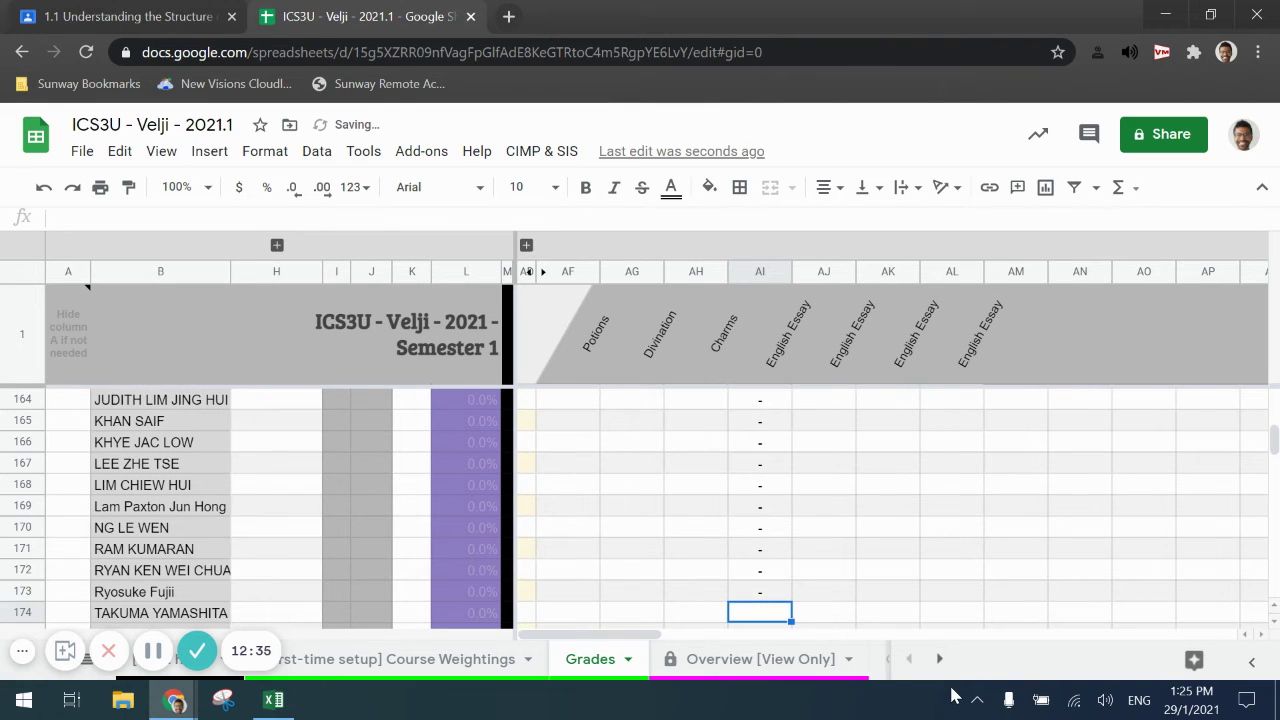
{"action": "type", "text": "-"}
{"action": "key", "text": "Return"}
{"action": "type", "text": "-"}
{"action": "key", "text": "Return"}
{"action": "type", "text": "-"}
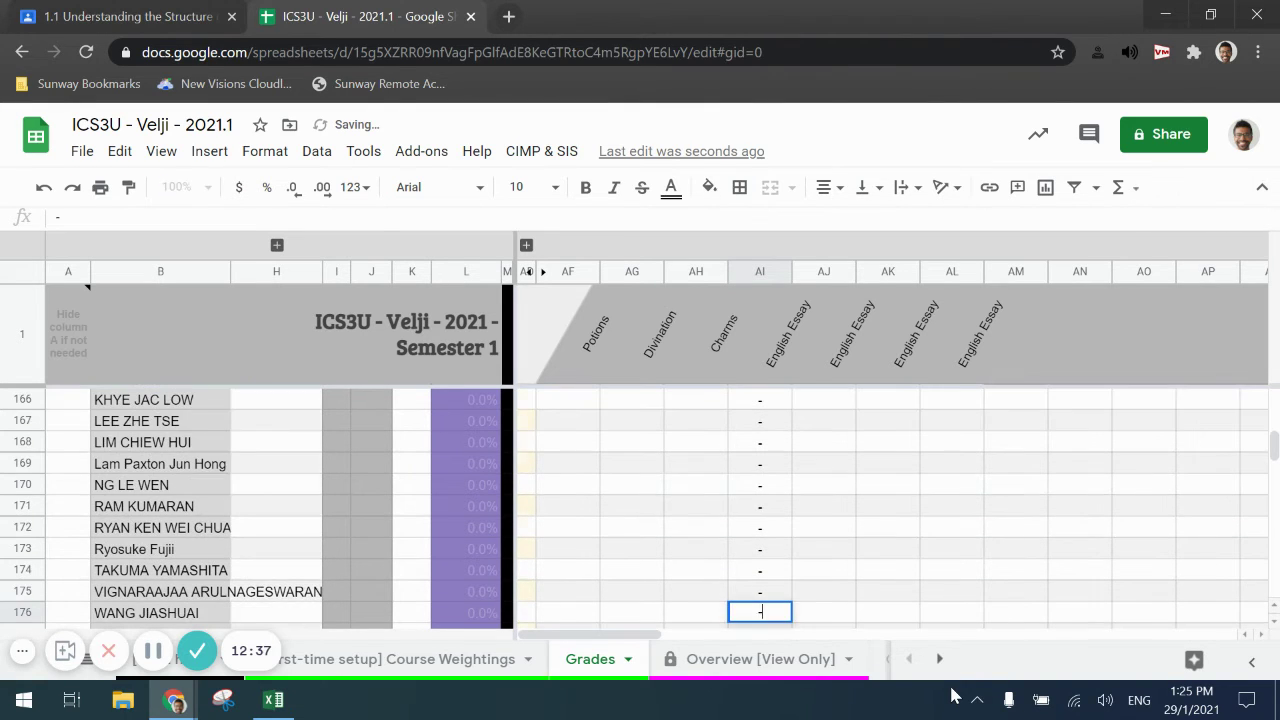
{"action": "key", "text": "Return"}
{"action": "type", "text": "-"}
{"action": "key", "text": "Return"}
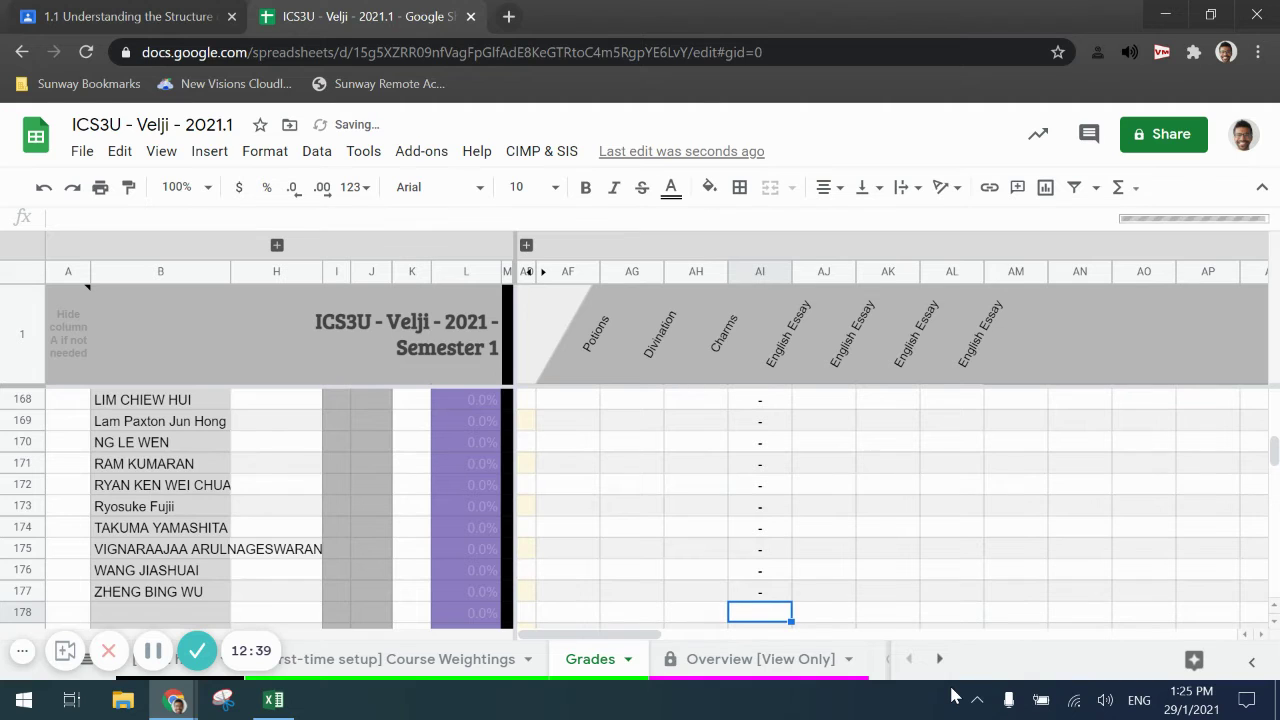
- Review the dashes entered in column AI and check the Score row, including the Potions score in AF6
{"action": "scroll", "coordinate": [908, 487], "scroll_direction": "up", "scroll_amount": 3}
{"action": "scroll", "coordinate": [908, 487], "scroll_direction": "up", "scroll_amount": 1}
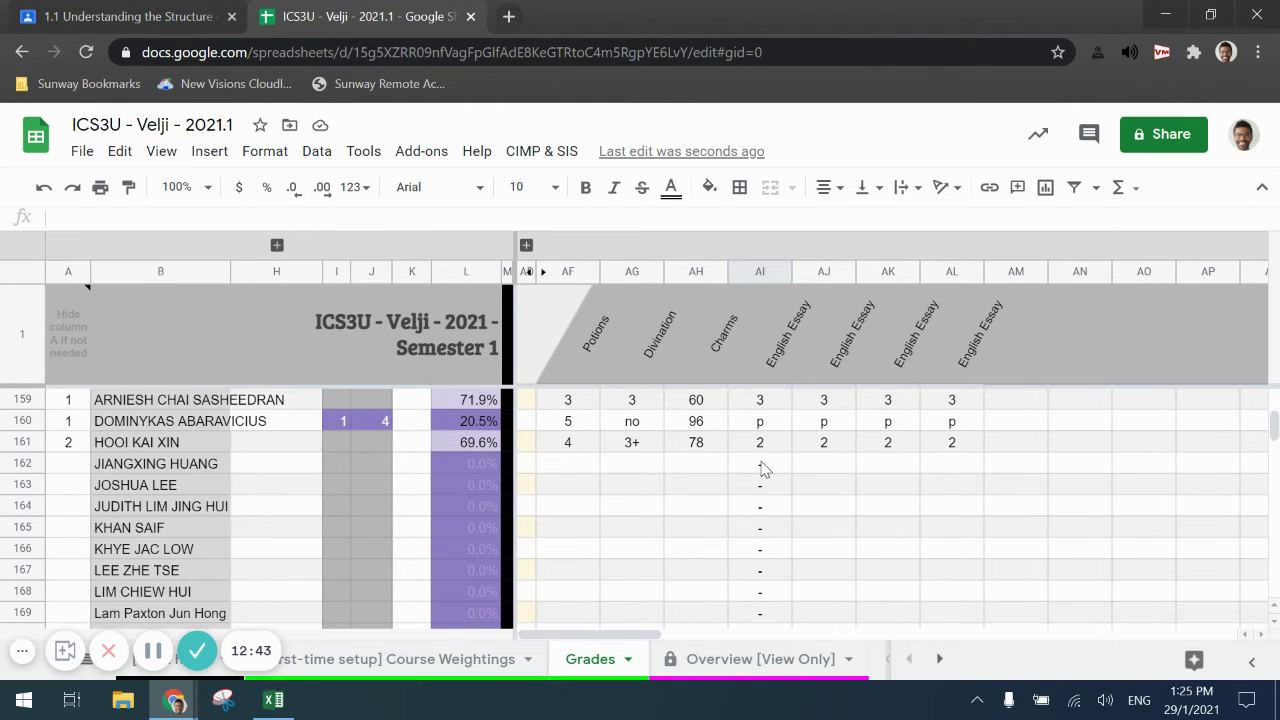
{"action": "left_click", "coordinate": [762, 466]}
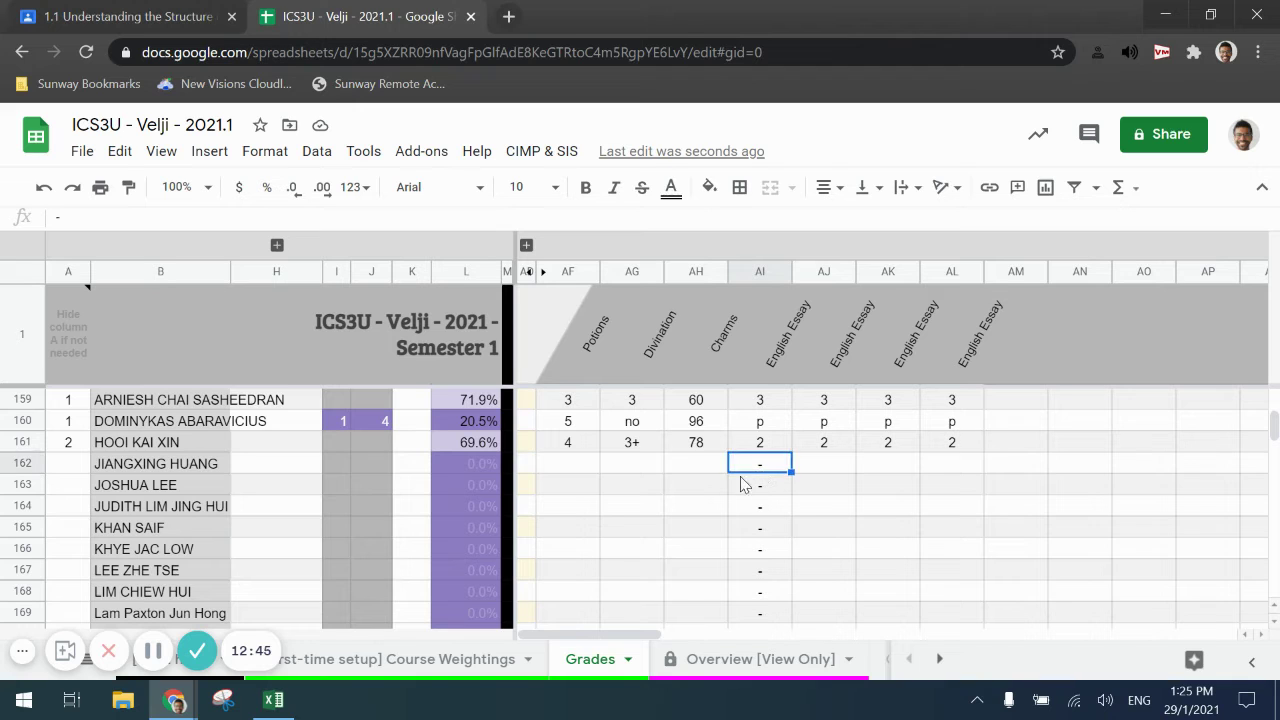
{"action": "scroll", "coordinate": [540, 495], "scroll_direction": "up", "scroll_amount": 1}
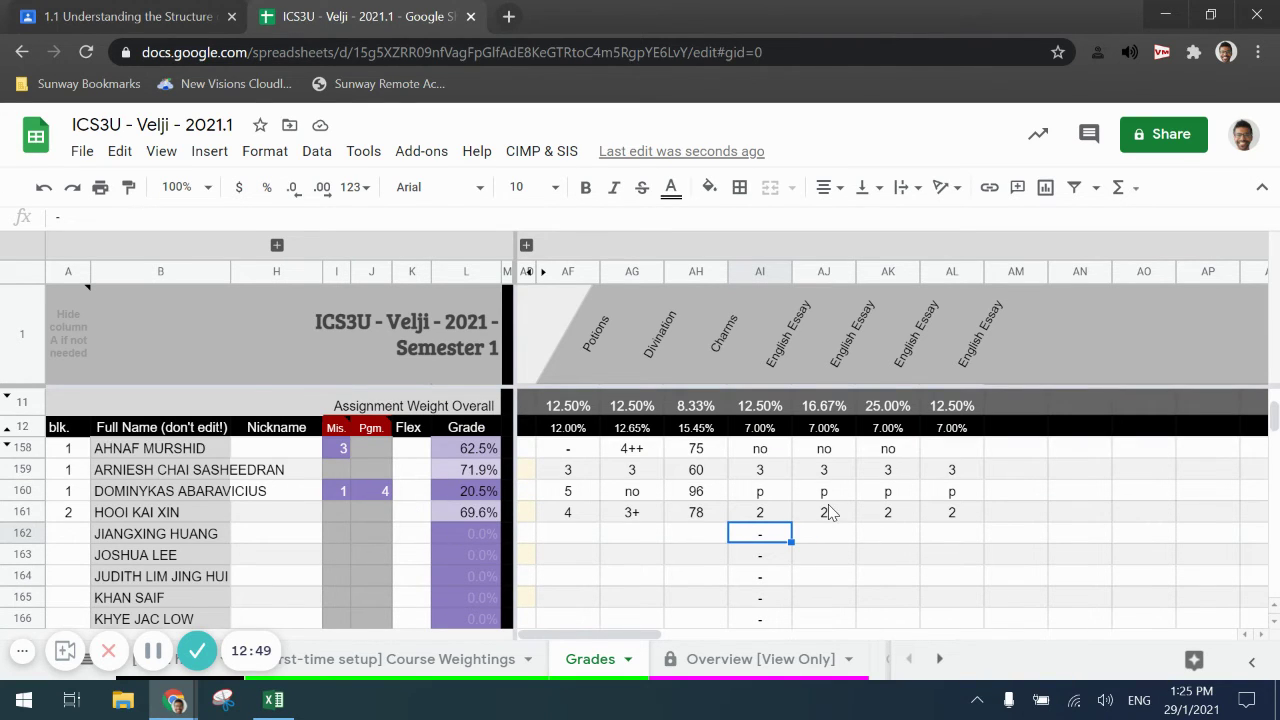
{"action": "scroll", "coordinate": [828, 504], "scroll_direction": "up", "scroll_amount": 1}
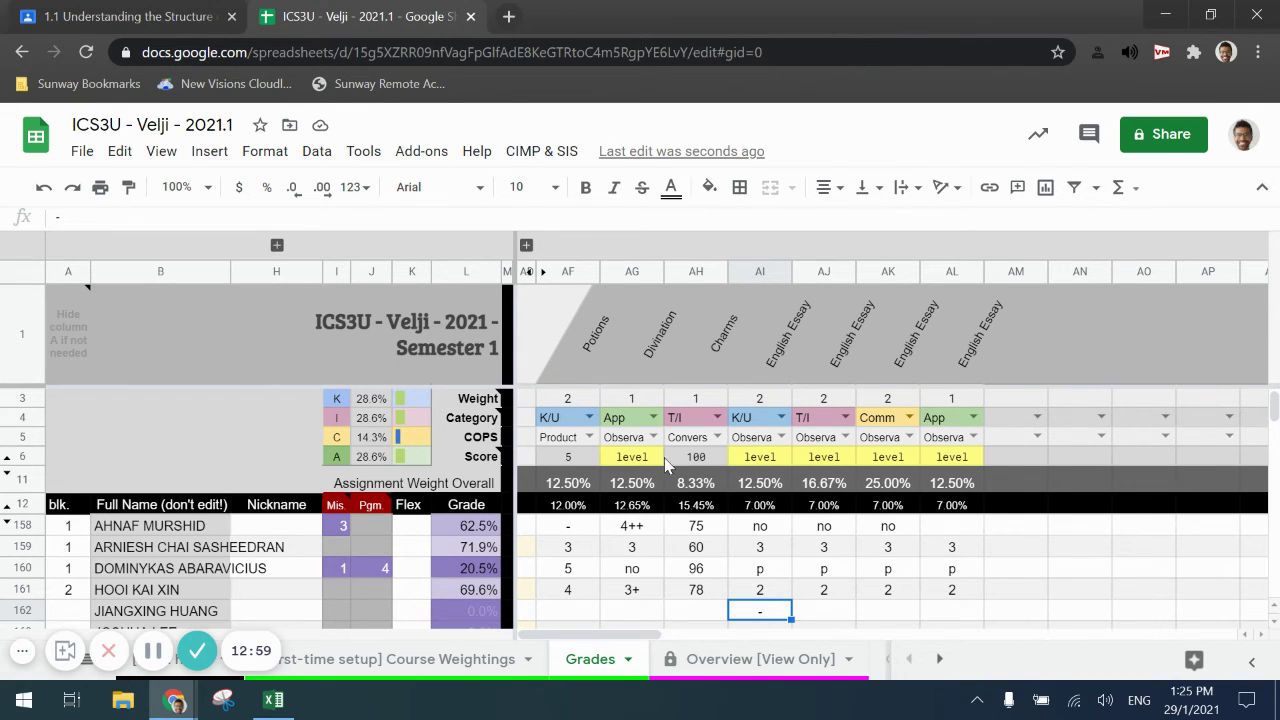
{"action": "left_click", "coordinate": [574, 456]}
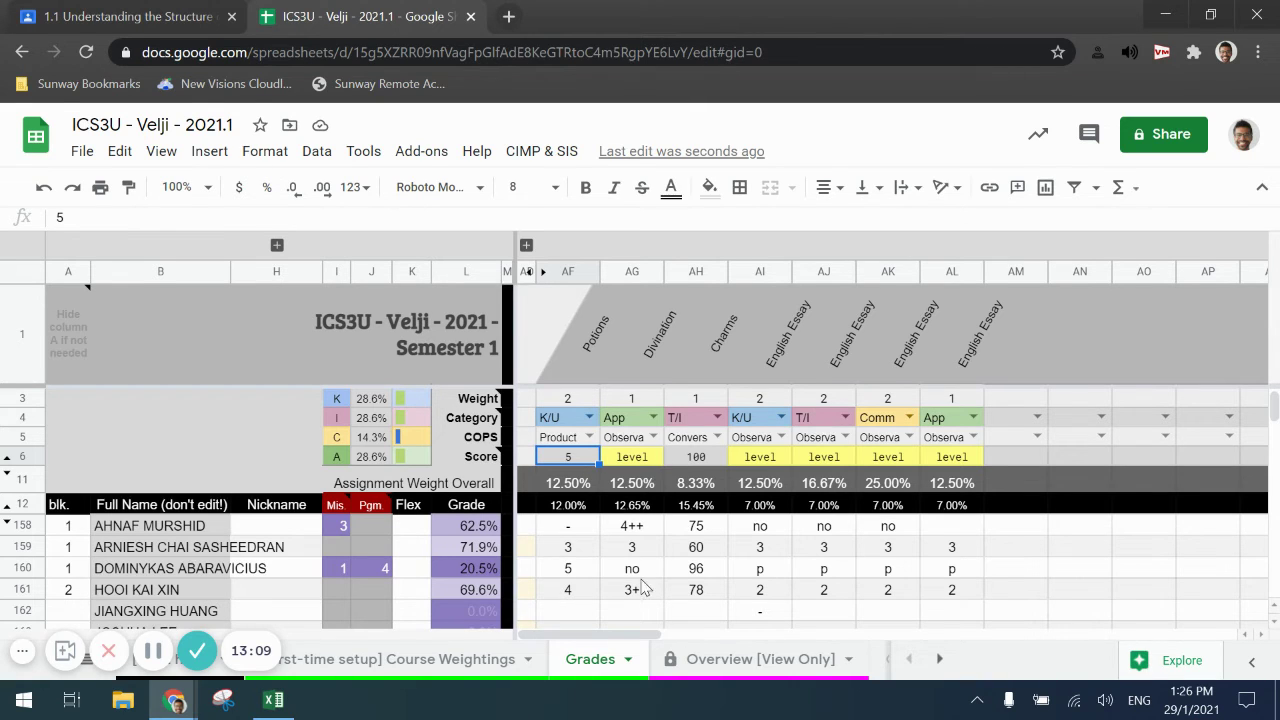
- Examine the Level to percentage conversion table in columns M and N of the Course Weightings sheet, from p up to 4++
{"action": "left_click", "coordinate": [394, 664]}
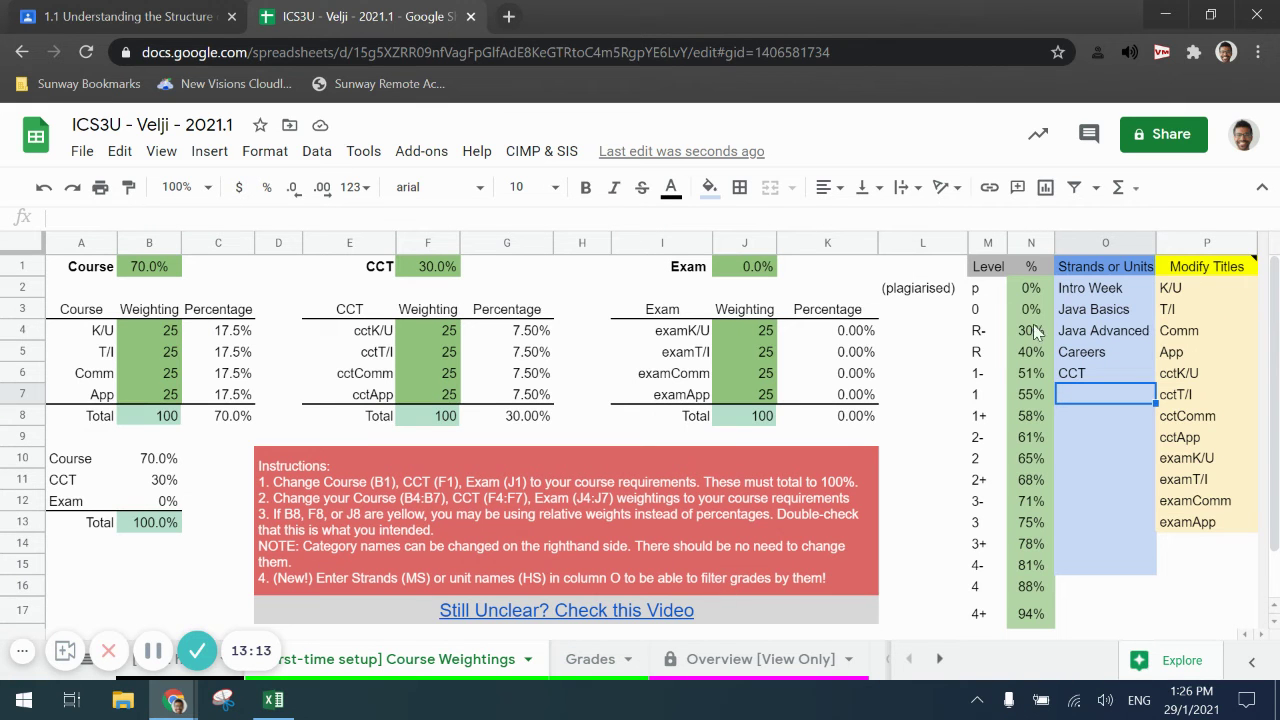
{"action": "scroll", "coordinate": [1012, 301], "scroll_direction": "down", "scroll_amount": 2}
{"action": "scroll", "coordinate": [1012, 301], "scroll_direction": "up", "scroll_amount": 2}
{"action": "scroll", "coordinate": [995, 370], "scroll_direction": "down", "scroll_amount": 1}
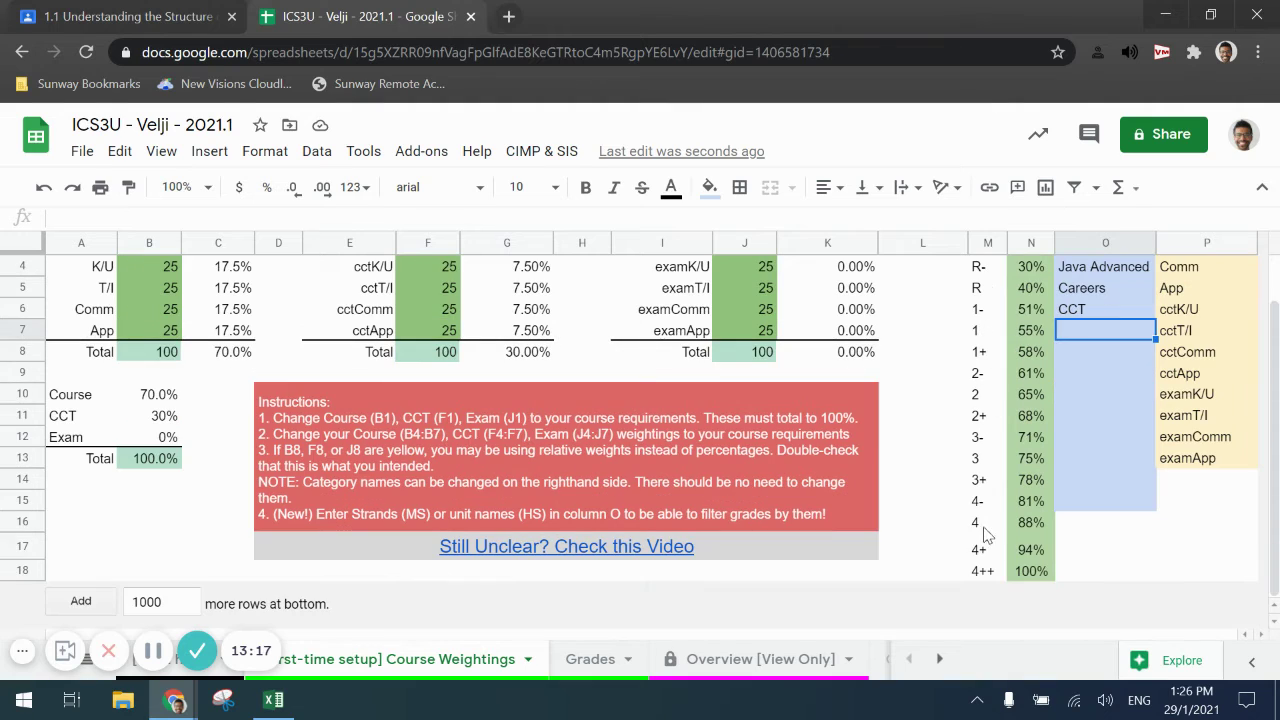
{"action": "scroll", "coordinate": [995, 555], "scroll_direction": "up", "scroll_amount": 1}
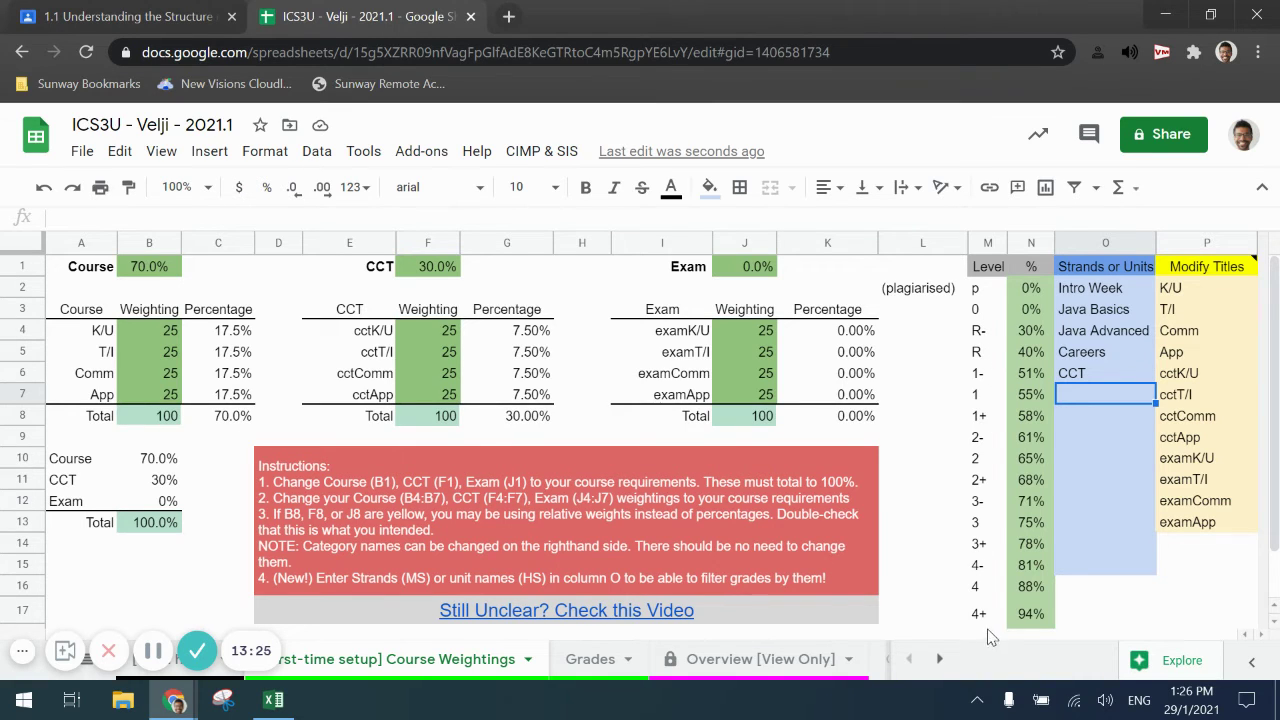
{"action": "scroll", "coordinate": [993, 638], "scroll_direction": "down", "scroll_amount": 1}
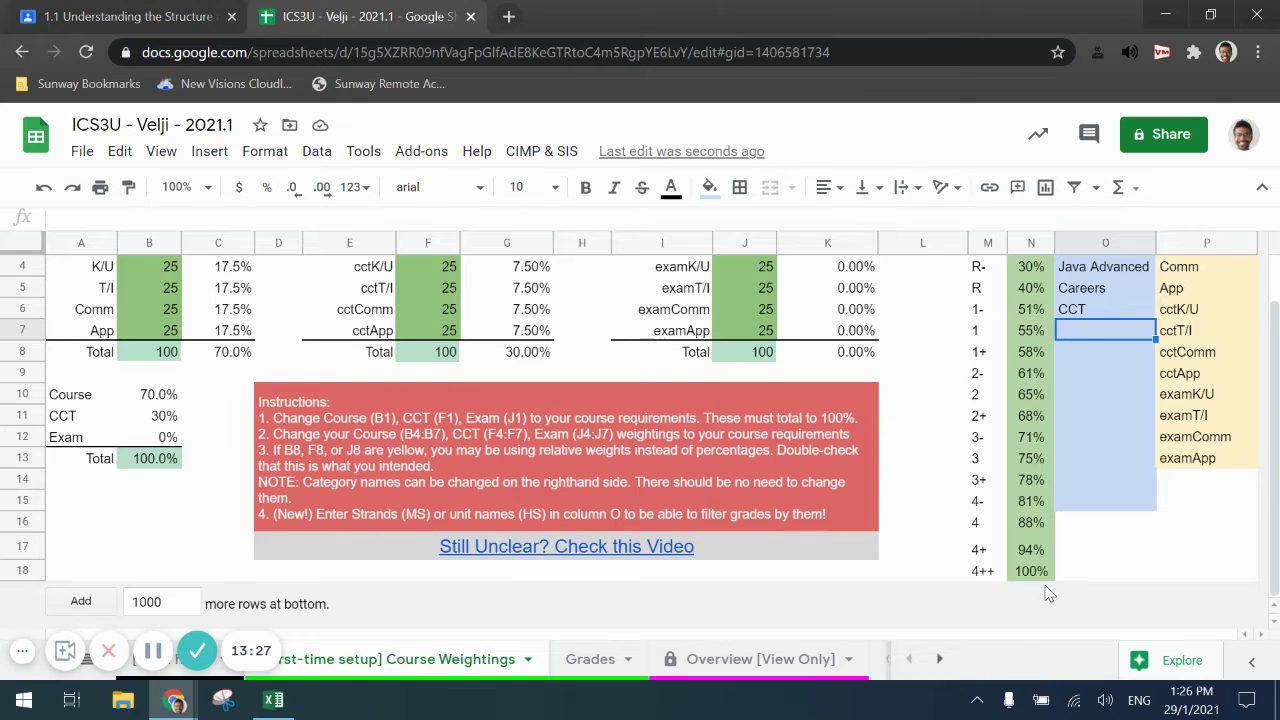
{"action": "scroll", "coordinate": [1048, 590], "scroll_direction": "up", "scroll_amount": 1}
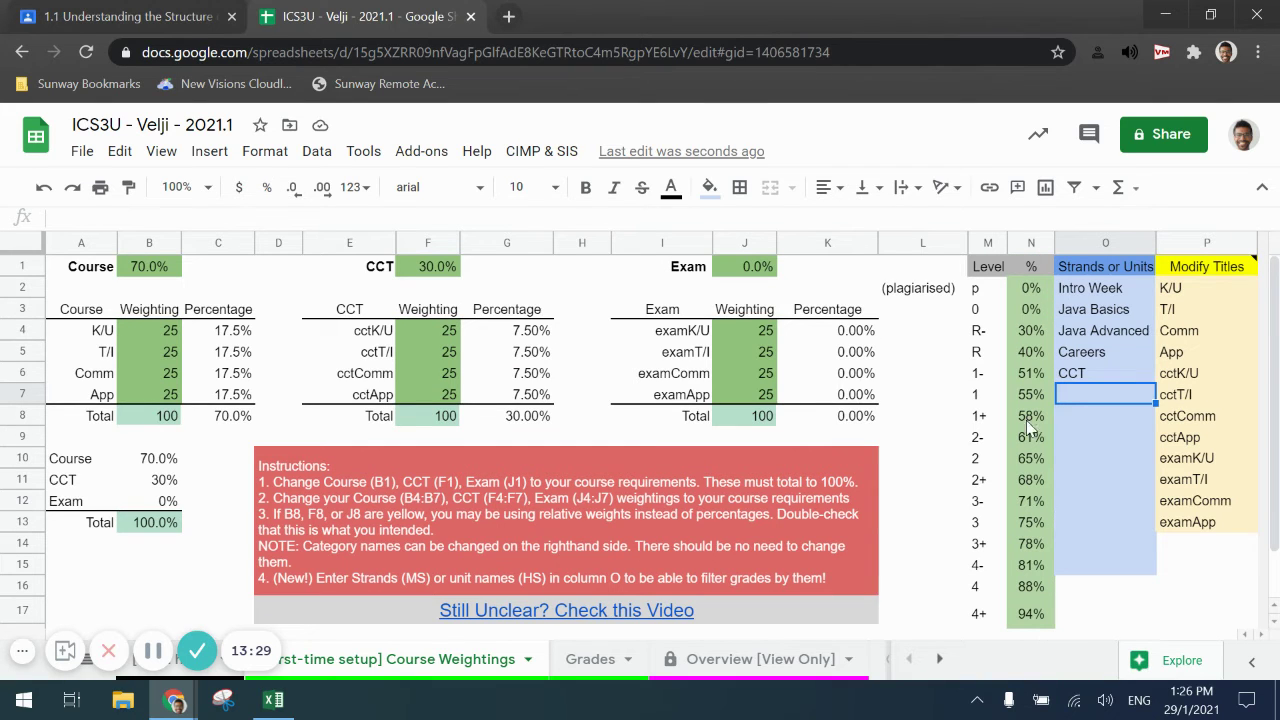
{"action": "scroll", "coordinate": [1032, 470], "scroll_direction": "down", "scroll_amount": 1}
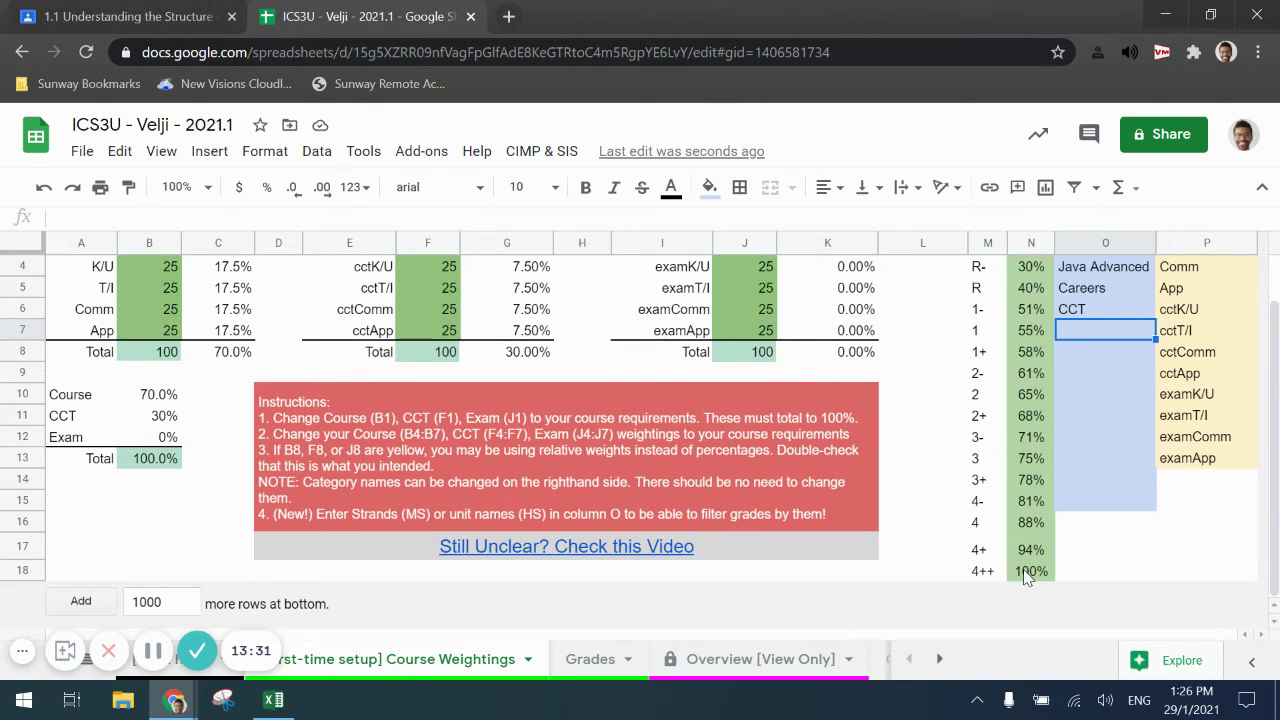
{"action": "scroll", "coordinate": [1040, 445], "scroll_direction": "up", "scroll_amount": 1}
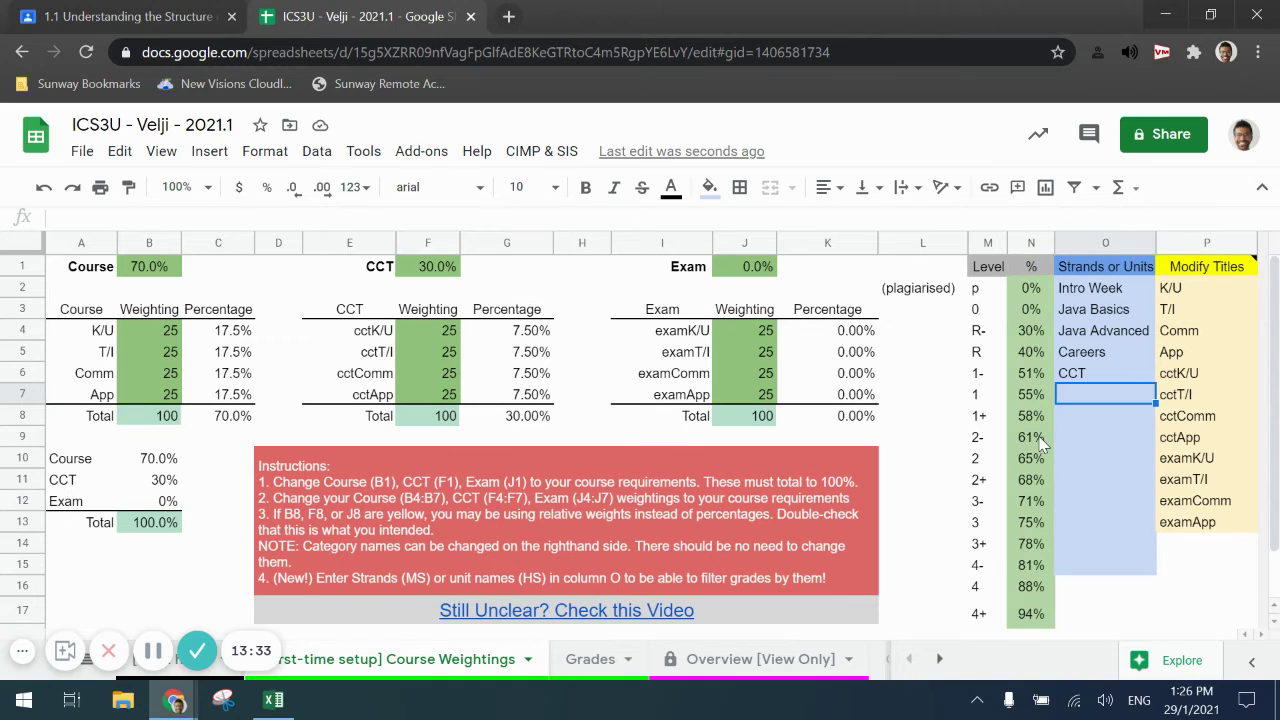
{"action": "scroll", "coordinate": [980, 410], "scroll_direction": "down", "scroll_amount": 1}
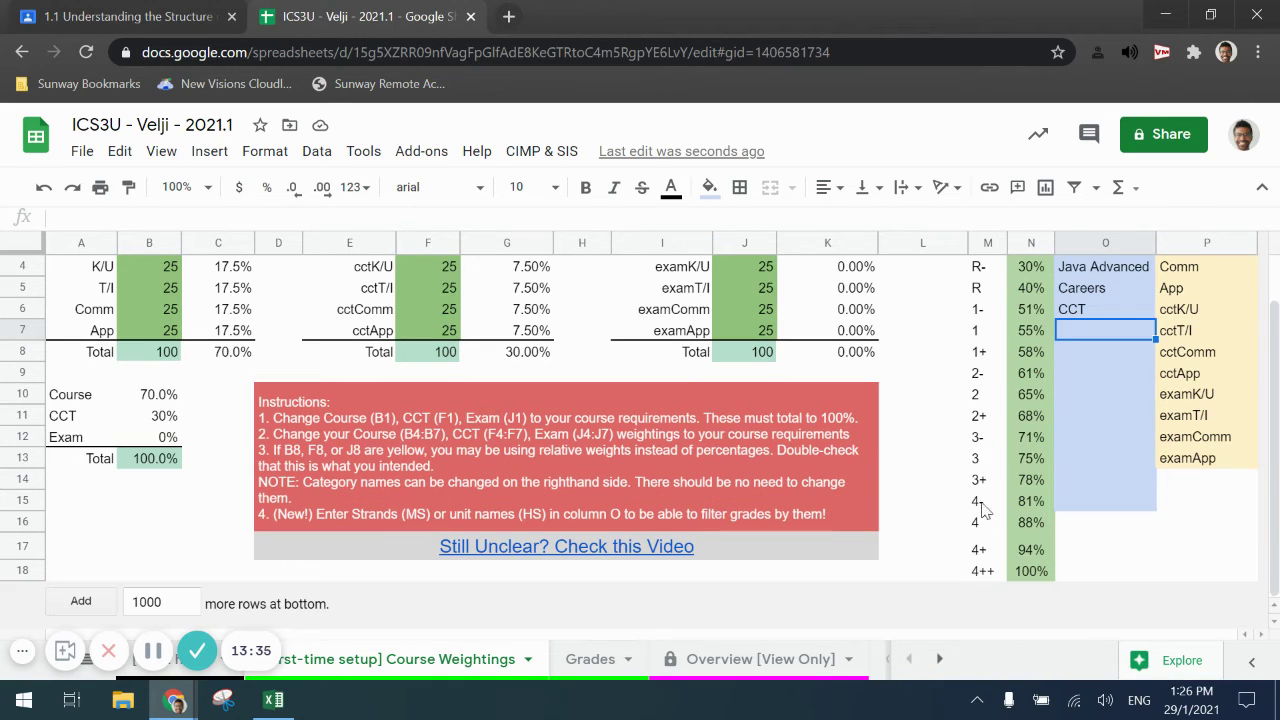
{"action": "scroll", "coordinate": [1030, 520], "scroll_direction": "up", "scroll_amount": 1}
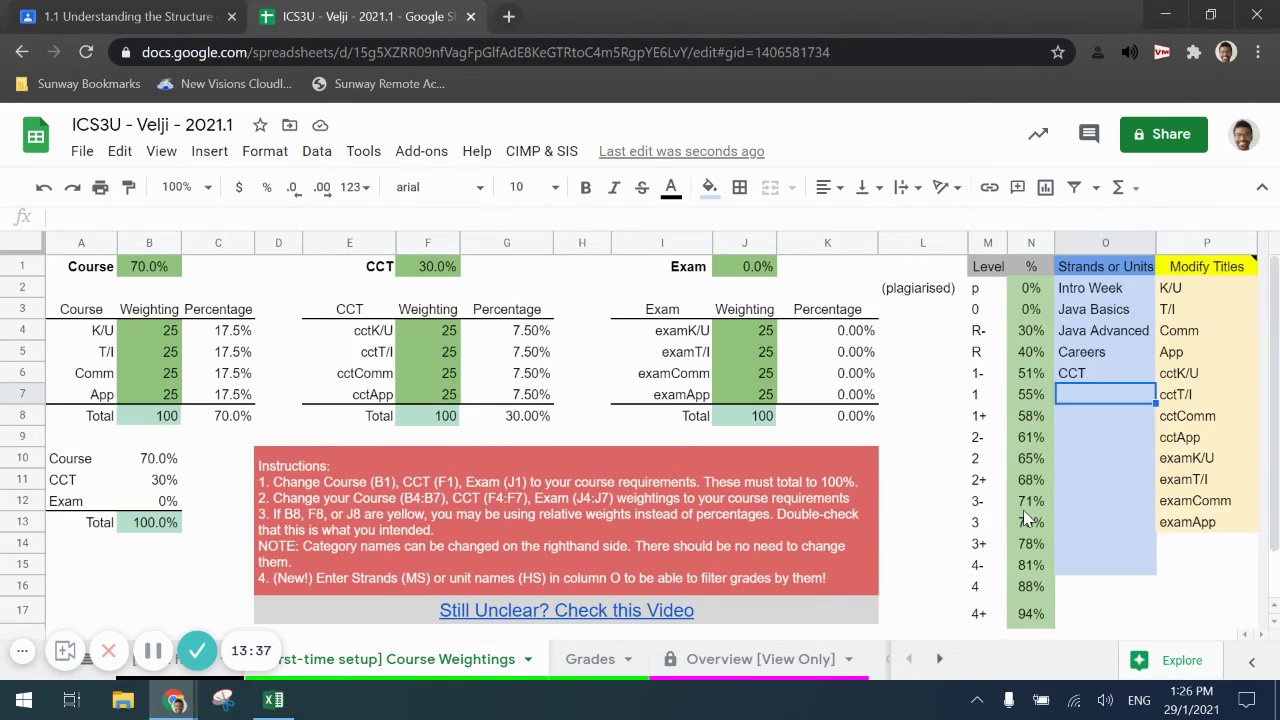
- Return to the Grades sheet and check the Score settings of the English Essay columns AL and AK against the marks below
{"action": "left_click", "coordinate": [607, 662]}
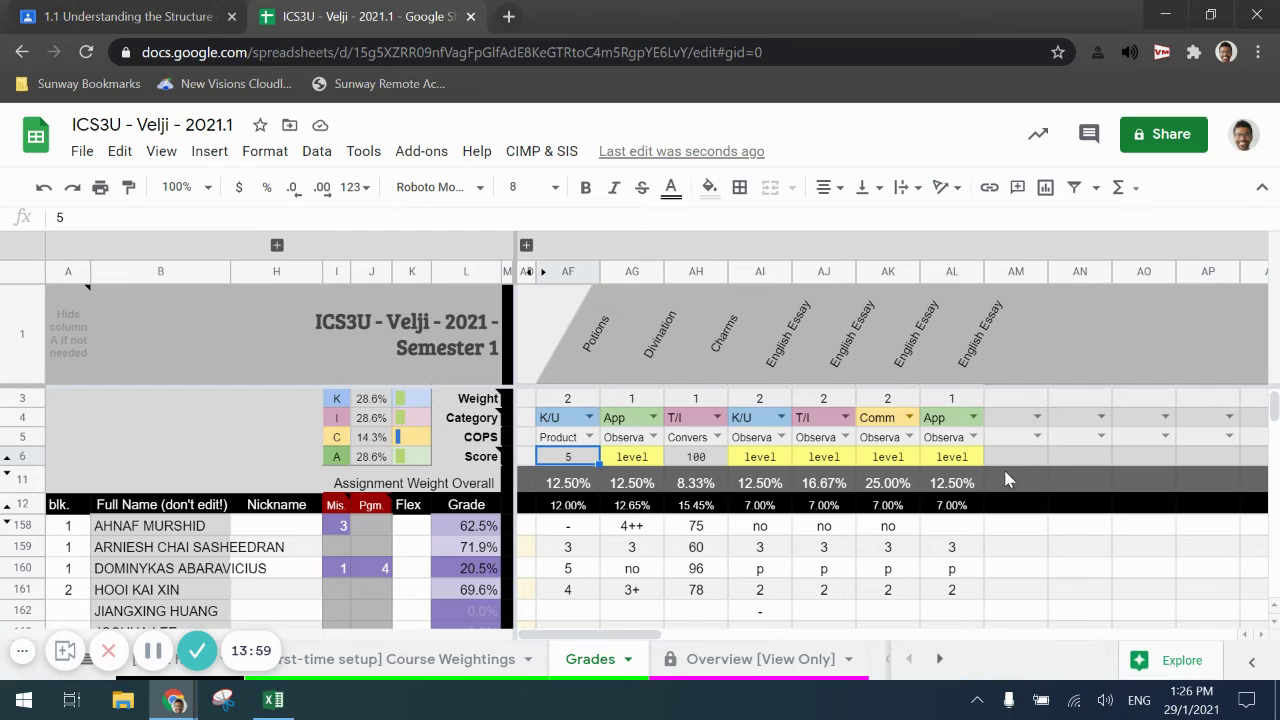
{"action": "left_click", "coordinate": [956, 457]}
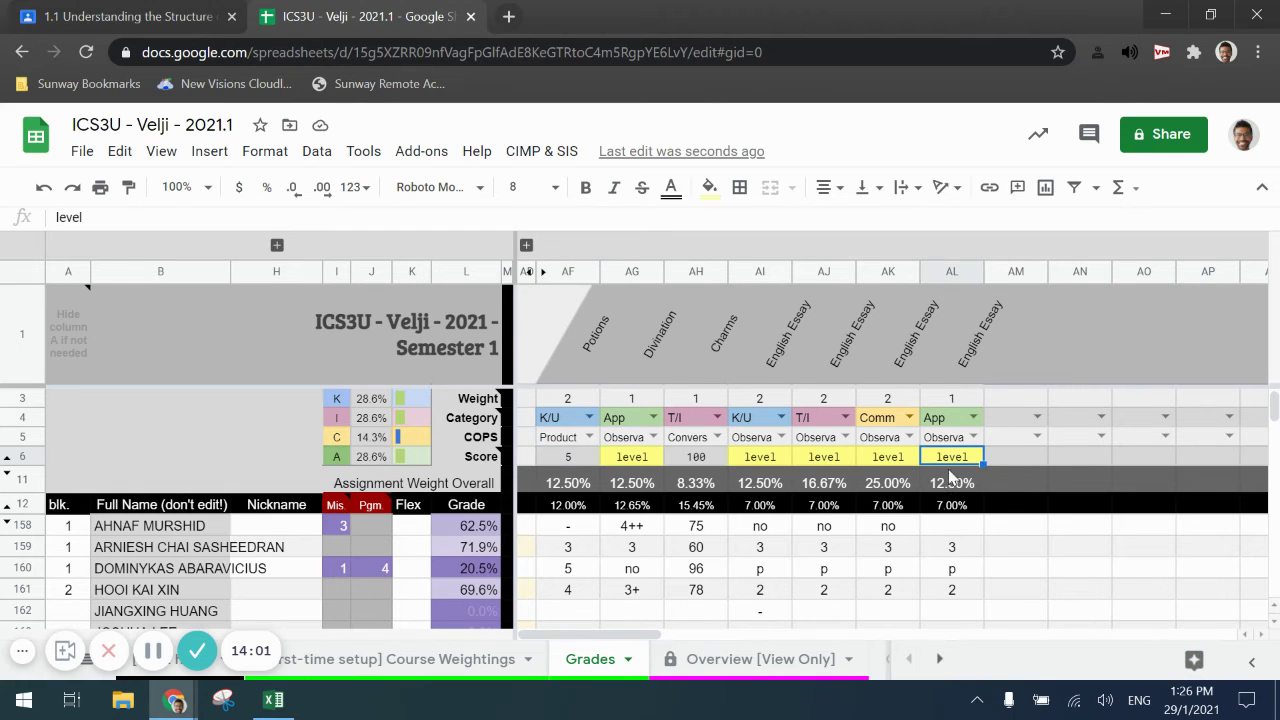
{"action": "key", "text": "Left"}
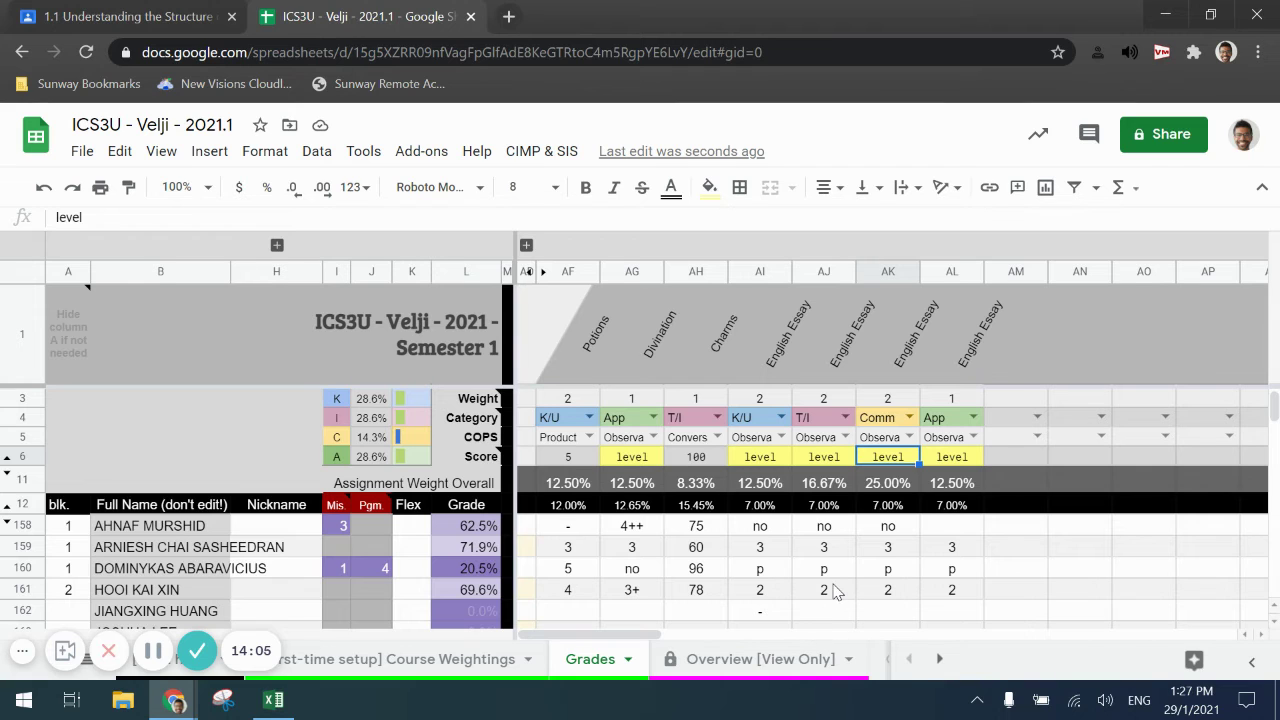
{"action": "scroll", "coordinate": [836, 592], "scroll_direction": "down", "scroll_amount": 1}
{"action": "scroll", "coordinate": [660, 526], "scroll_direction": "up", "scroll_amount": 1}
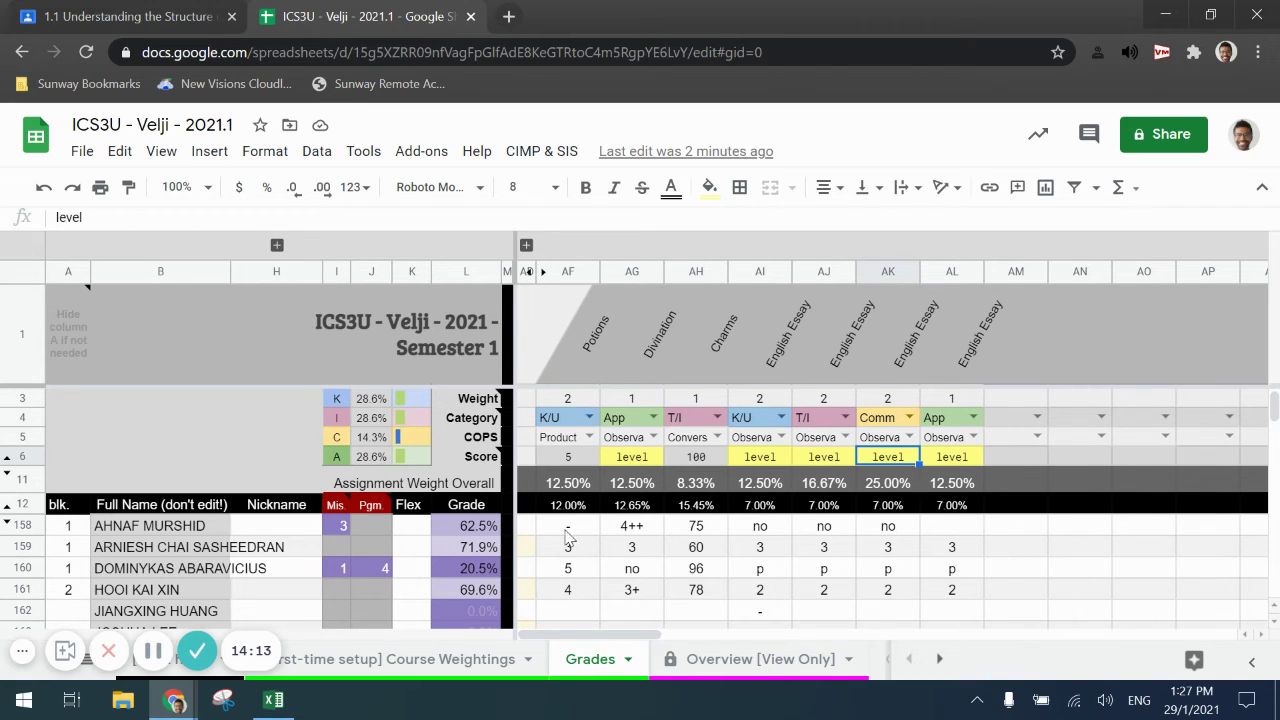
- Look through the workbook's remaining sheets, then open Grades by Strand/Unit and review its filtered gradesheet view
{"action": "scroll", "coordinate": [682, 674], "scroll_direction": "down", "scroll_amount": 2}
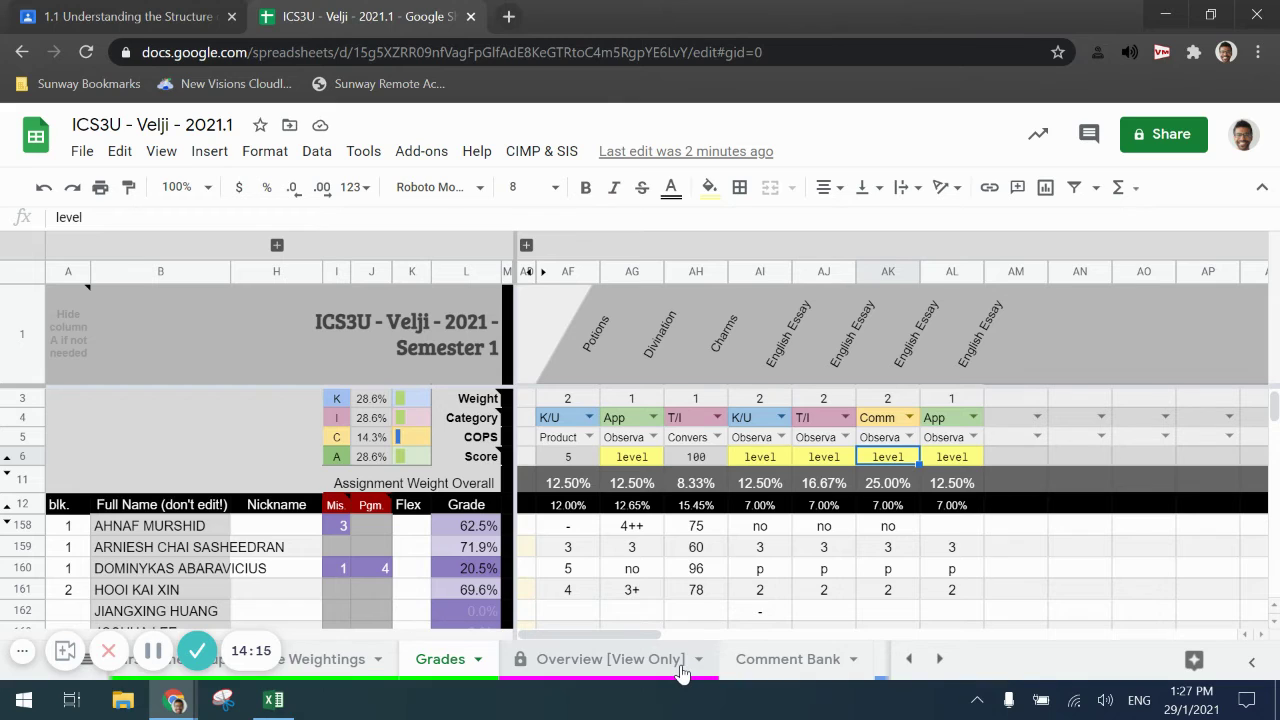
{"action": "scroll", "coordinate": [682, 672], "scroll_direction": "down", "scroll_amount": 2}
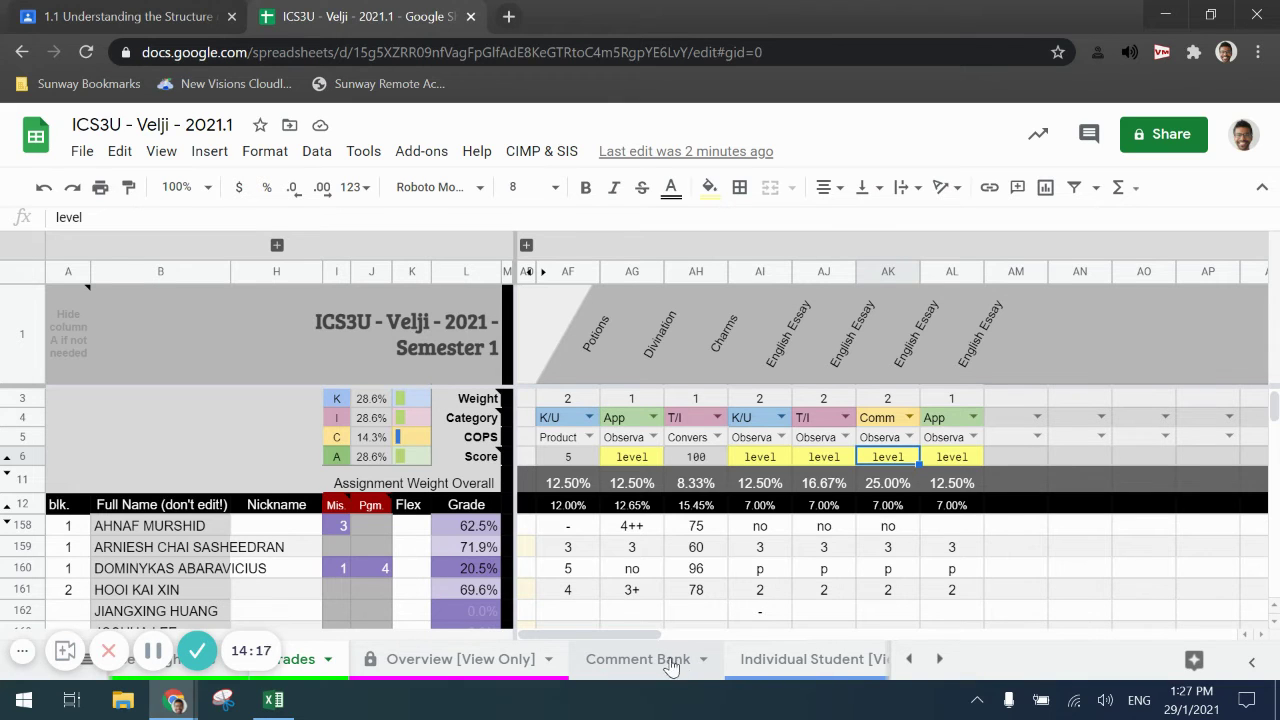
{"action": "scroll", "coordinate": [674, 666], "scroll_direction": "down", "scroll_amount": 2}
{"action": "scroll", "coordinate": [674, 666], "scroll_direction": "down", "scroll_amount": 10}
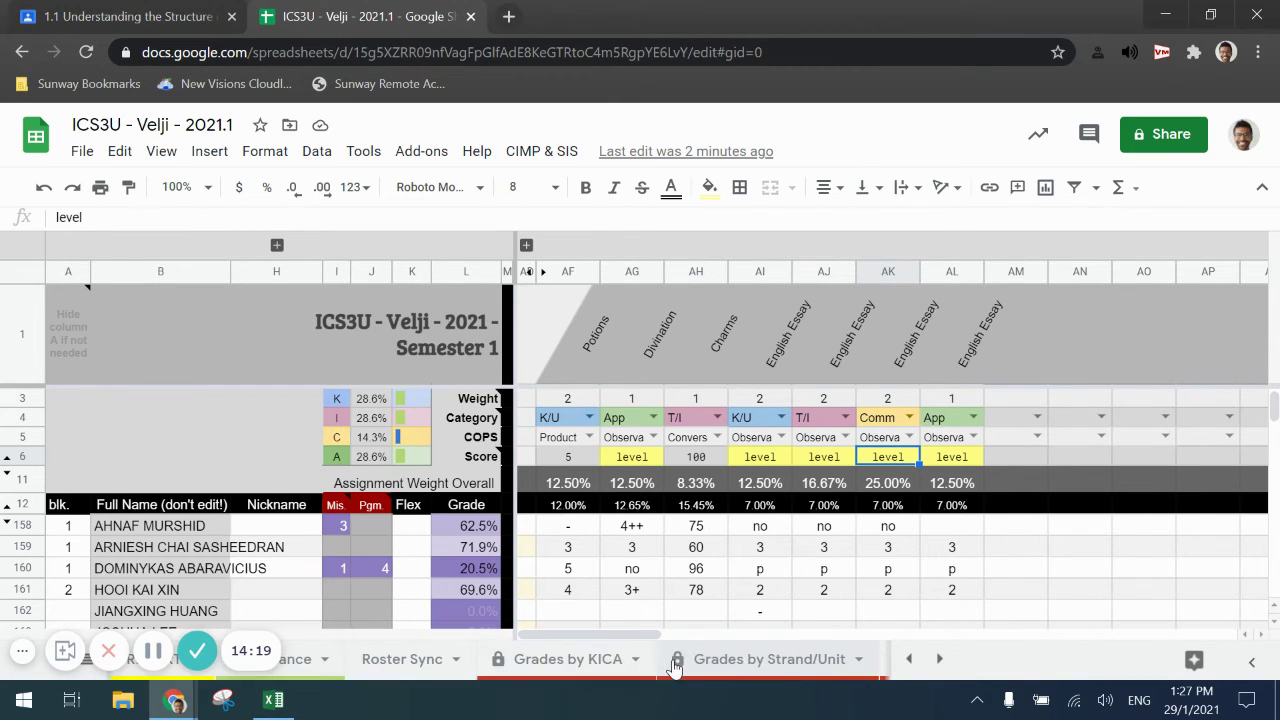
{"action": "scroll", "coordinate": [628, 684], "scroll_direction": "down", "scroll_amount": 4}
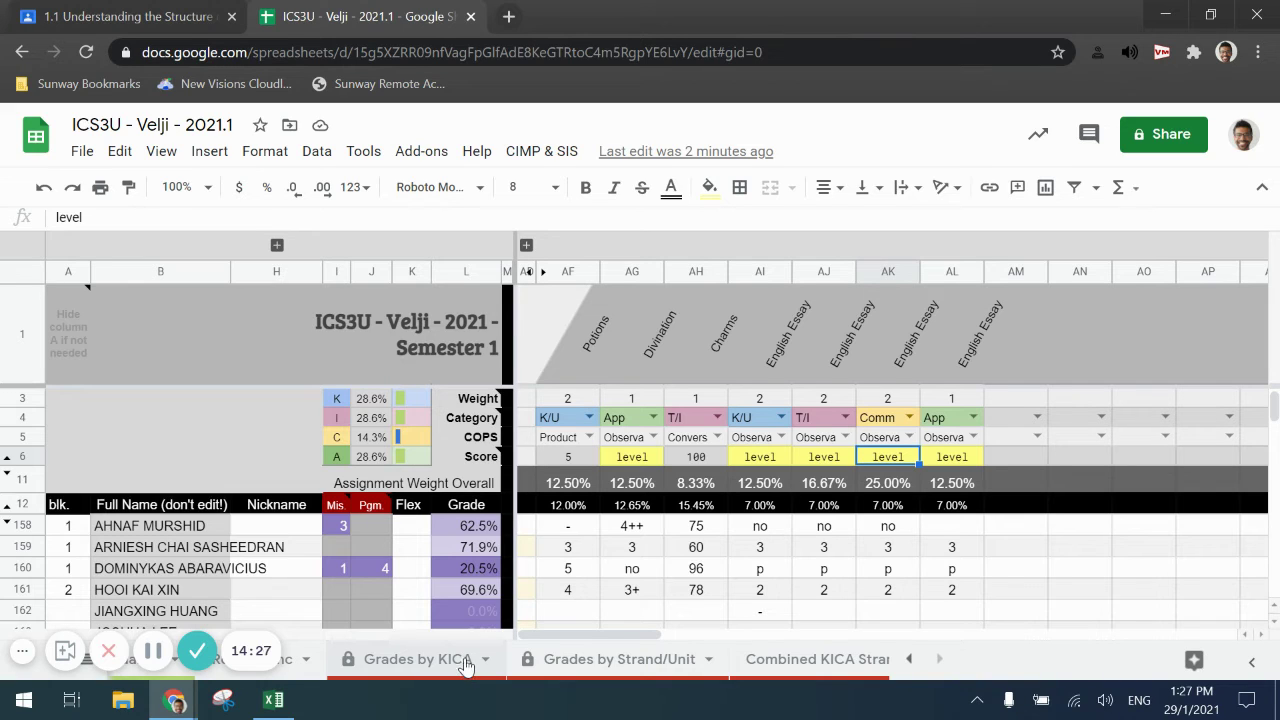
{"action": "left_click", "coordinate": [554, 664]}
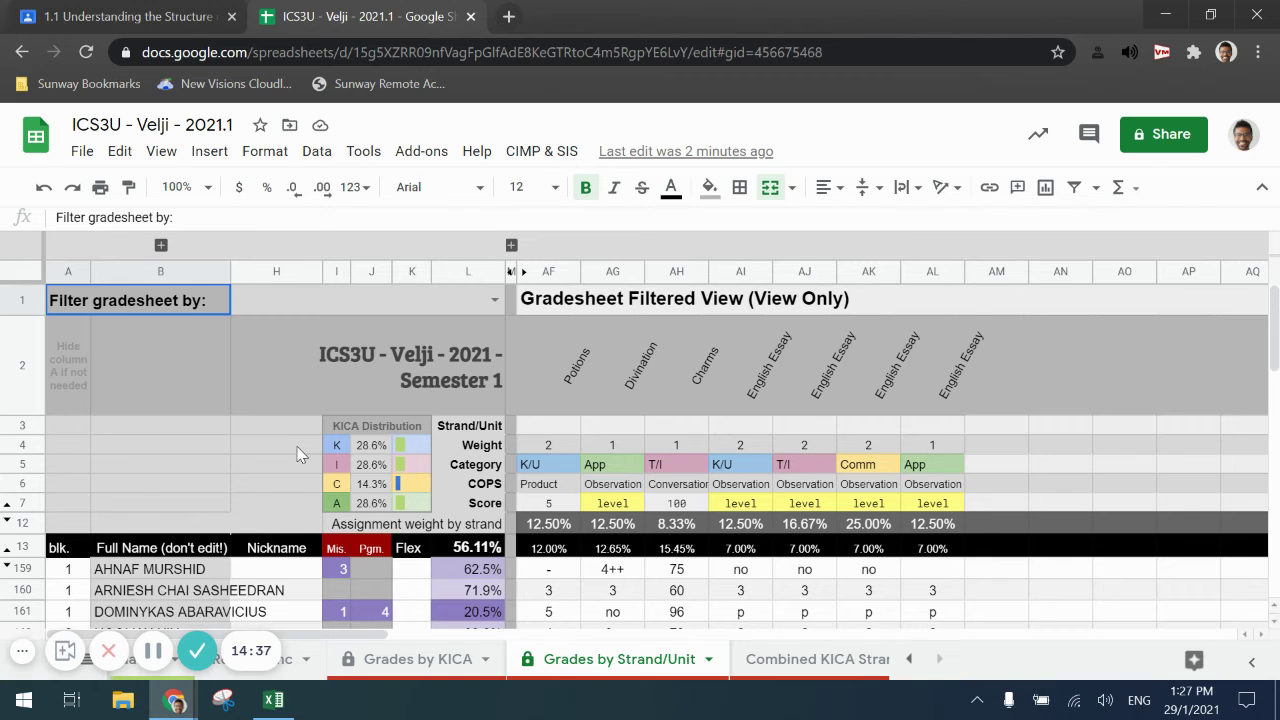
{"action": "scroll", "coordinate": [300, 480], "scroll_direction": "down", "scroll_amount": 2}
{"action": "scroll", "coordinate": [305, 508], "scroll_direction": "up", "scroll_amount": 2}
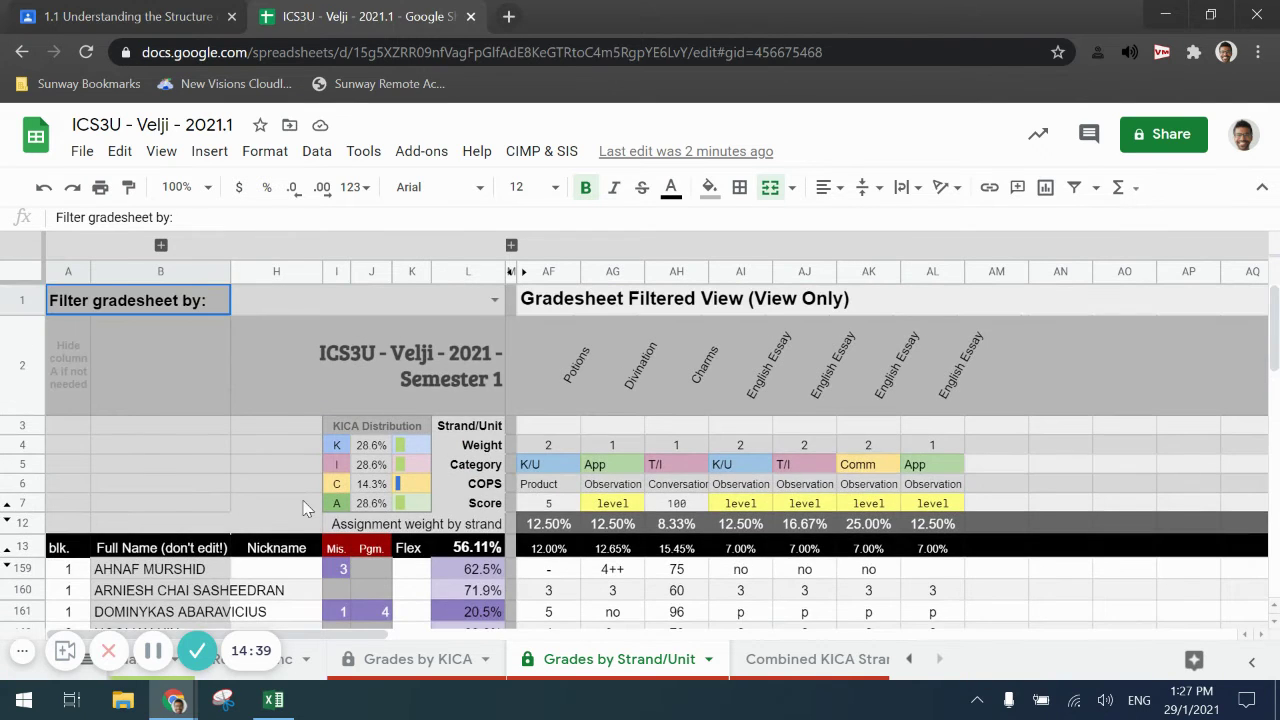
- Filter the Grades by Strand/Unit gradesheet by Intro Week and check the result in the filtered view
{"action": "scroll", "coordinate": [305, 508], "scroll_direction": "down", "scroll_amount": 2}
{"action": "scroll", "coordinate": [310, 500], "scroll_direction": "up", "scroll_amount": 2}
{"action": "left_click", "coordinate": [315, 310]}
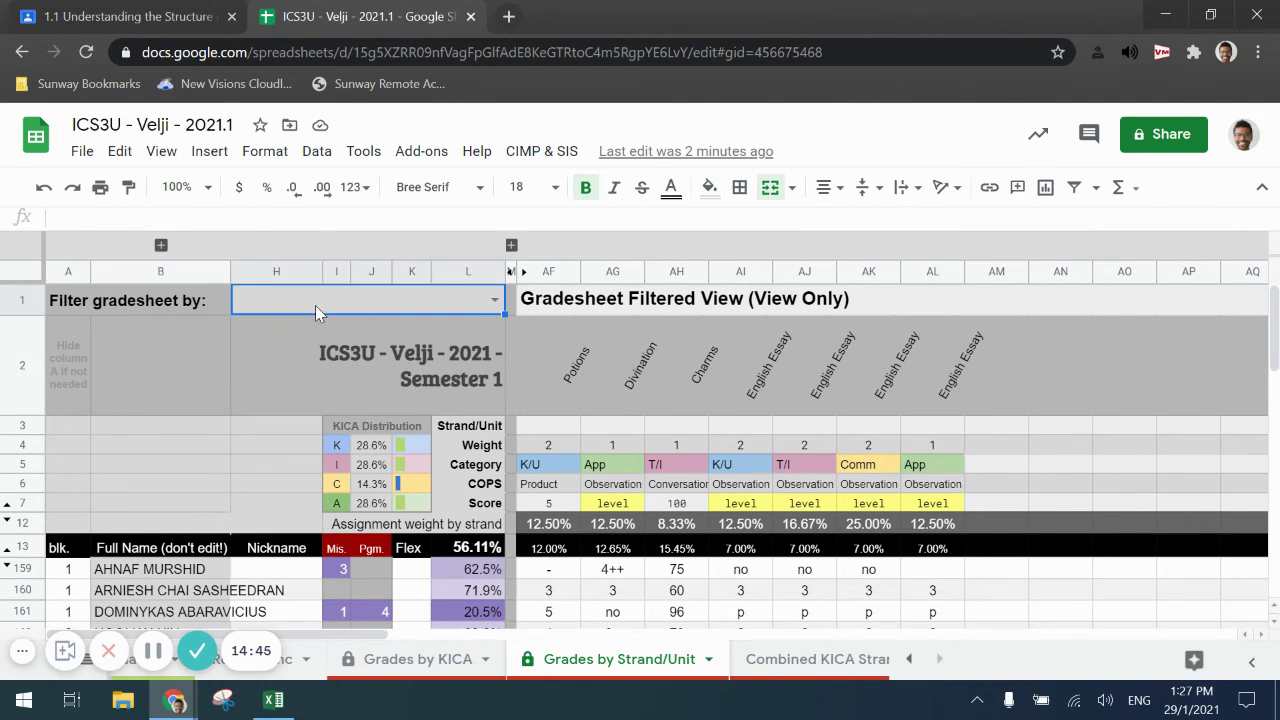
{"action": "left_click", "coordinate": [495, 301]}
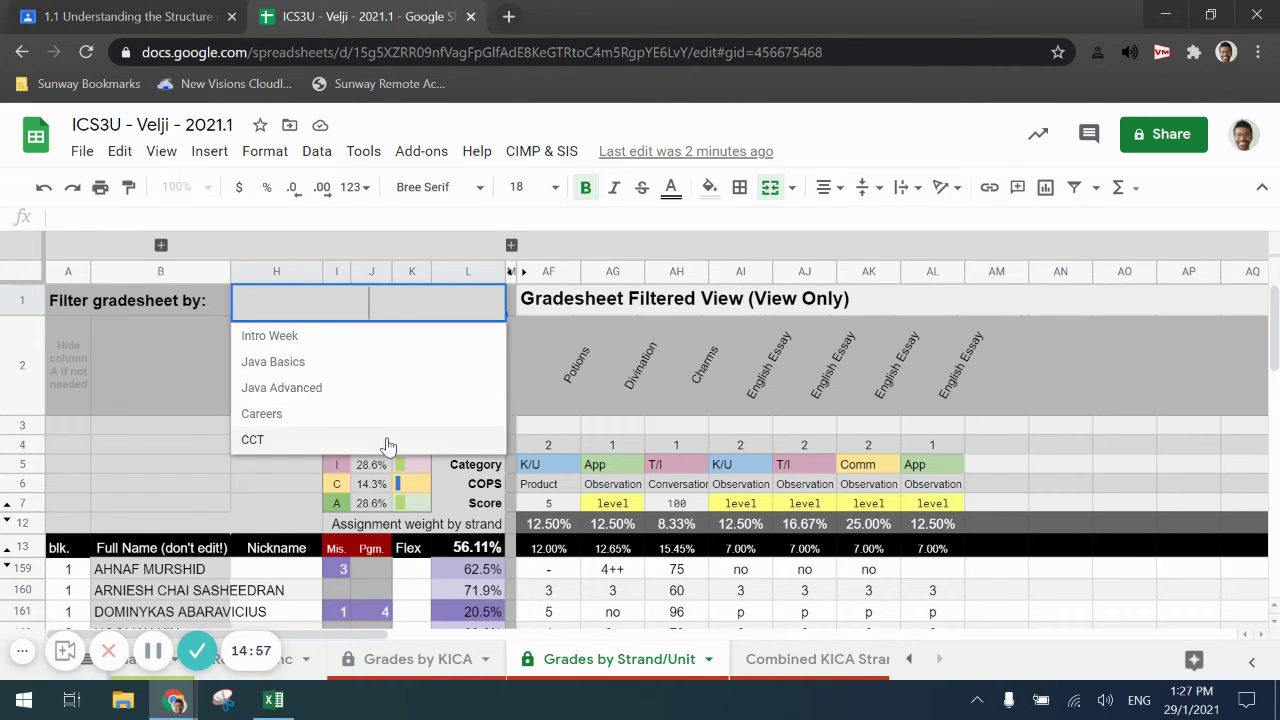
{"action": "left_click", "coordinate": [394, 337]}
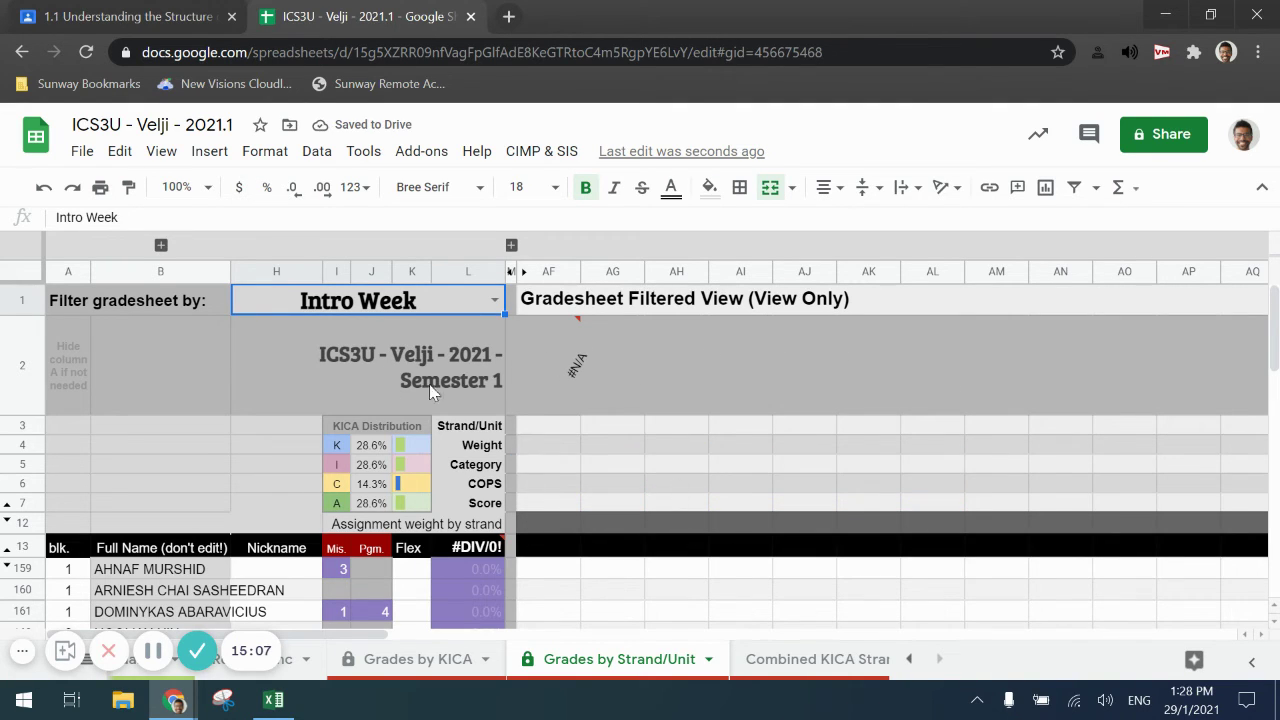
{"action": "mouse_move", "coordinate": [588, 410]}
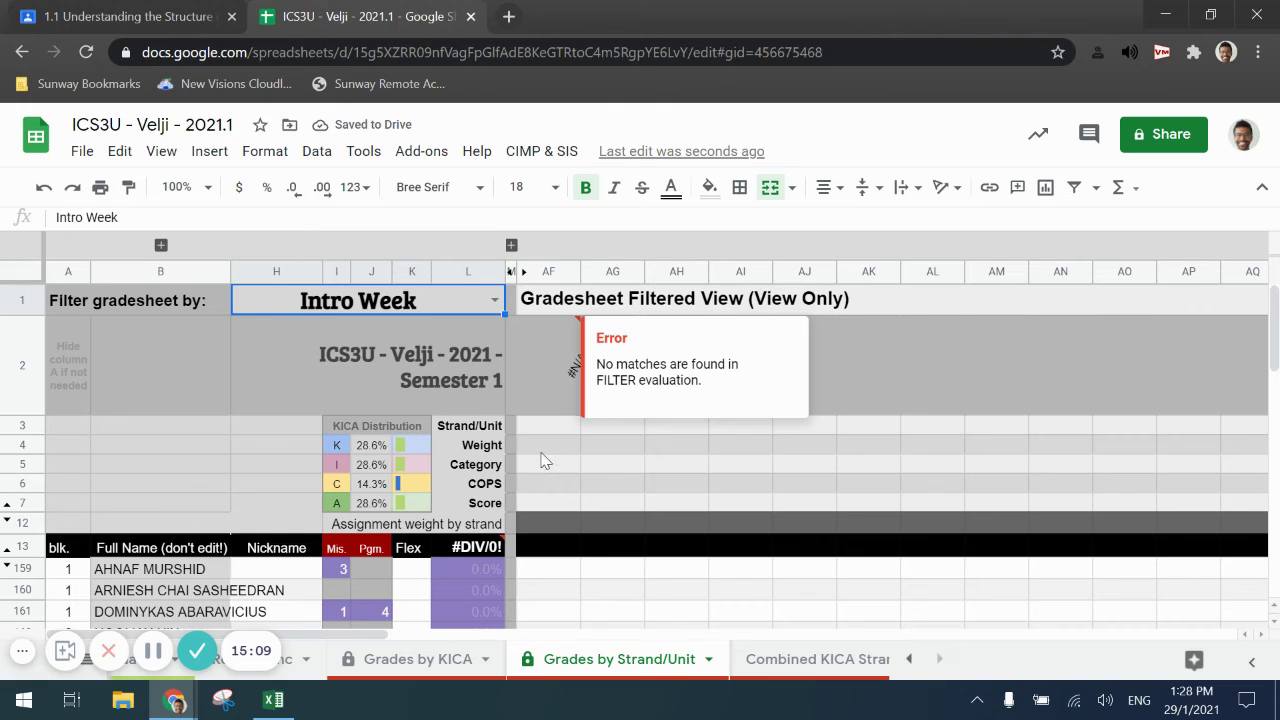
- In the Grades sheet, assign the Intro Week strand/unit to Potions in AF2 and the T/I English Essay in AJ2
{"action": "scroll", "coordinate": [432, 665], "scroll_direction": "left", "scroll_amount": 2}
{"action": "scroll", "coordinate": [432, 668], "scroll_direction": "right", "scroll_amount": 5}
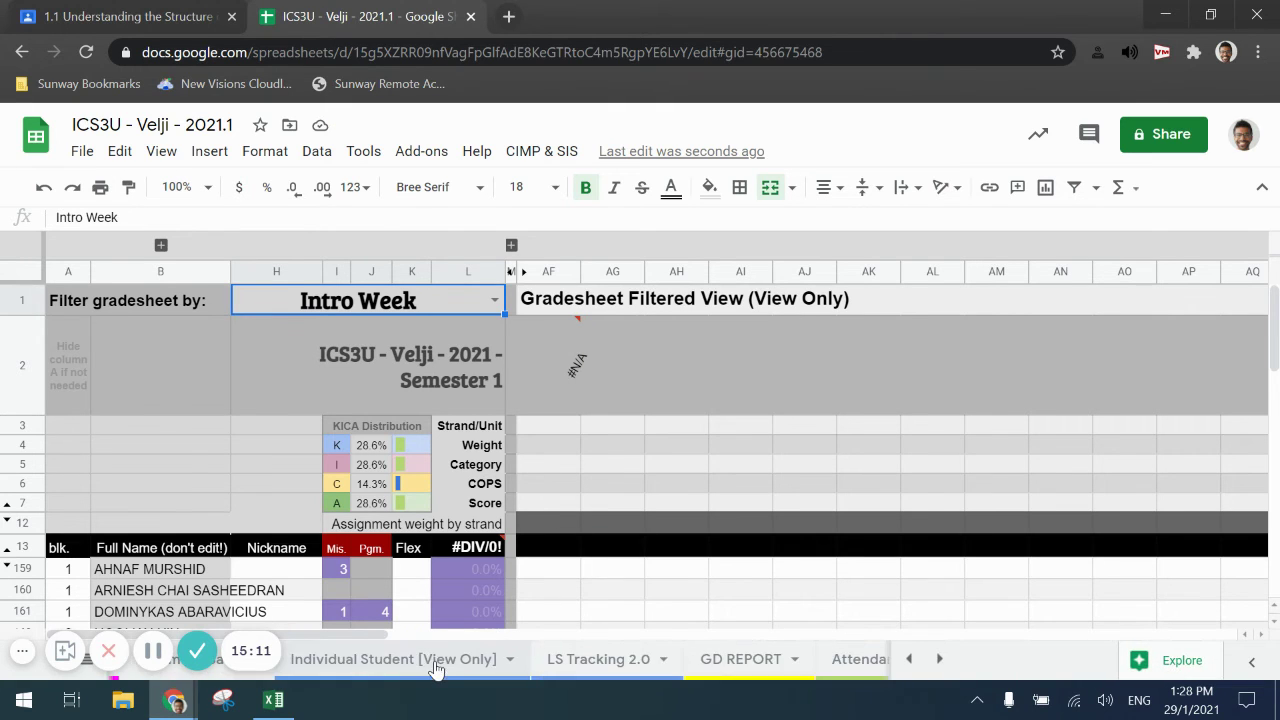
{"action": "scroll", "coordinate": [440, 672], "scroll_direction": "left", "scroll_amount": 1}
{"action": "scroll", "coordinate": [440, 668], "scroll_direction": "left", "scroll_amount": 3}
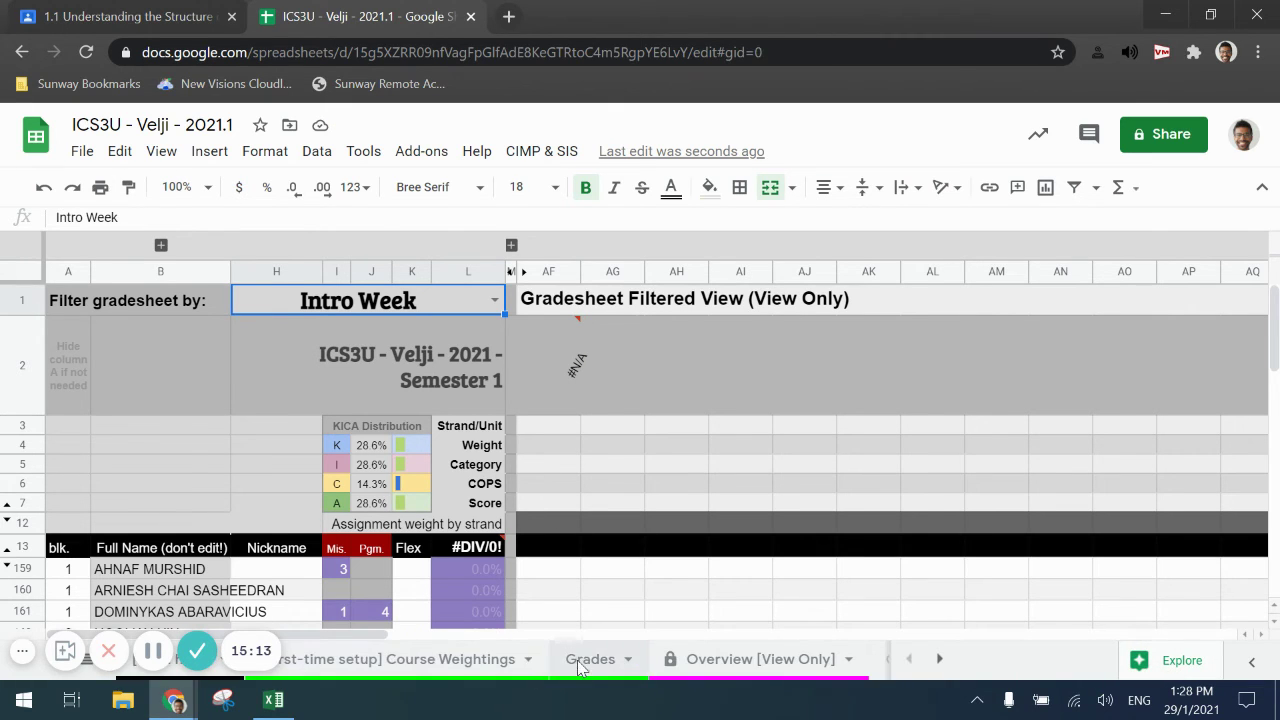
{"action": "left_click", "coordinate": [572, 660]}
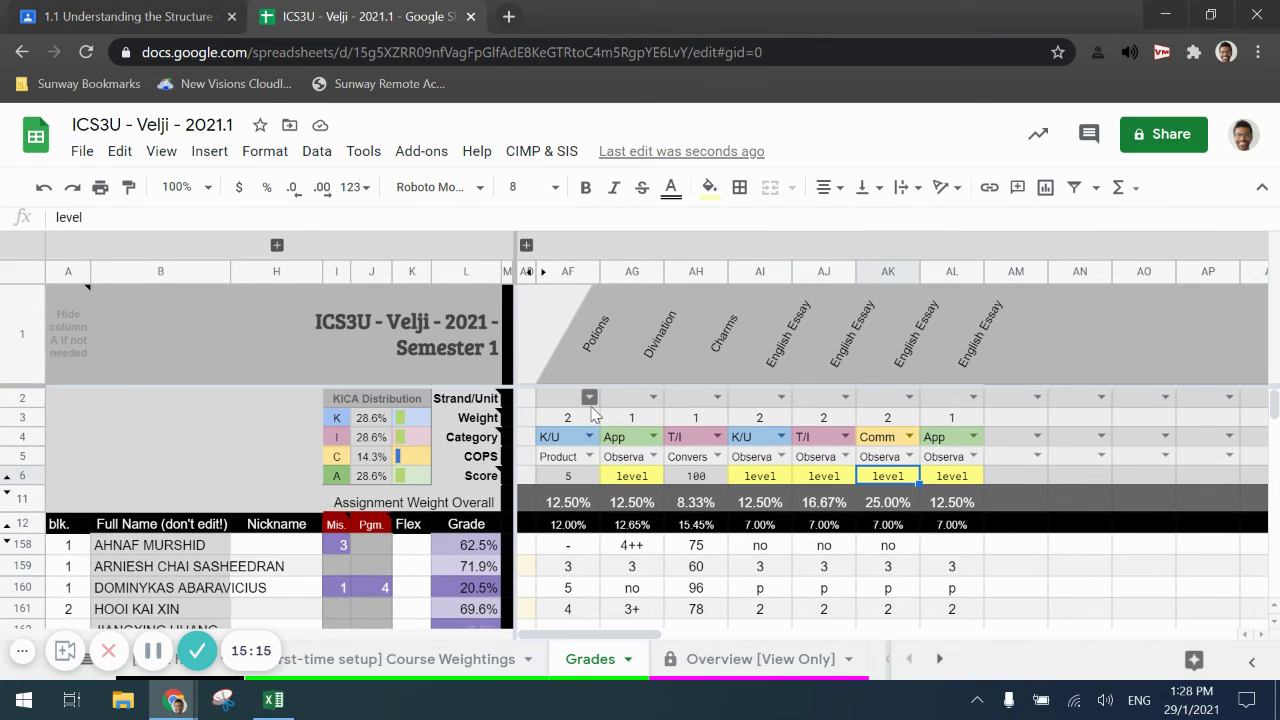
{"action": "left_click", "coordinate": [590, 397]}
{"action": "left_click", "coordinate": [585, 421]}
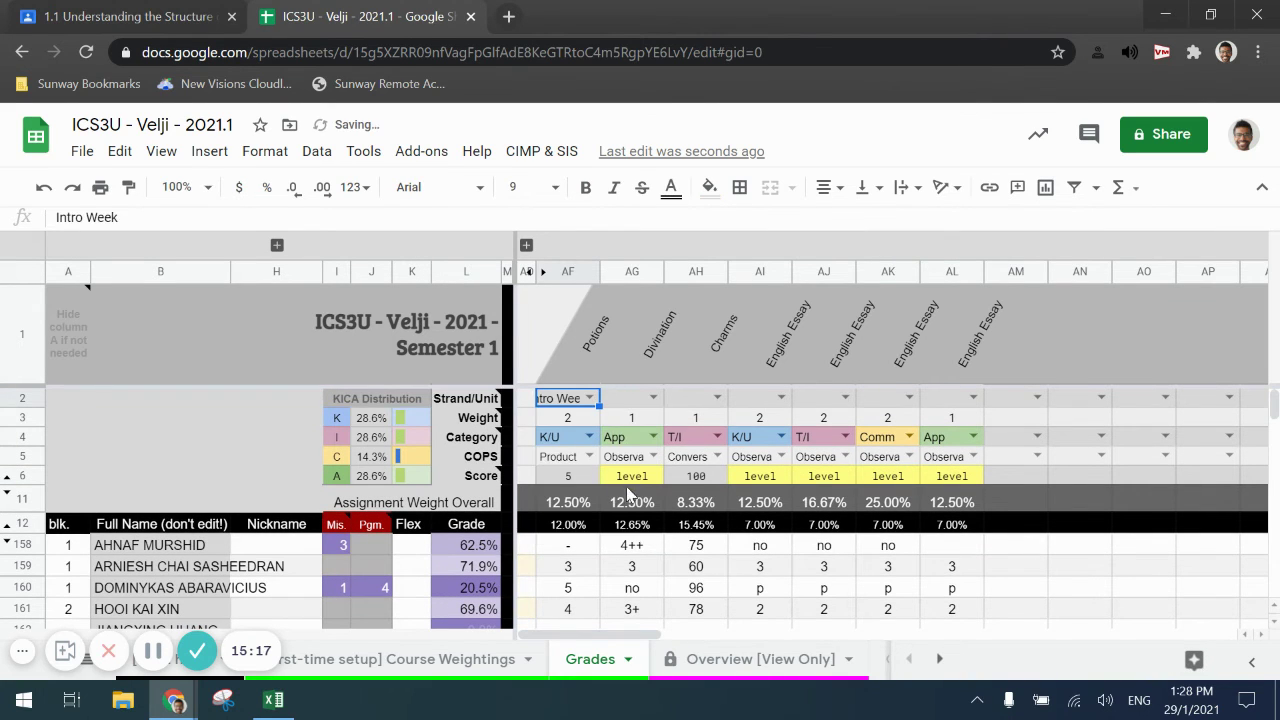
{"action": "left_click", "coordinate": [845, 398]}
{"action": "left_click", "coordinate": [832, 421]}
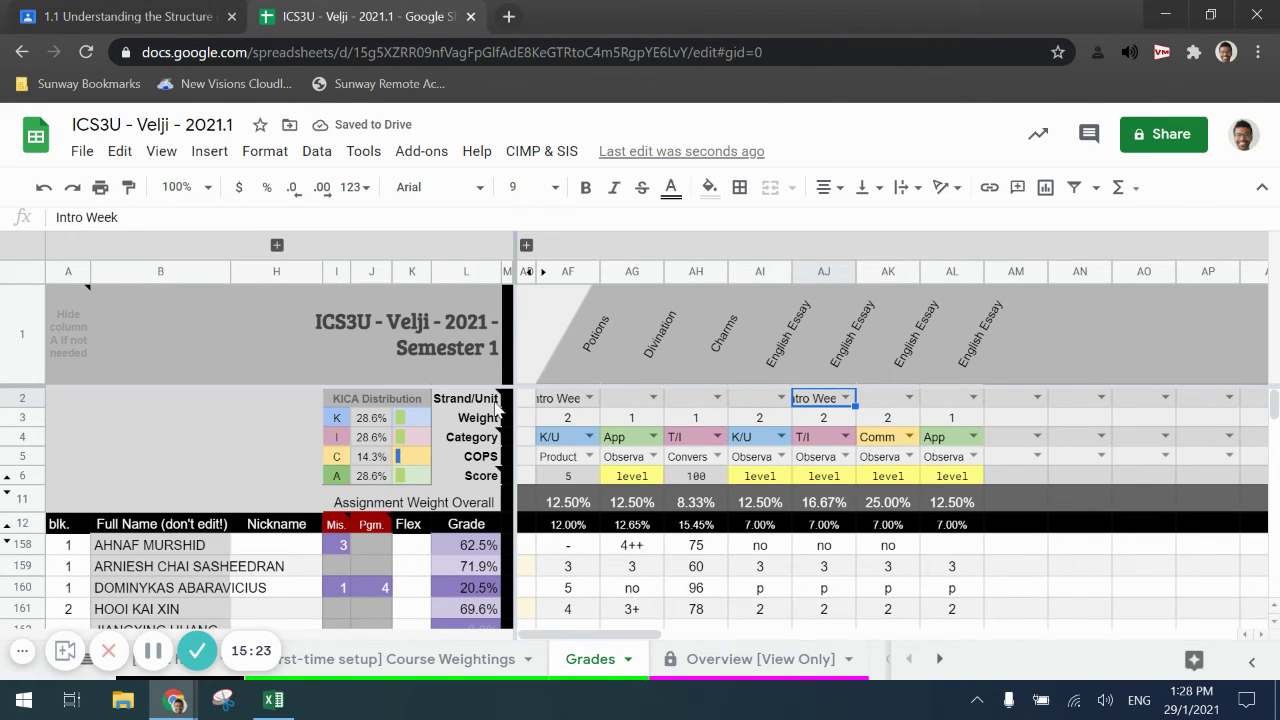
- Return to Grades by Strand/Unit, review the Intro Week assignments and marks, and look at the available filter choices without changing the filter
{"action": "scroll", "coordinate": [758, 657], "scroll_direction": "down", "scroll_amount": 5}
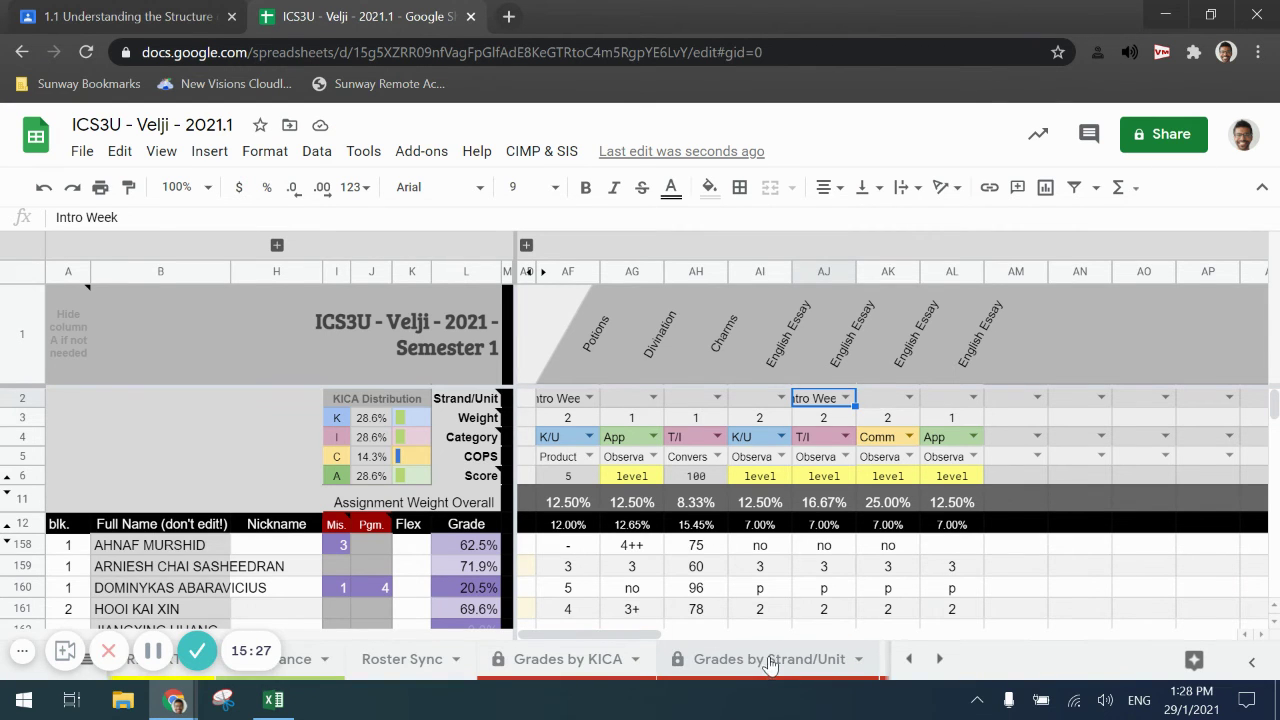
{"action": "left_click", "coordinate": [770, 660]}
{"action": "scroll", "coordinate": [549, 362], "scroll_direction": "down", "scroll_amount": 2}
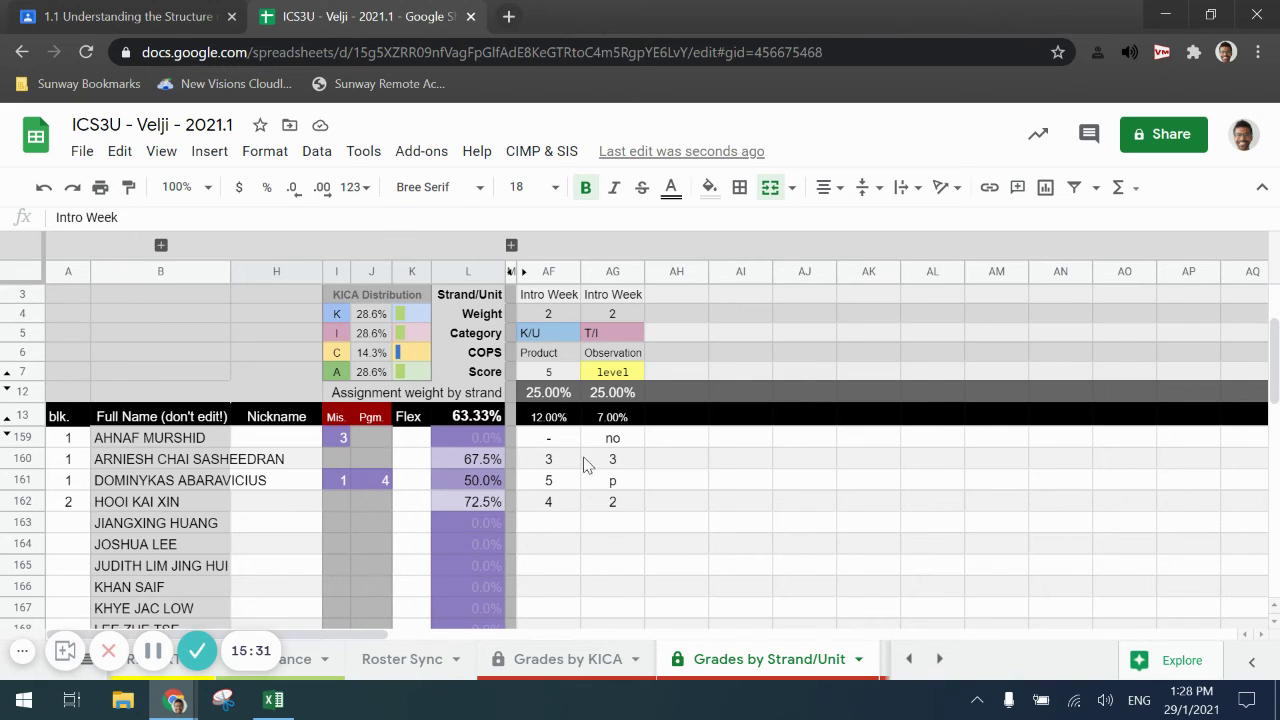
{"action": "scroll", "coordinate": [597, 472], "scroll_direction": "up", "scroll_amount": 1}
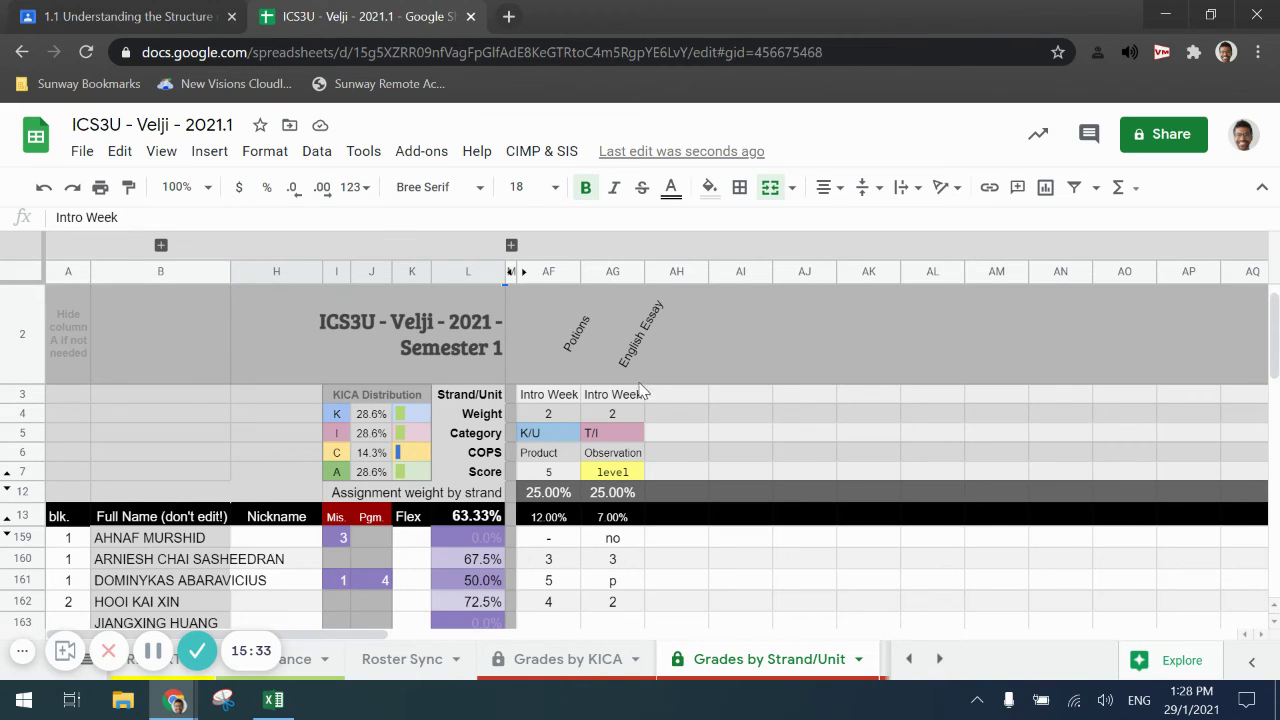
{"action": "scroll", "coordinate": [560, 508], "scroll_direction": "down", "scroll_amount": 1}
{"action": "scroll", "coordinate": [477, 384], "scroll_direction": "up", "scroll_amount": 1}
{"action": "scroll", "coordinate": [447, 310], "scroll_direction": "up", "scroll_amount": 1}
{"action": "left_click", "coordinate": [494, 300]}
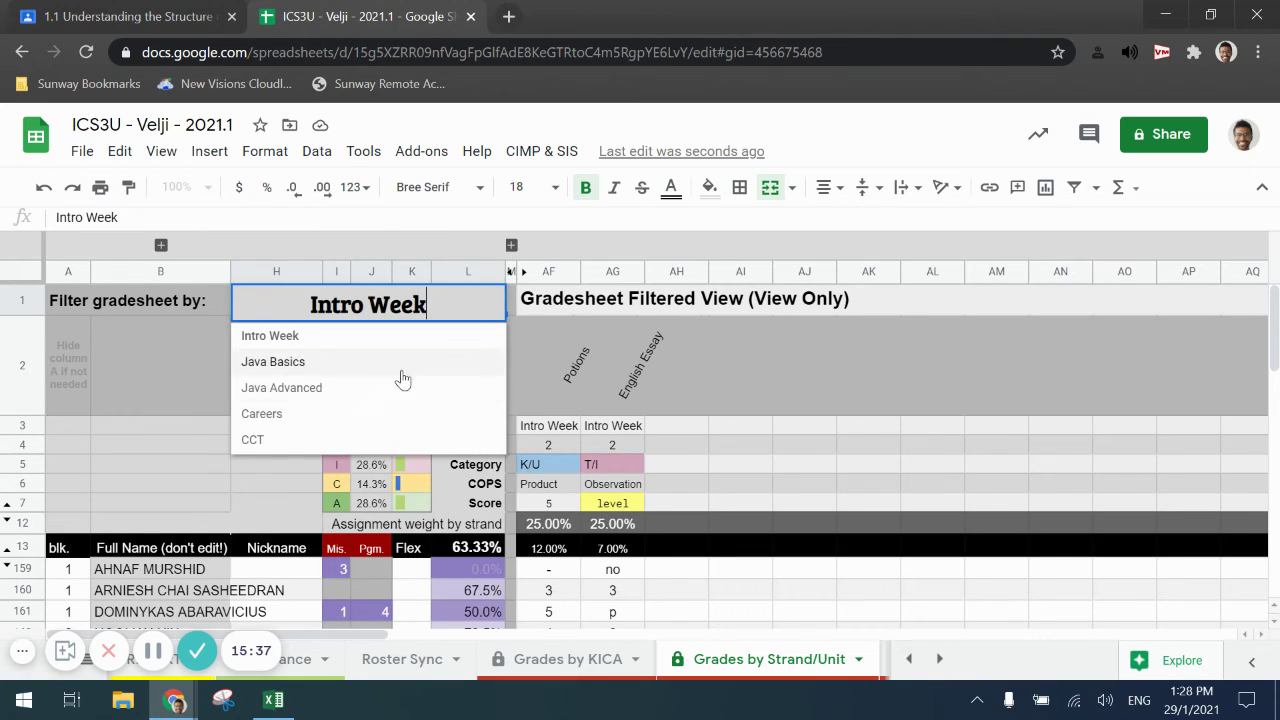
{"action": "left_click", "coordinate": [182, 410]}
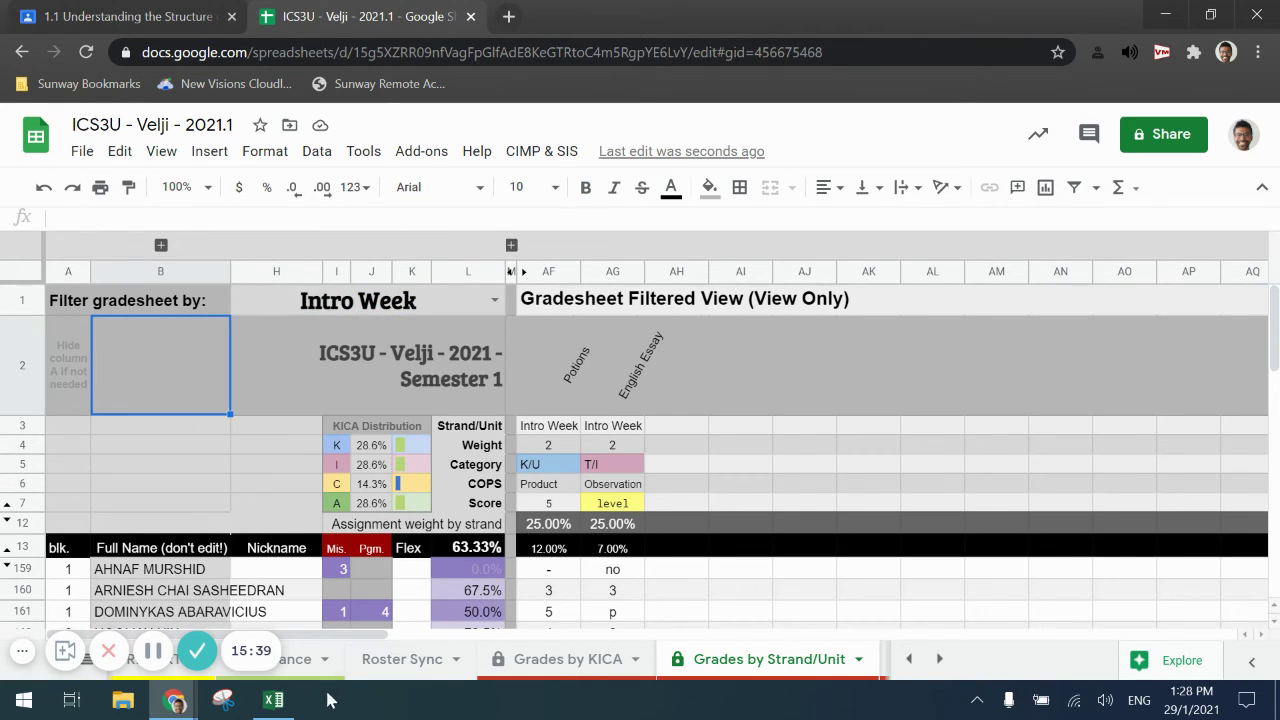
- Check the Strands or Units list in Course Weightings and the Strand/Unit row in Grades, ending back on Grades by Strand/Unit
{"action": "scroll", "coordinate": [380, 658], "scroll_direction": "up", "scroll_amount": 5}
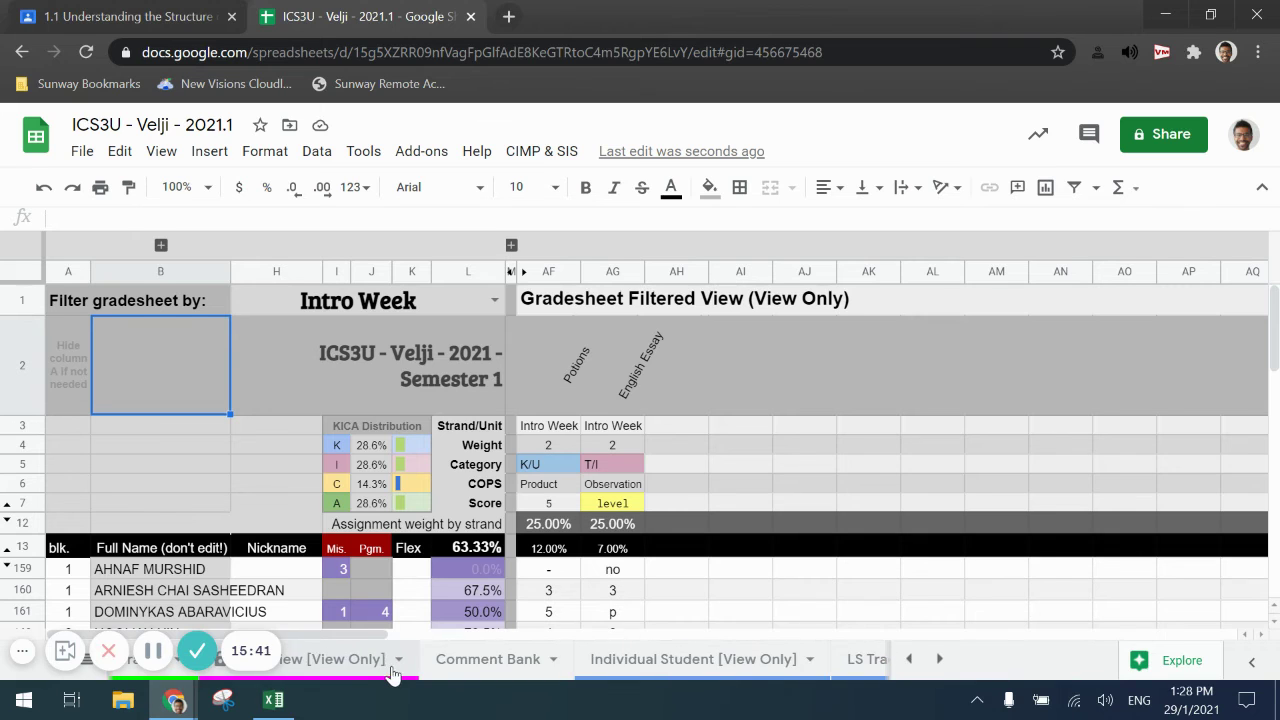
{"action": "scroll", "coordinate": [393, 675], "scroll_direction": "up", "scroll_amount": 3}
{"action": "left_click", "coordinate": [505, 662]}
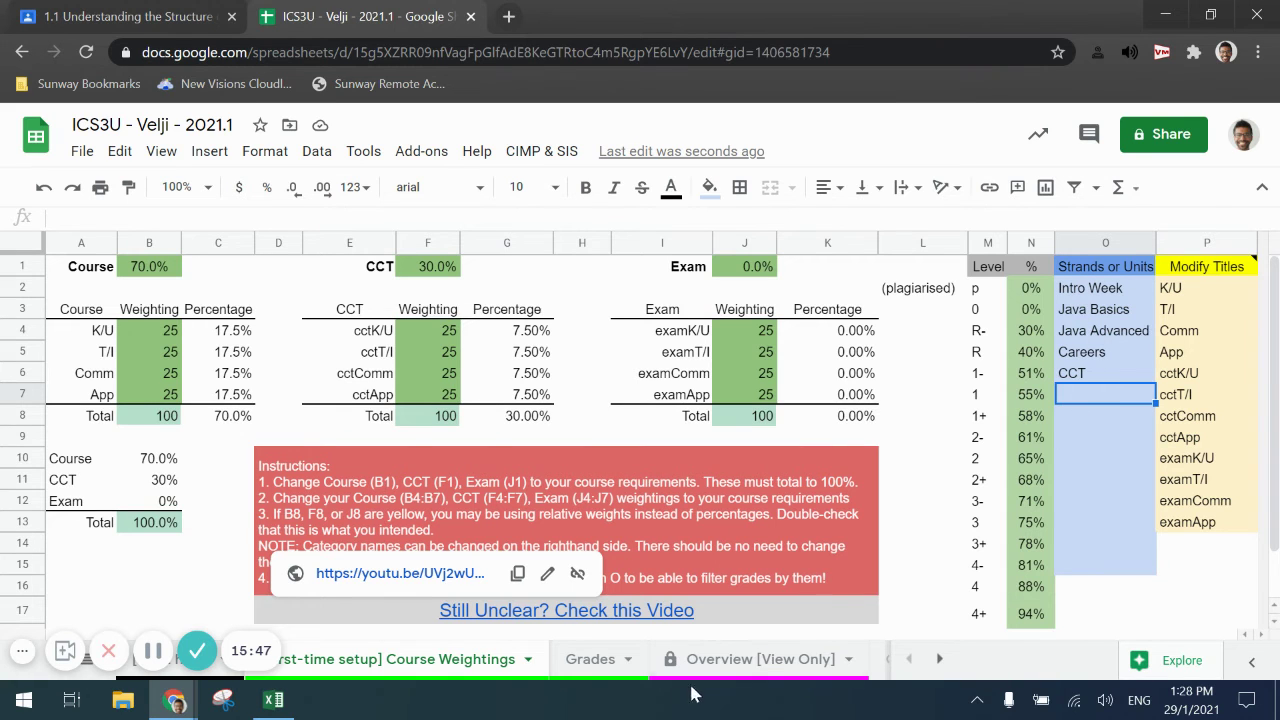
{"action": "left_click", "coordinate": [598, 660]}
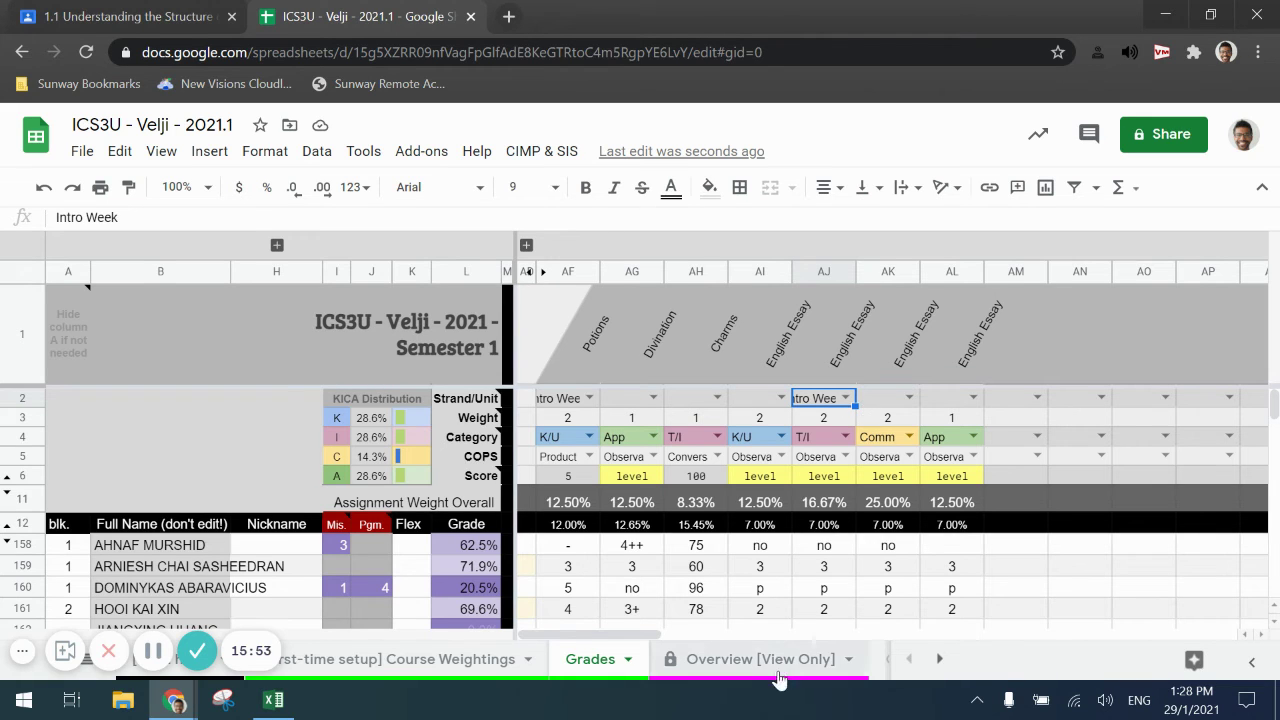
{"action": "scroll", "coordinate": [771, 677], "scroll_direction": "down", "scroll_amount": 5}
{"action": "scroll", "coordinate": [706, 677], "scroll_direction": "down", "scroll_amount": 6}
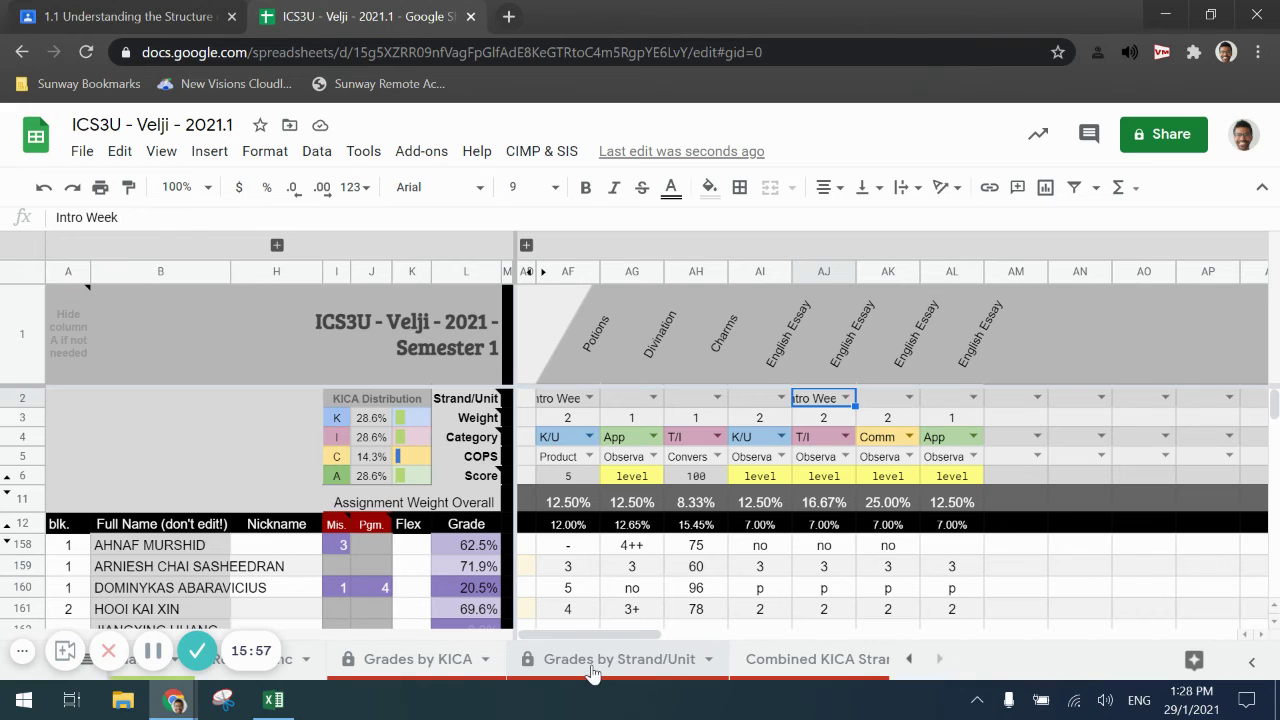
{"action": "left_click", "coordinate": [593, 660]}
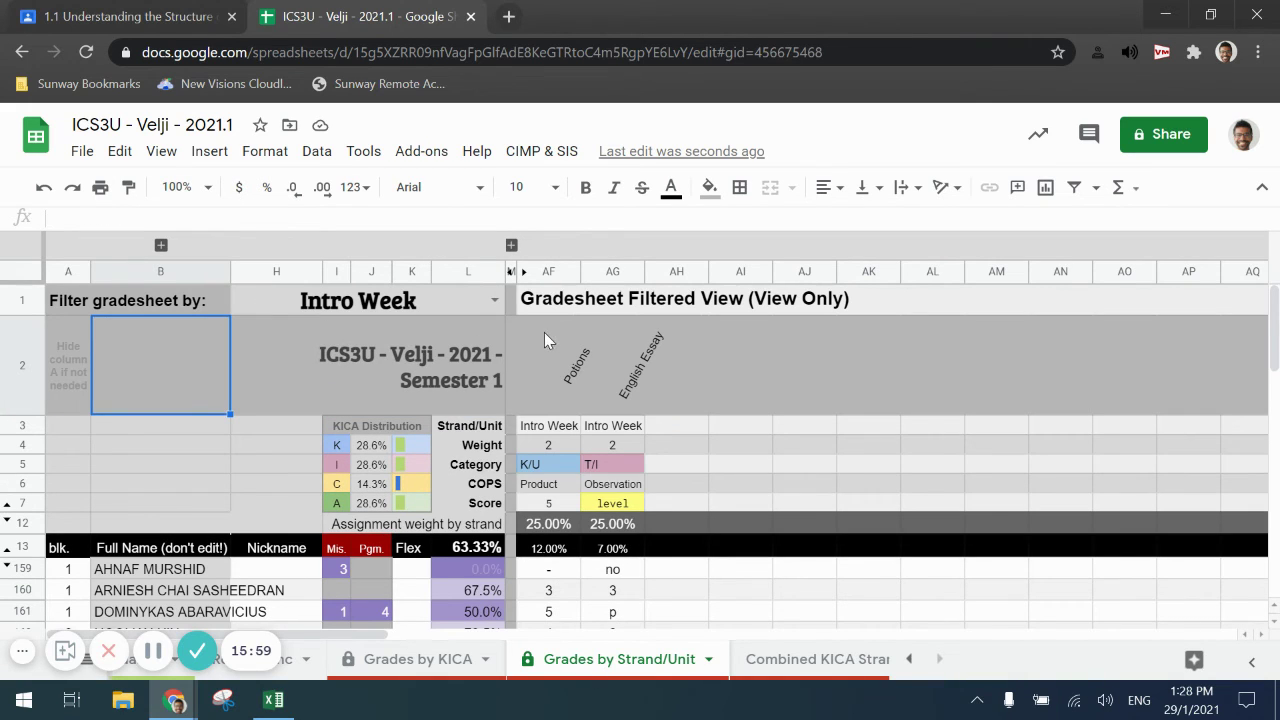
- Open Grades by KICA, look over its K/U view, and filter the gradesheet by Comm
{"action": "left_click", "coordinate": [466, 664]}
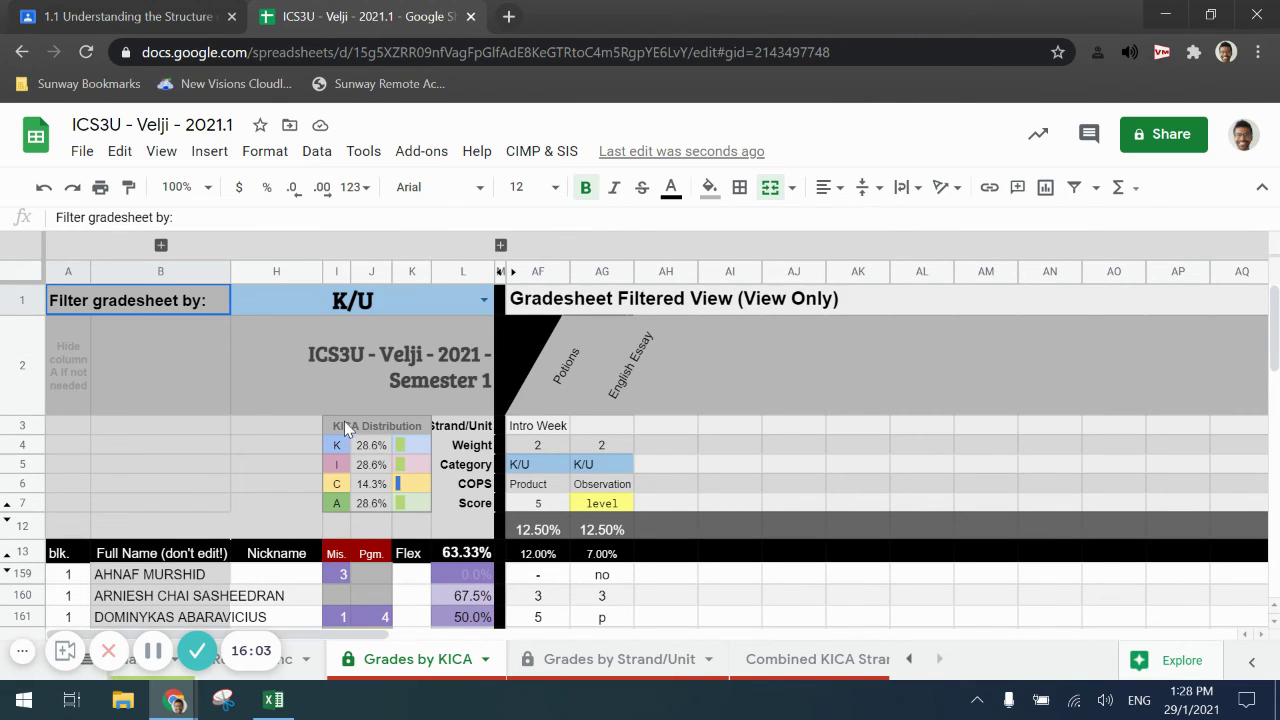
{"action": "scroll", "coordinate": [344, 421], "scroll_direction": "down", "scroll_amount": 3}
{"action": "scroll", "coordinate": [468, 321], "scroll_direction": "up", "scroll_amount": 2}
{"action": "scroll", "coordinate": [486, 307], "scroll_direction": "up", "scroll_amount": 1}
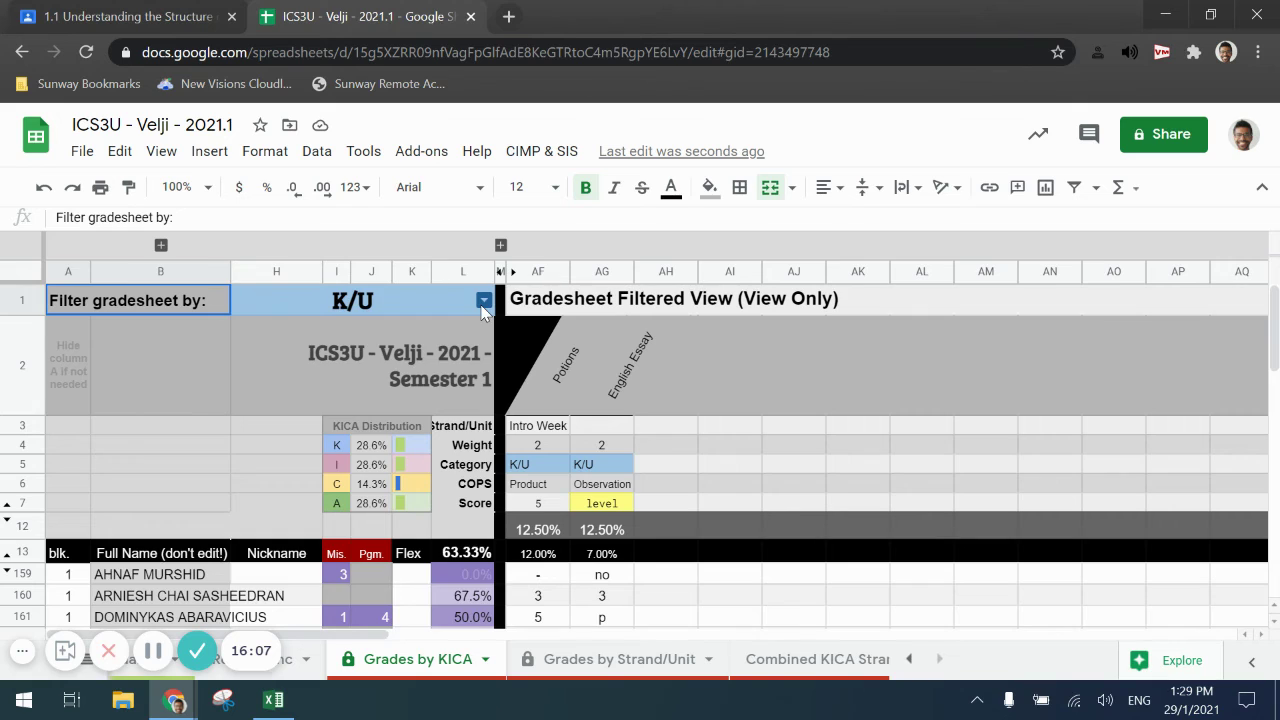
{"action": "left_click", "coordinate": [483, 302]}
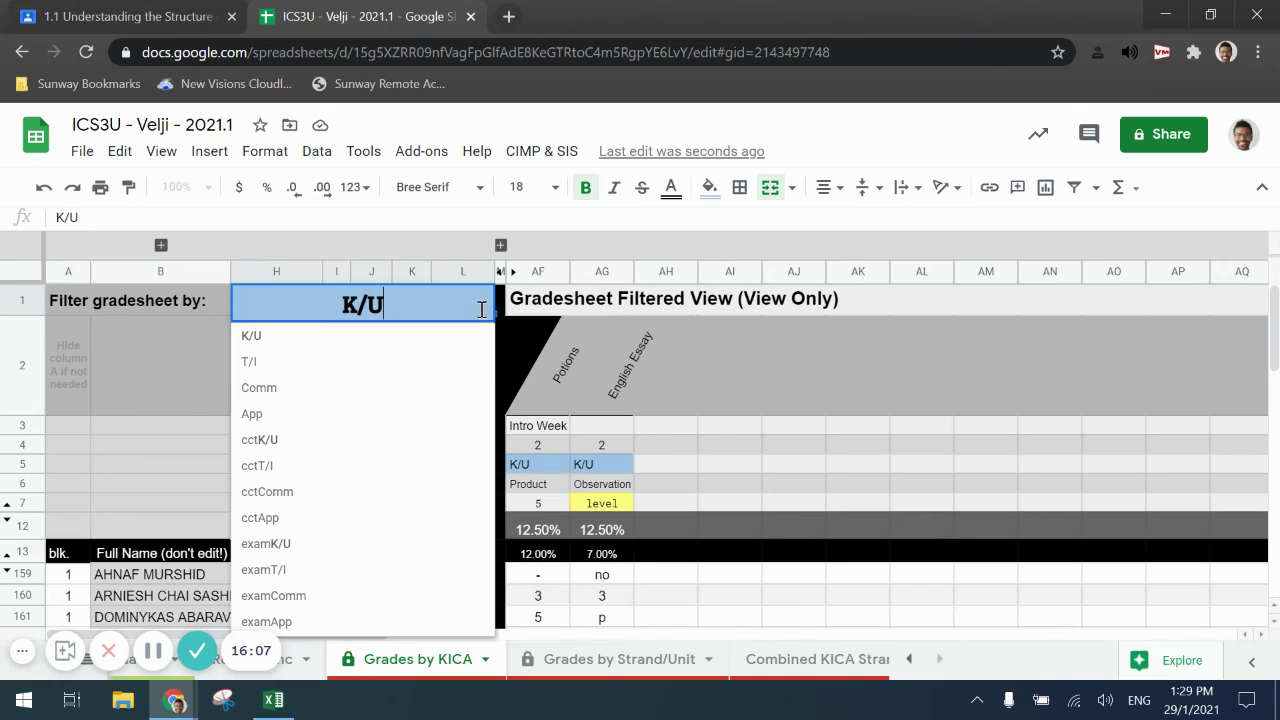
{"action": "left_click", "coordinate": [407, 390]}
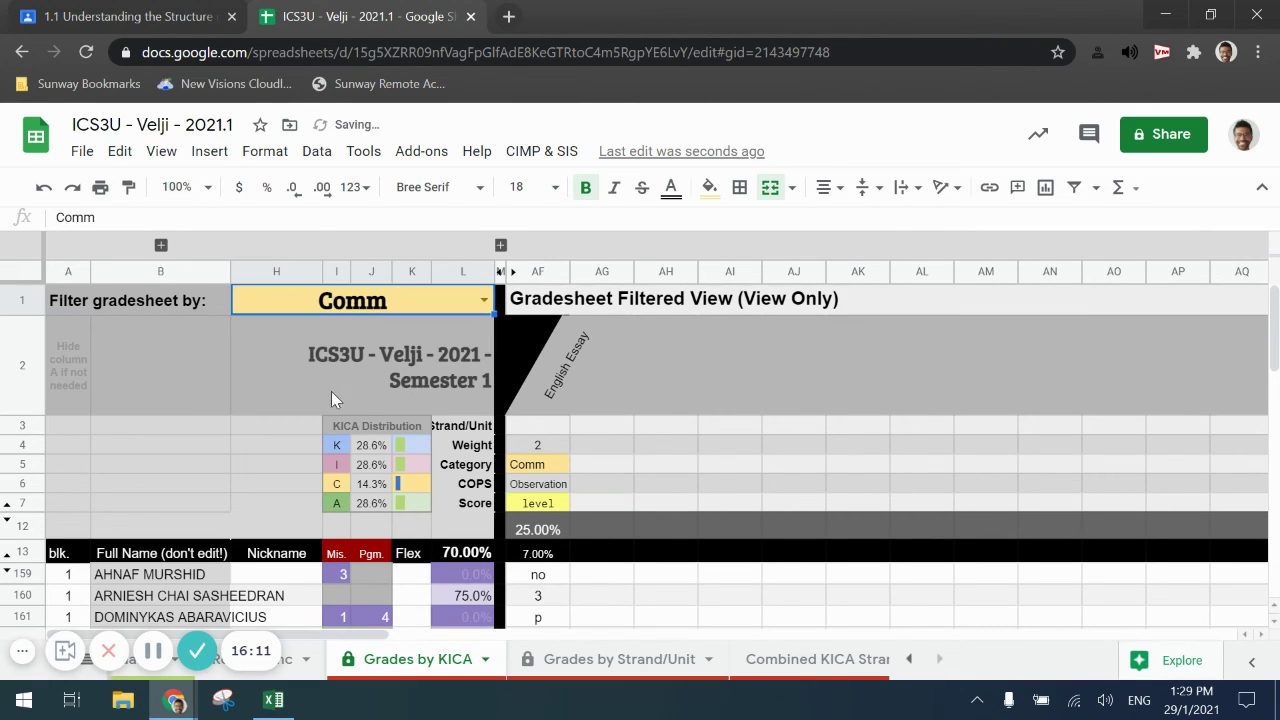
- Review the students' Comm marks and look through the other category filter choices, keeping Comm selected
{"action": "scroll", "coordinate": [322, 410], "scroll_direction": "down", "scroll_amount": 1}
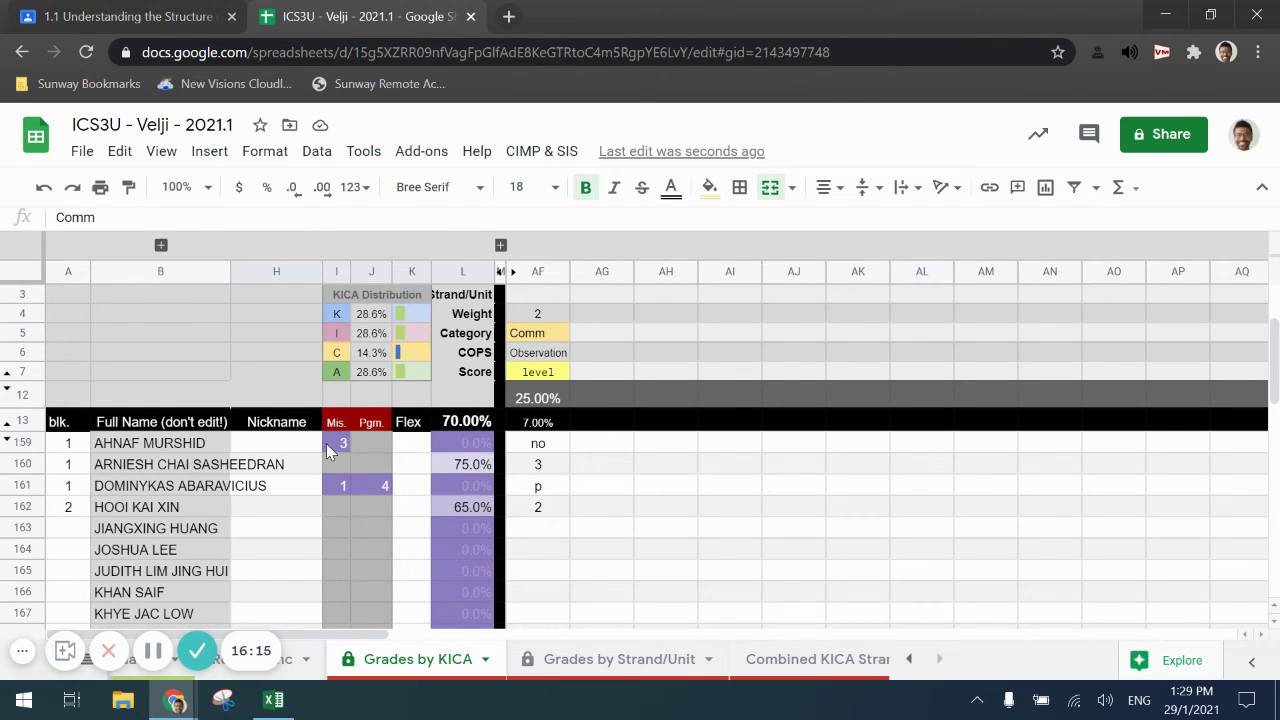
{"action": "scroll", "coordinate": [330, 442], "scroll_direction": "up", "scroll_amount": 1}
{"action": "scroll", "coordinate": [335, 440], "scroll_direction": "up", "scroll_amount": 1}
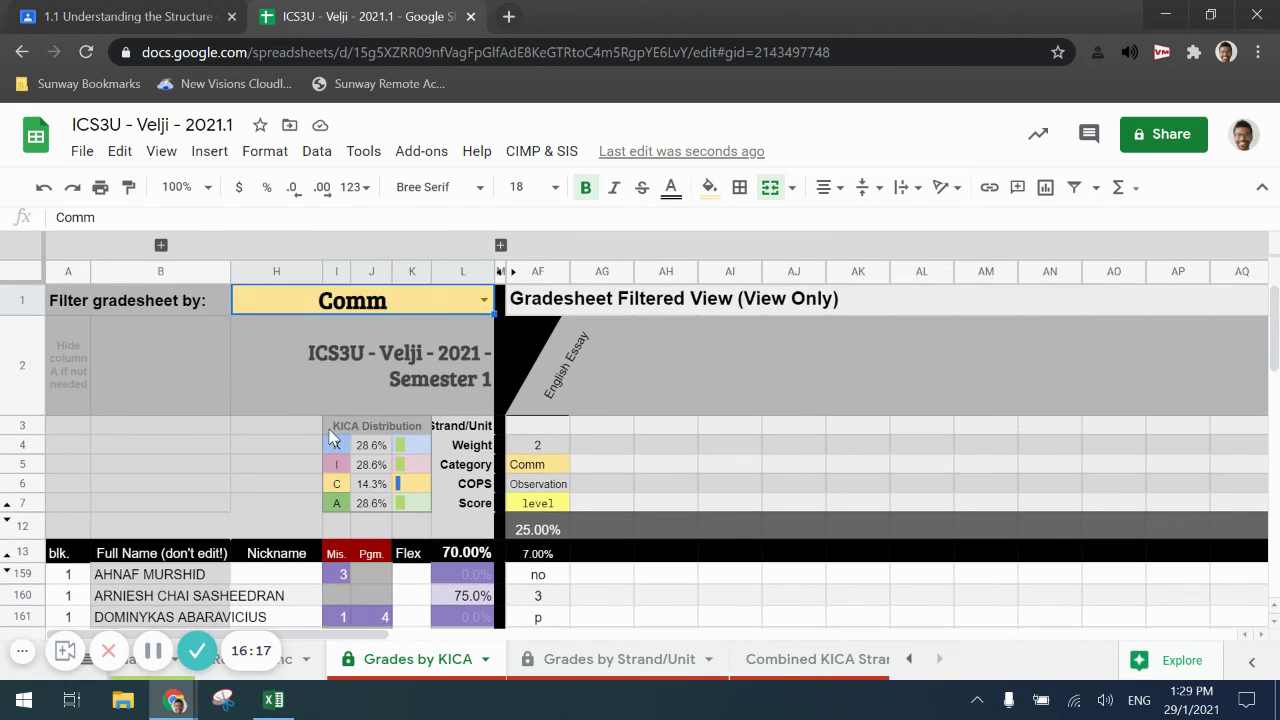
{"action": "left_click", "coordinate": [482, 301]}
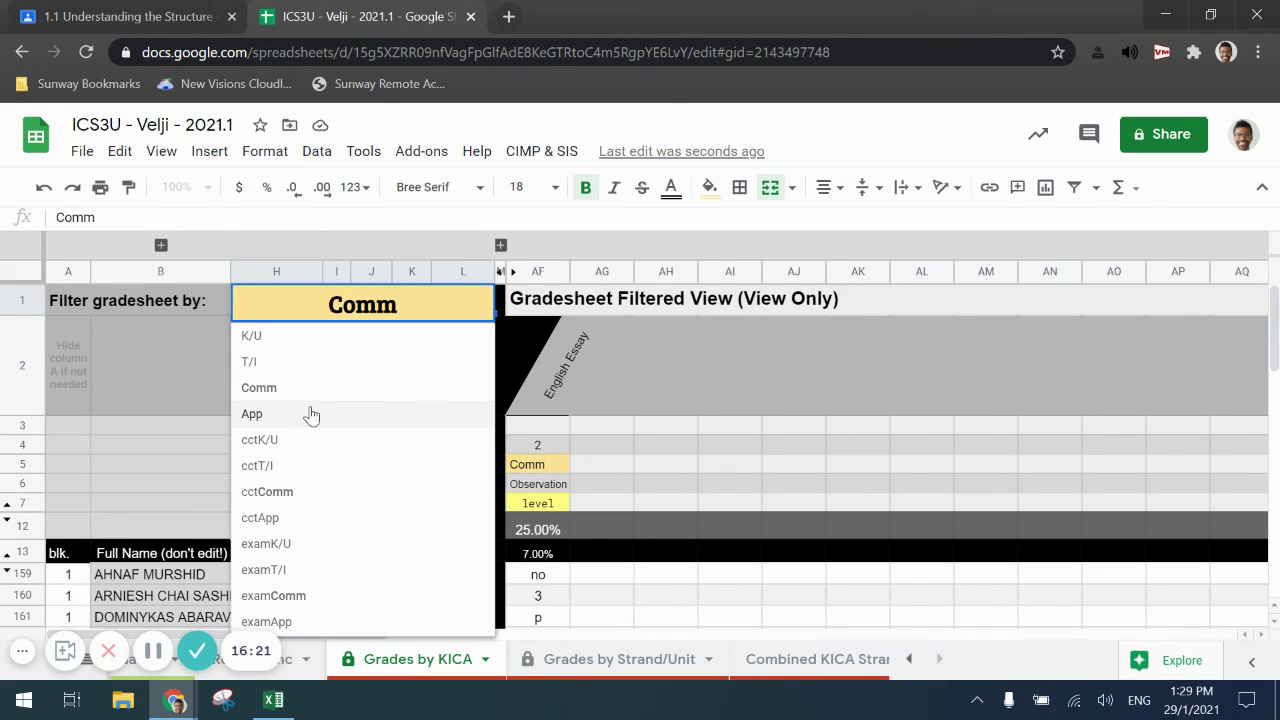
{"action": "left_click", "coordinate": [587, 576]}
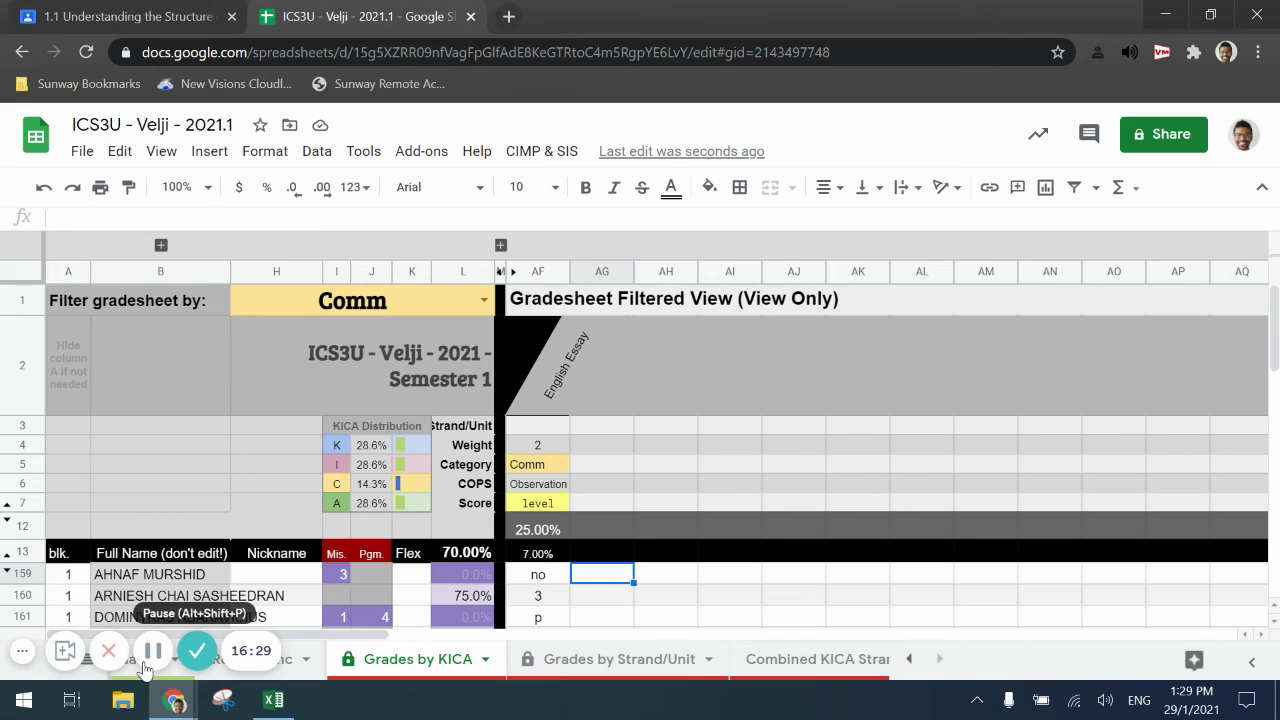
{"action": "scroll", "coordinate": [418, 668], "scroll_direction": "left", "scroll_amount": 5}
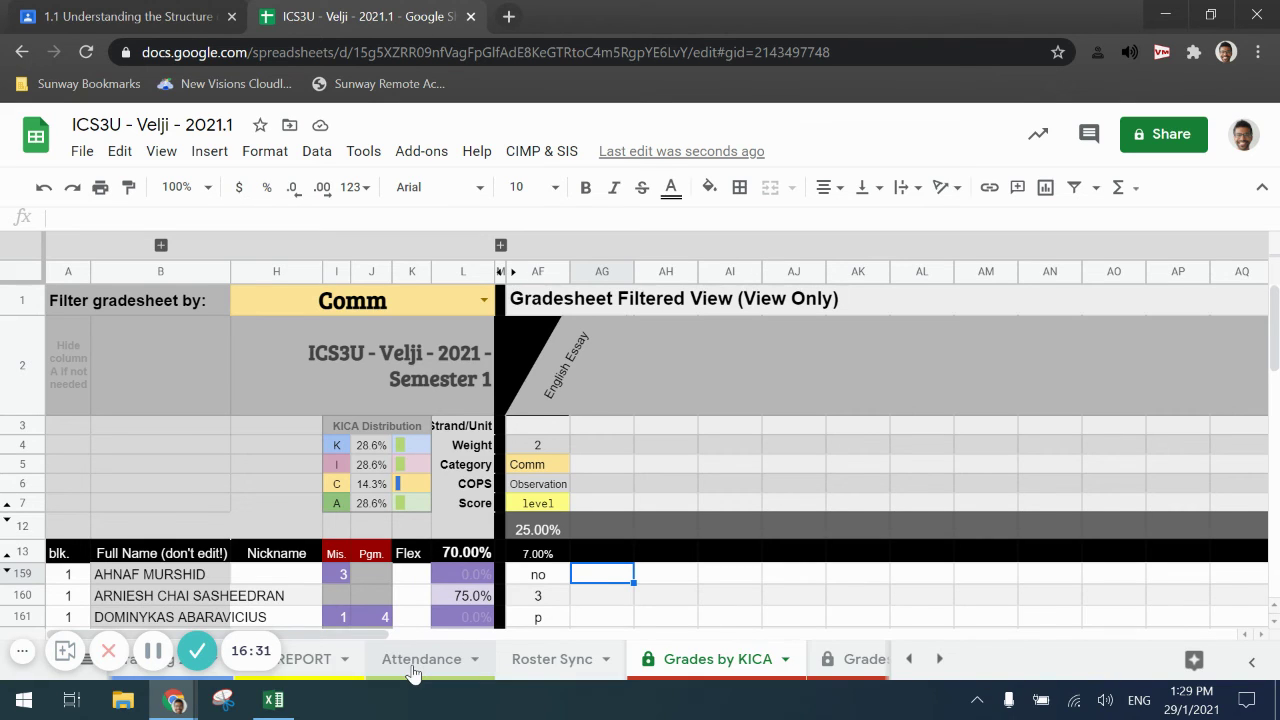
{"action": "left_click", "coordinate": [151, 653]}
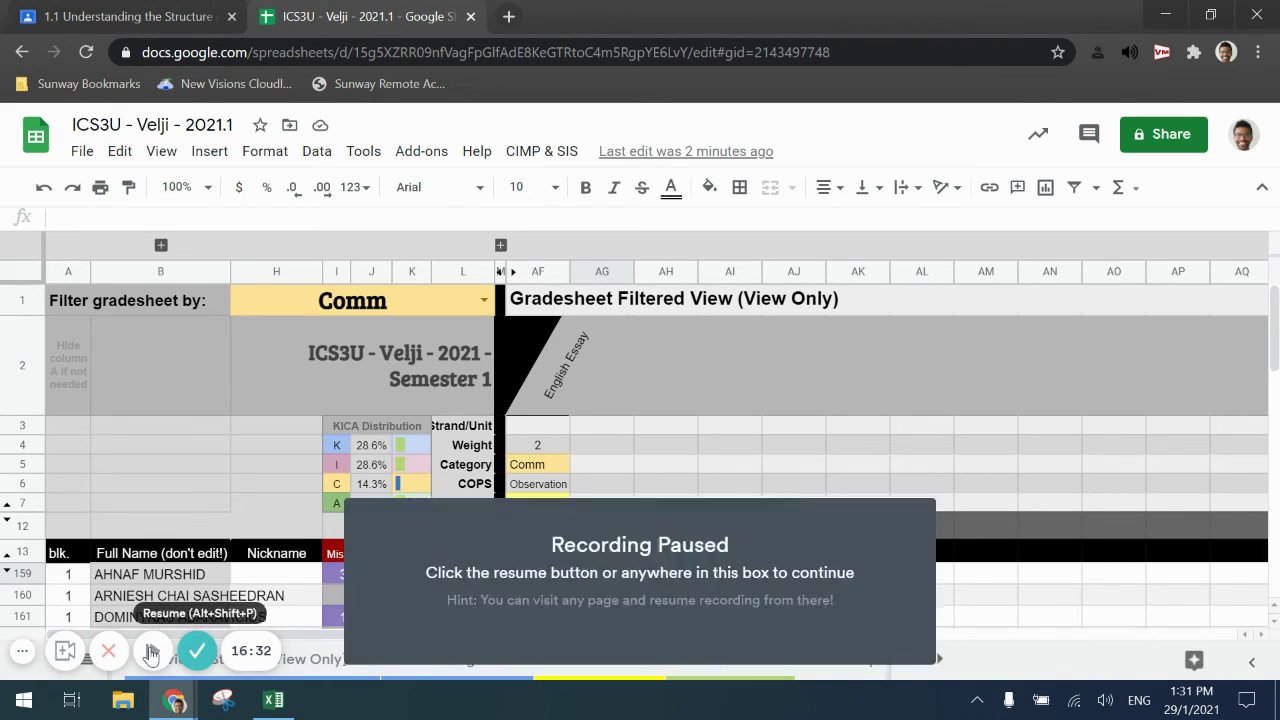
{"action": "left_click", "coordinate": [151, 653]}
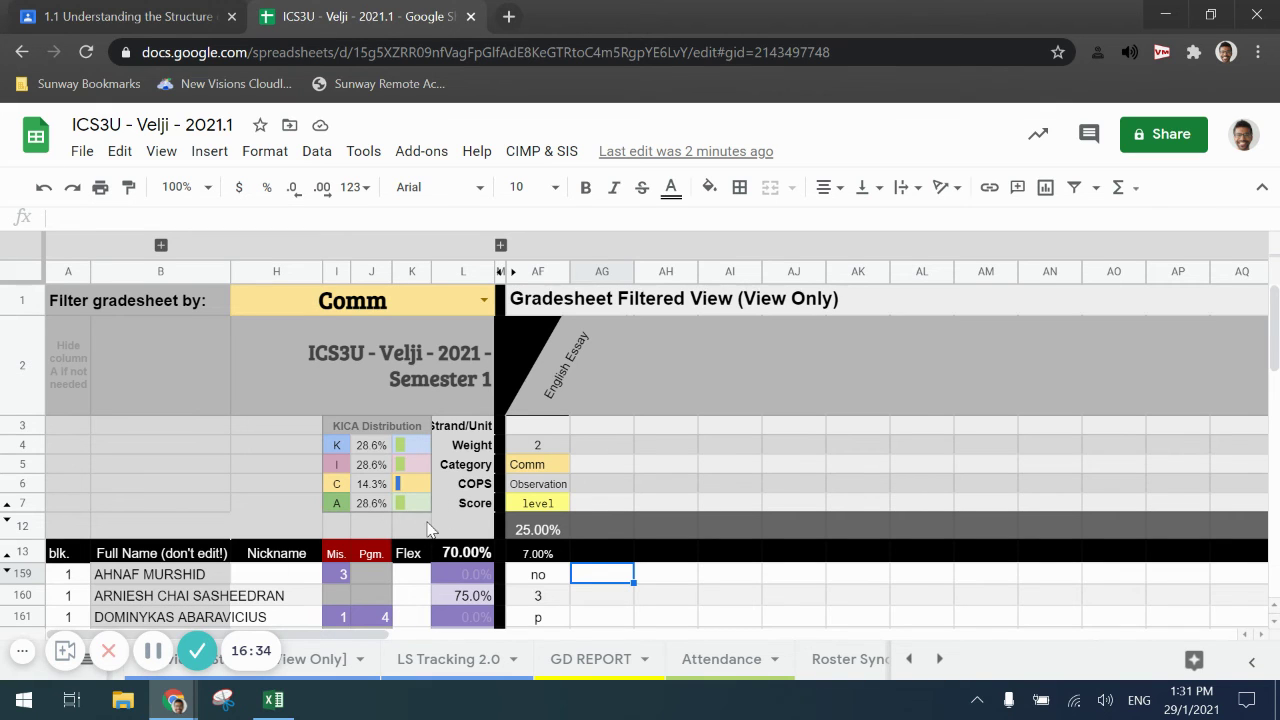
{"action": "scroll", "coordinate": [475, 455], "scroll_direction": "down", "scroll_amount": 5}
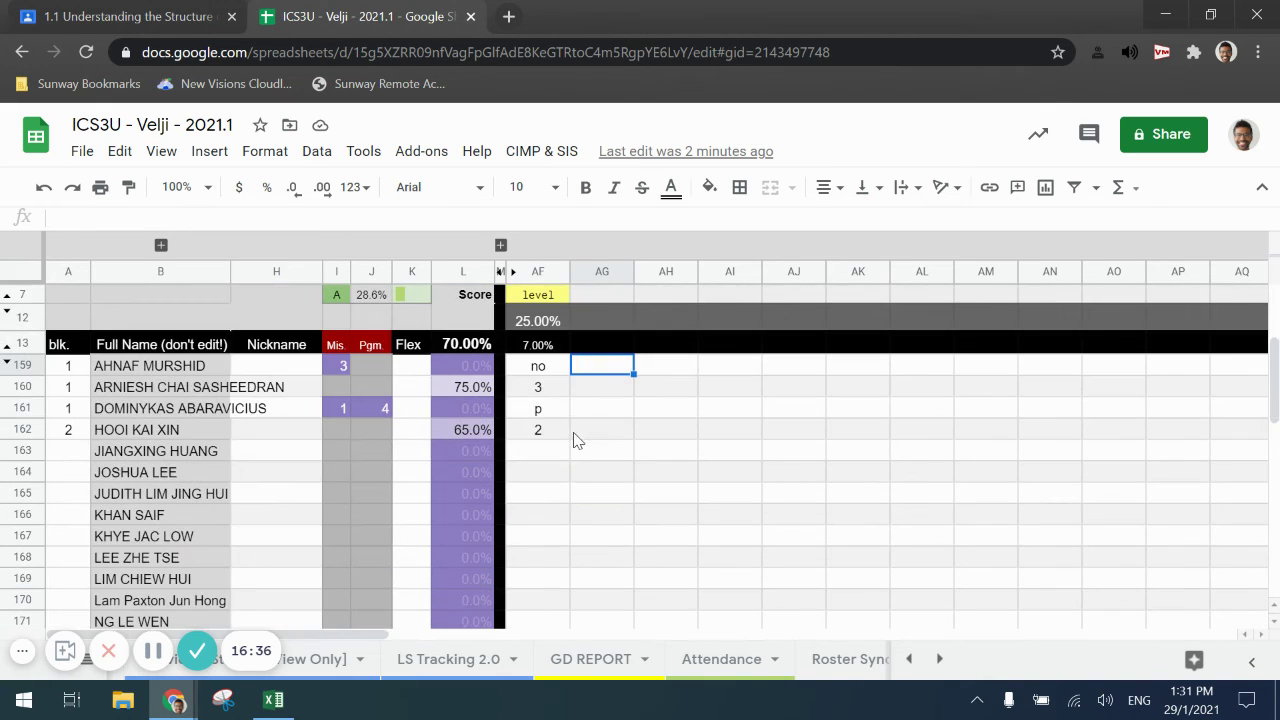
{"action": "scroll", "coordinate": [518, 468], "scroll_direction": "up", "scroll_amount": 5}
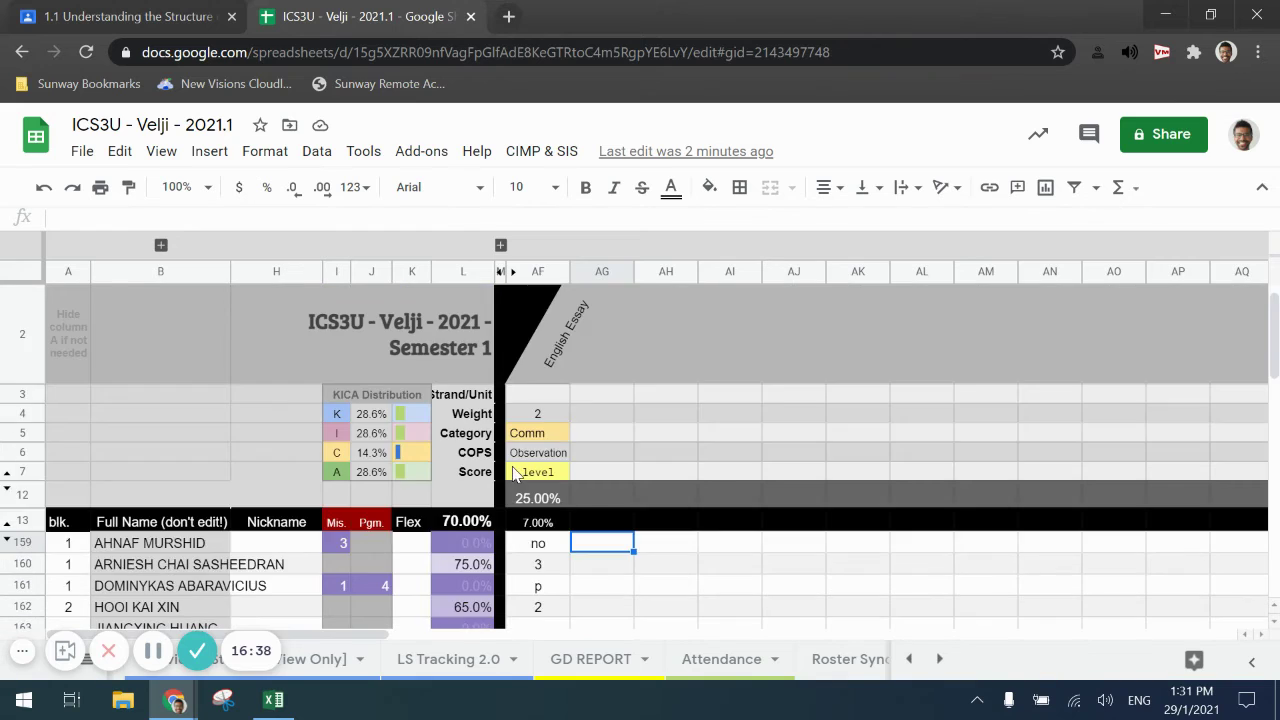
{"action": "scroll", "coordinate": [385, 660], "scroll_direction": "right", "scroll_amount": 5}
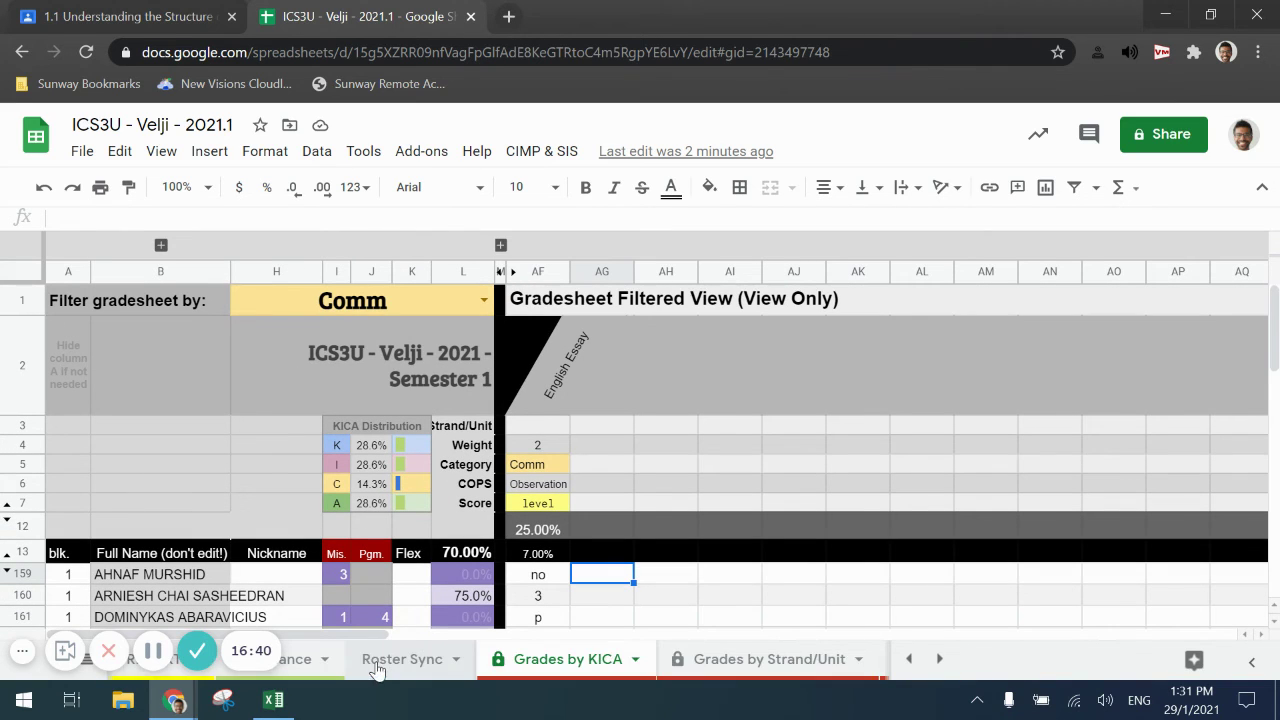
{"action": "scroll", "coordinate": [405, 667], "scroll_direction": "left", "scroll_amount": 3}
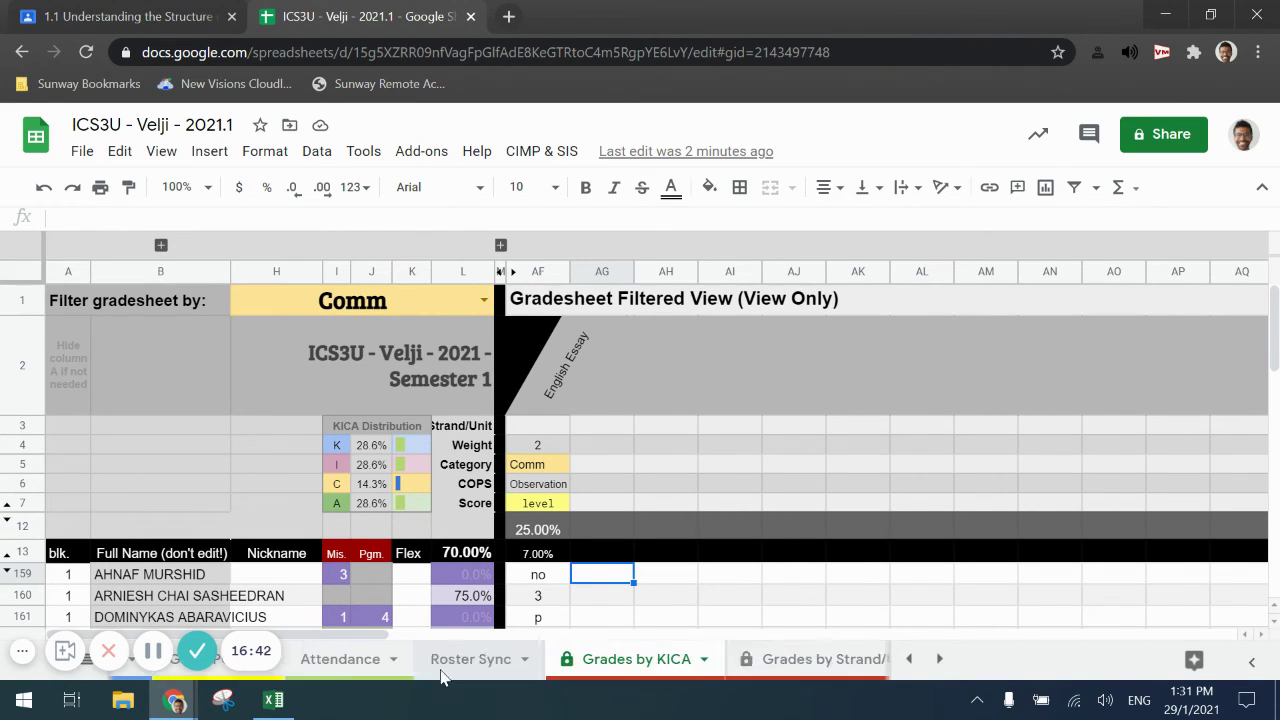
{"action": "scroll", "coordinate": [430, 675], "scroll_direction": "right", "scroll_amount": 3}
{"action": "scroll", "coordinate": [420, 670], "scroll_direction": "left", "scroll_amount": 8}
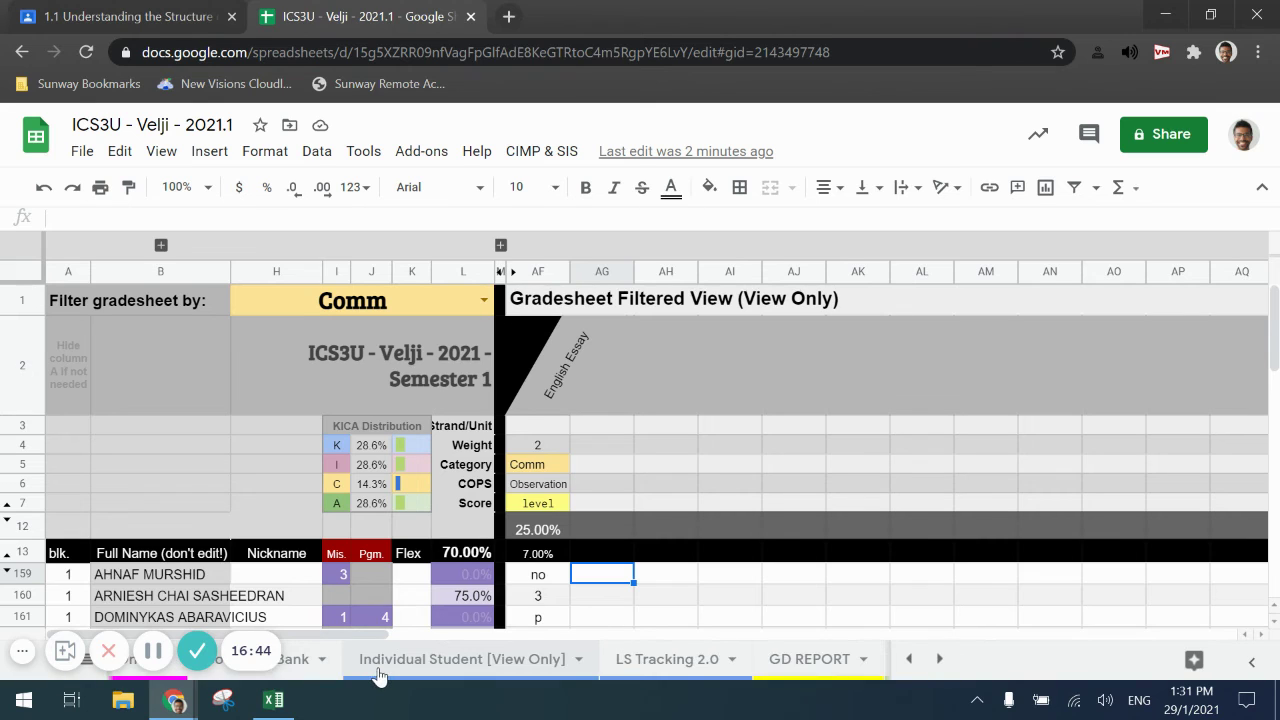
- Open the first-time setup Course Weightings sheet and hide it from the spreadsheet
{"action": "scroll", "coordinate": [410, 682], "scroll_direction": "left", "scroll_amount": 4}
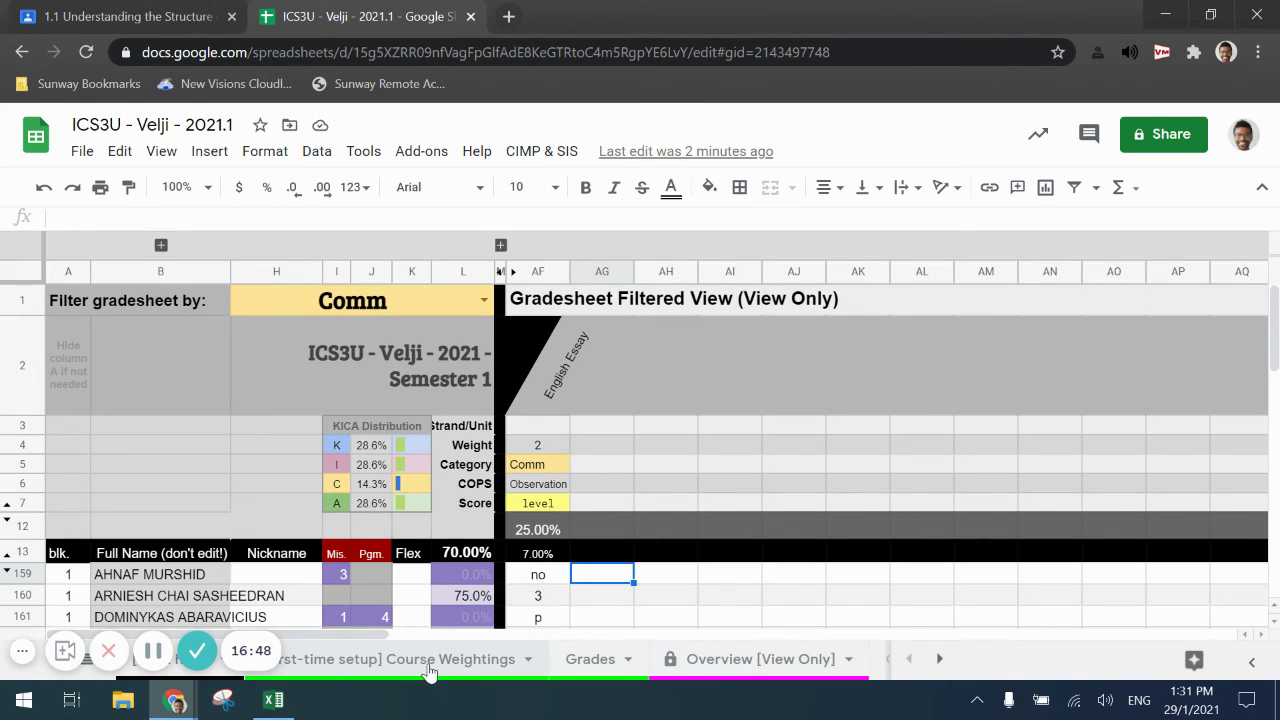
{"action": "left_click", "coordinate": [428, 667]}
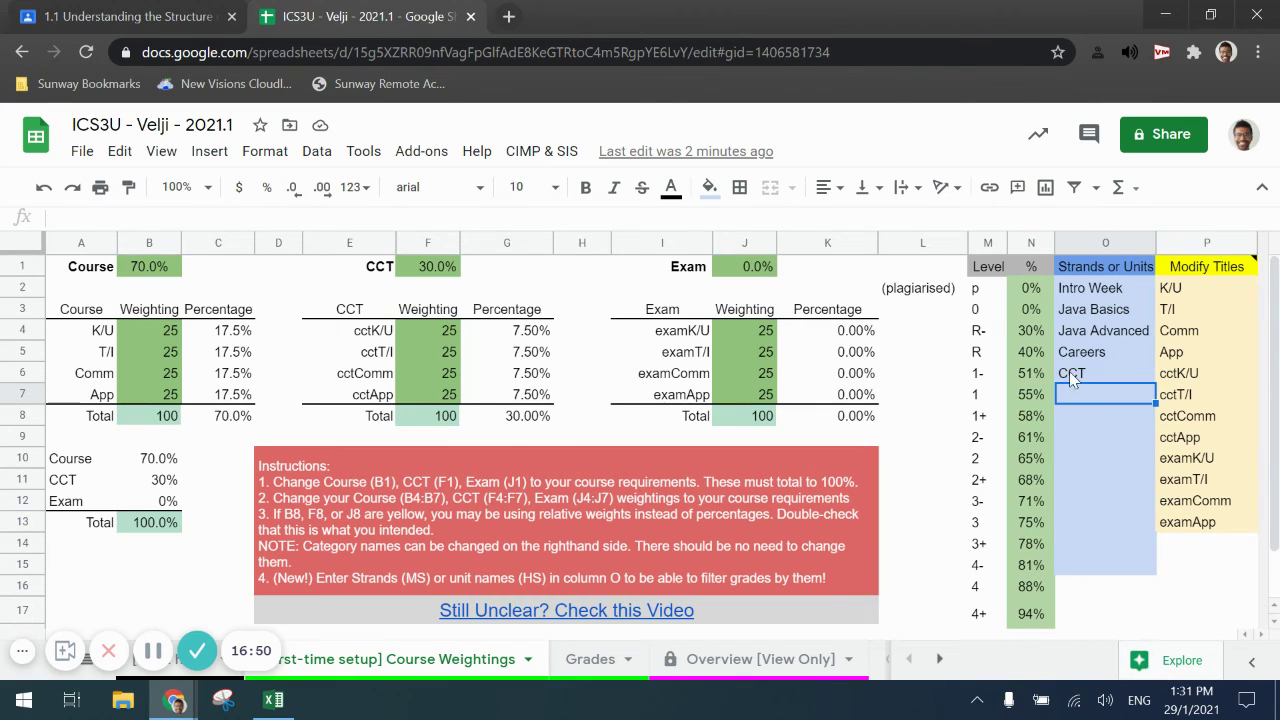
{"action": "right_click", "coordinate": [436, 668]}
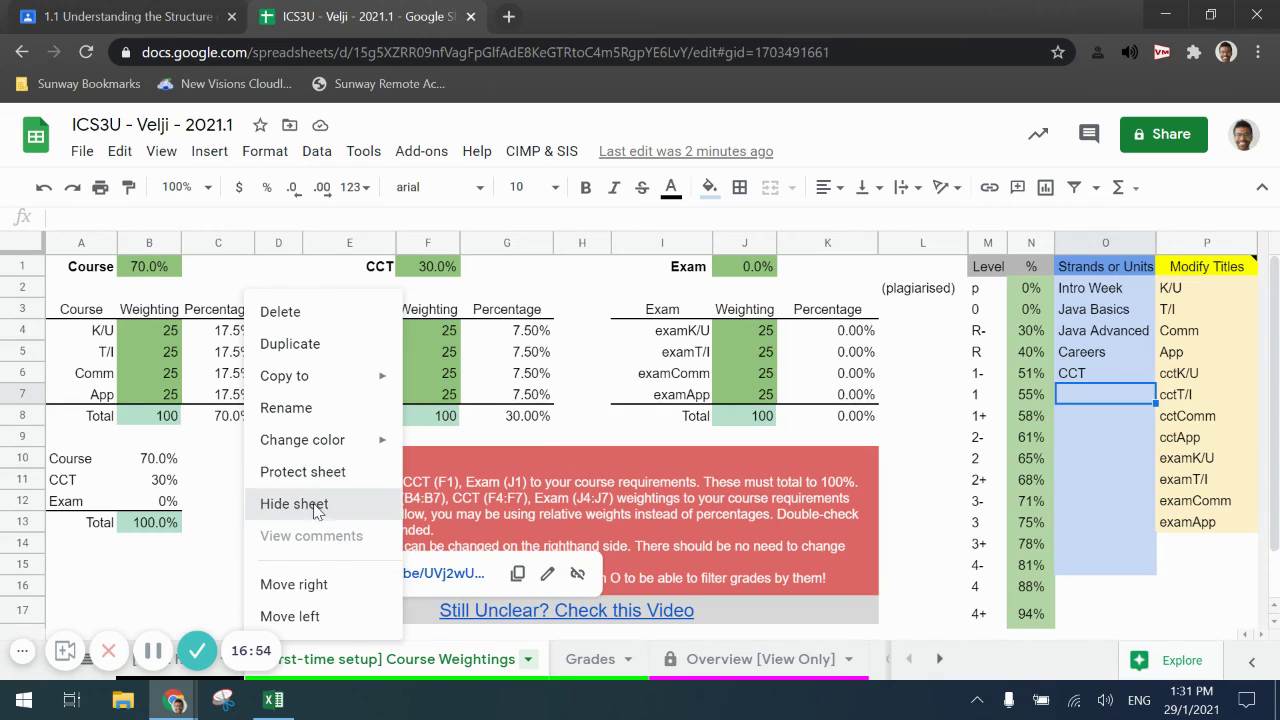
{"action": "left_click", "coordinate": [322, 504]}
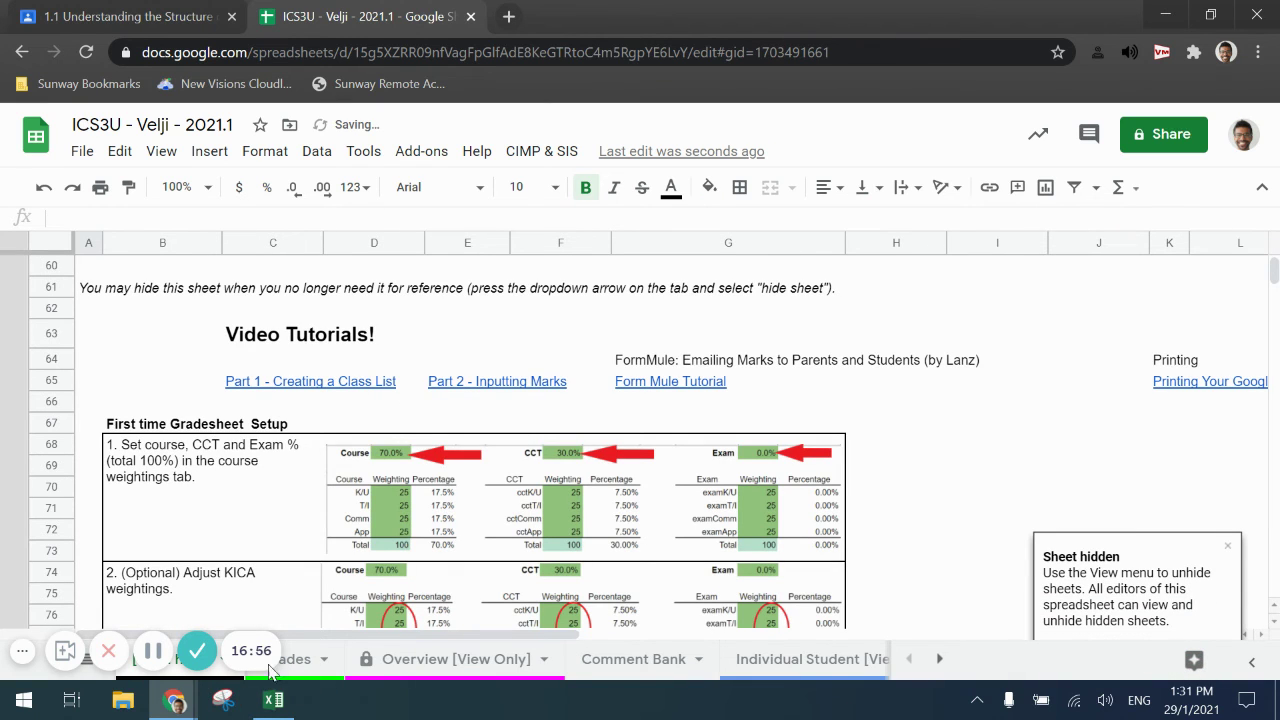
- Hide the Comment Bank sheet, then open Roster Sync to look at its student and guardian email columns
{"action": "left_click", "coordinate": [620, 676]}
{"action": "right_click", "coordinate": [622, 676]}
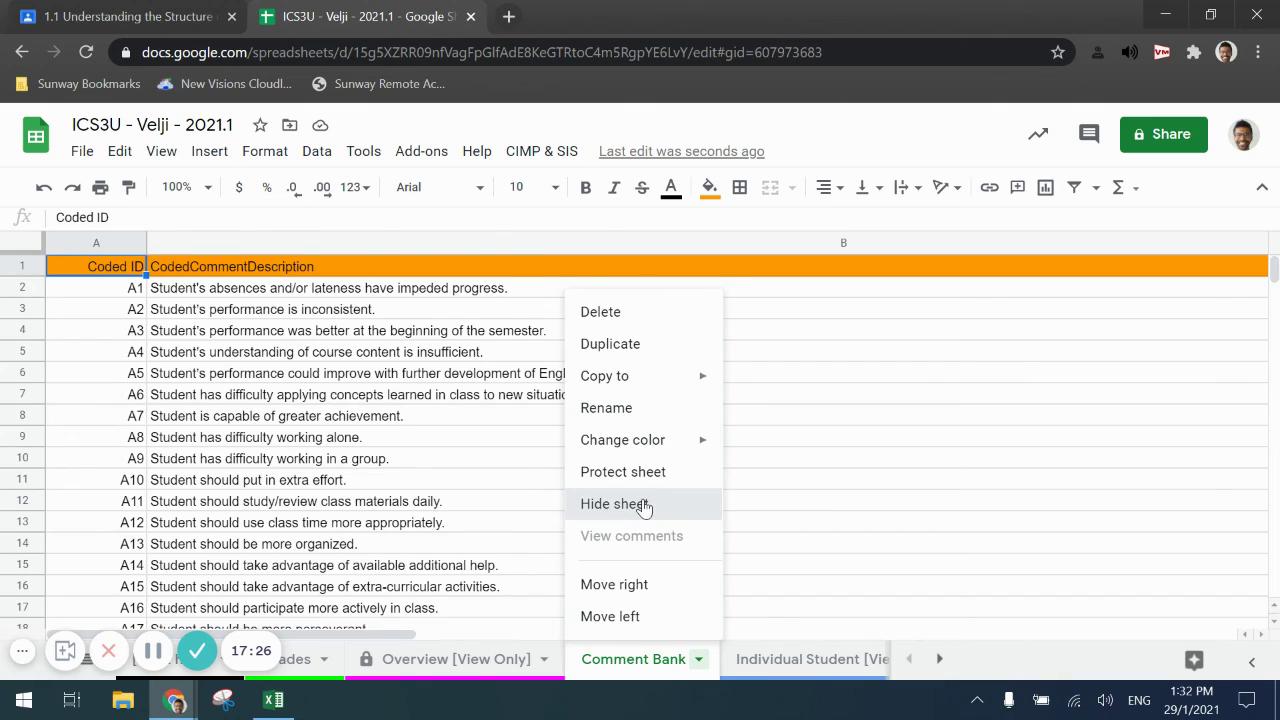
{"action": "left_click", "coordinate": [643, 505]}
{"action": "scroll", "coordinate": [689, 663], "scroll_direction": "down", "scroll_amount": 5}
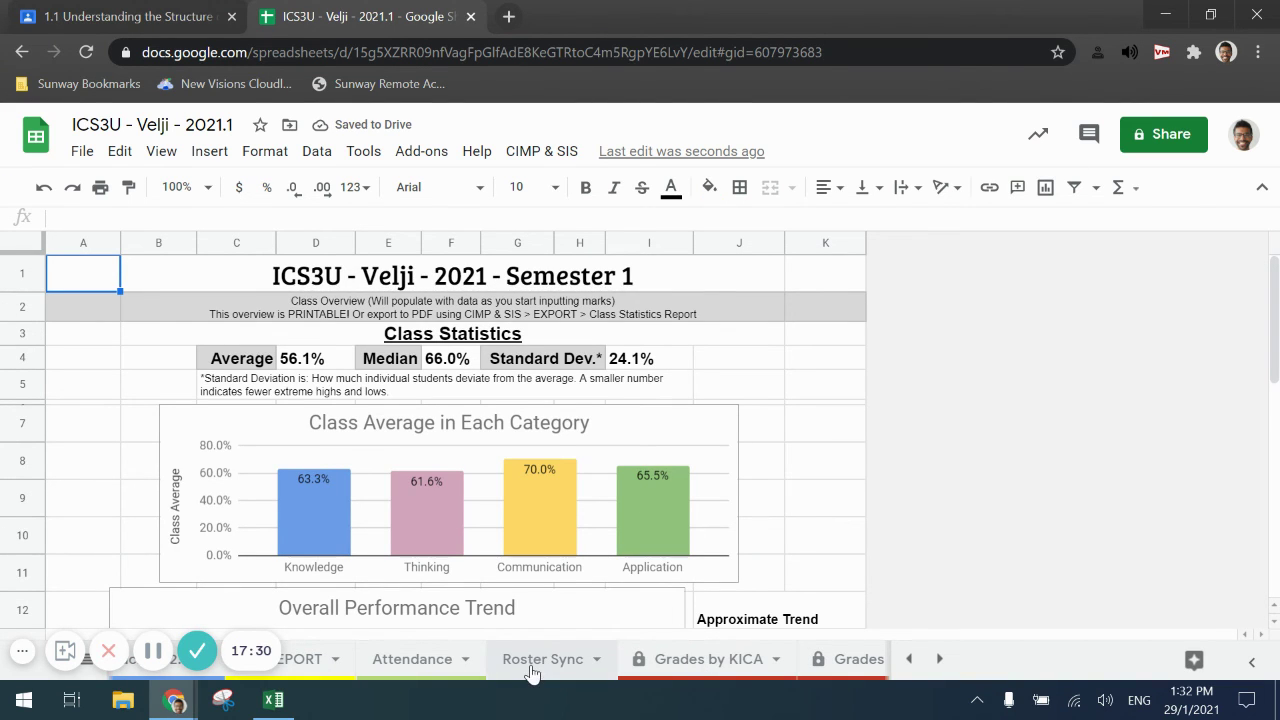
{"action": "left_click", "coordinate": [531, 664]}
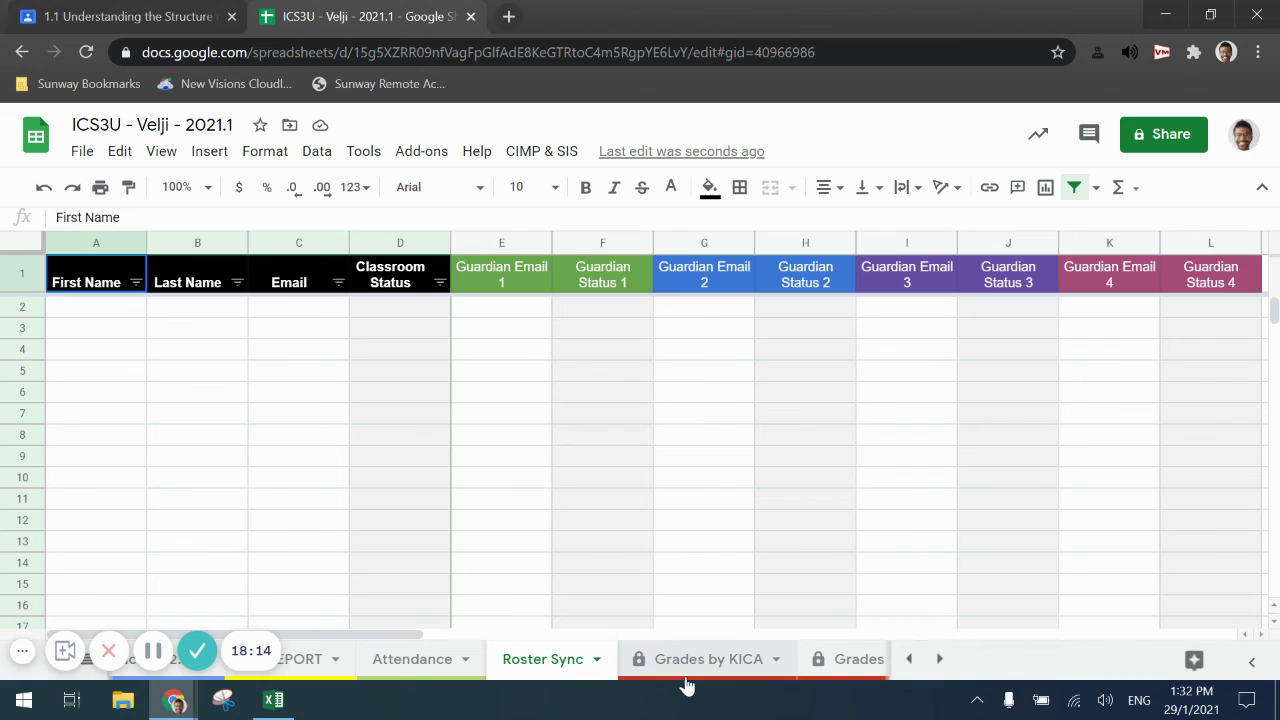
- Open Combined KICA Strand/Unit, filter the gradesheet by K/U and Intro Week, and look over the filtered marks
{"action": "scroll", "coordinate": [689, 665], "scroll_direction": "down", "scroll_amount": 1}
{"action": "scroll", "coordinate": [689, 665], "scroll_direction": "down", "scroll_amount": 1}
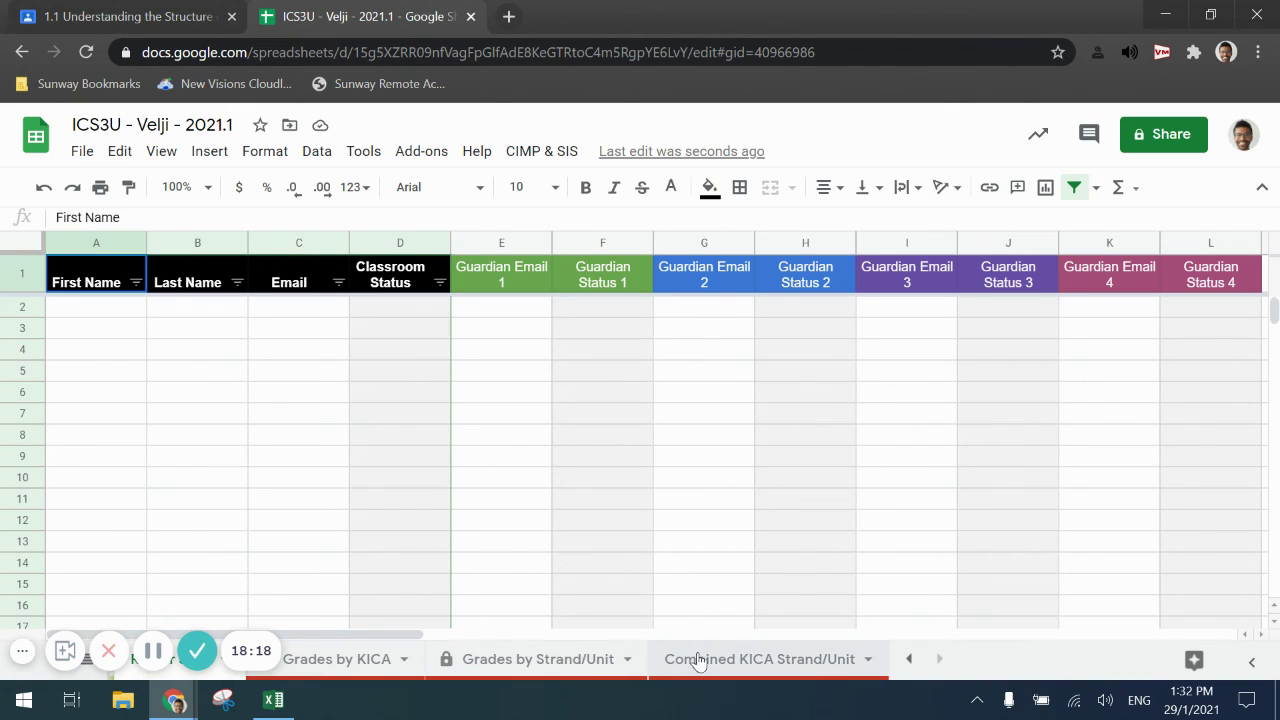
{"action": "scroll", "coordinate": [660, 665], "scroll_direction": "up", "scroll_amount": 1}
{"action": "scroll", "coordinate": [658, 668], "scroll_direction": "down", "scroll_amount": 1}
{"action": "left_click", "coordinate": [714, 662]}
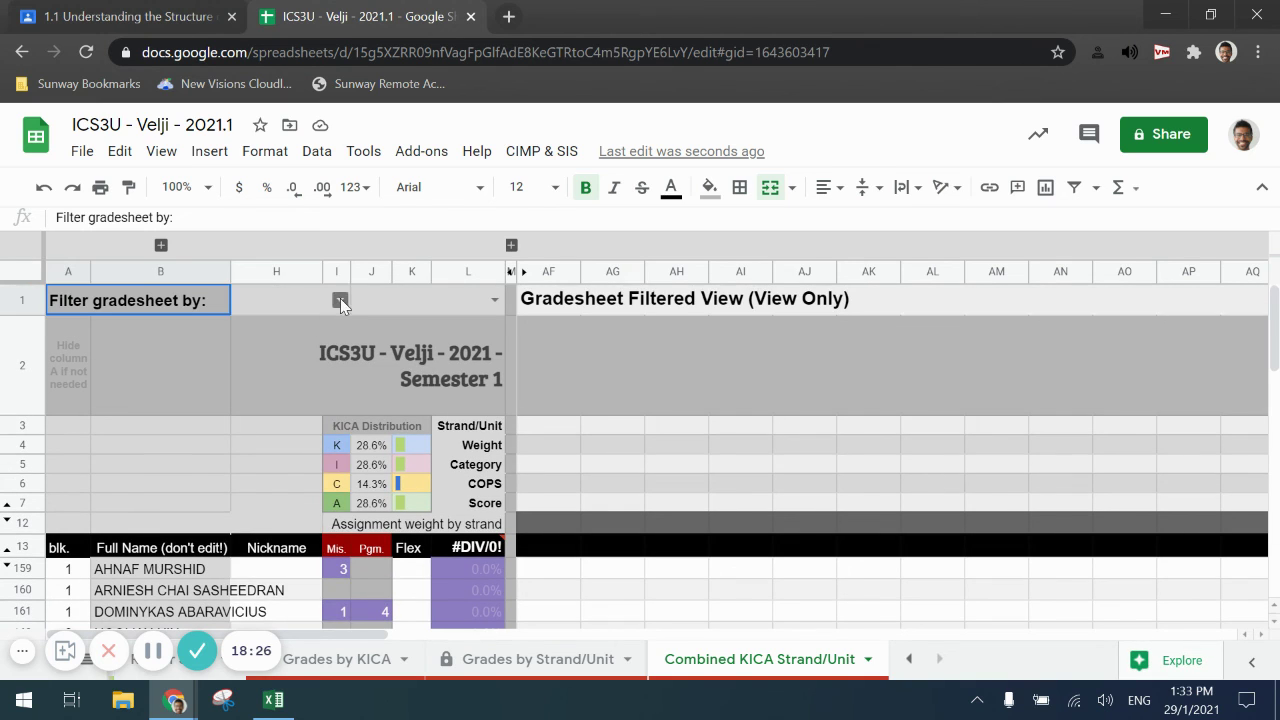
{"action": "left_click", "coordinate": [340, 300]}
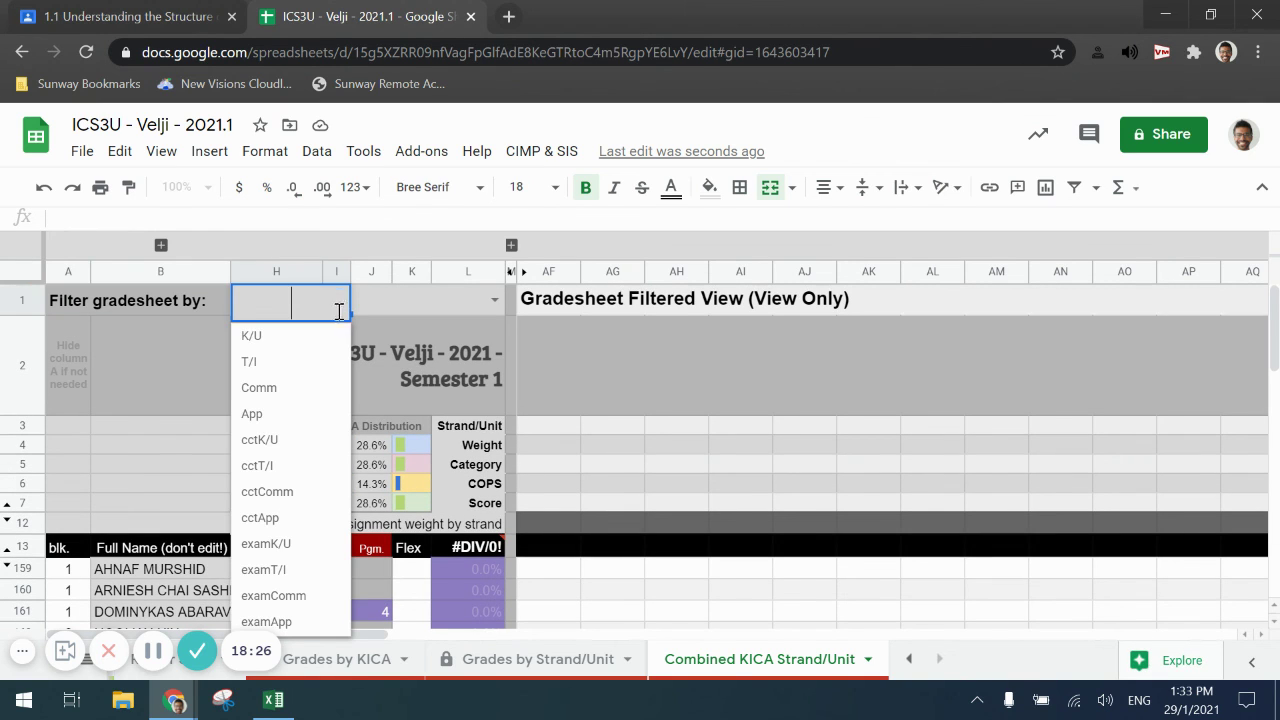
{"action": "left_click", "coordinate": [305, 340]}
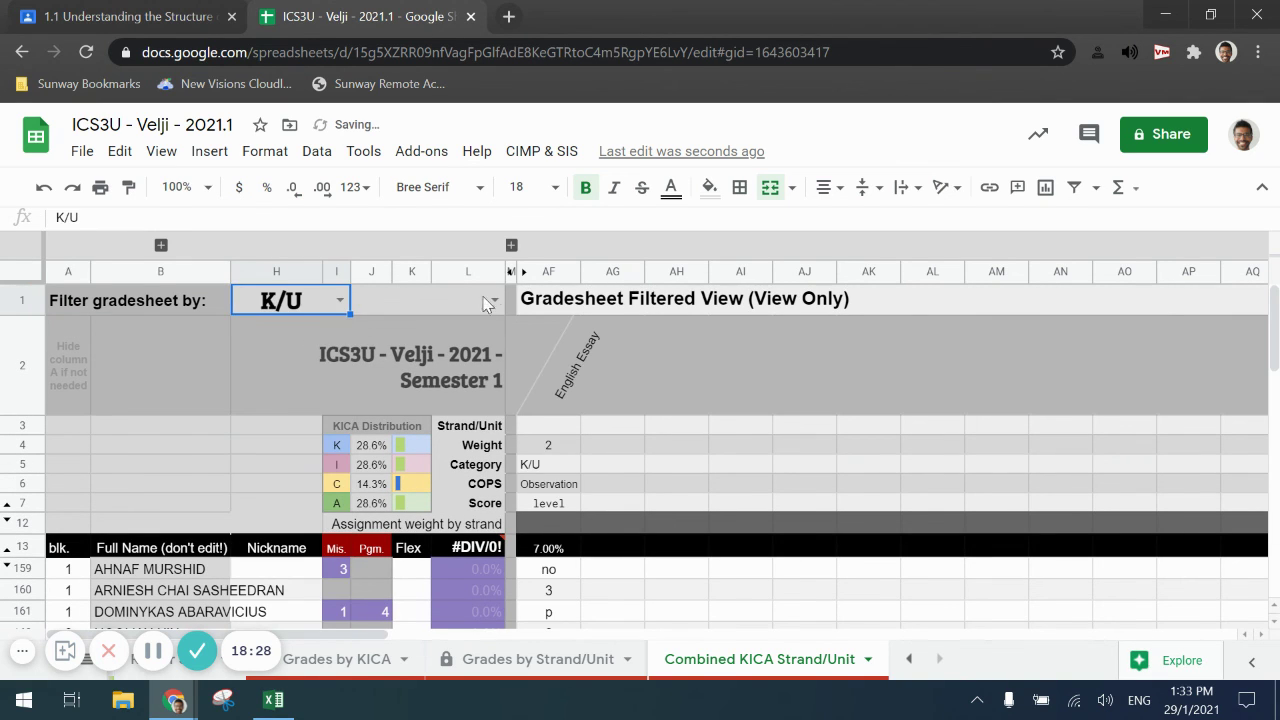
{"action": "left_click", "coordinate": [493, 300]}
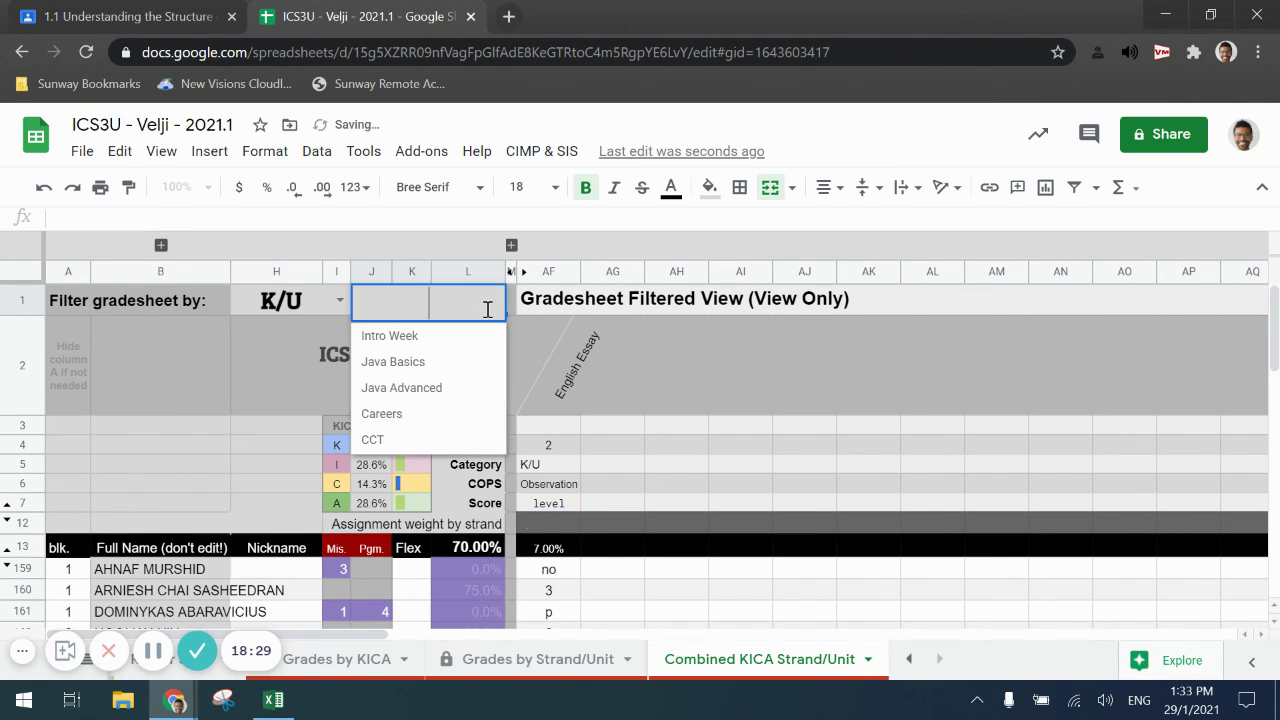
{"action": "left_click", "coordinate": [427, 337]}
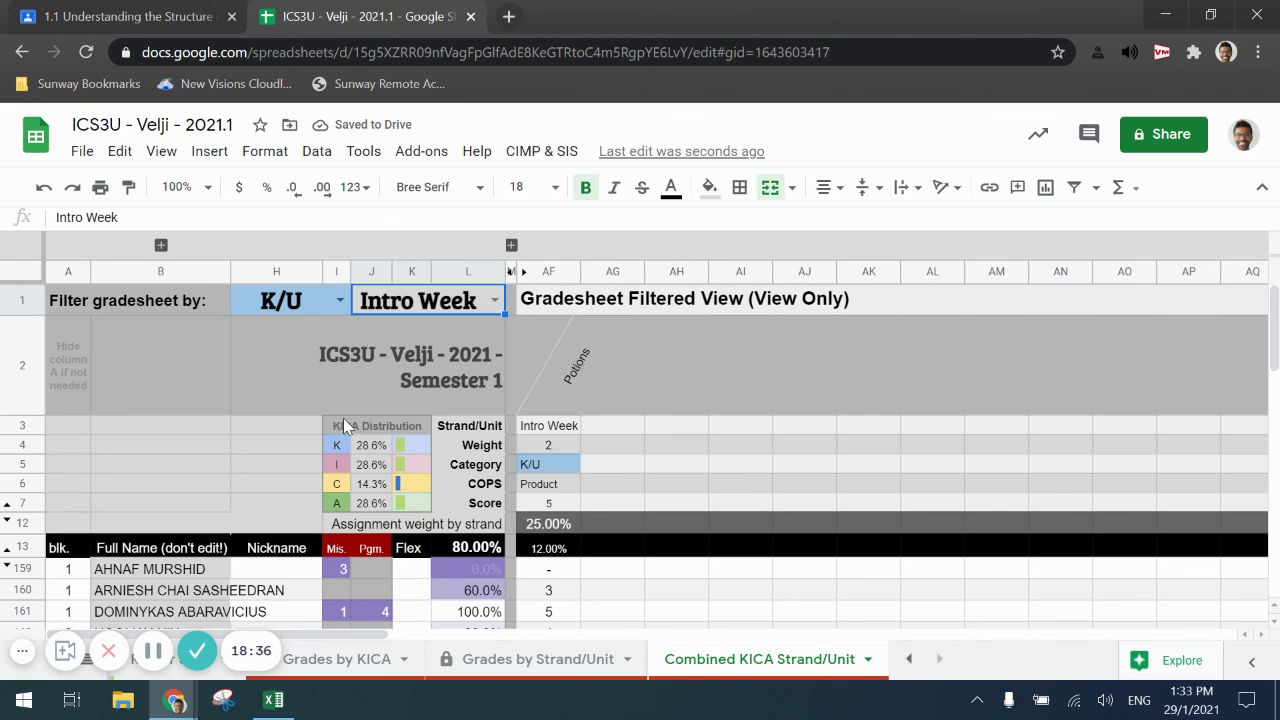
{"action": "scroll", "coordinate": [502, 486], "scroll_direction": "down", "scroll_amount": 3}
{"action": "scroll", "coordinate": [502, 486], "scroll_direction": "up", "scroll_amount": 3}
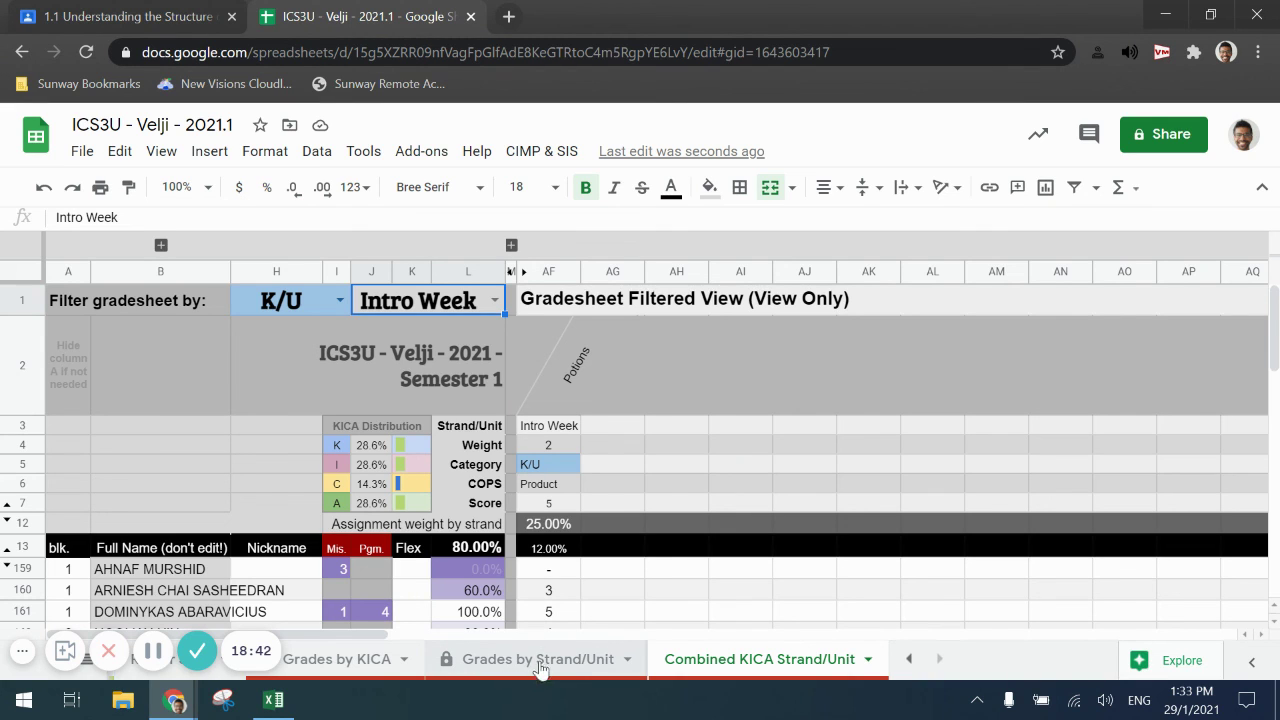
- Return to the Grades sheet and look over the assignments and student marks
{"action": "scroll", "coordinate": [565, 670], "scroll_direction": "up", "scroll_amount": 5}
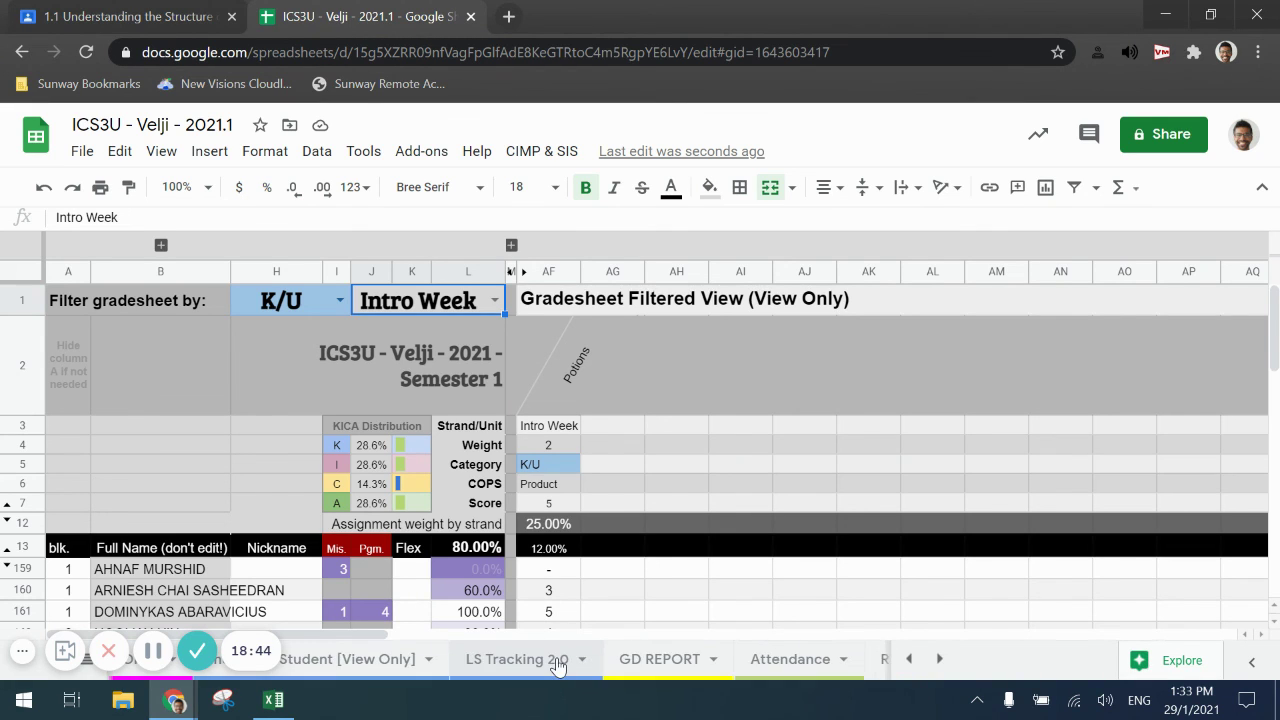
{"action": "left_click", "coordinate": [298, 660]}
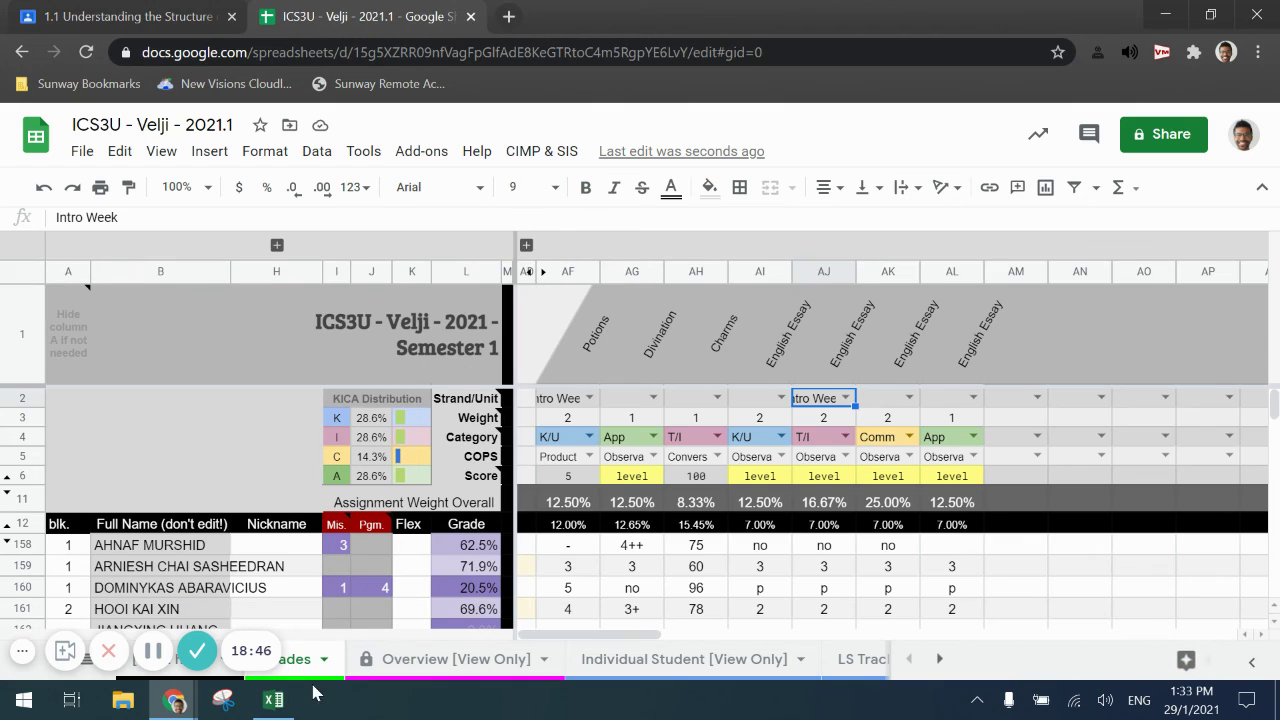
{"action": "scroll", "coordinate": [350, 430], "scroll_direction": "down", "scroll_amount": 1}
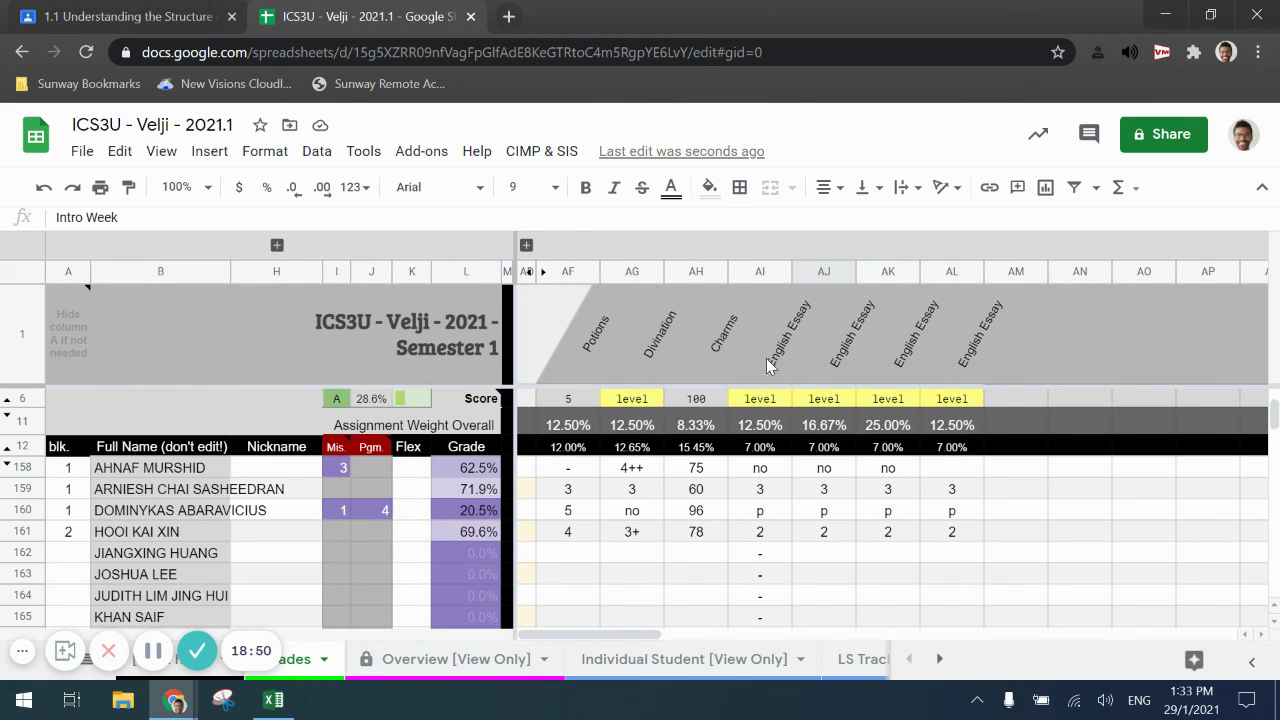
{"action": "scroll", "coordinate": [101, 324], "scroll_direction": "up", "scroll_amount": 1}
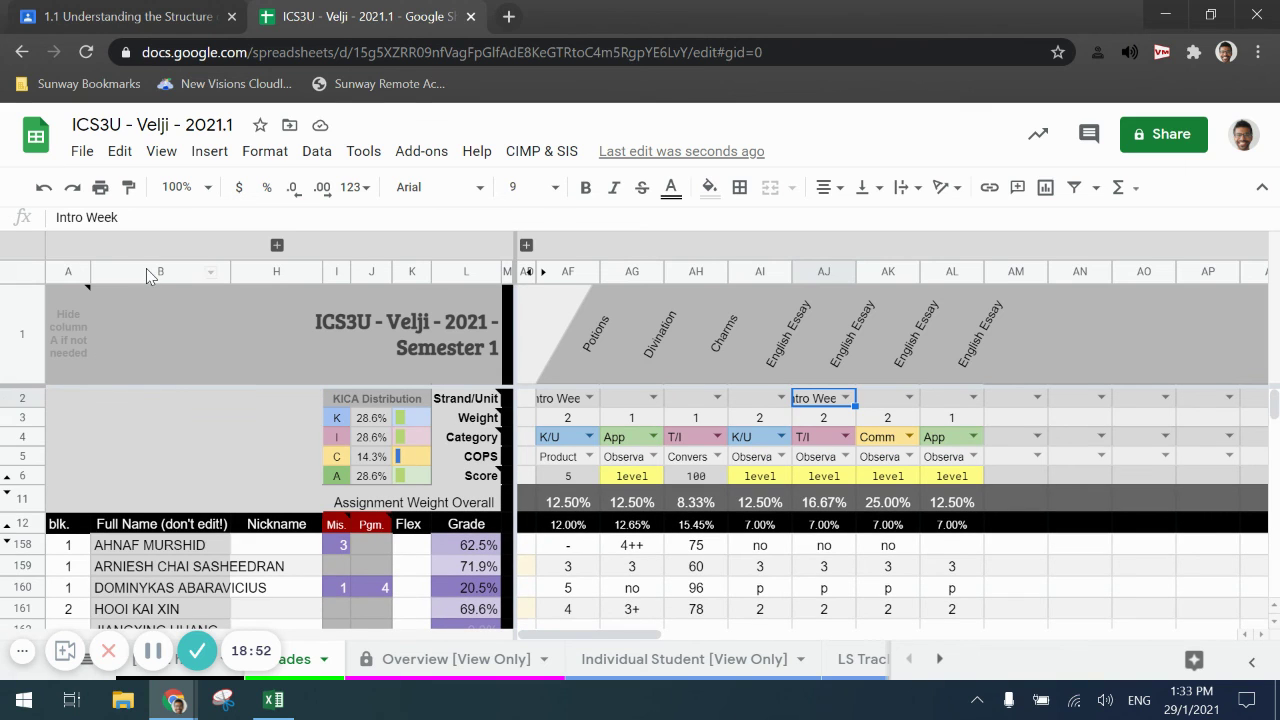
- Hide the Full Name column B in Grades, accepting the edit to the protected area
{"action": "left_click", "coordinate": [146, 268]}
{"action": "right_click", "coordinate": [146, 266]}
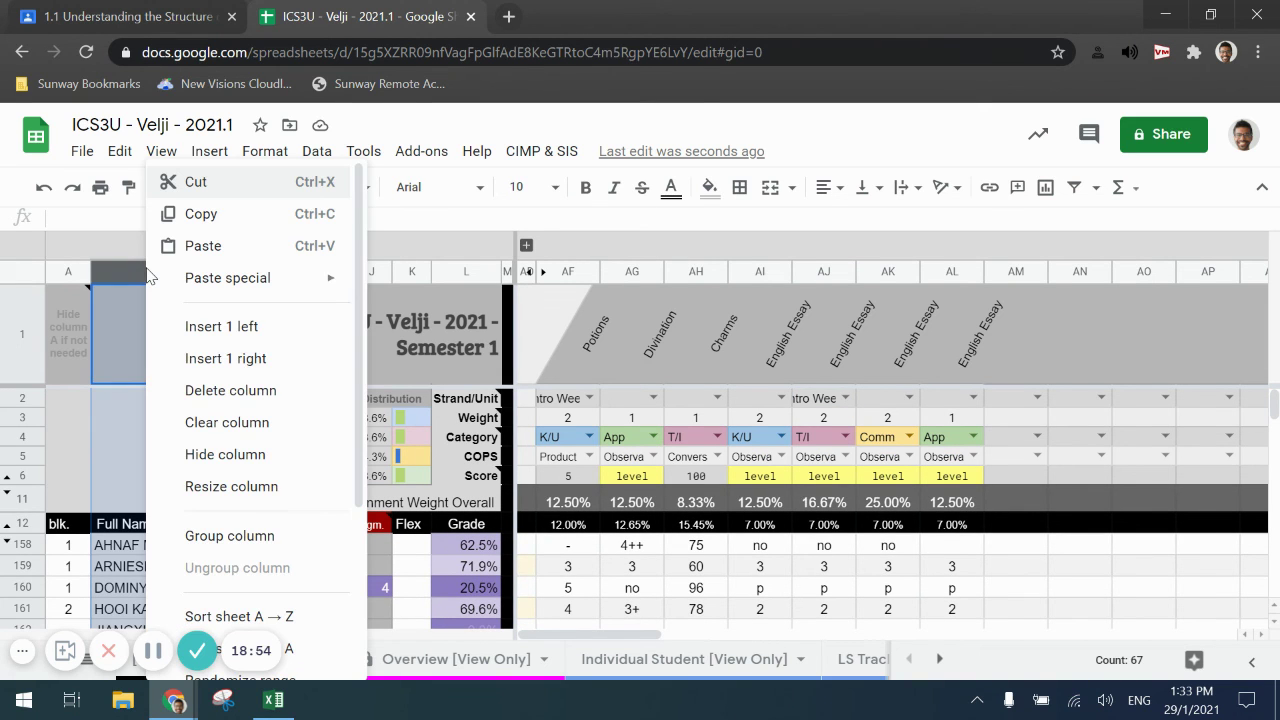
{"action": "left_click", "coordinate": [252, 462]}
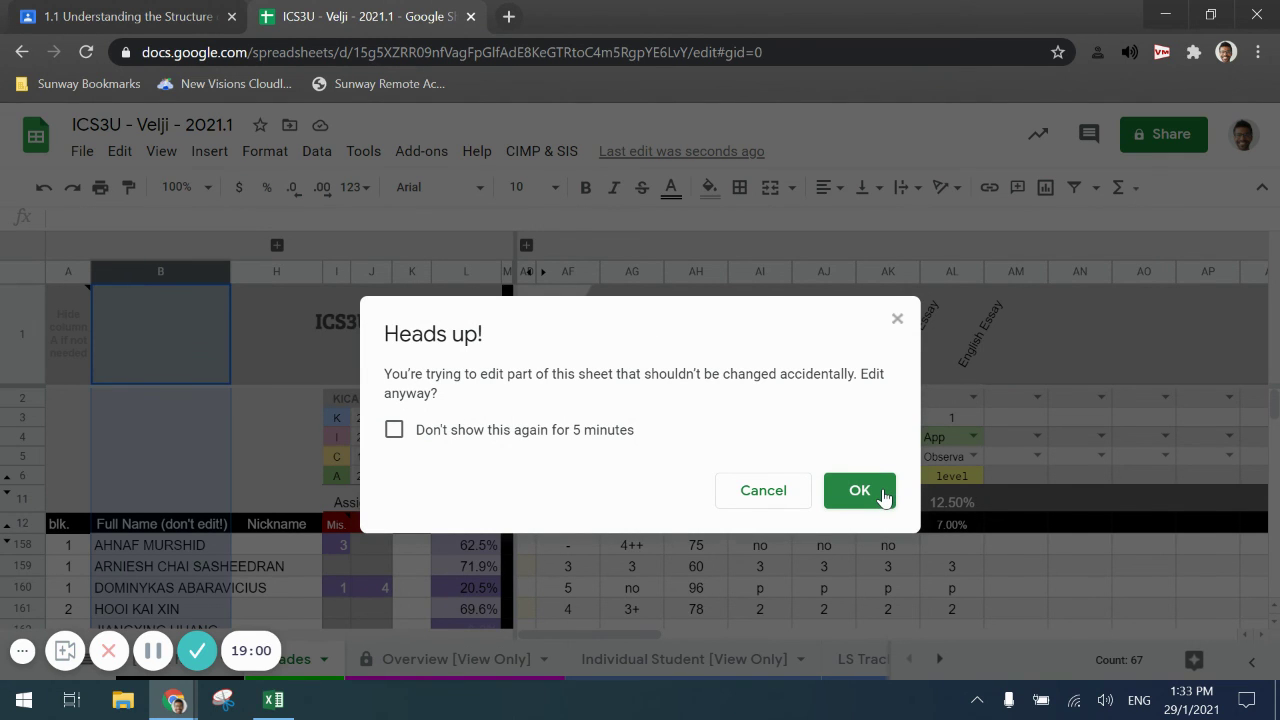
{"action": "left_click", "coordinate": [884, 492]}
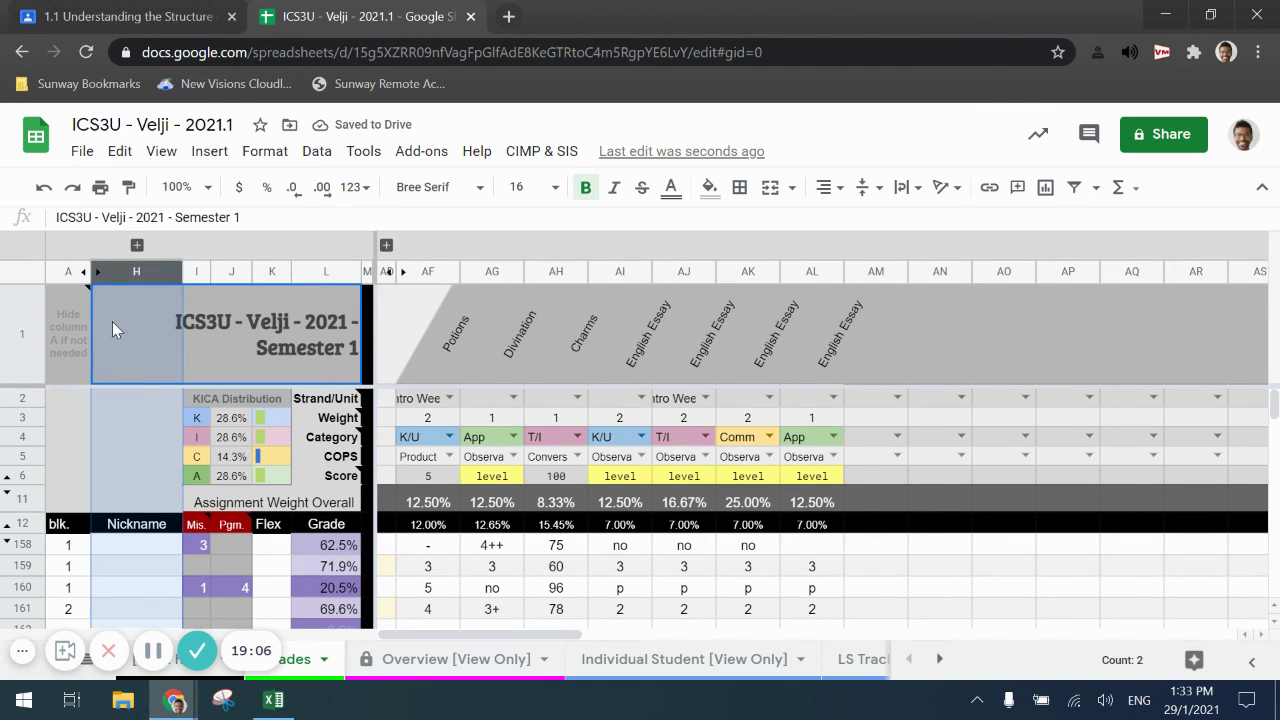
- Expand the grouped student detail columns C to G to view names and emails, and collapse the group again
{"action": "scroll", "coordinate": [112, 450], "scroll_direction": "down", "scroll_amount": 1}
{"action": "scroll", "coordinate": [109, 421], "scroll_direction": "up", "scroll_amount": 1}
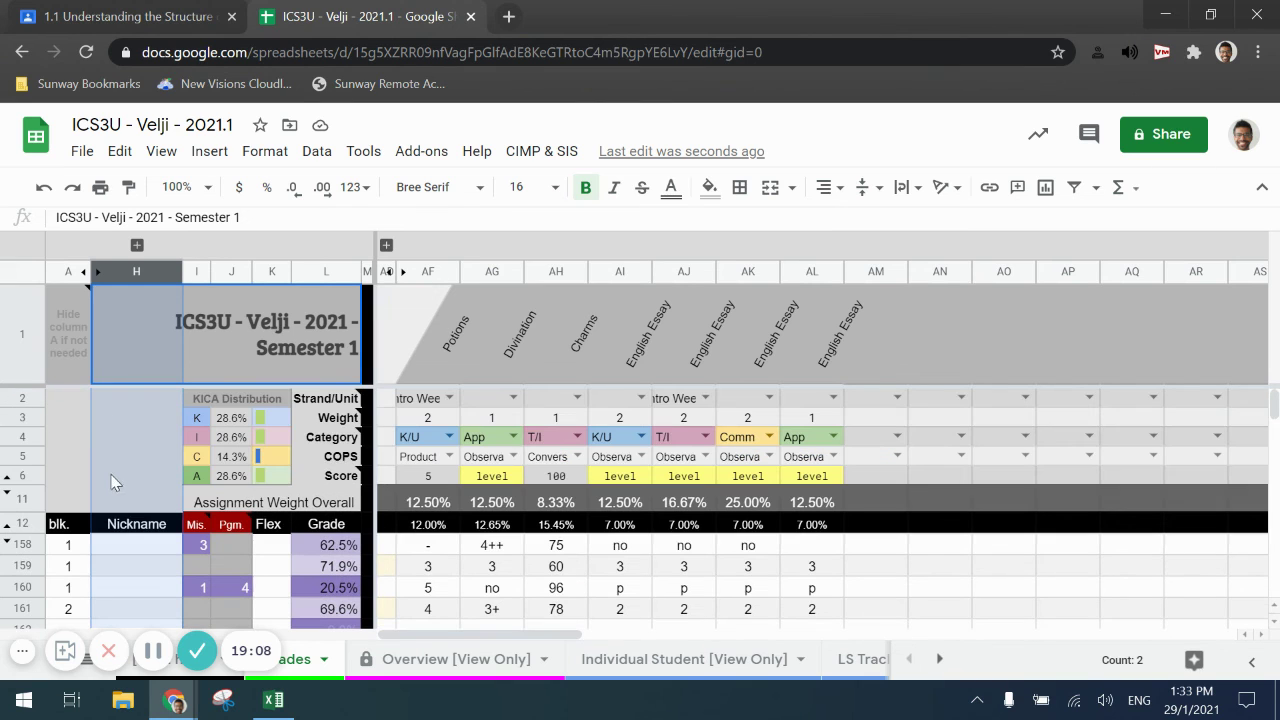
{"action": "left_click", "coordinate": [137, 245]}
{"action": "scroll", "coordinate": [202, 394], "scroll_direction": "down", "scroll_amount": 1}
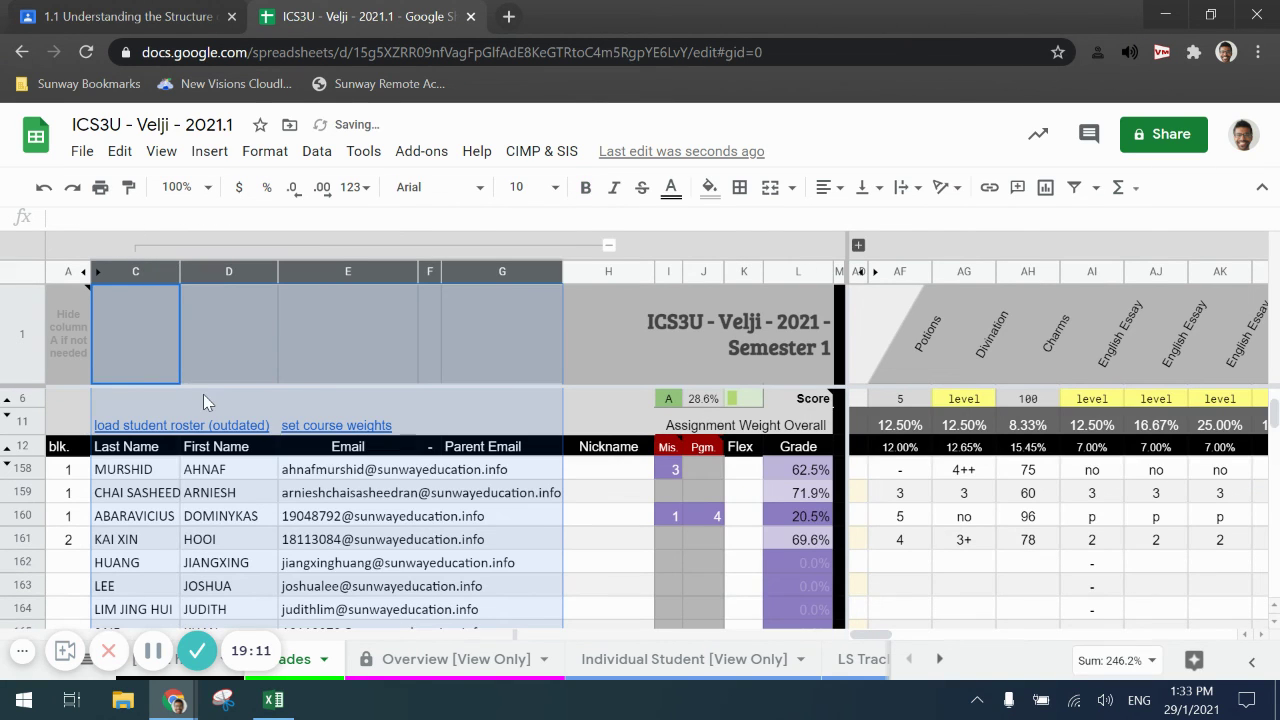
{"action": "left_click", "coordinate": [605, 245]}
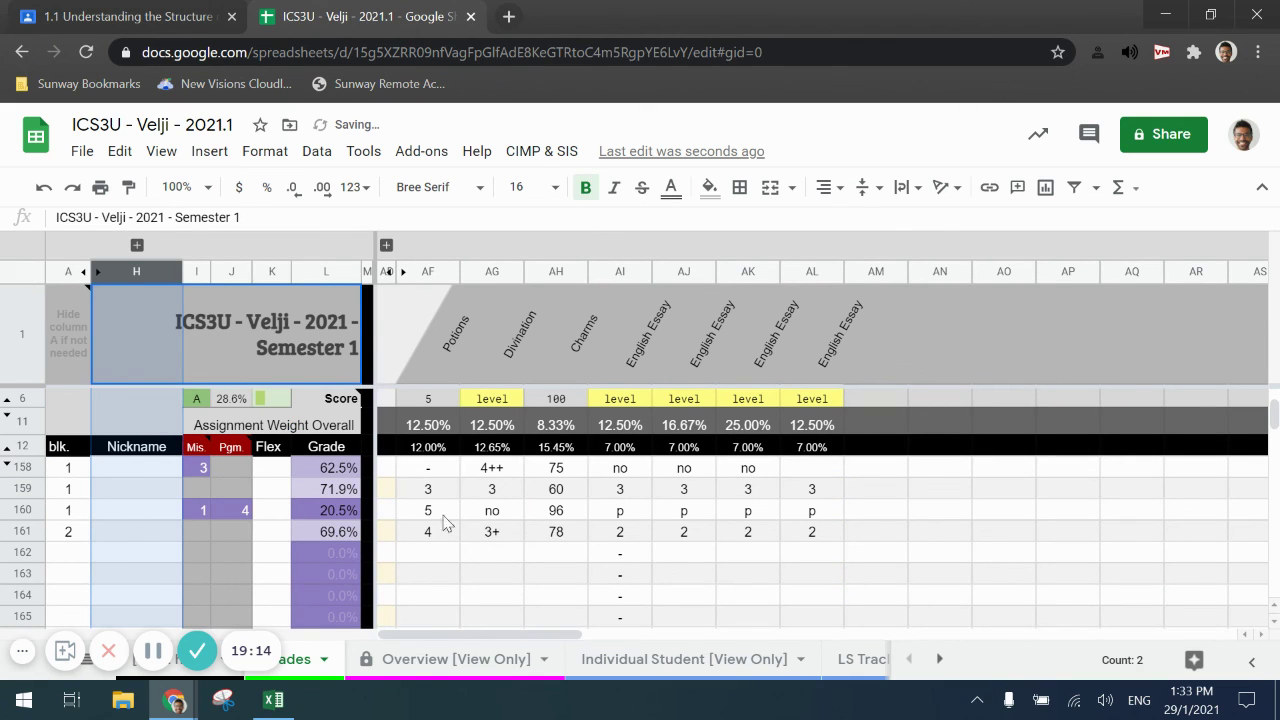
{"action": "scroll", "coordinate": [750, 510], "scroll_direction": "up", "scroll_amount": 1}
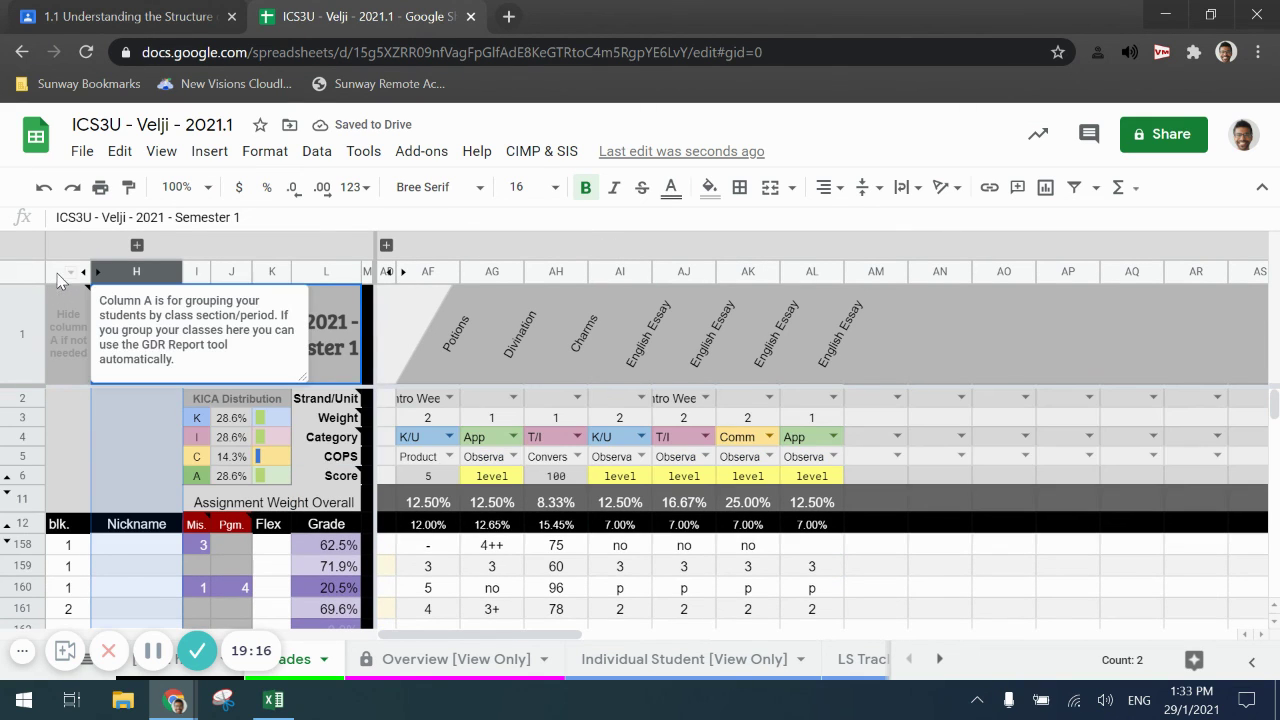
- Hide the class block column A in the Grades sheet
{"action": "left_click", "coordinate": [60, 274]}
{"action": "right_click", "coordinate": [60, 274]}
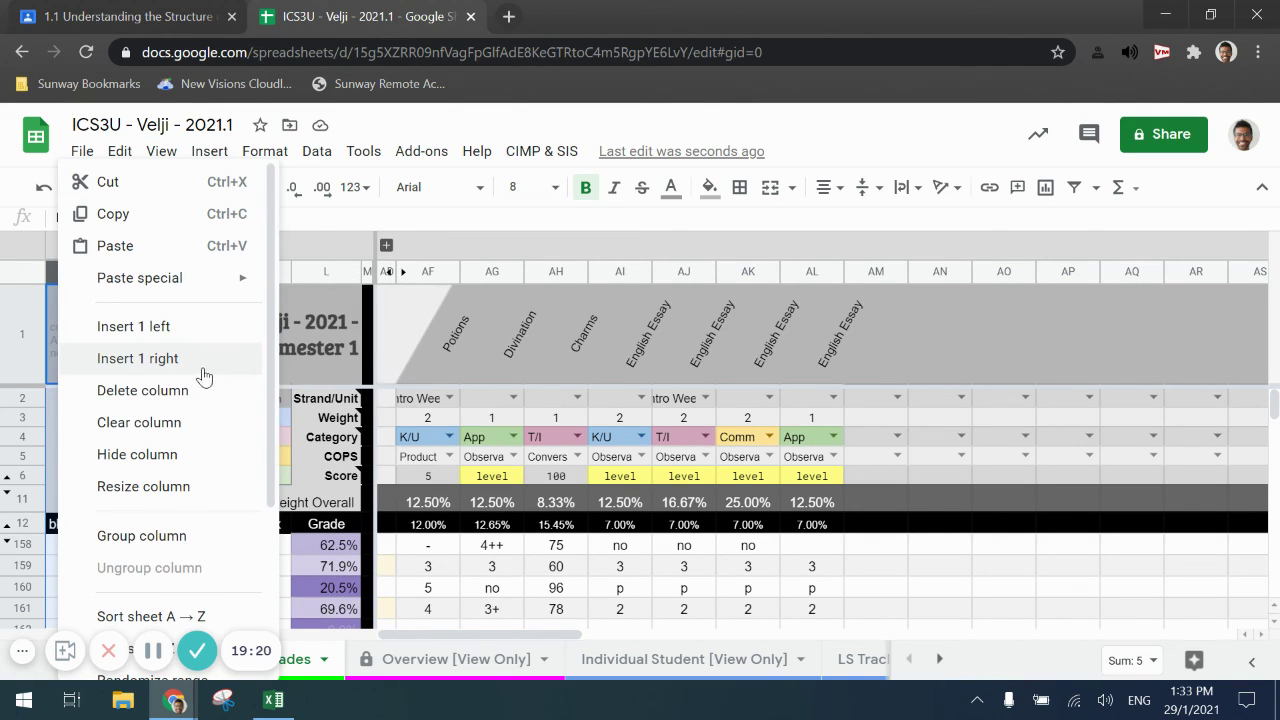
{"action": "left_click", "coordinate": [172, 456]}
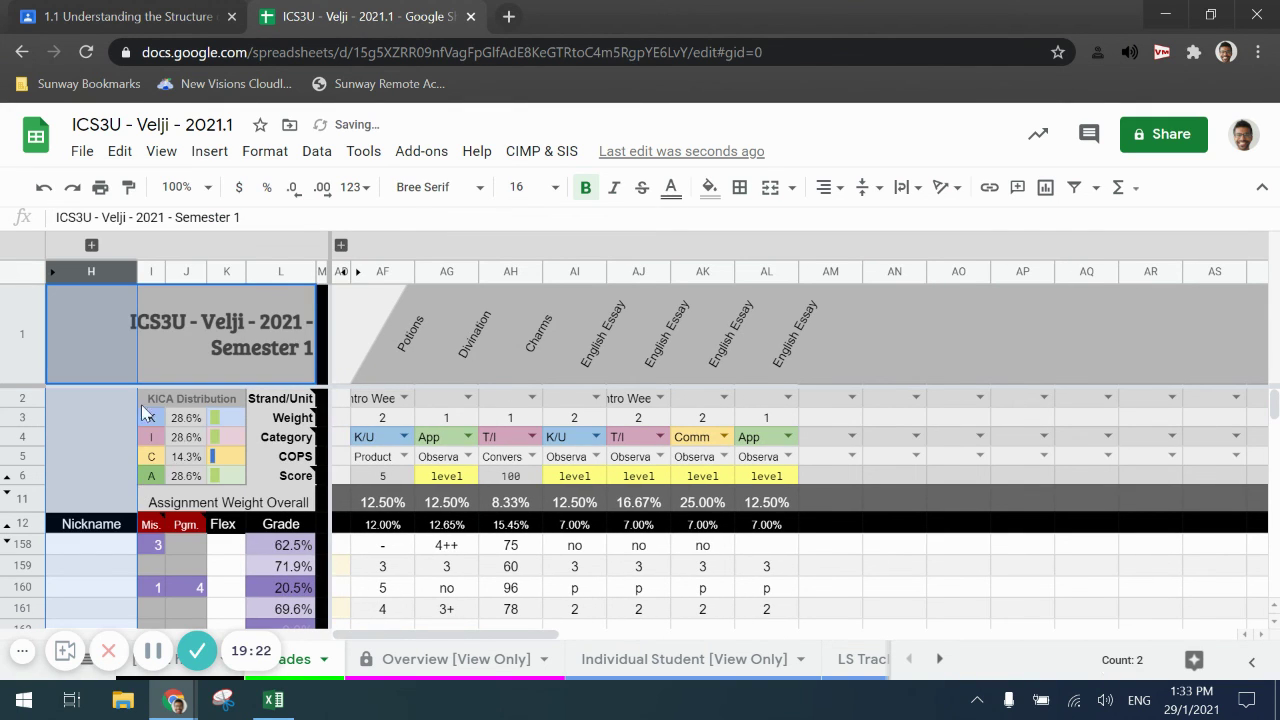